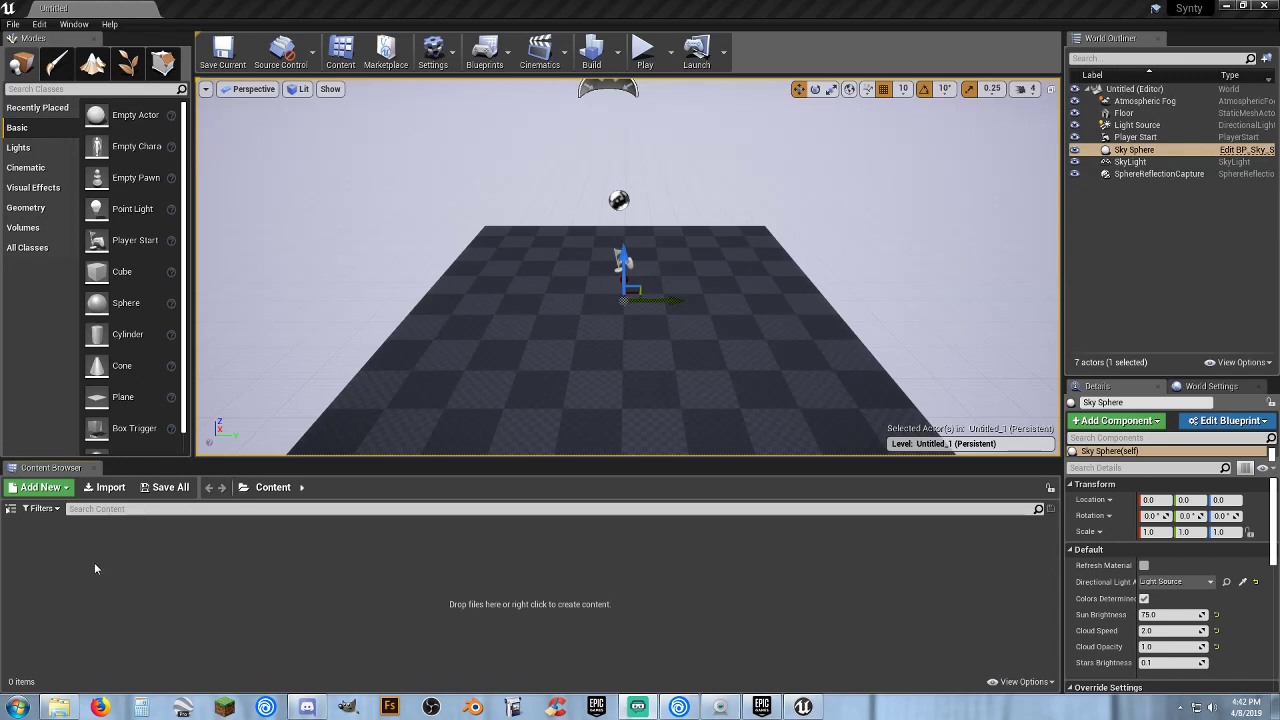
- Show the content folder tree and set the asset editor open location to Main Window in the editor preferences
left_click(10, 510)
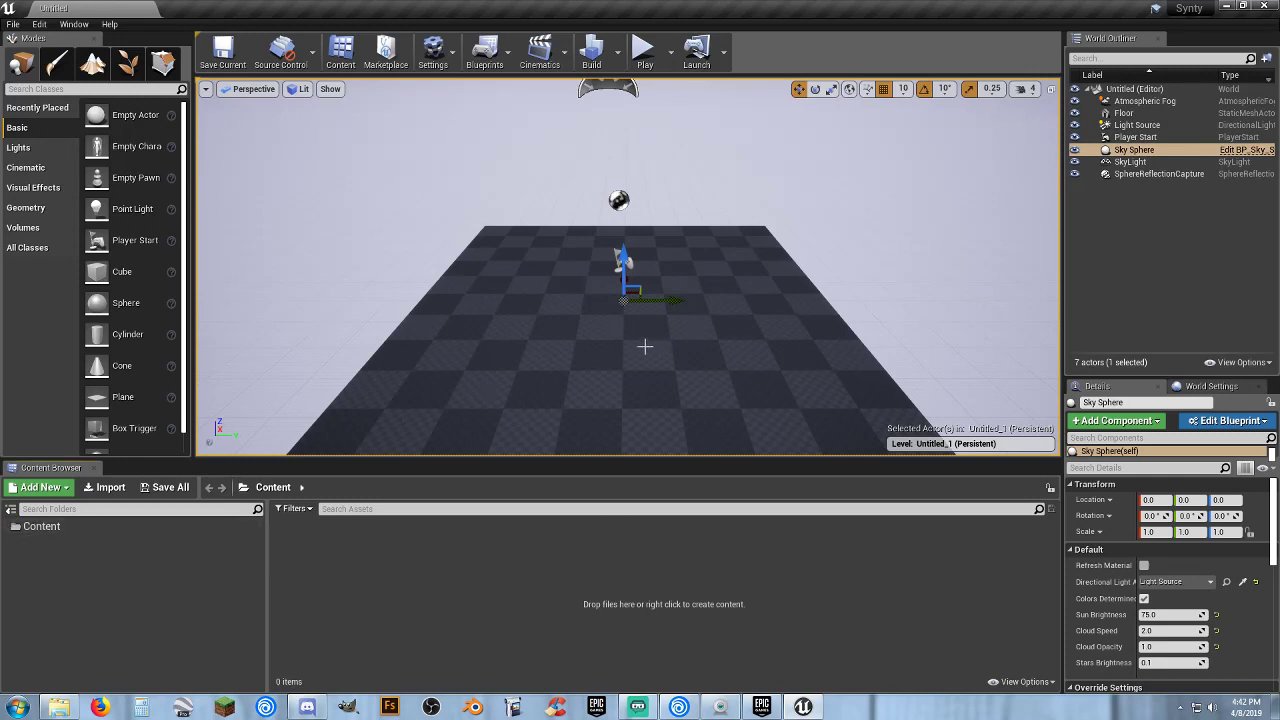
left_click(40, 24)
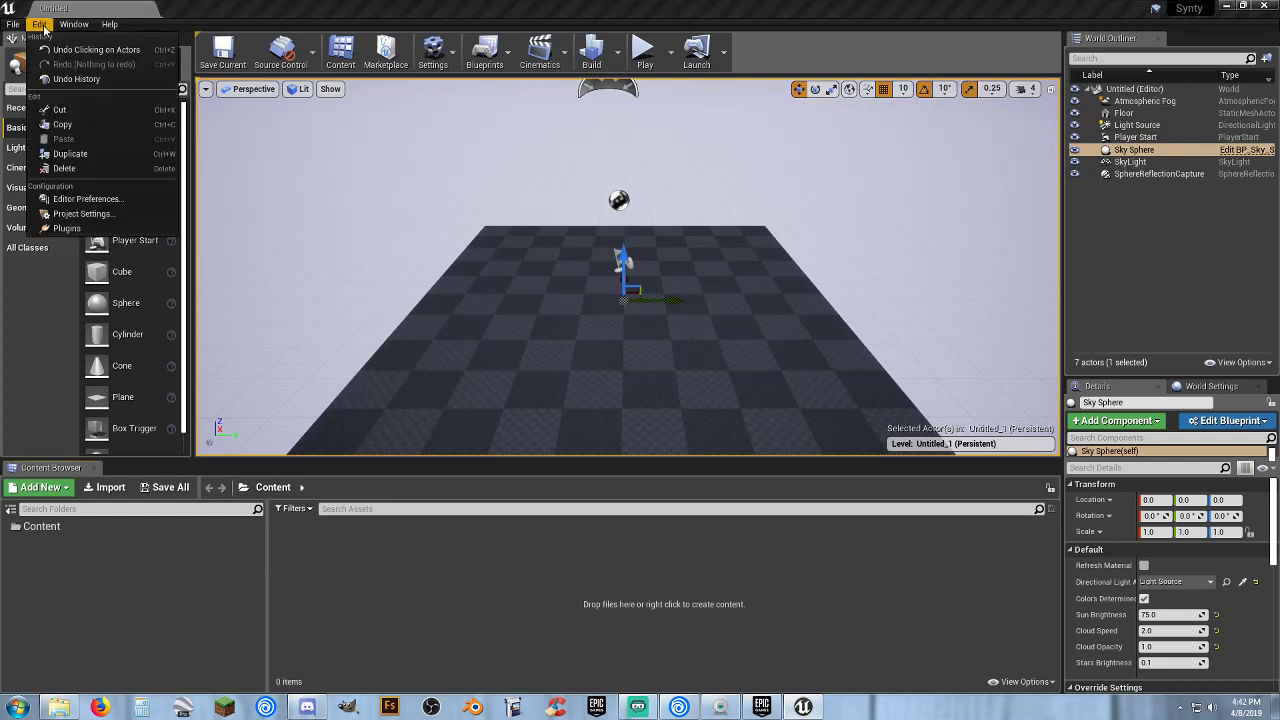
left_click(99, 201)
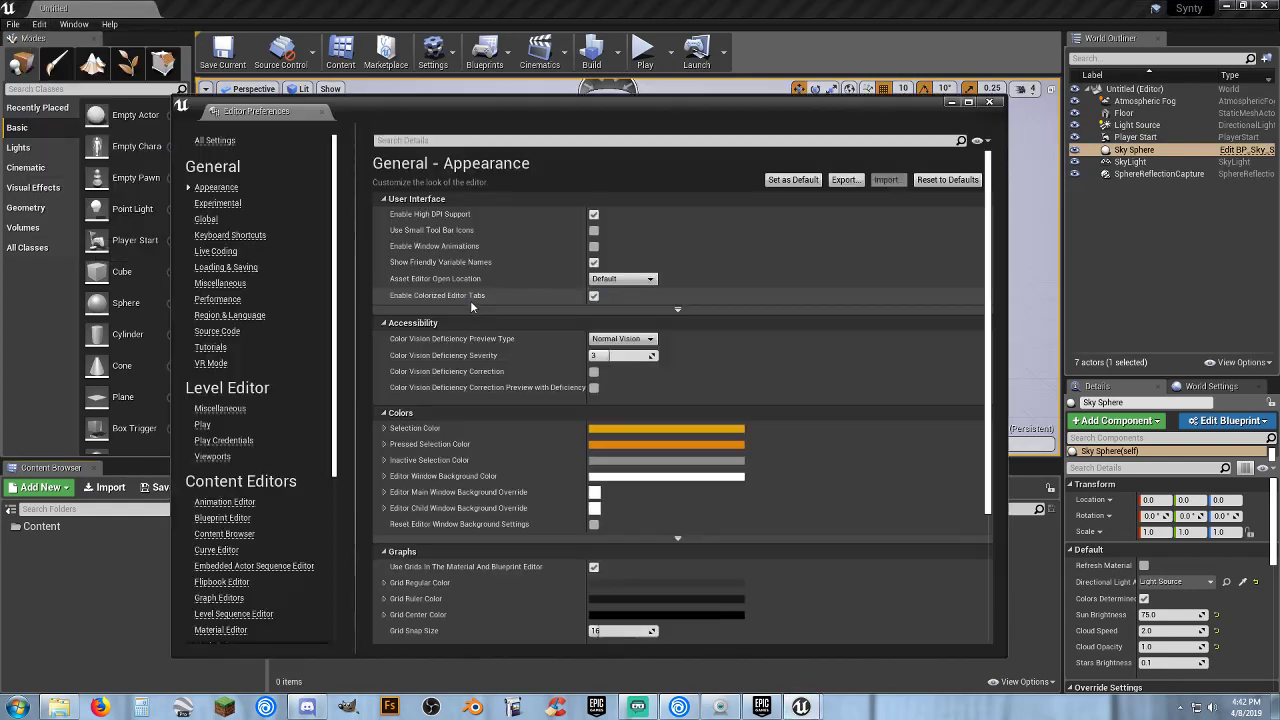
left_click(623, 280)
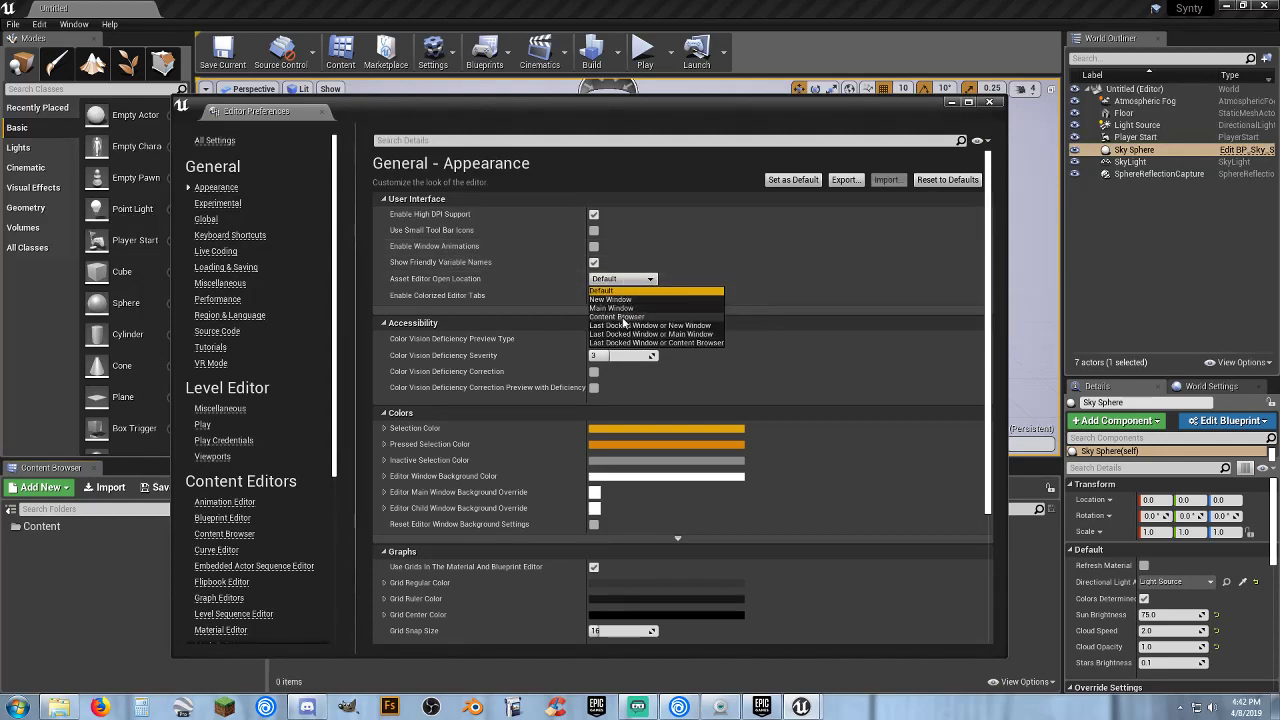
left_click(633, 308)
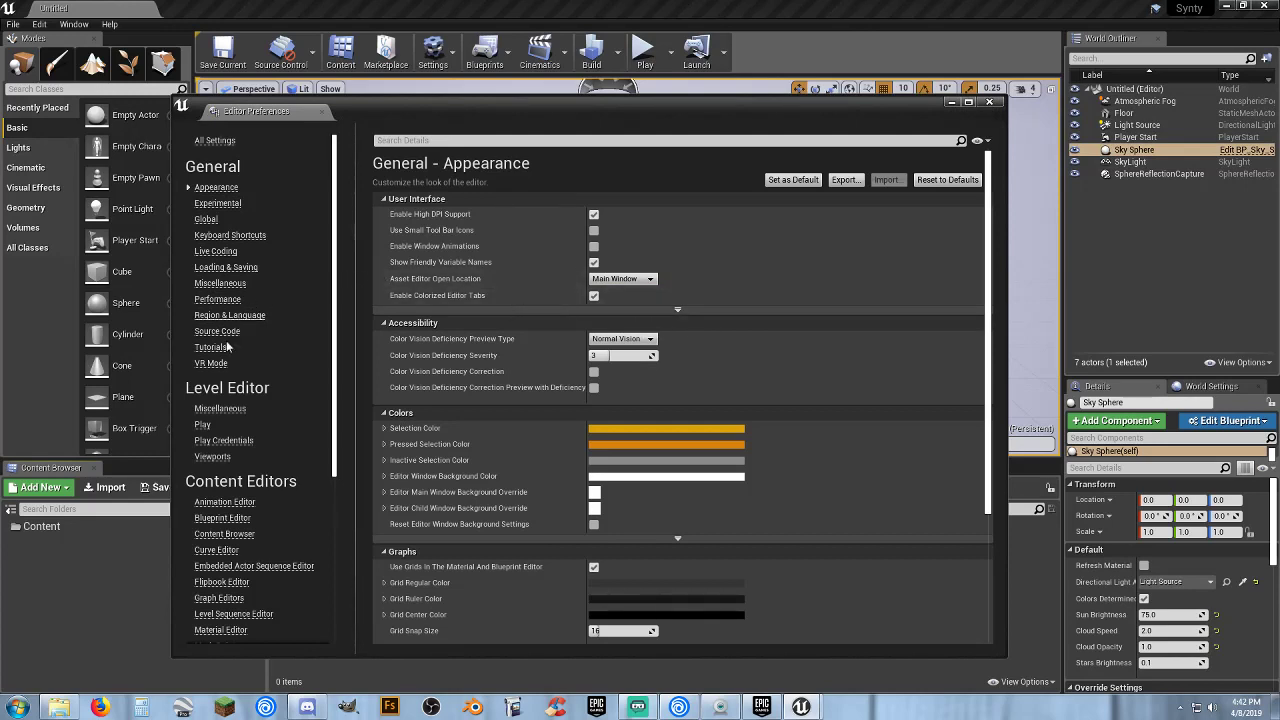
- Disable AutoSave in the loading and saving preferences and close the preferences
left_click(241, 270)
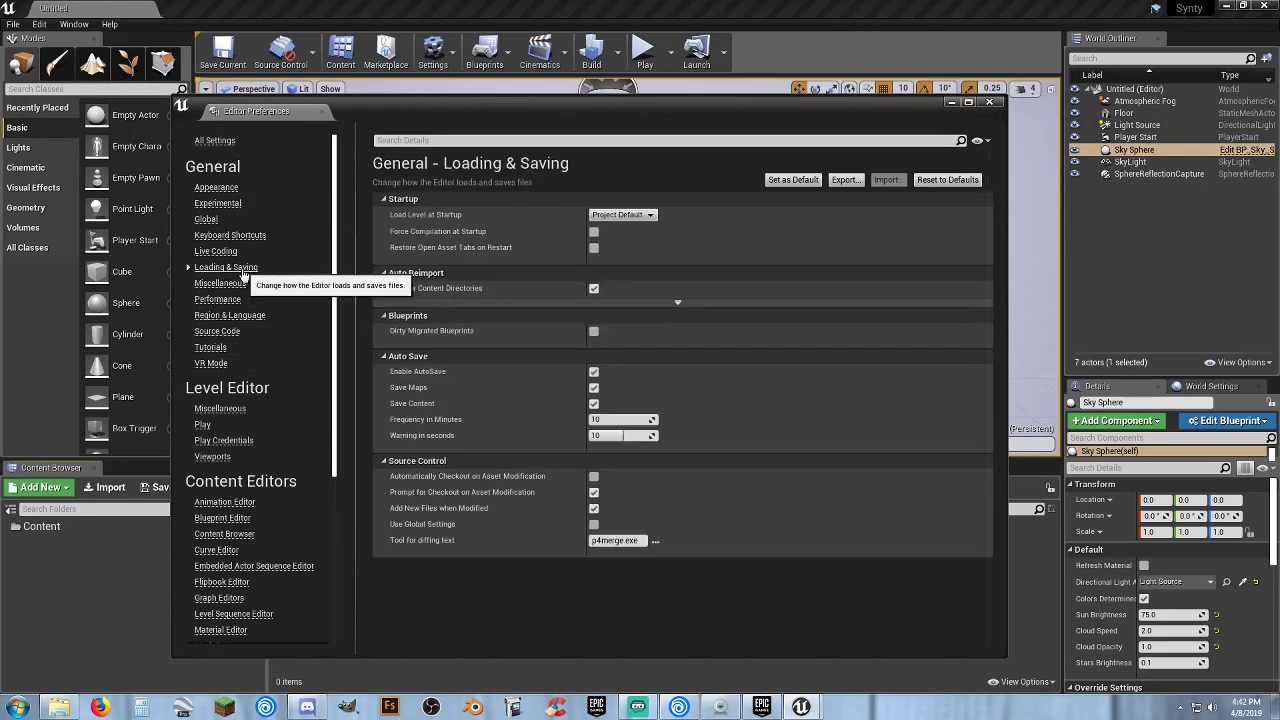
left_click(596, 371)
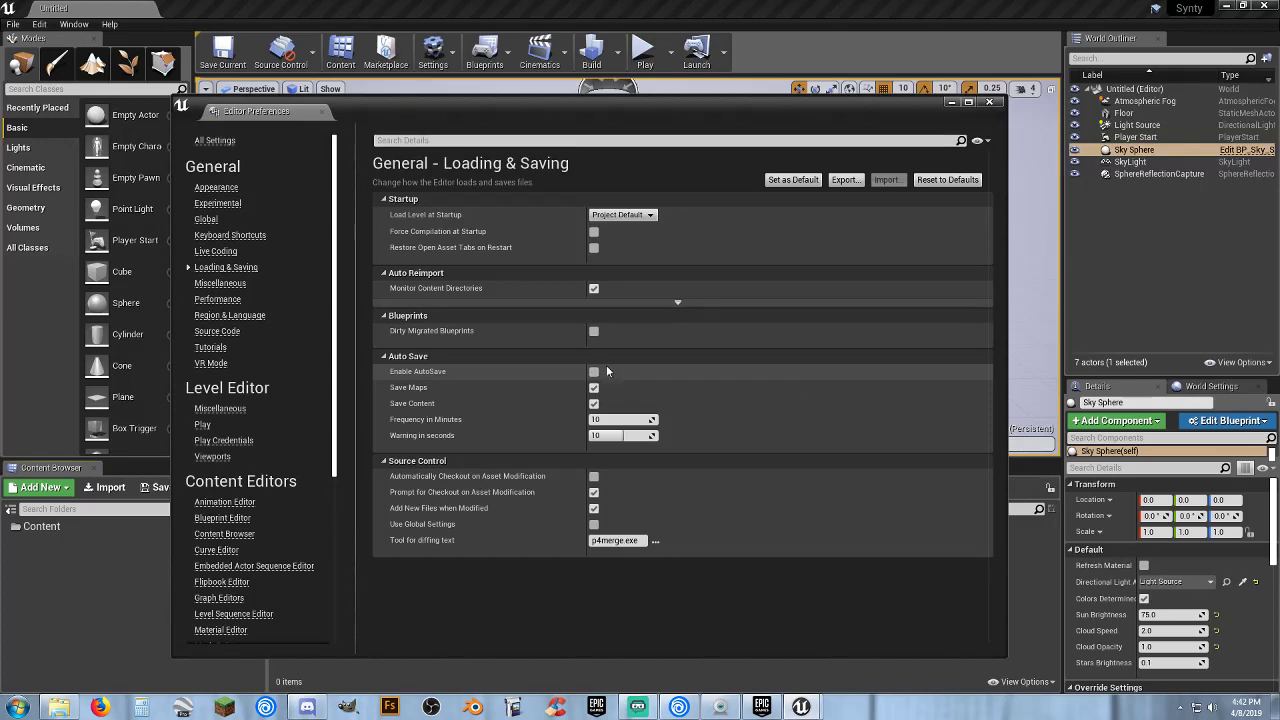
left_click(990, 103)
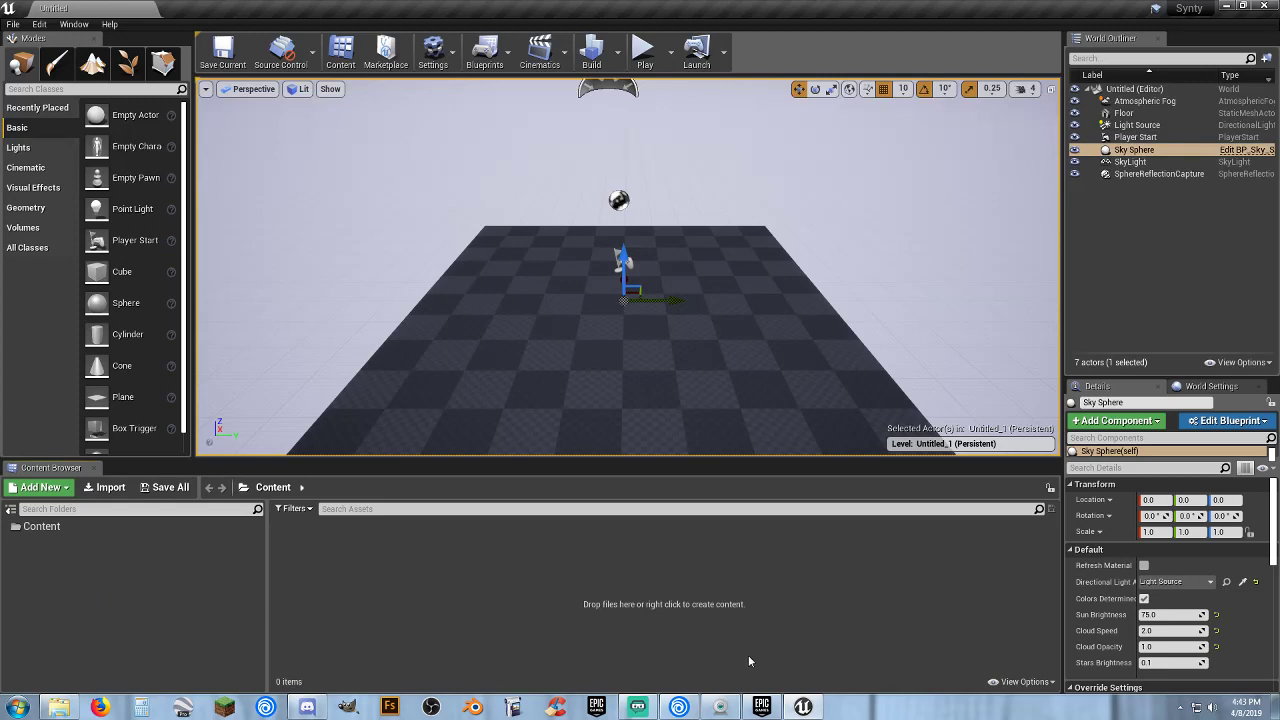
- Switch to the Epic Games Launcher and add the POLYGON - Heist Pack to the Synty project, using asset version 4.21
left_click(760, 706)
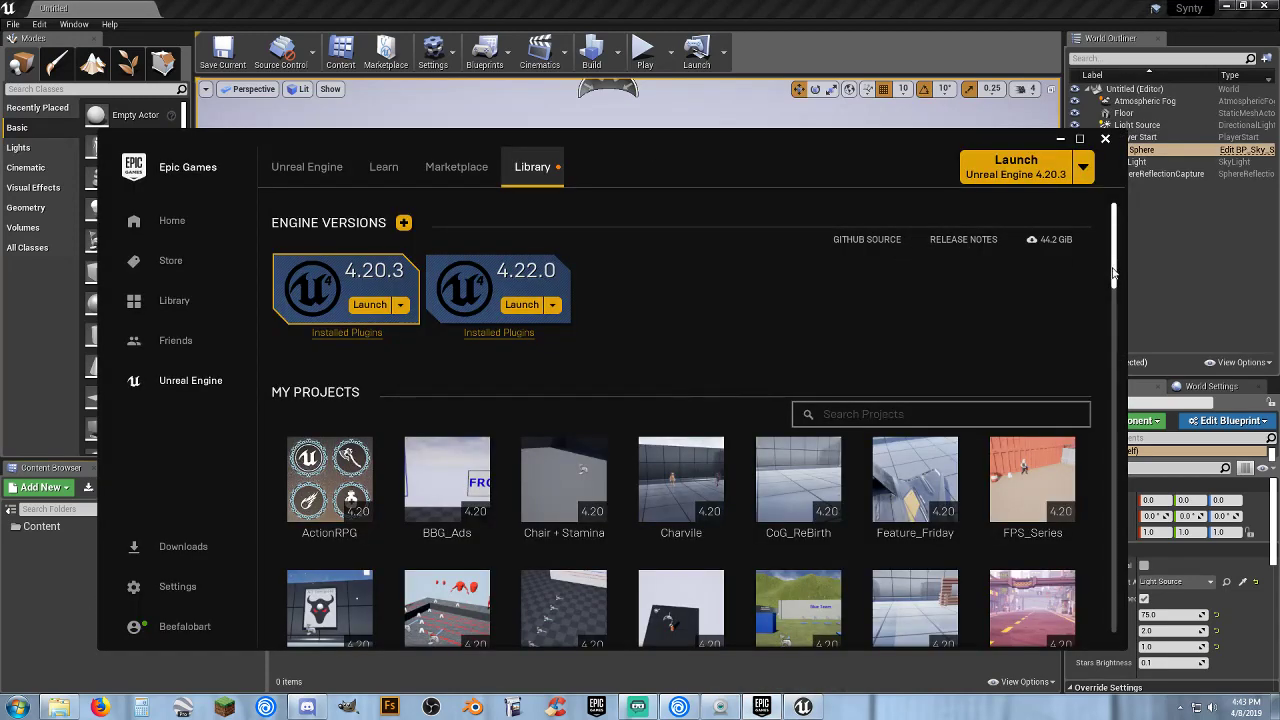
left_click_drag(1112, 268, 1108, 585)
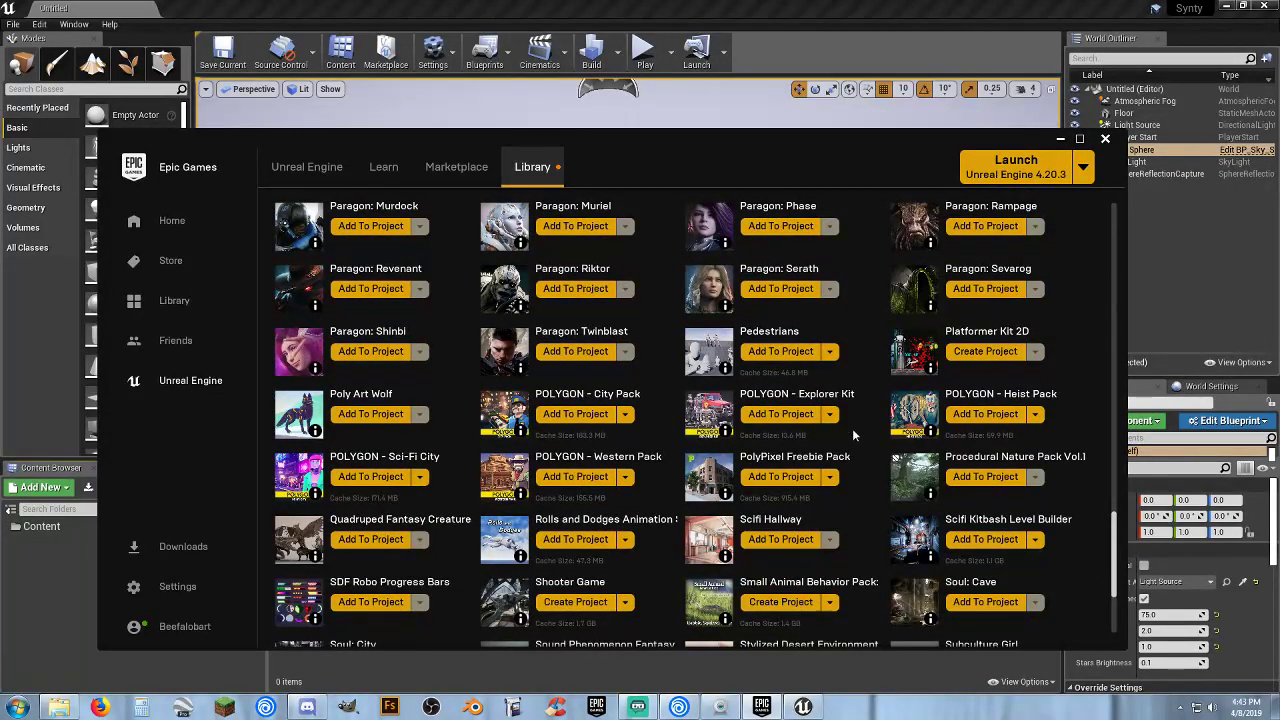
left_click(990, 414)
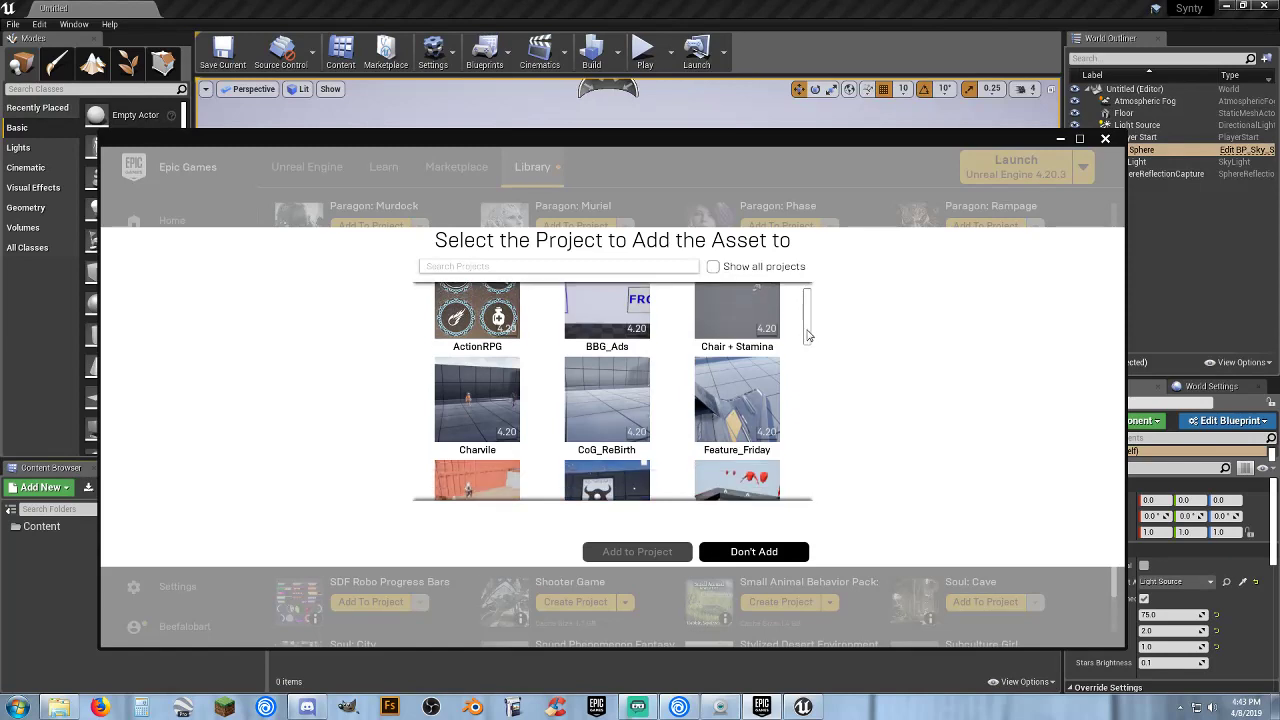
left_click_drag(810, 331, 820, 440)
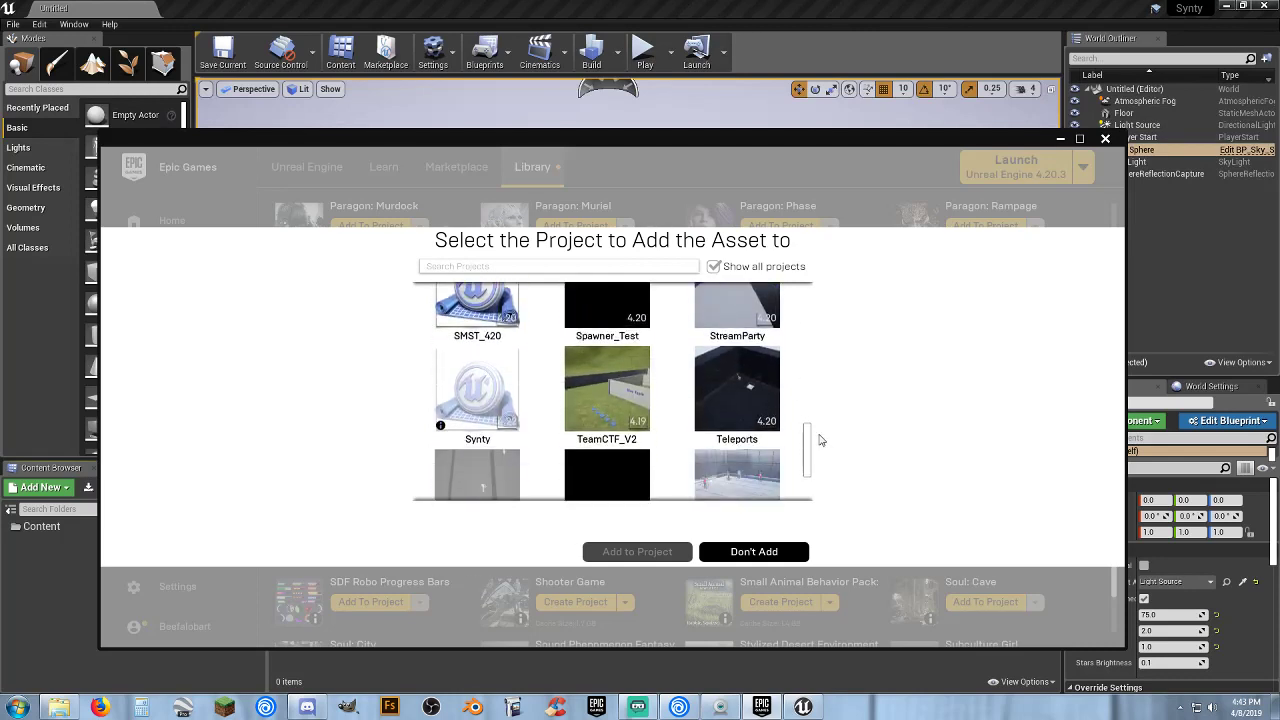
left_click(460, 410)
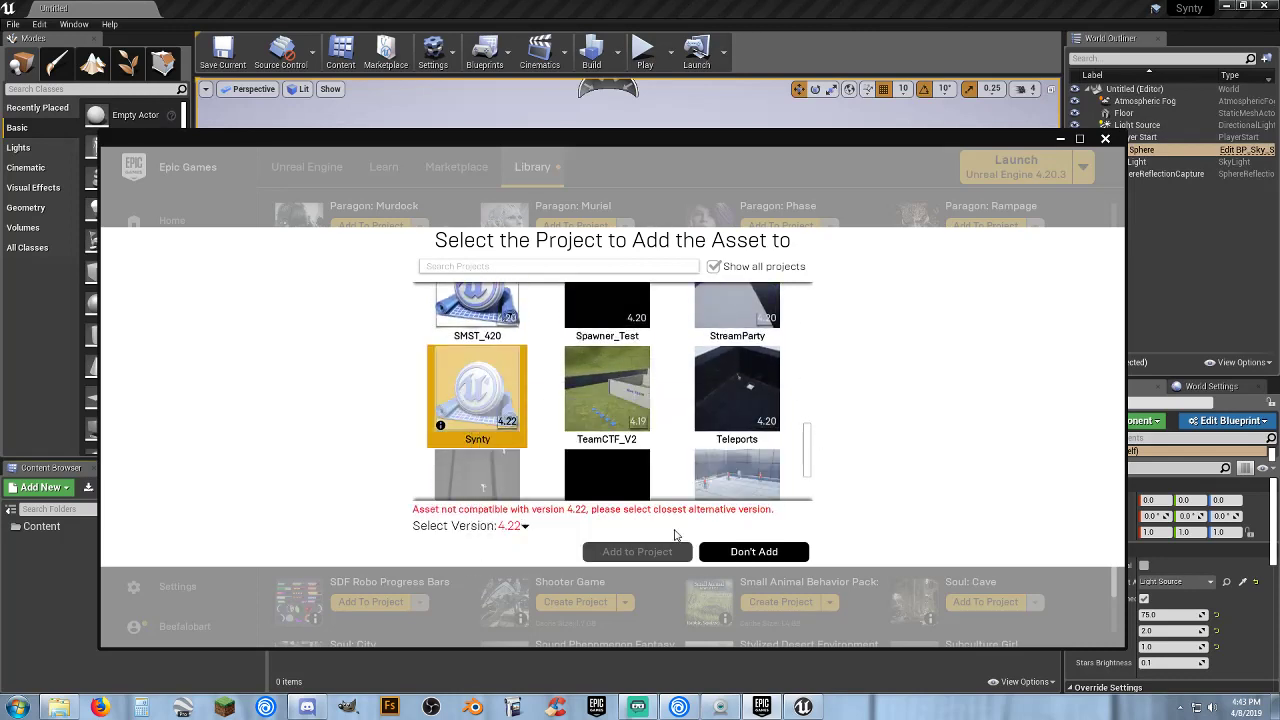
left_click(525, 527)
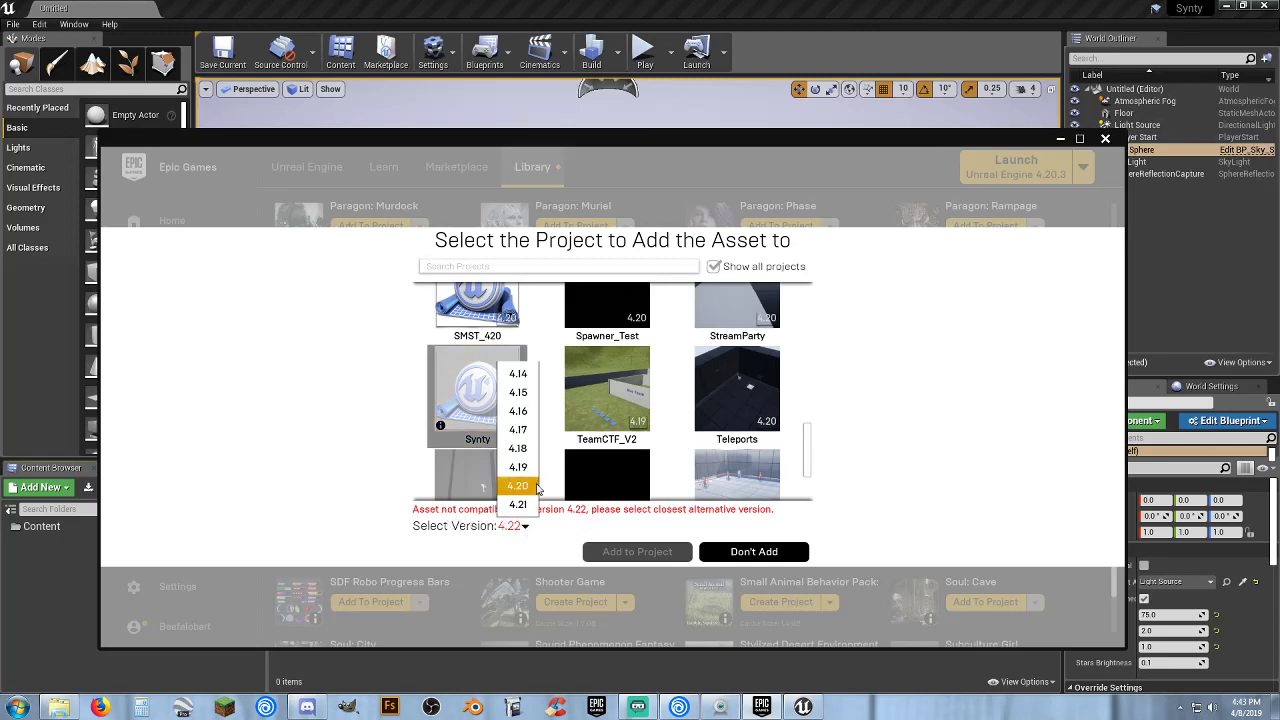
left_click(520, 505)
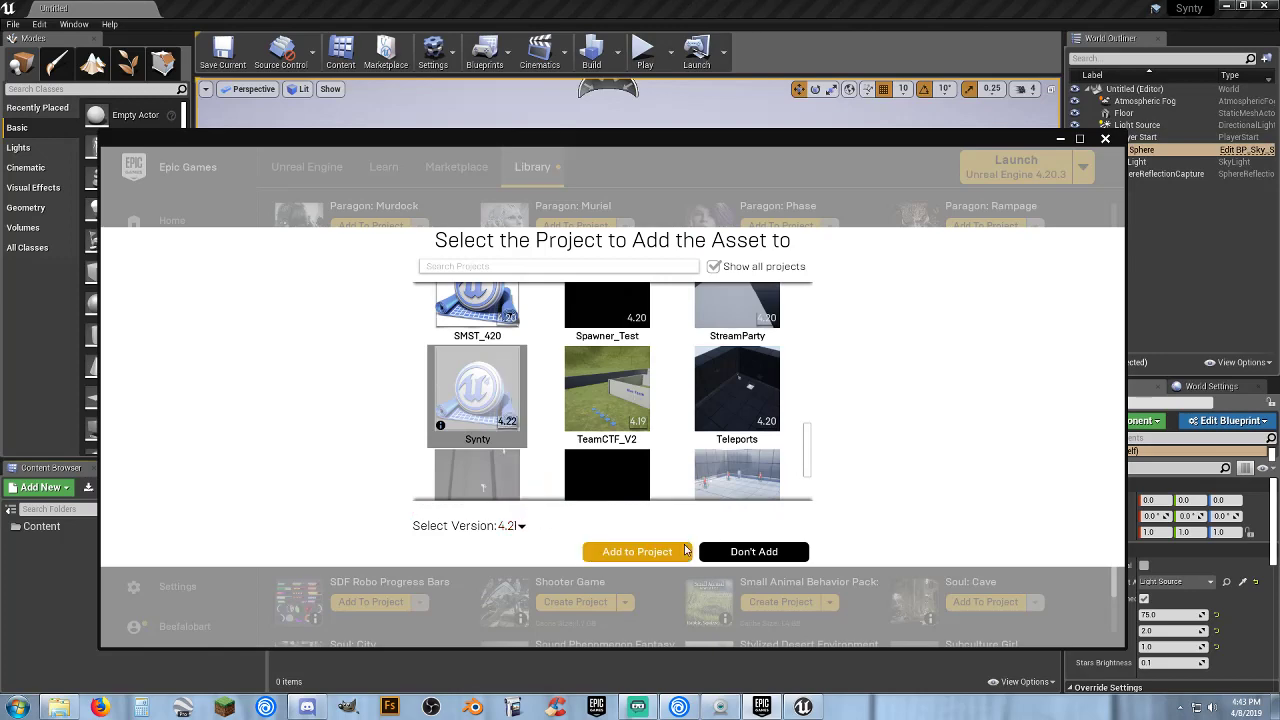
left_click(634, 552)
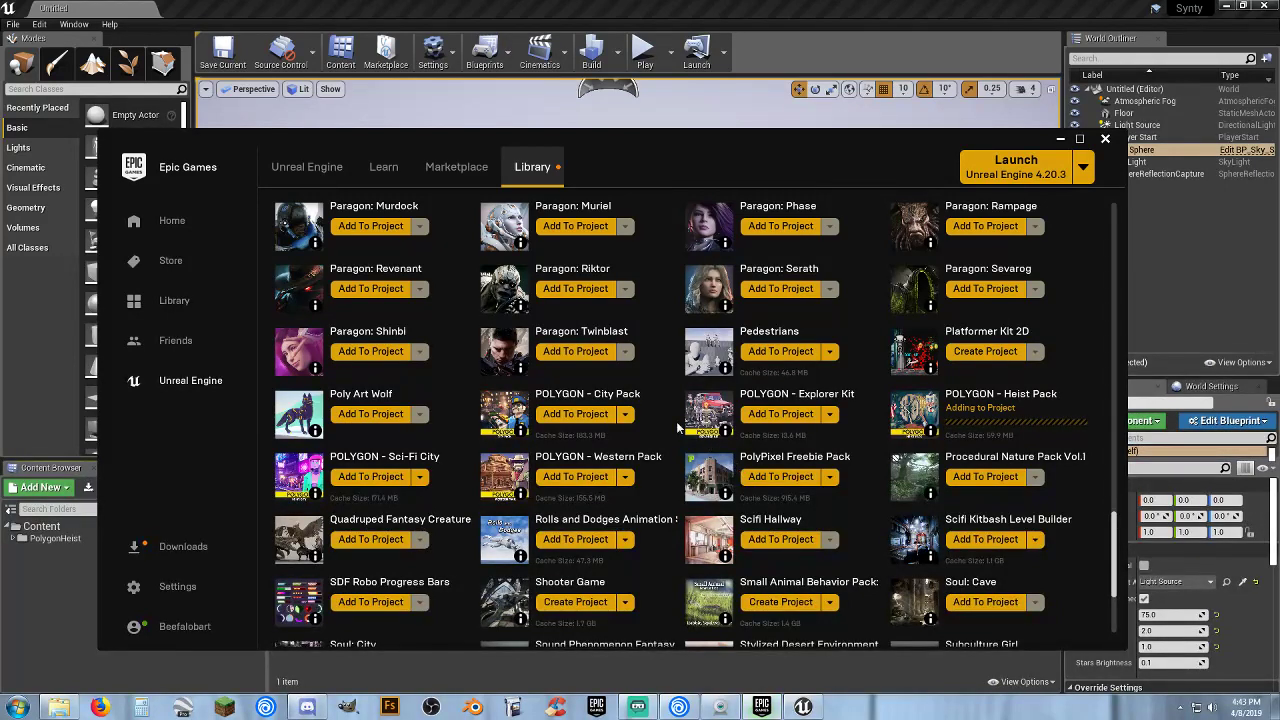
- Add the POLYGON - City Pack to the Synty project with asset version 4.21 and return to the Unreal Editor
left_click(585, 421)
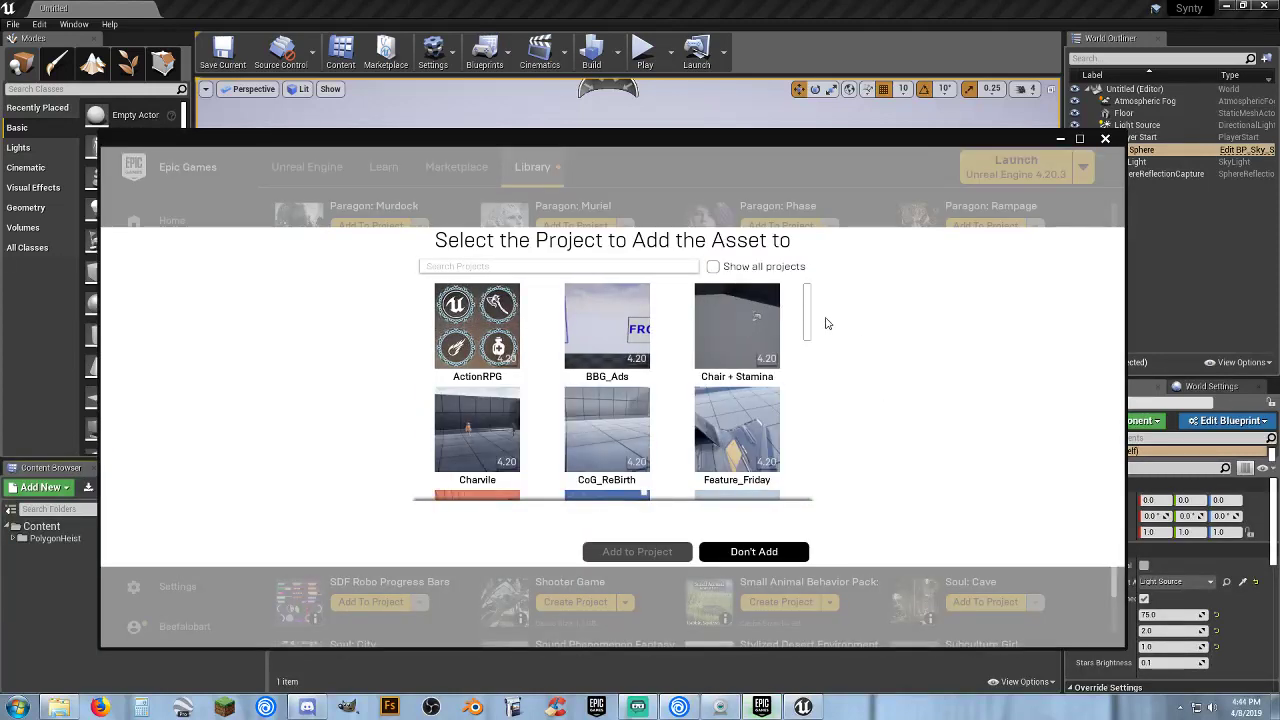
left_click_drag(809, 321, 816, 454)
left_click(714, 267)
left_click(492, 414)
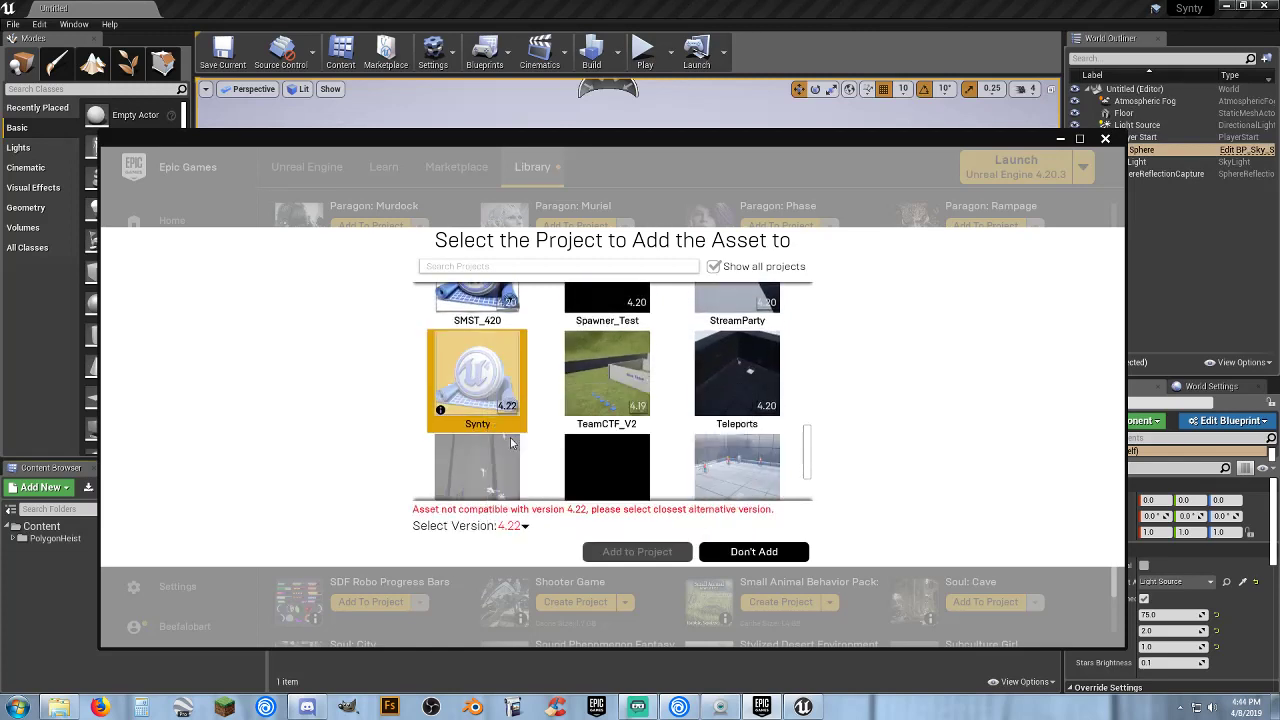
left_click(526, 528)
left_click(522, 507)
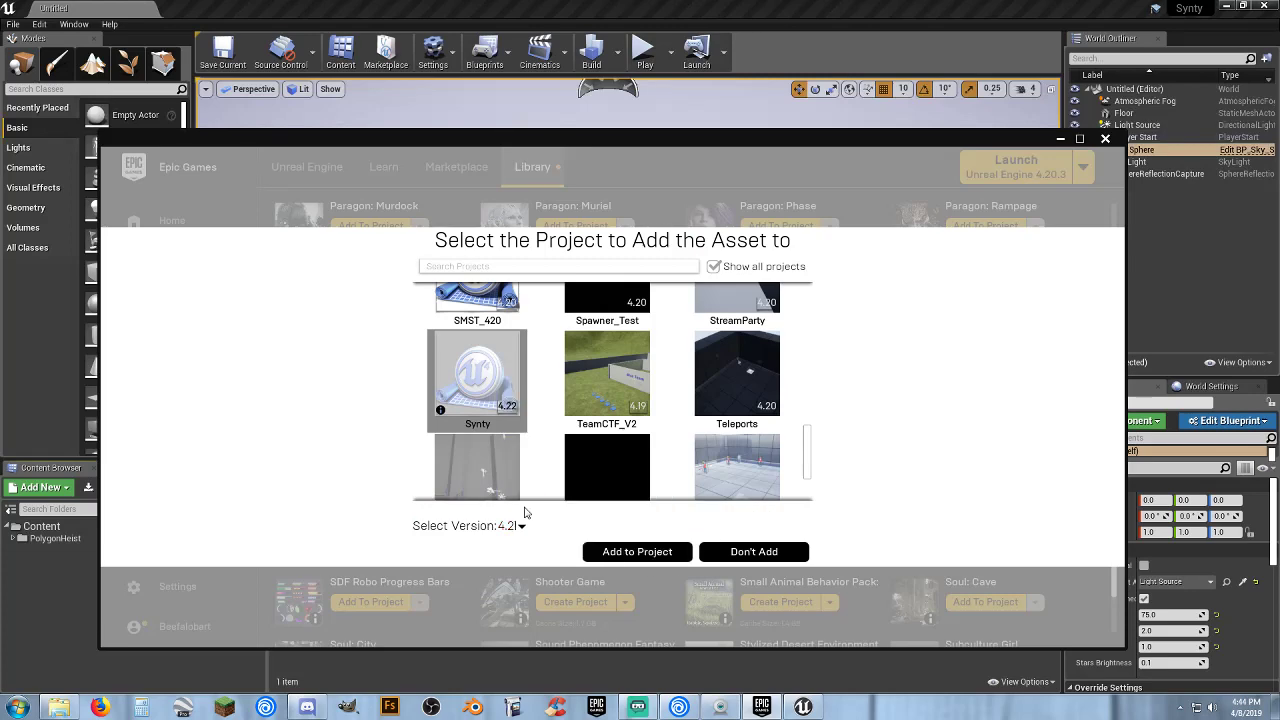
left_click(657, 555)
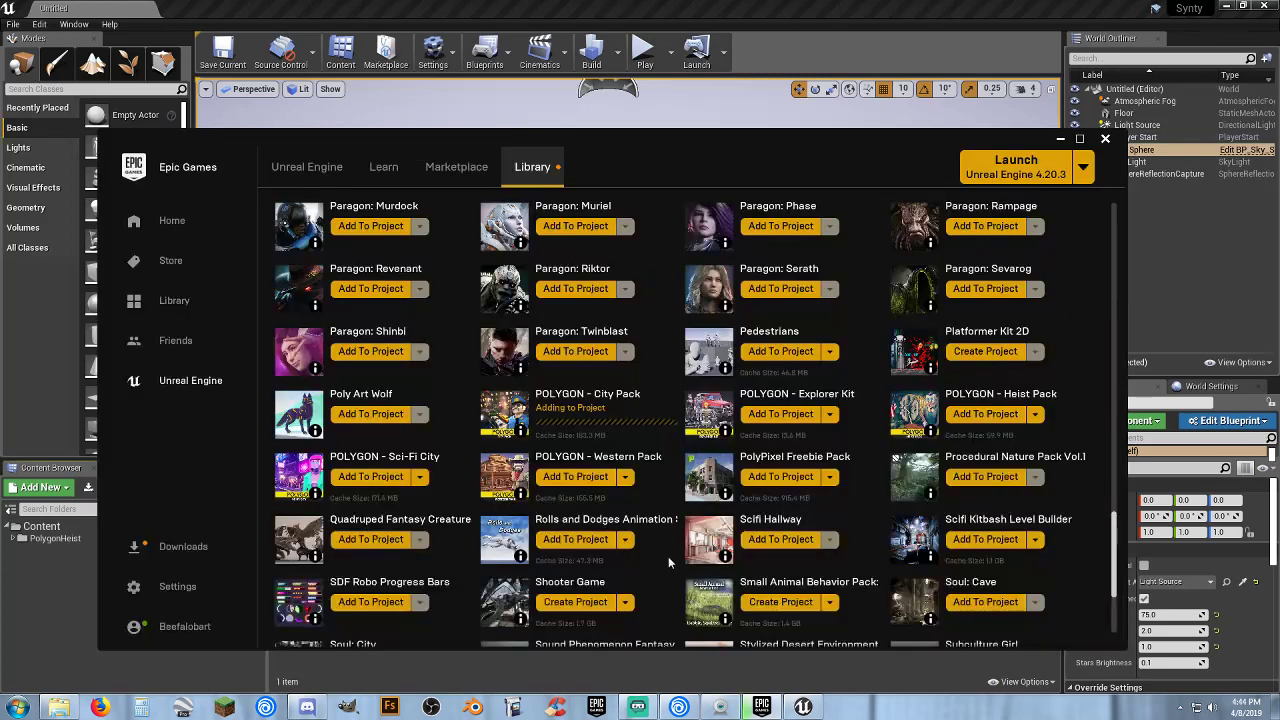
left_click(1061, 139)
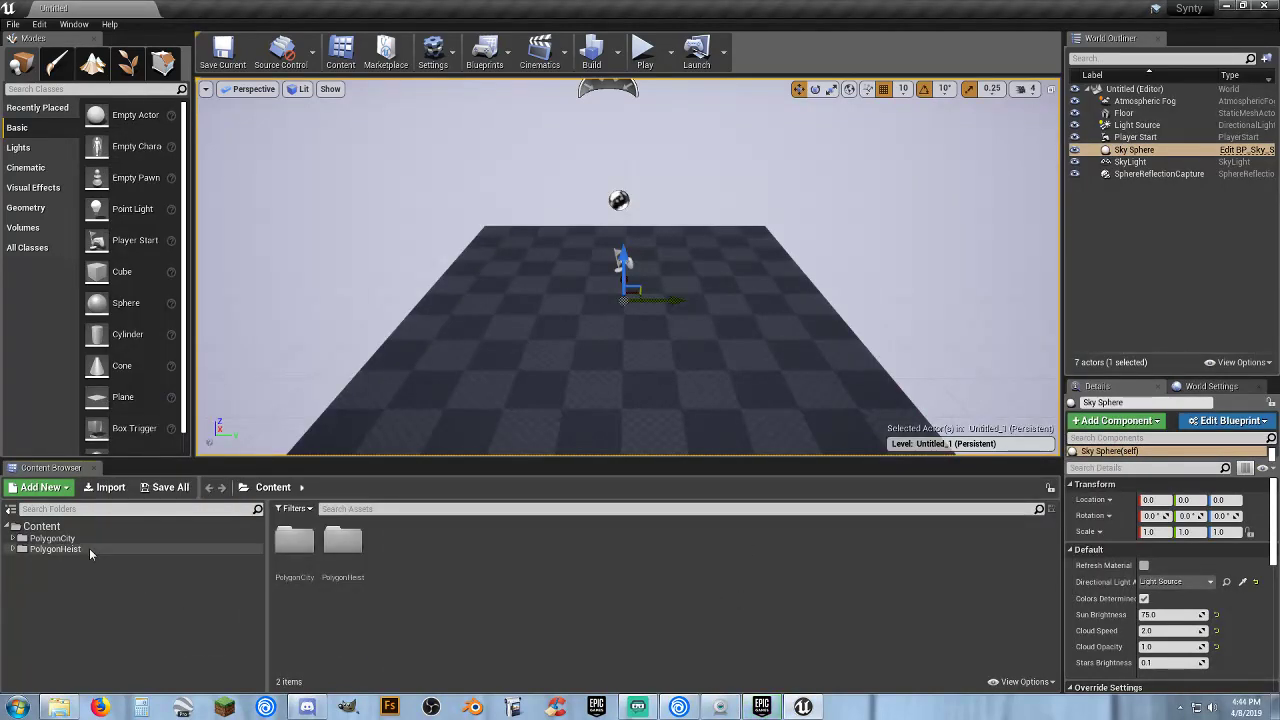
- Add the Third Person Blueprint feature pack to the project's Content folder and close the content dialog
left_click(44, 529)
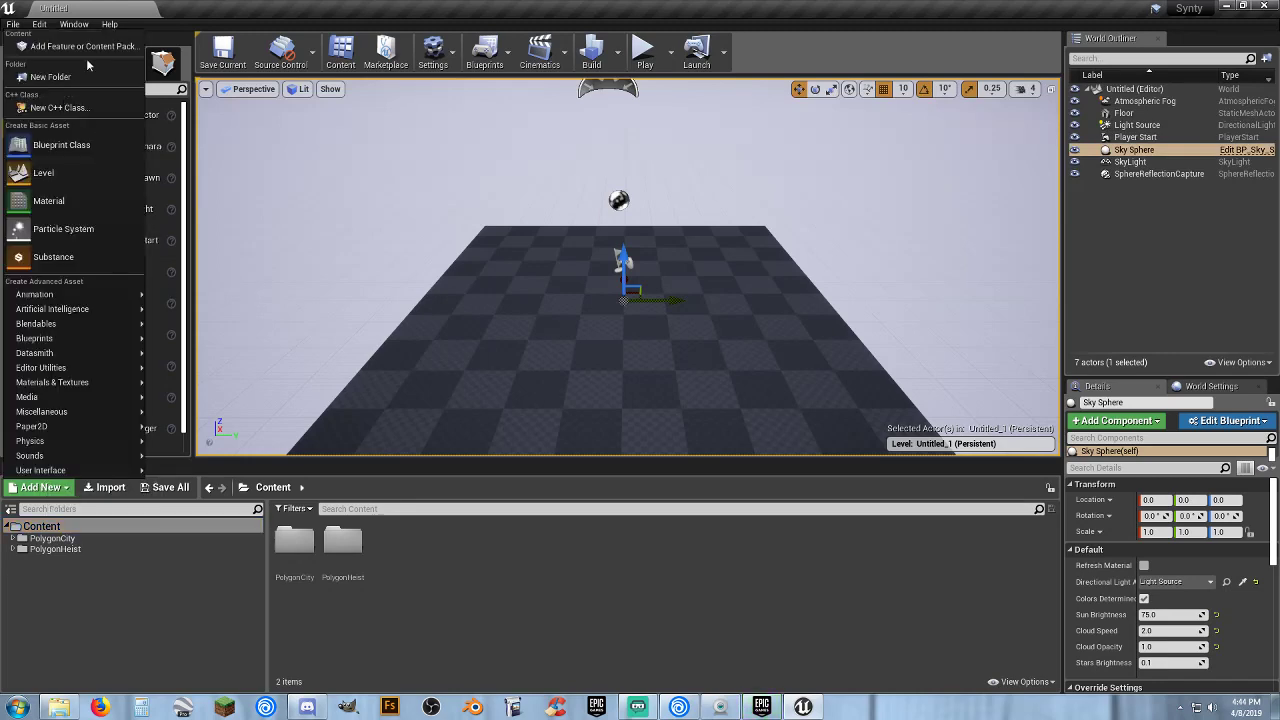
left_click(91, 48)
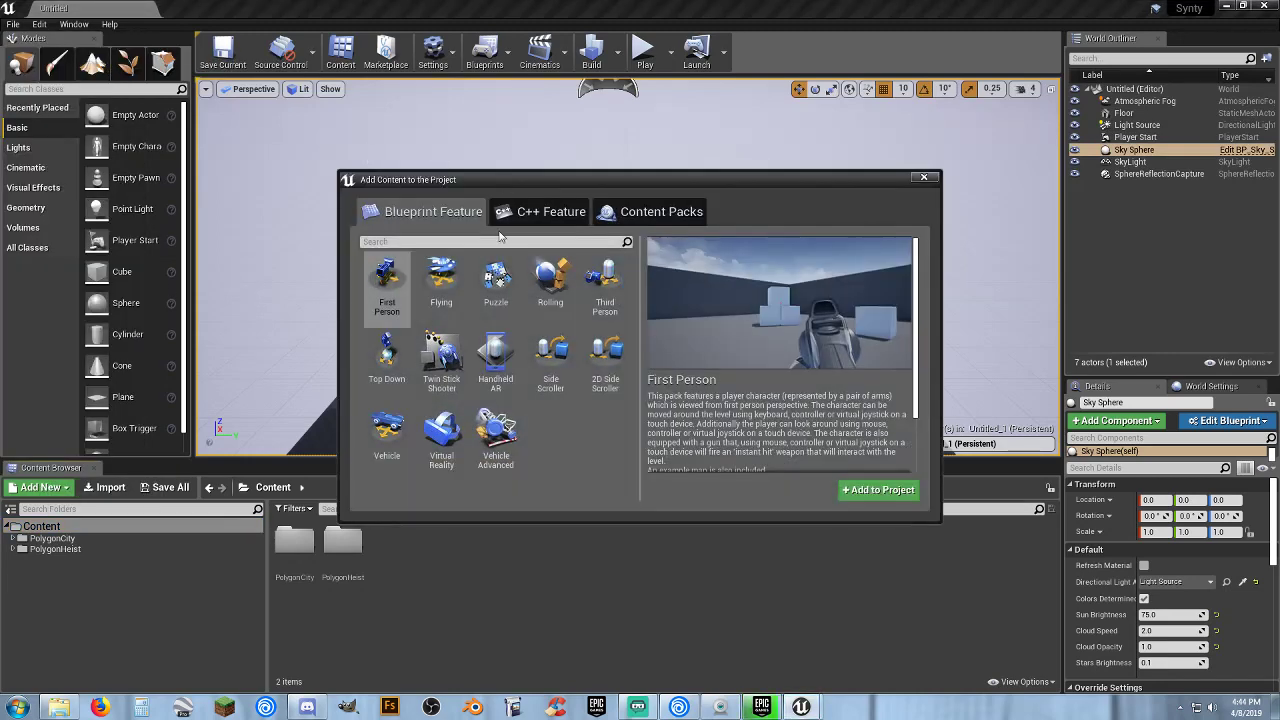
left_click(604, 296)
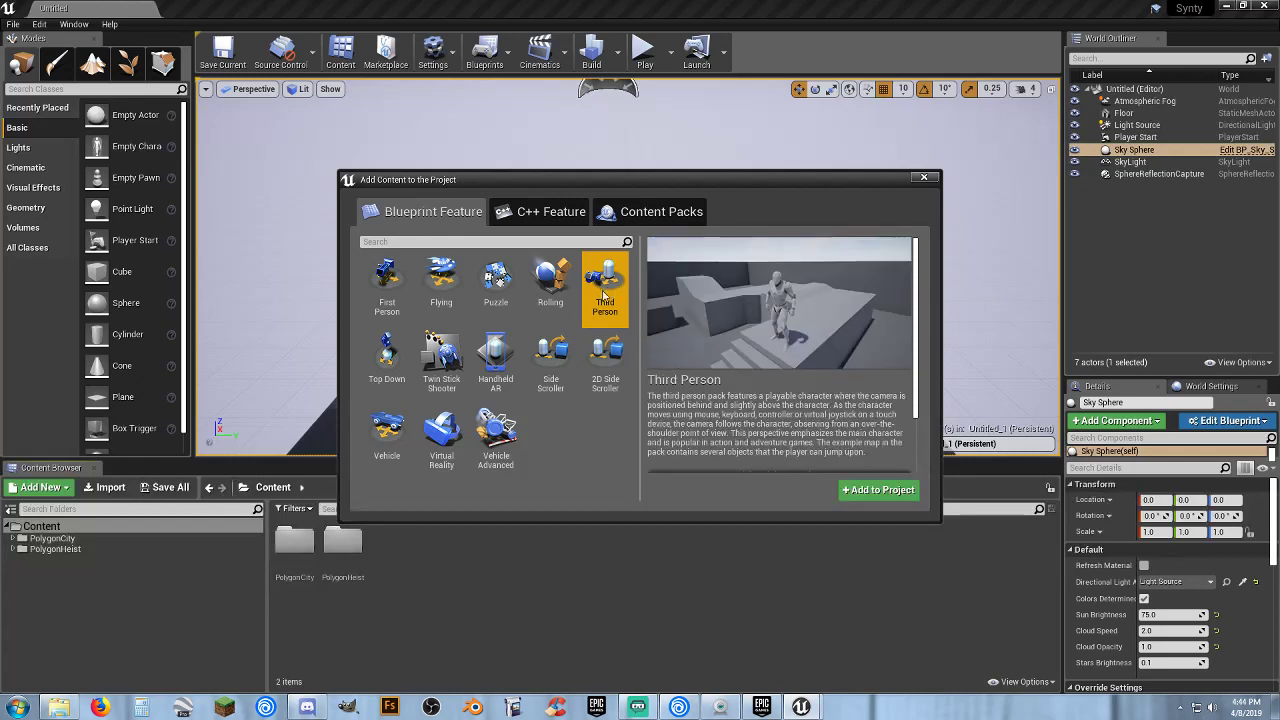
left_click(880, 494)
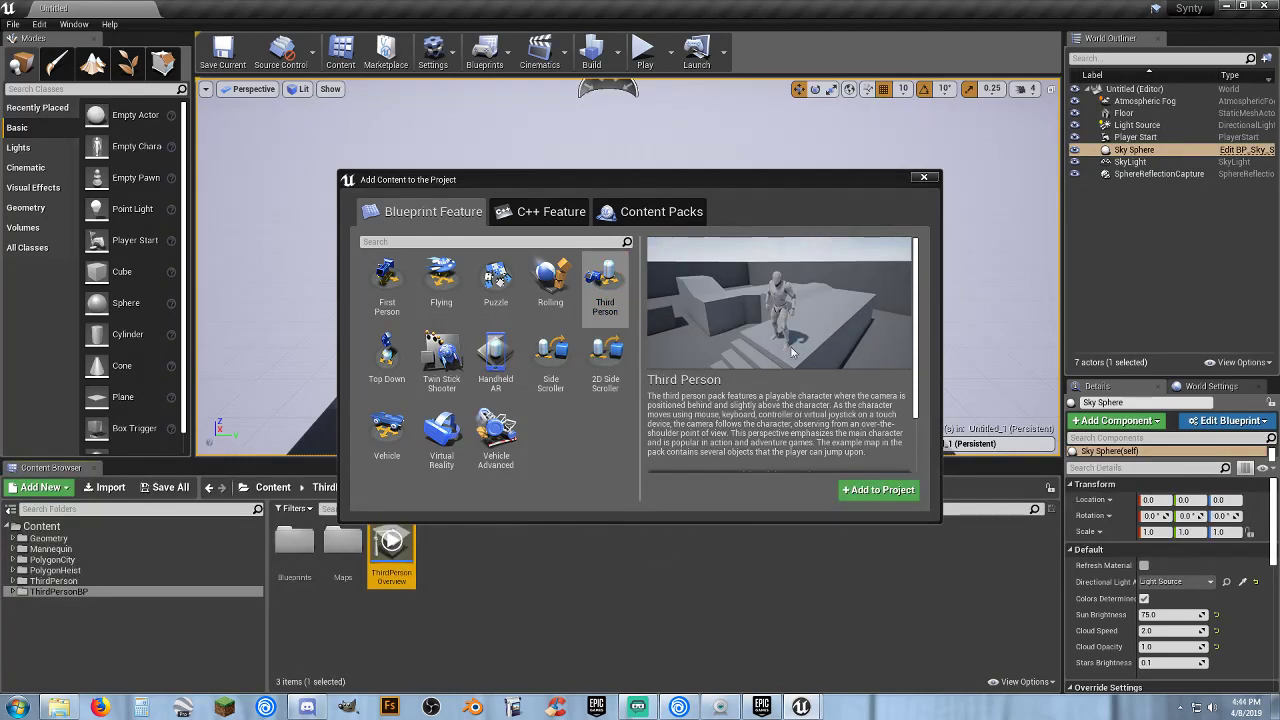
left_click(921, 177)
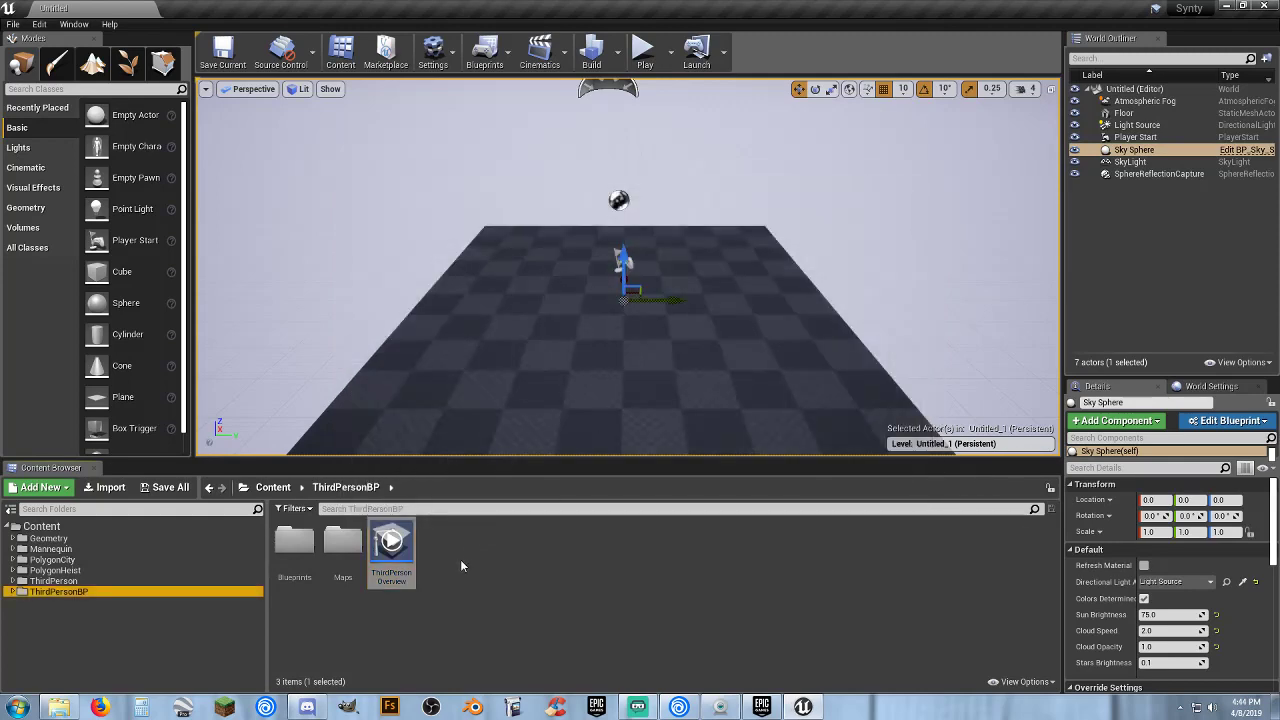
- Open the ThirdPersonExampleMap level from the Maps folder of ThirdPersonBP
left_click(456, 565)
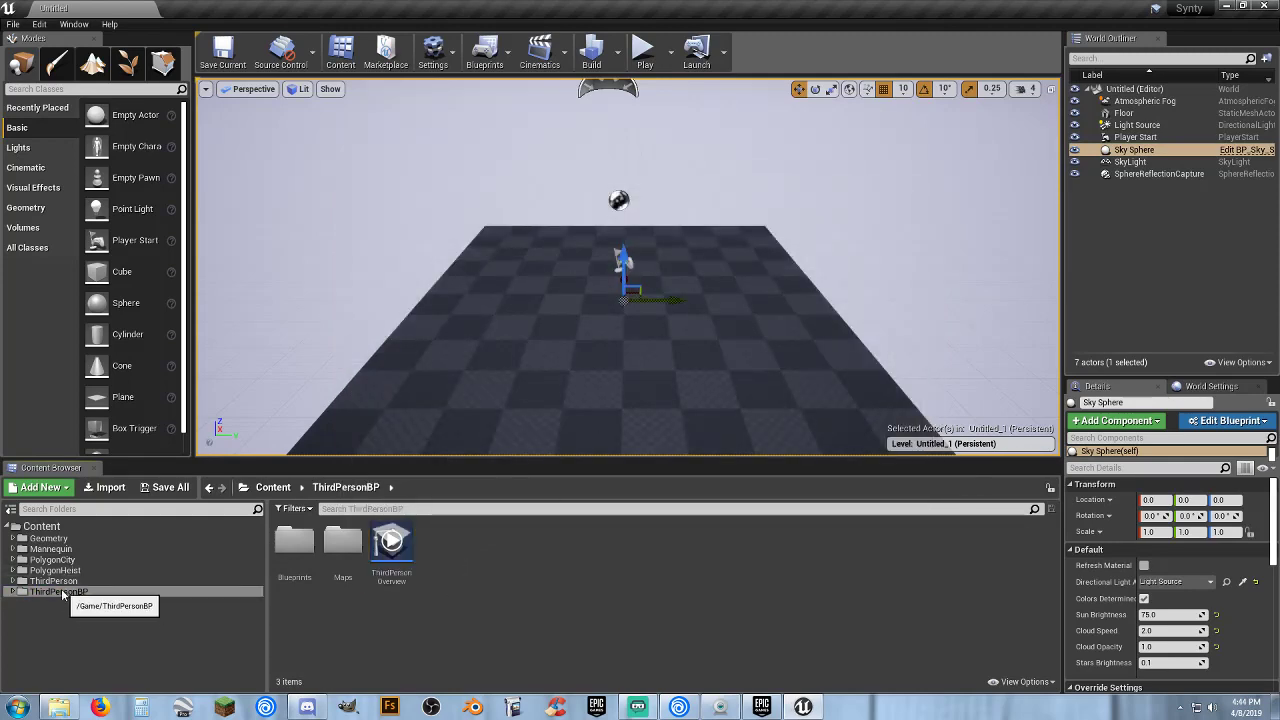
double_click(340, 560)
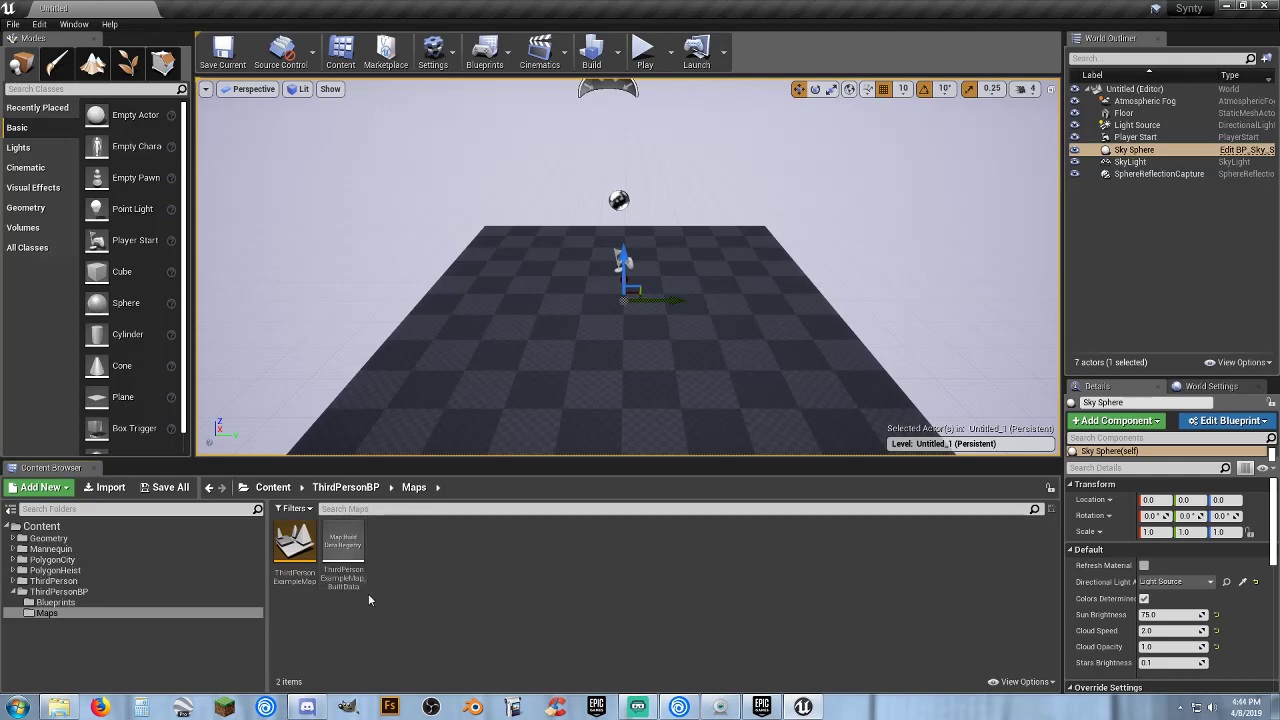
double_click(295, 550)
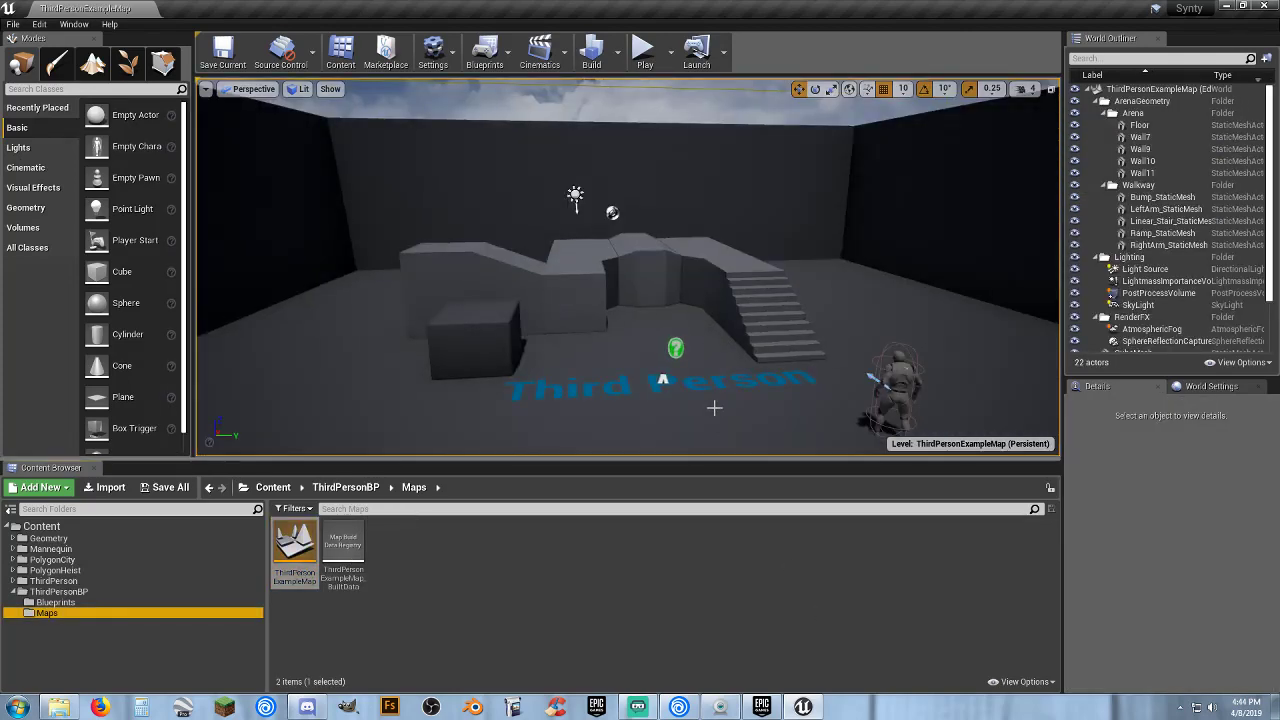
- Delete the documentation actor, the third-person character and the floor text from the level, and save all changes
right_click_drag(714, 406, 1040, 370)
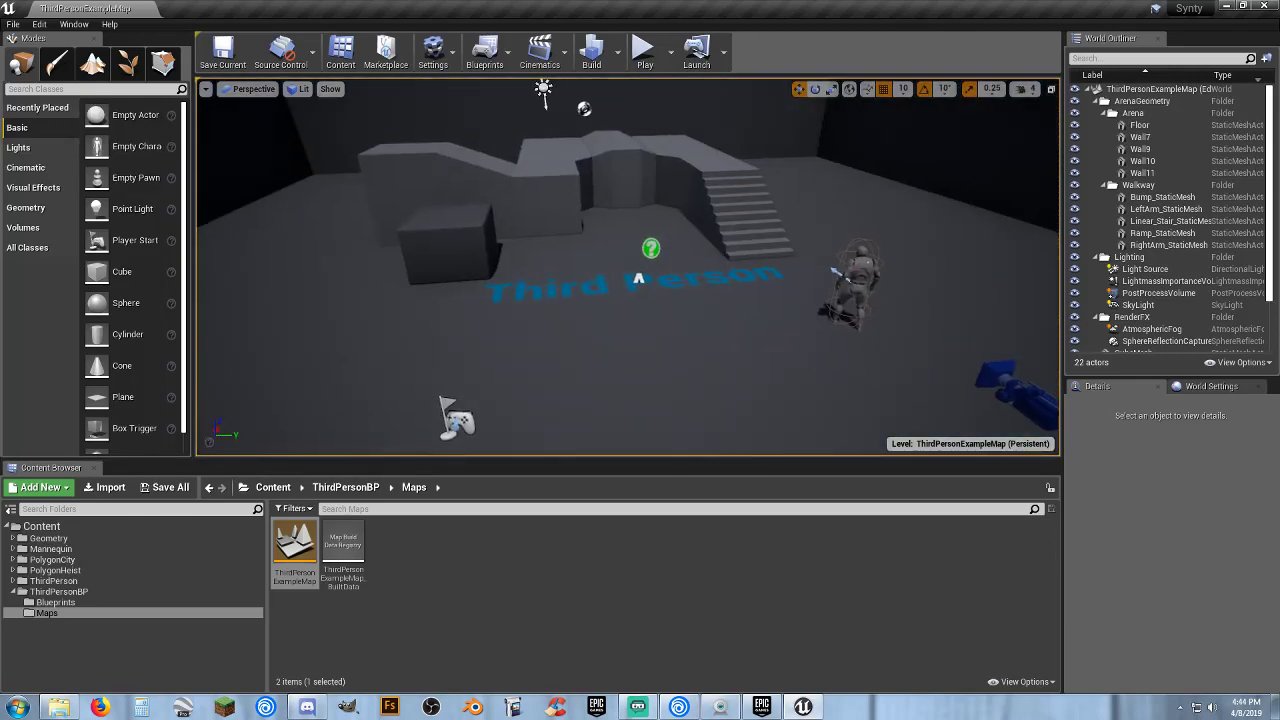
left_click(651, 248)
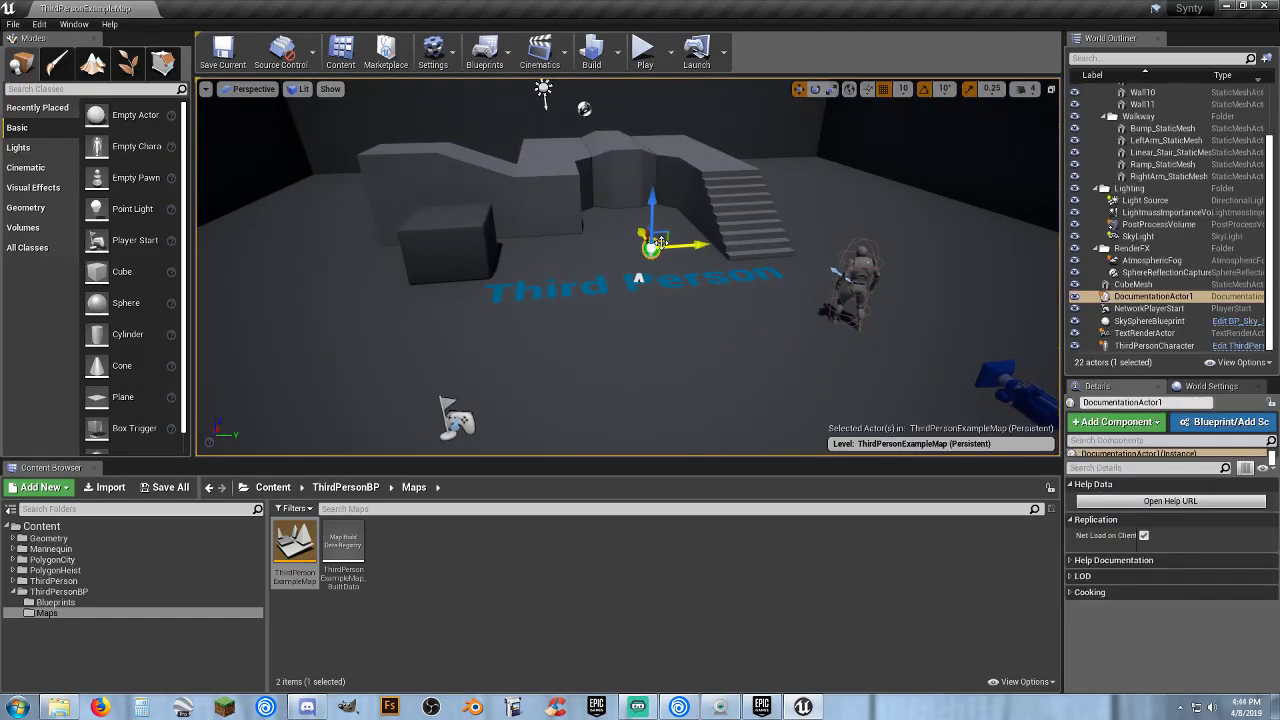
key("Delete")
left_click(860, 284)
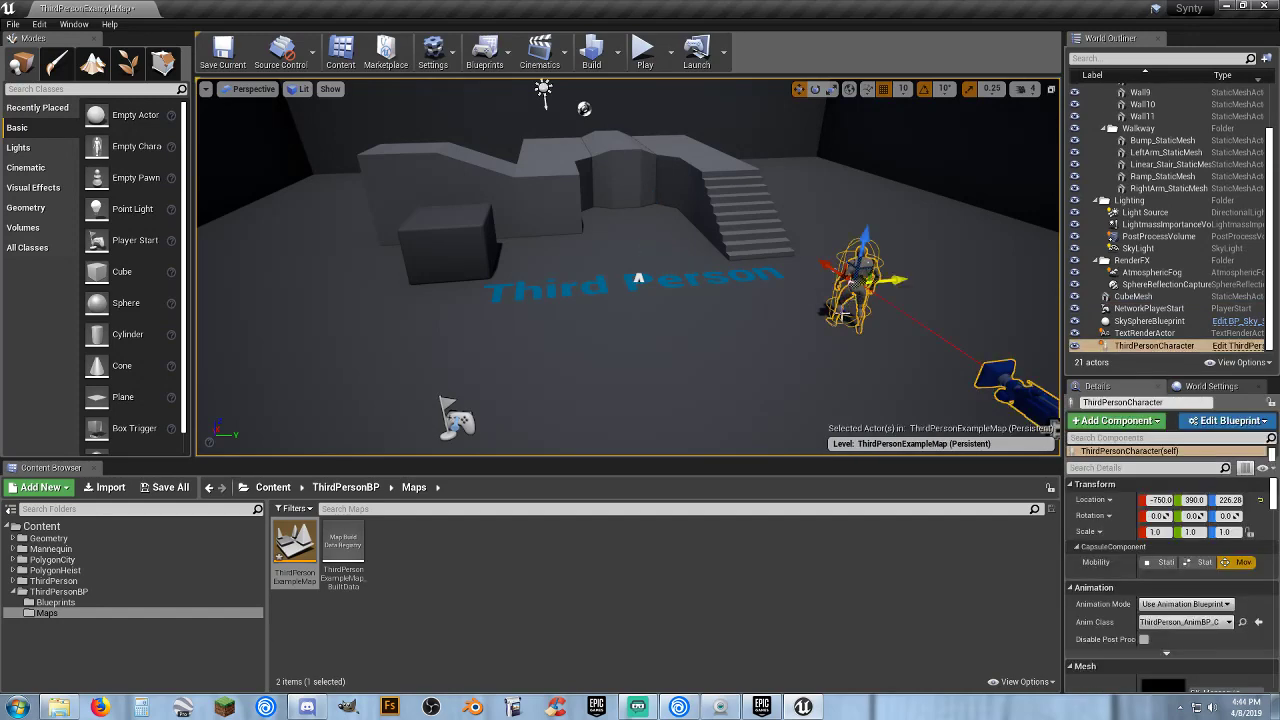
key("Delete")
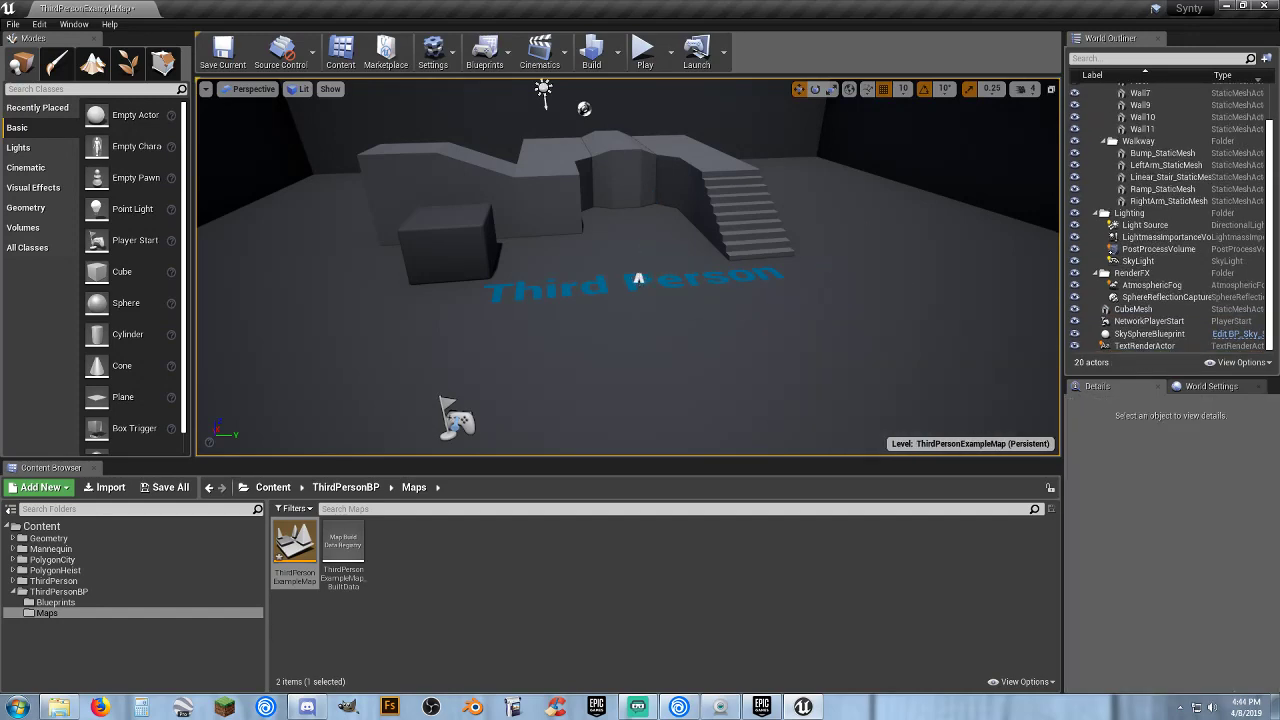
left_click(638, 280)
key("Delete")
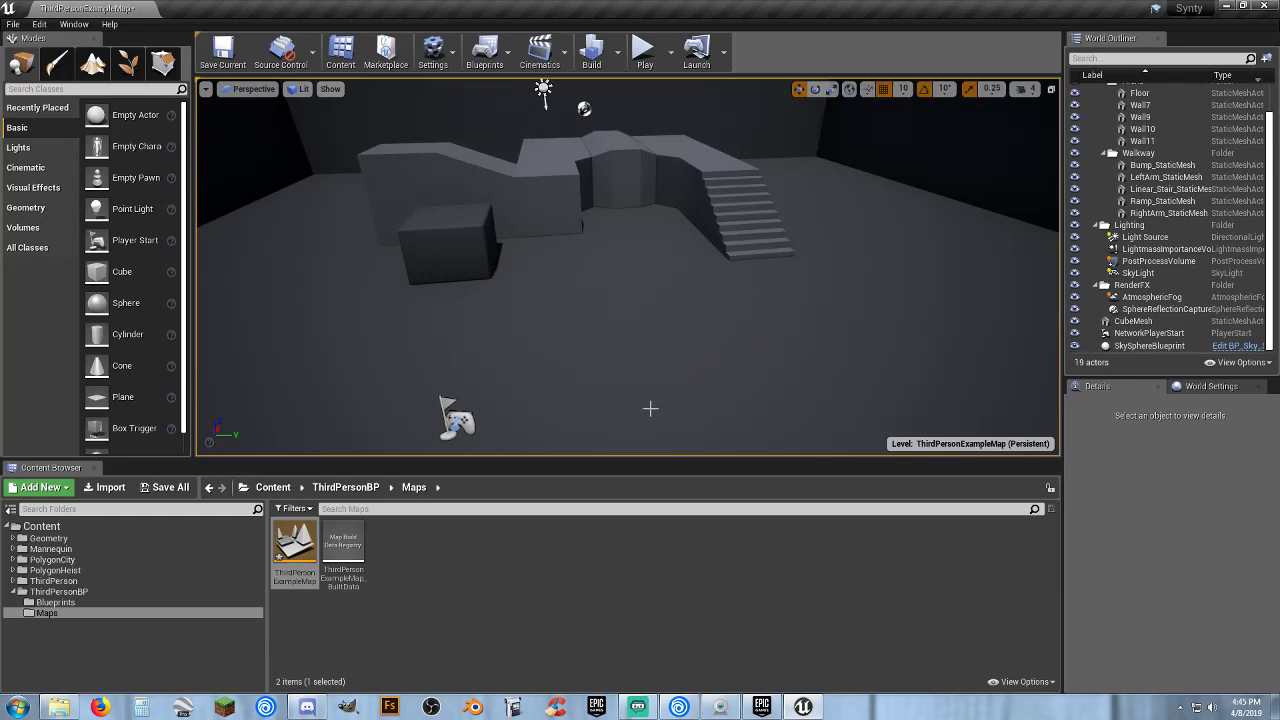
left_click(165, 487)
left_click(760, 476)
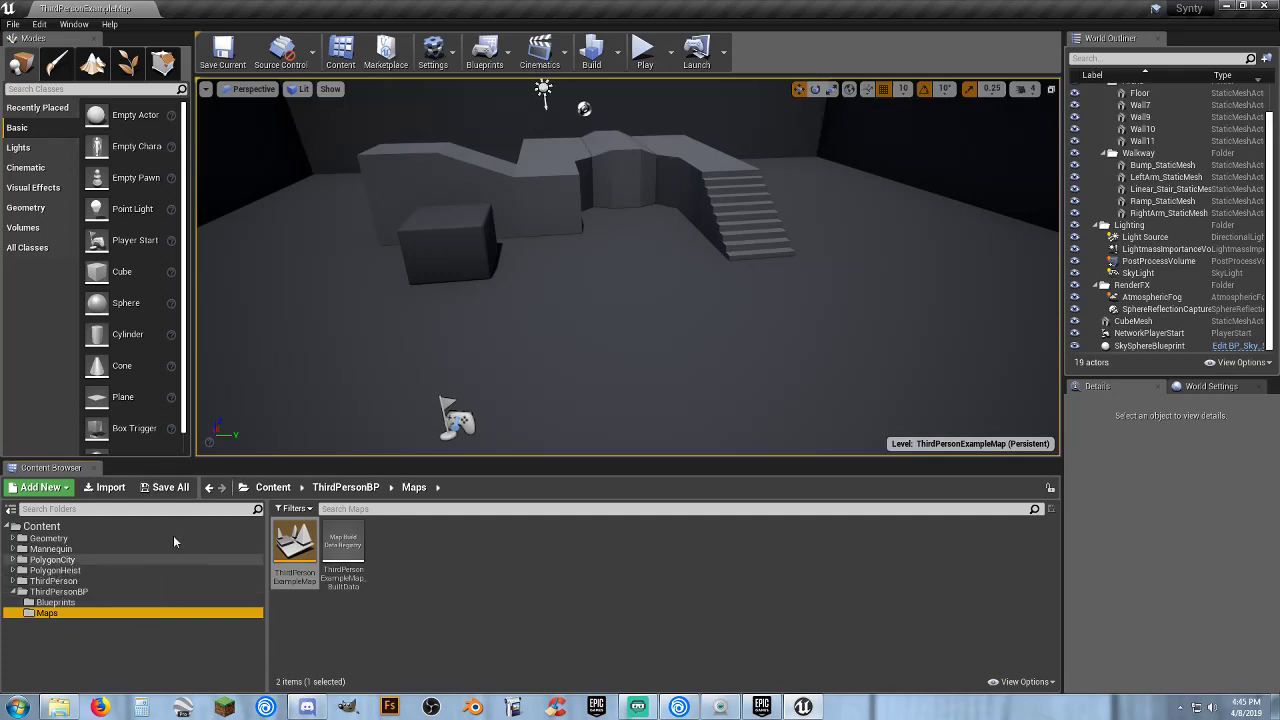
- Set the level's GameMode Override to ThirdPersonGameMode in the world settings and save all changes
left_click(1211, 386)
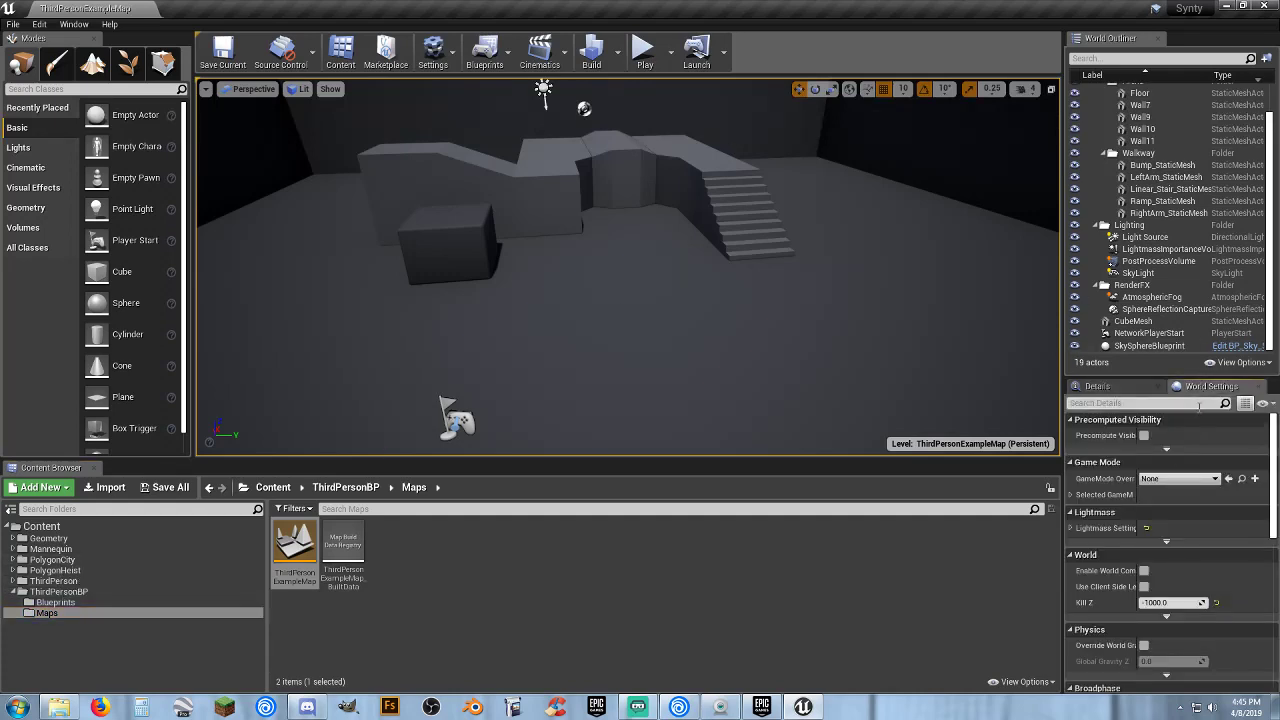
left_click(1072, 495)
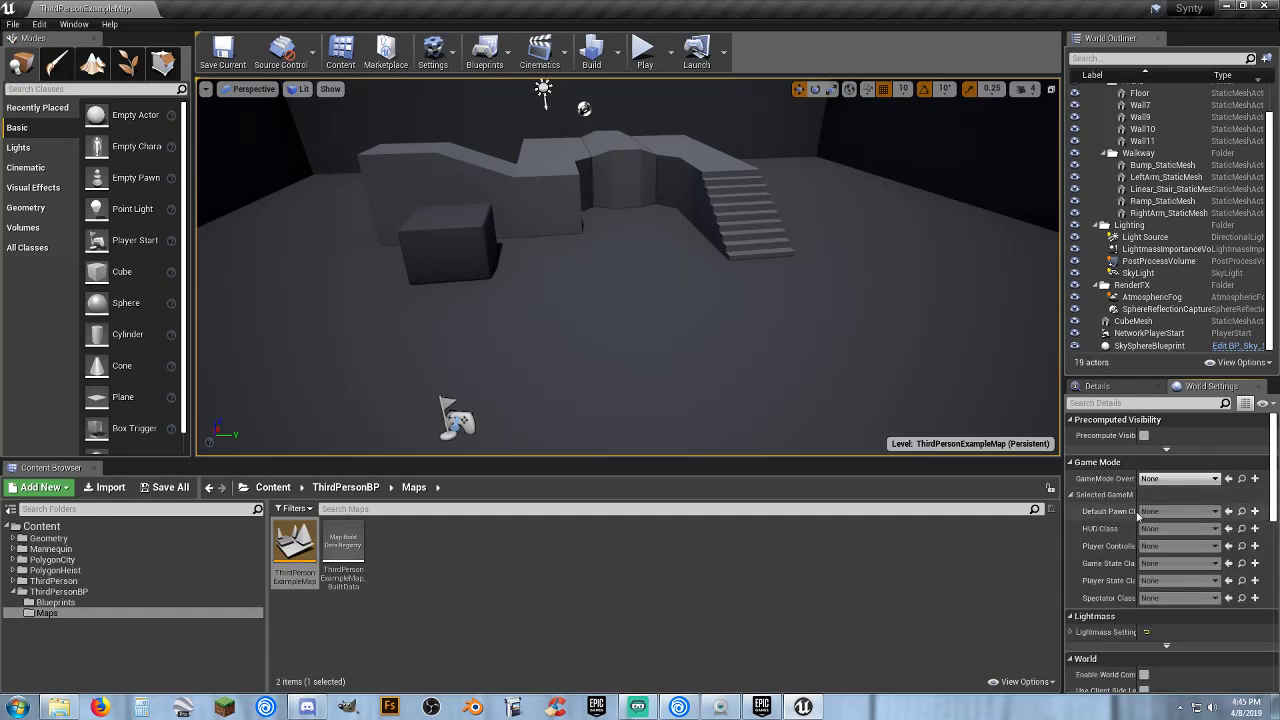
left_click(1192, 480)
left_click(1160, 587)
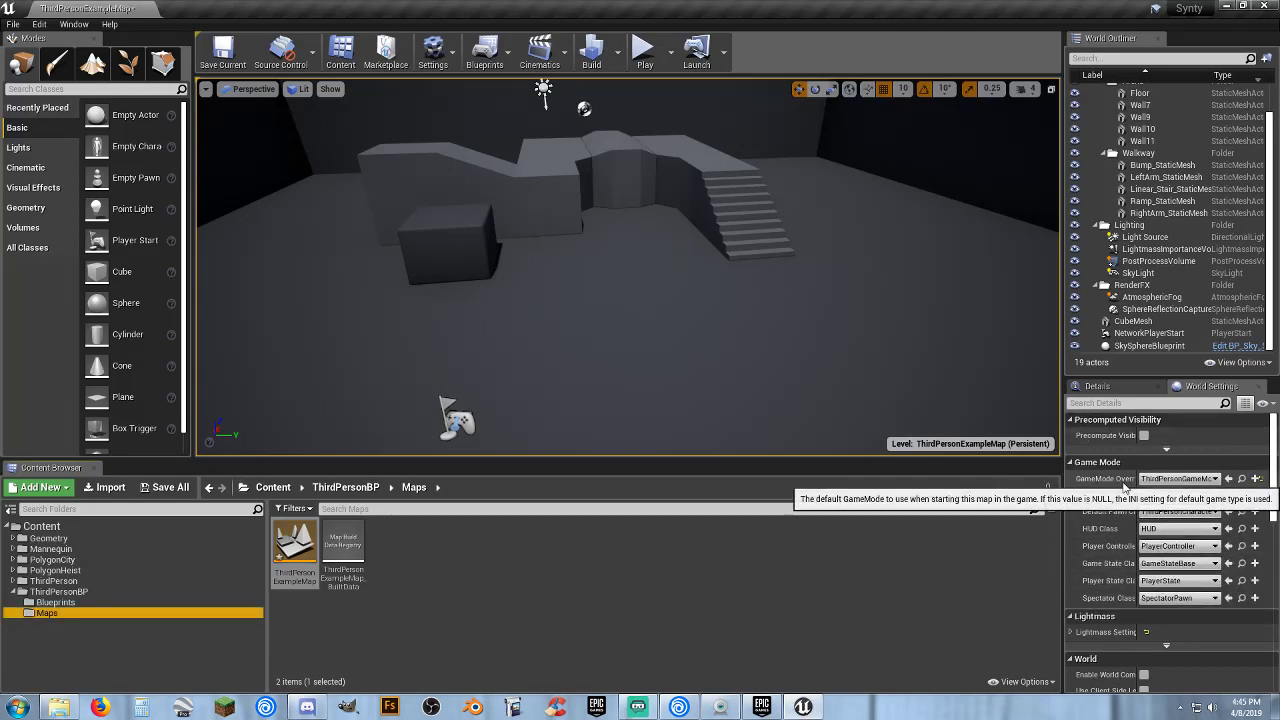
left_click(193, 490)
left_click(758, 476)
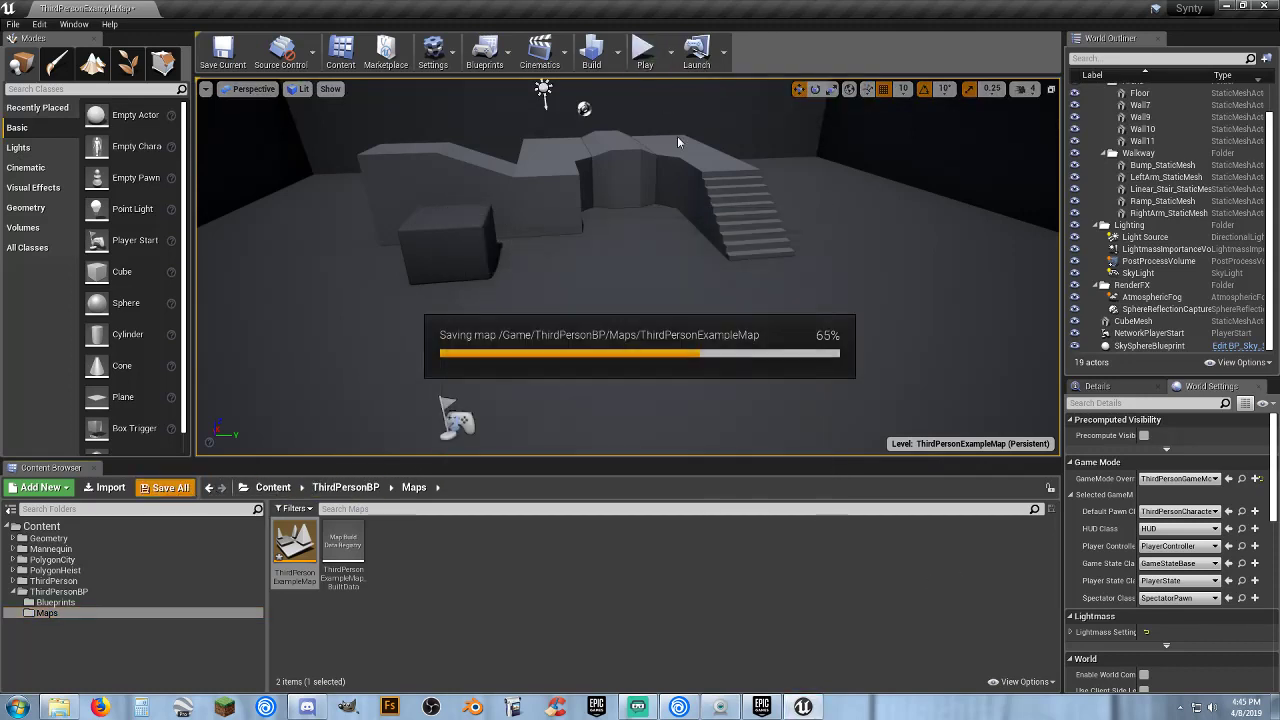
- Play-test the level by running the character around and over the walkway and jumping, and stop the play session
key("alt+p")
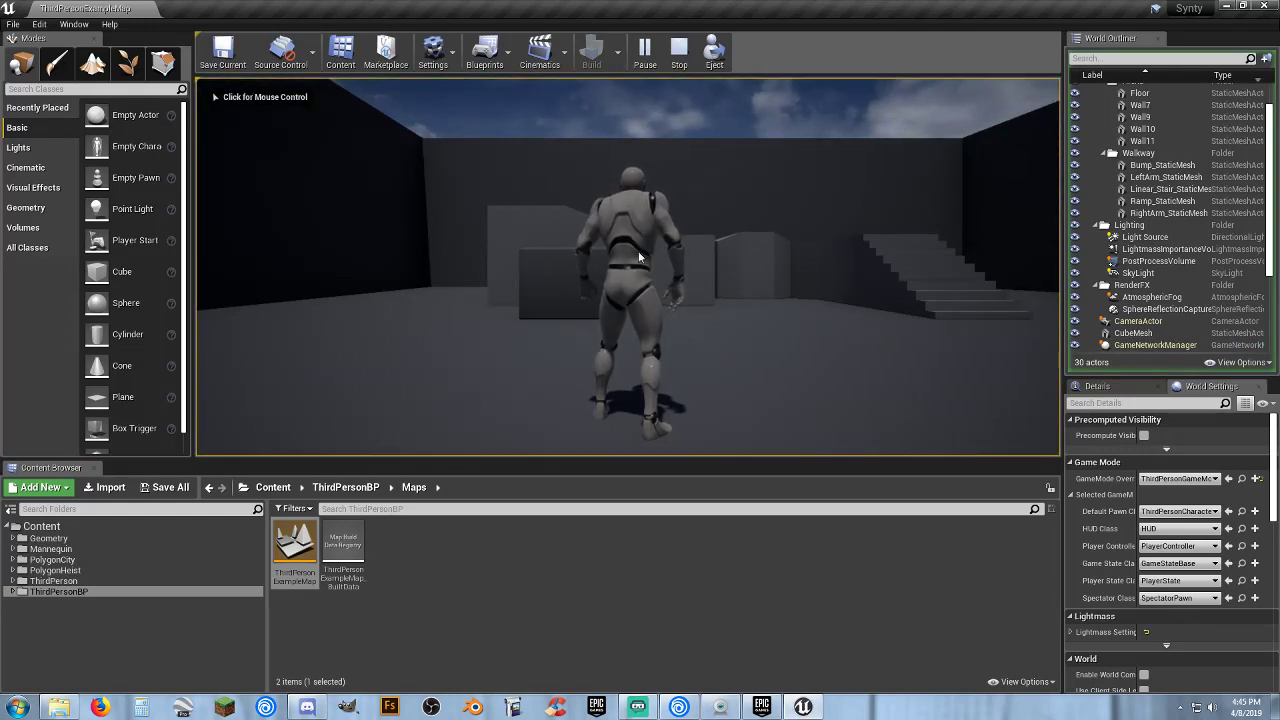
left_click(696, 255)
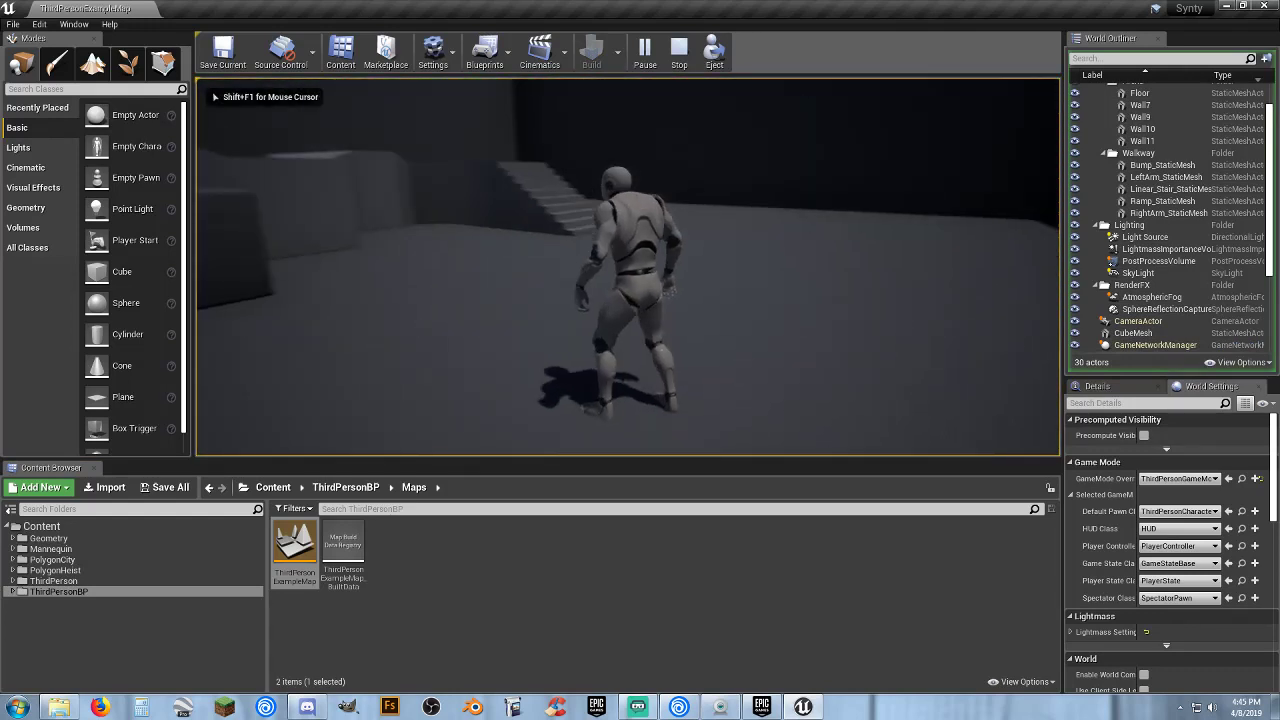
key("w")
key("d")
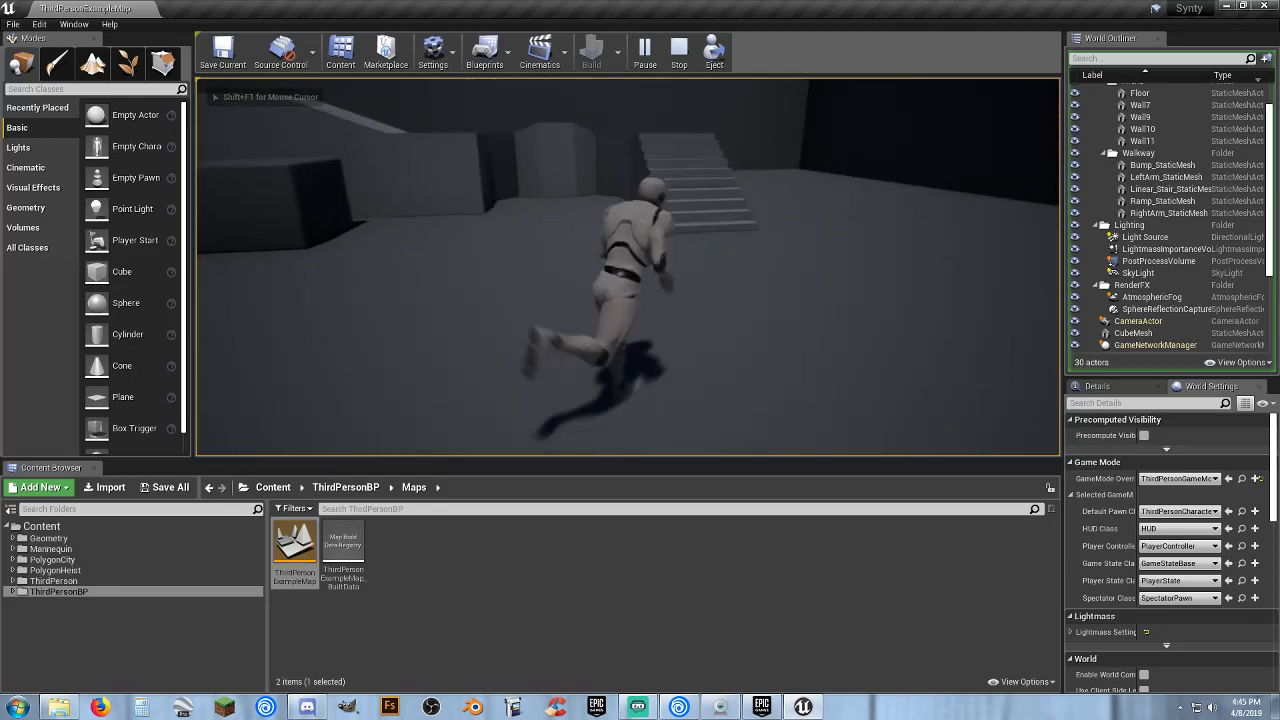
key("w")
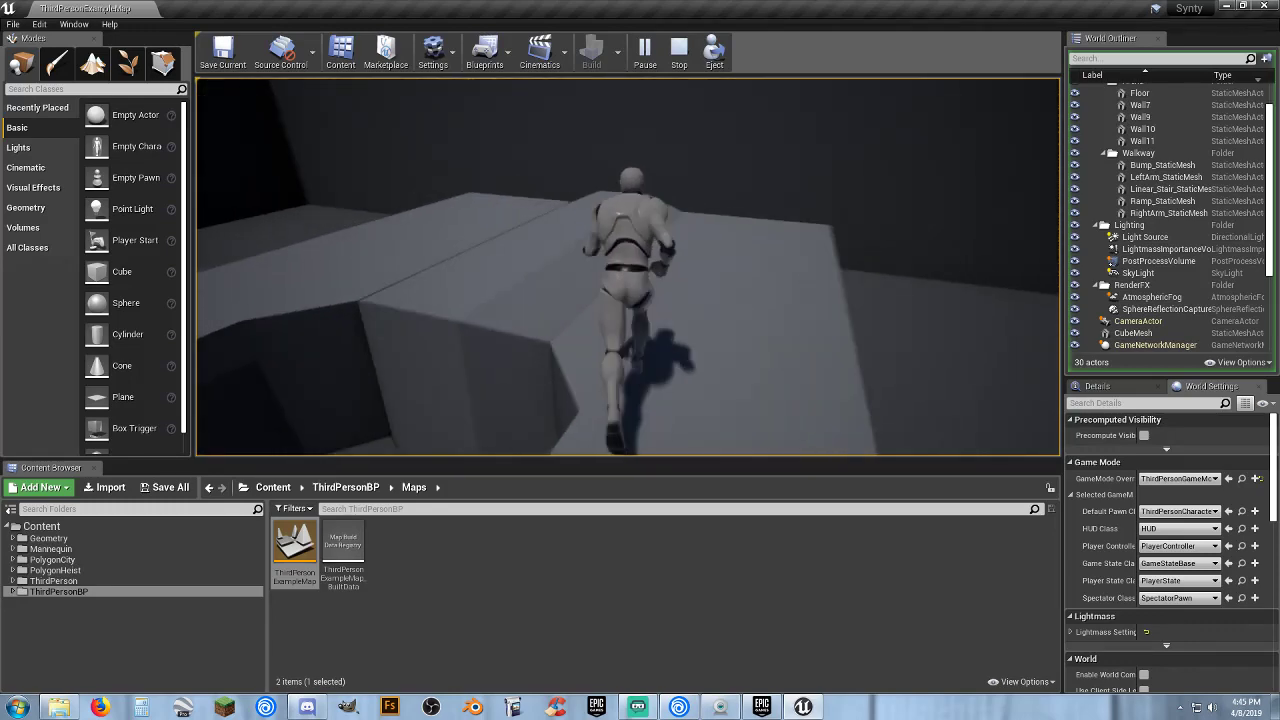
key("space")
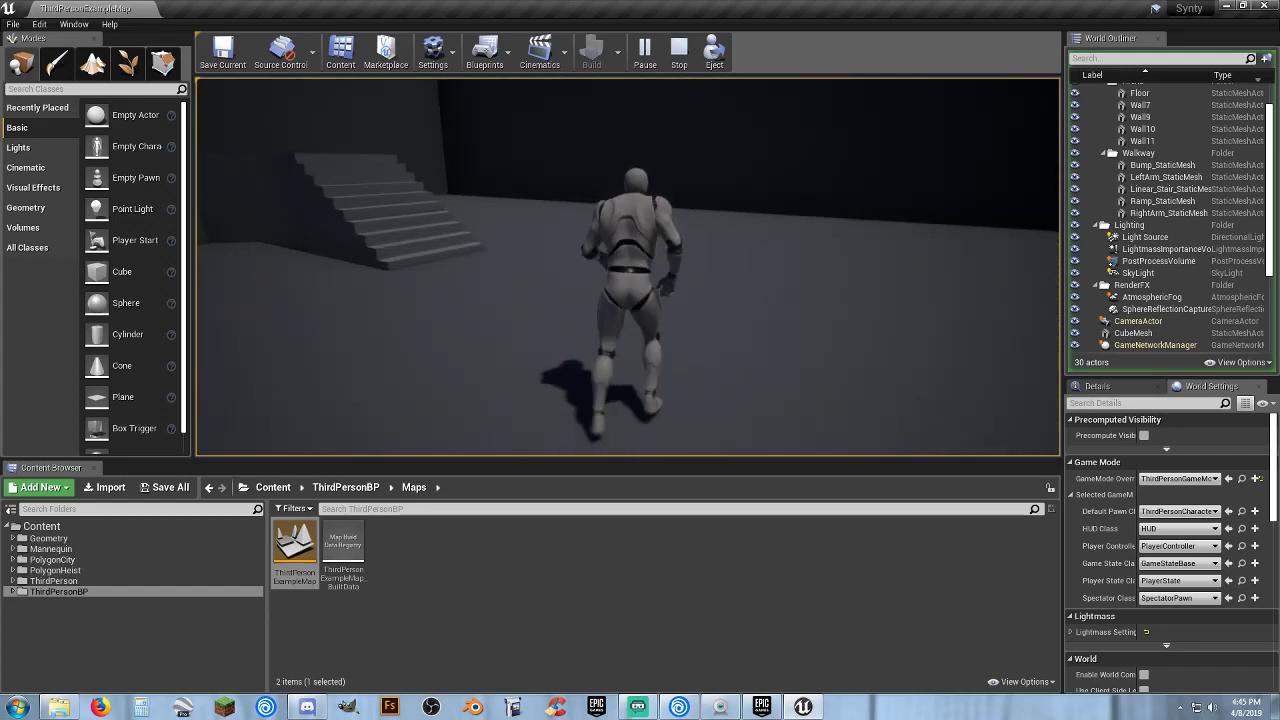
key("Escape")
- Create a folder named Character in the Content root and open it
left_click(472, 589)
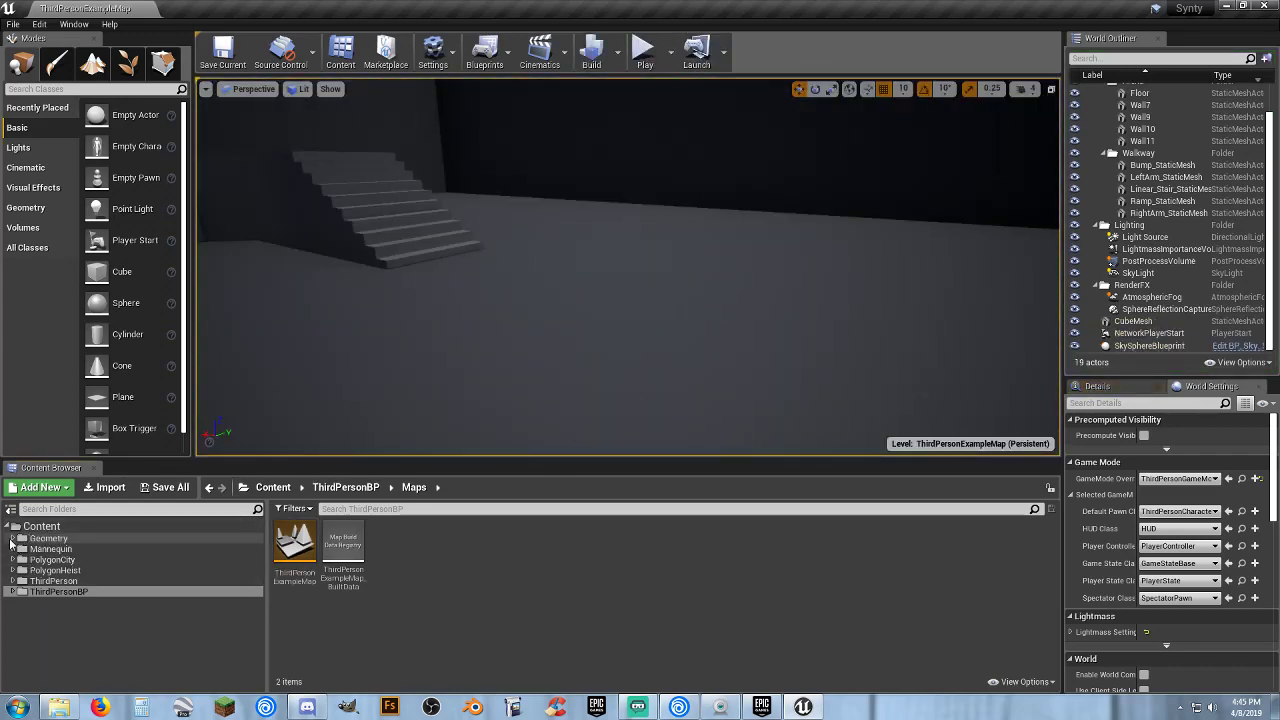
left_click(42, 527)
right_click(595, 544)
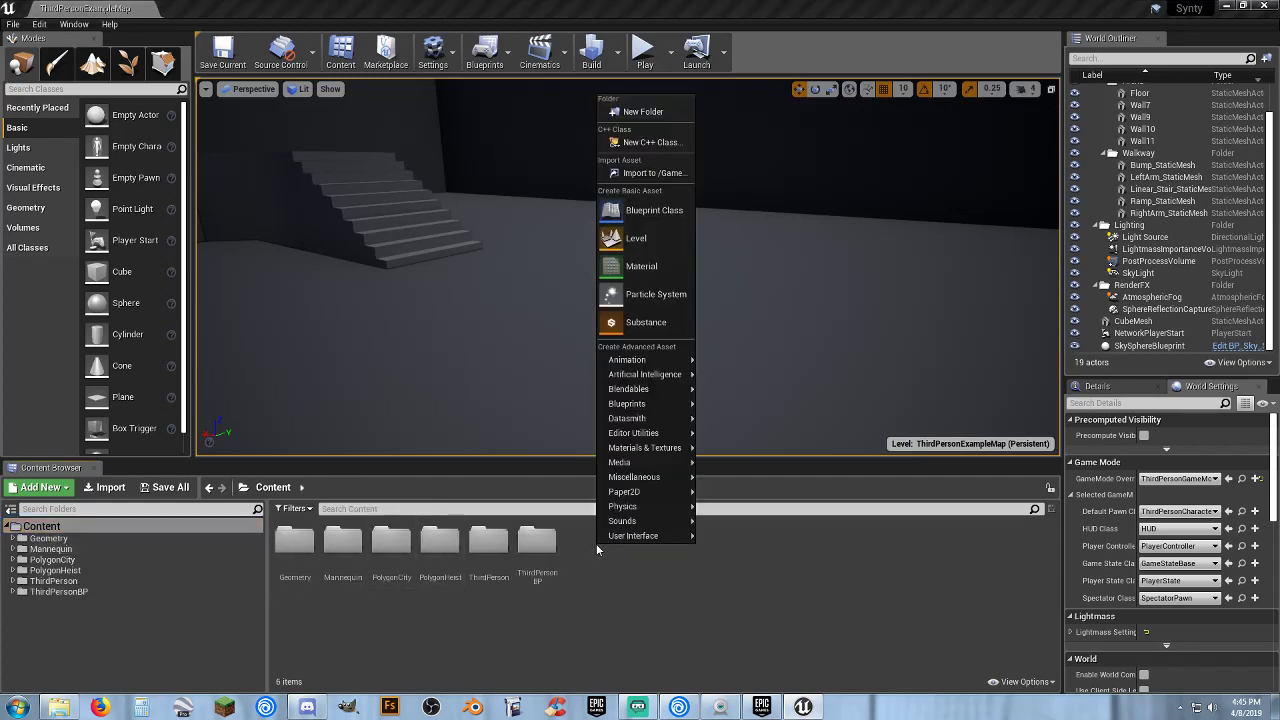
left_click(646, 113)
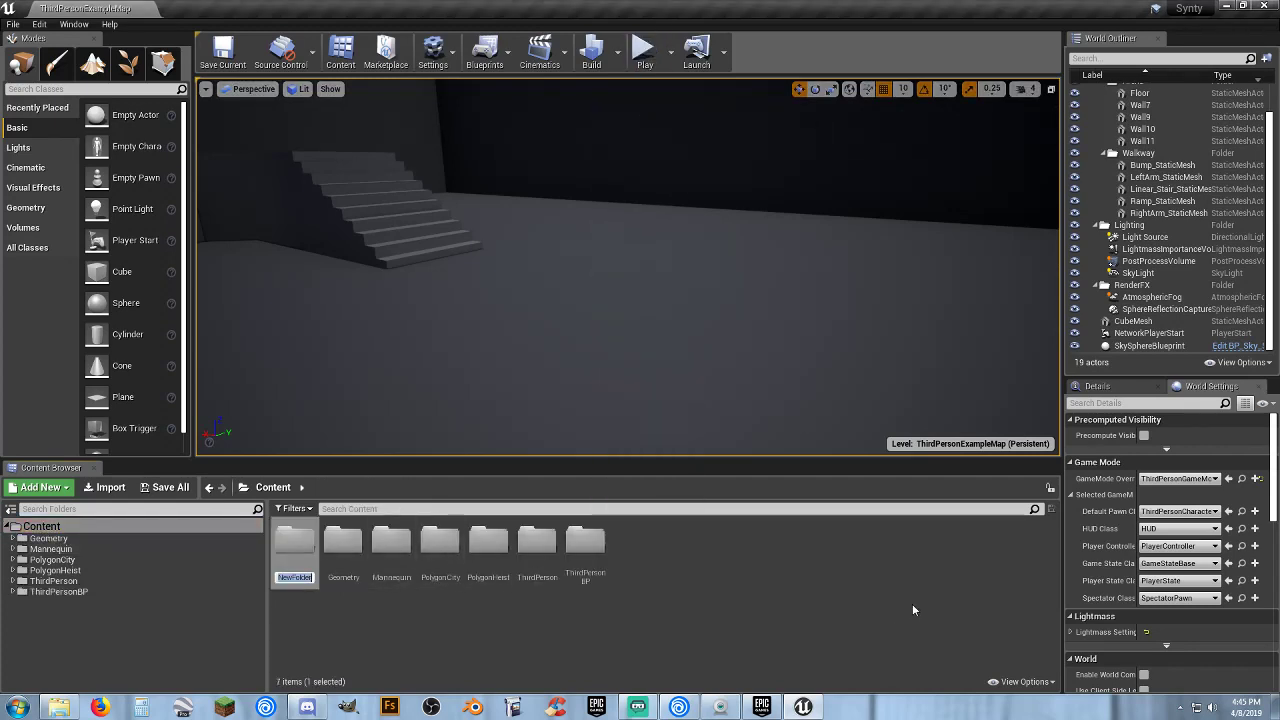
type("Character")
key("Return")
key("Return")
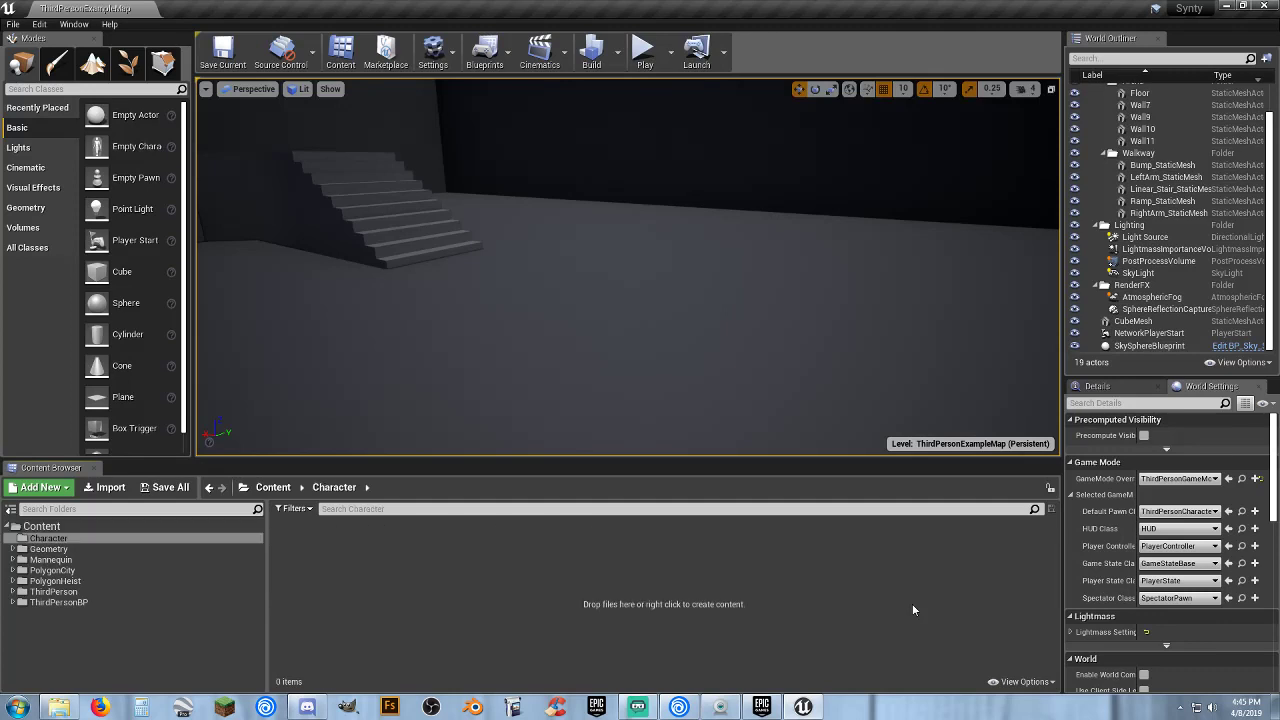
- Create two subfolders named Skeleton and Blueprints inside the Character folder
right_click(356, 546)
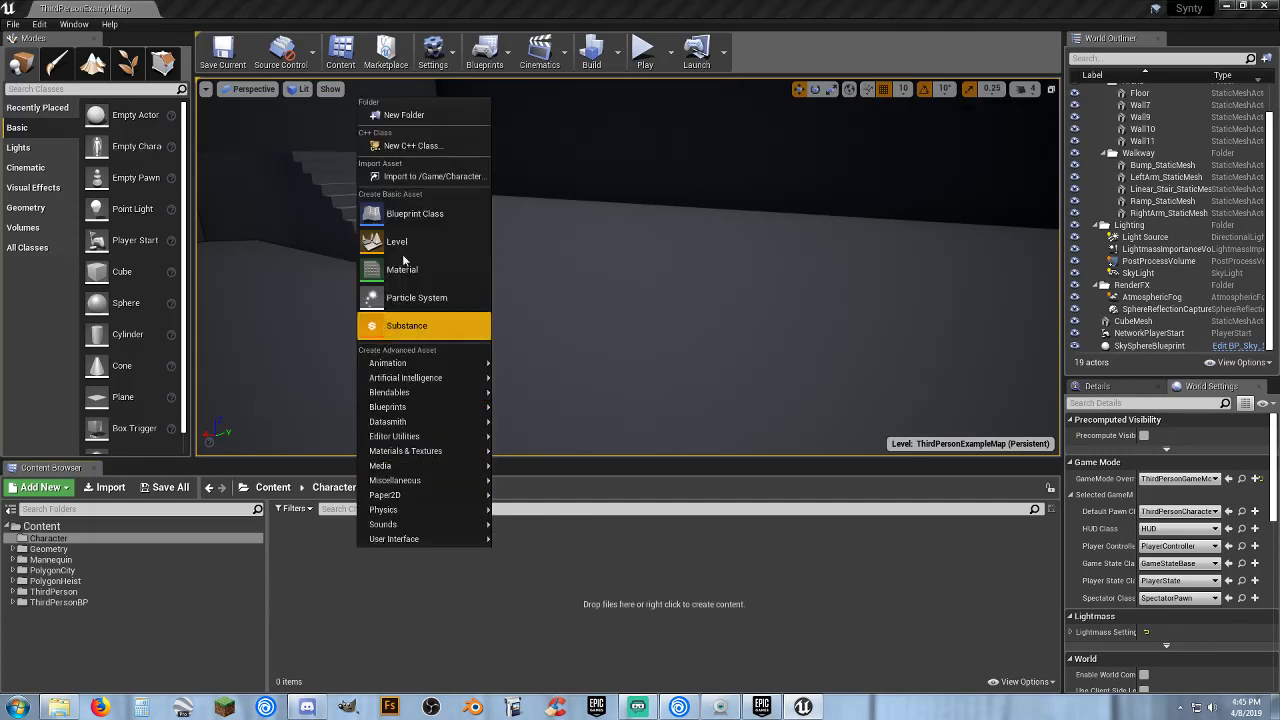
left_click(425, 112)
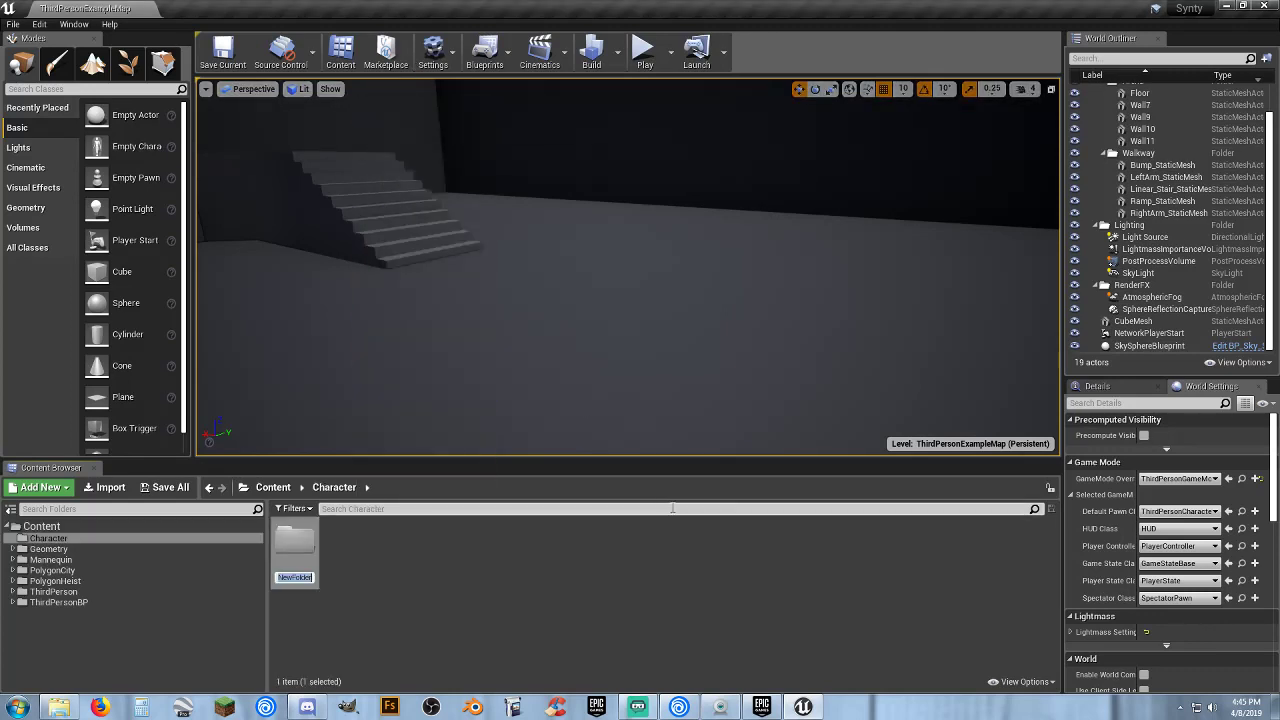
type("Skeleton")
key("Return")
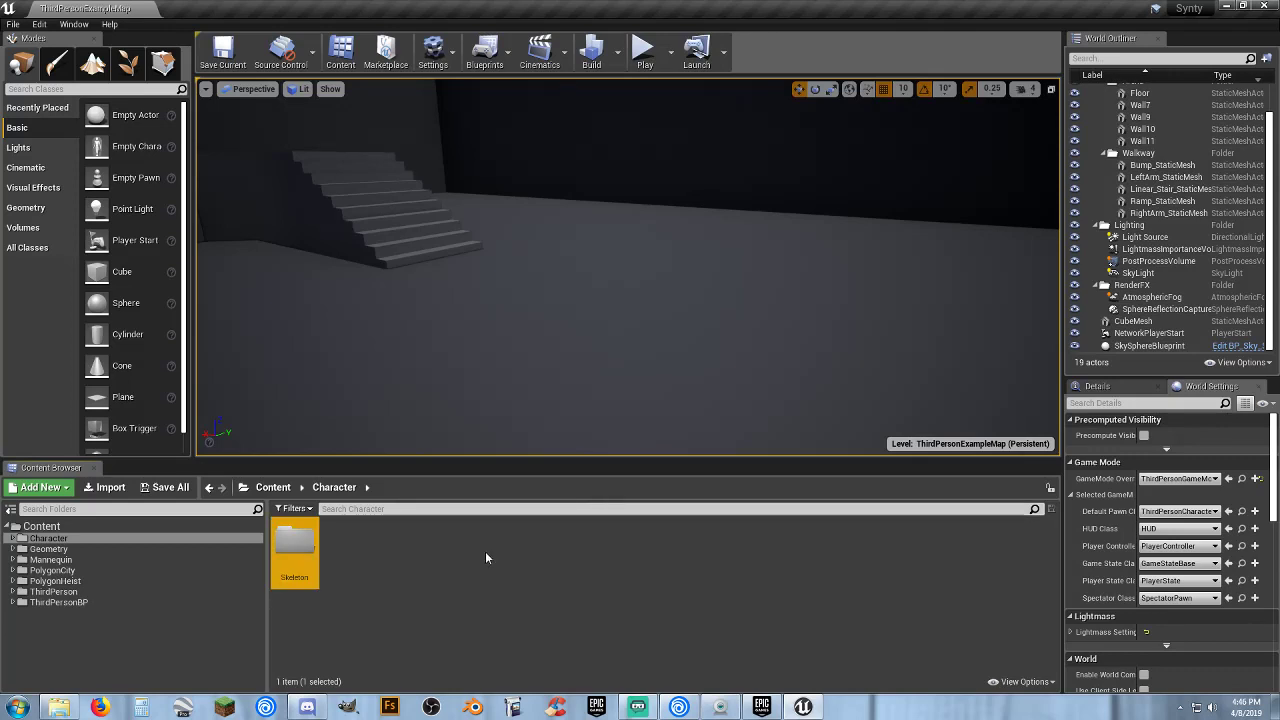
right_click(361, 558)
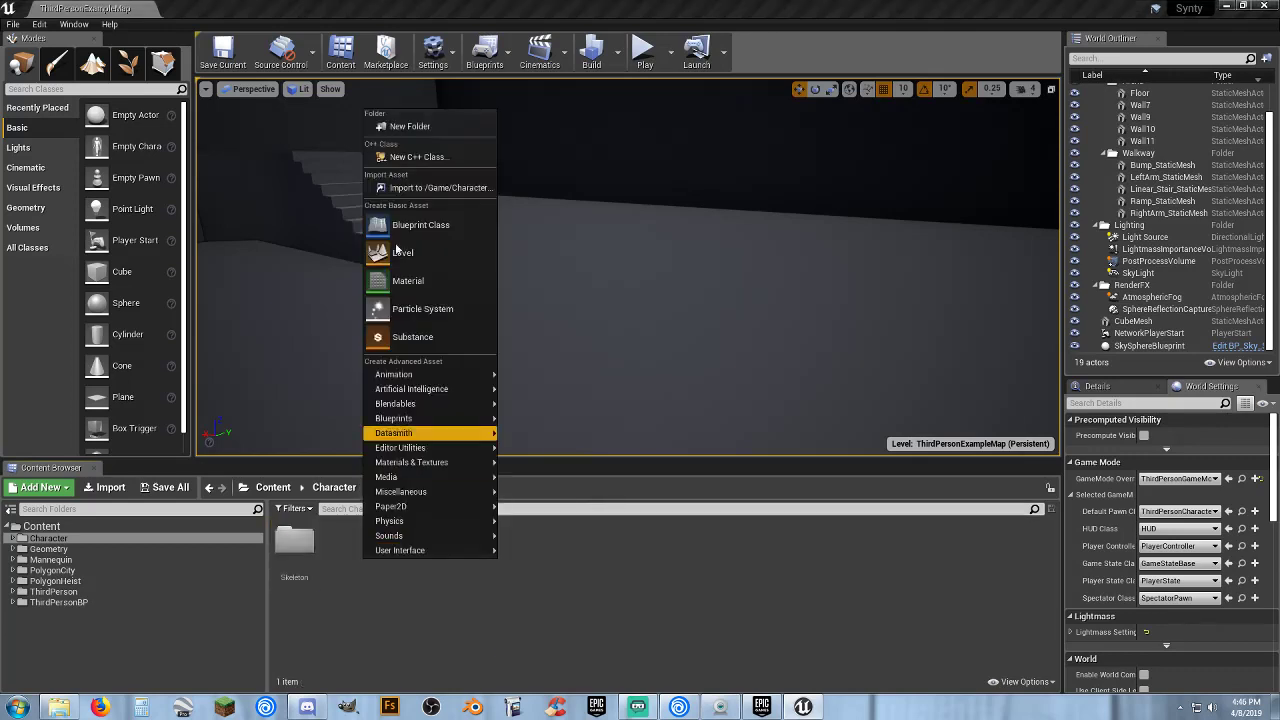
left_click(424, 132)
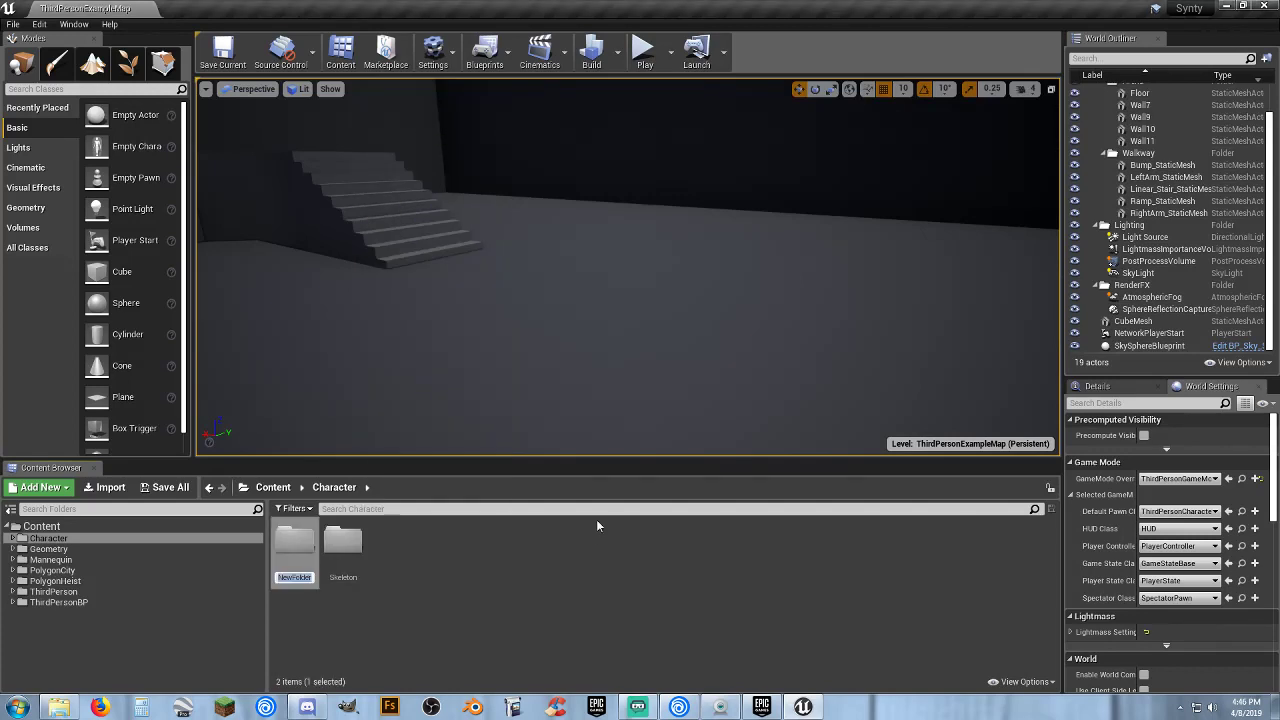
type("Mlueprints")
key("Return")
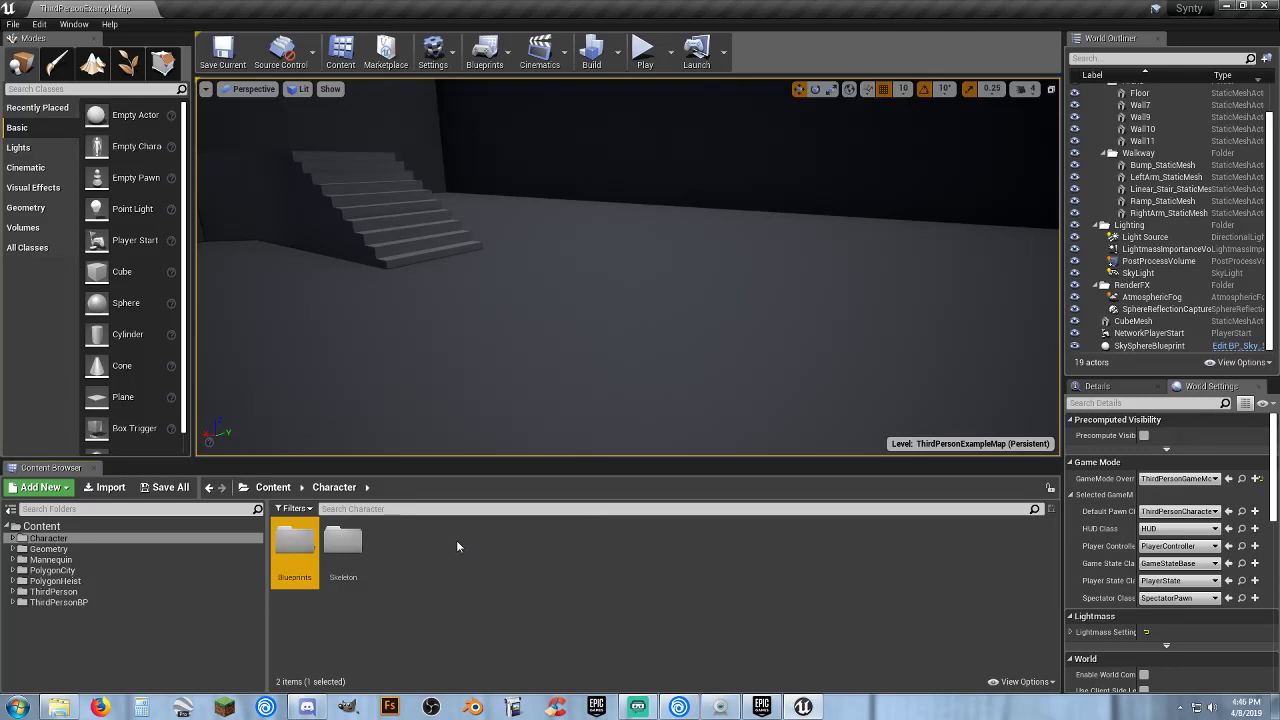
- Create a subfolder named Animations inside the Character folder and open it
right_click(386, 560)
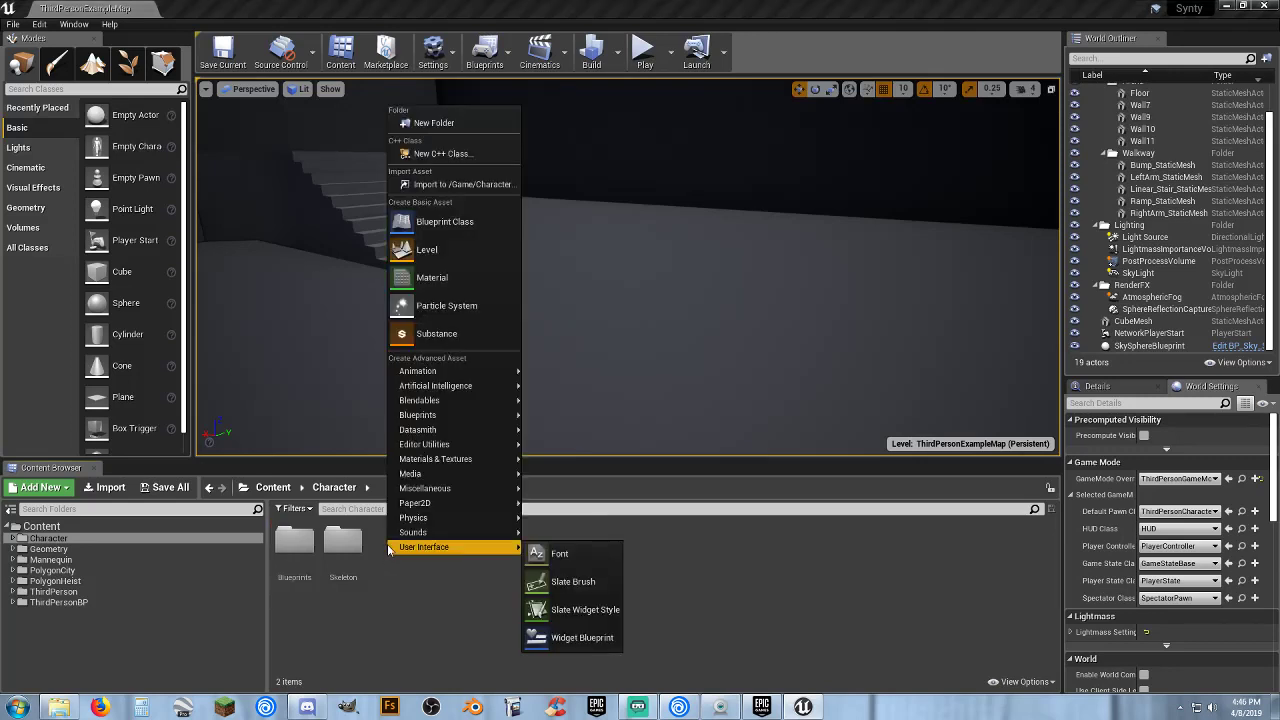
left_click(426, 124)
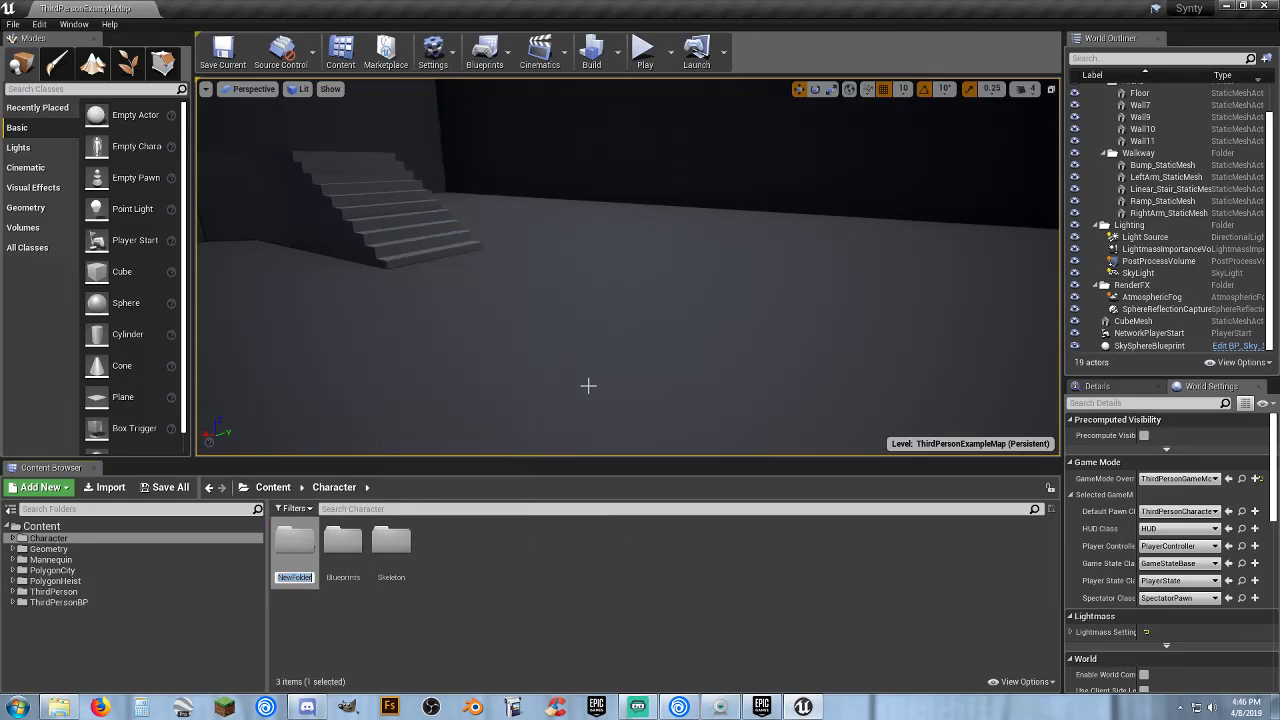
type("Animations")
key("Return")
key("Return")
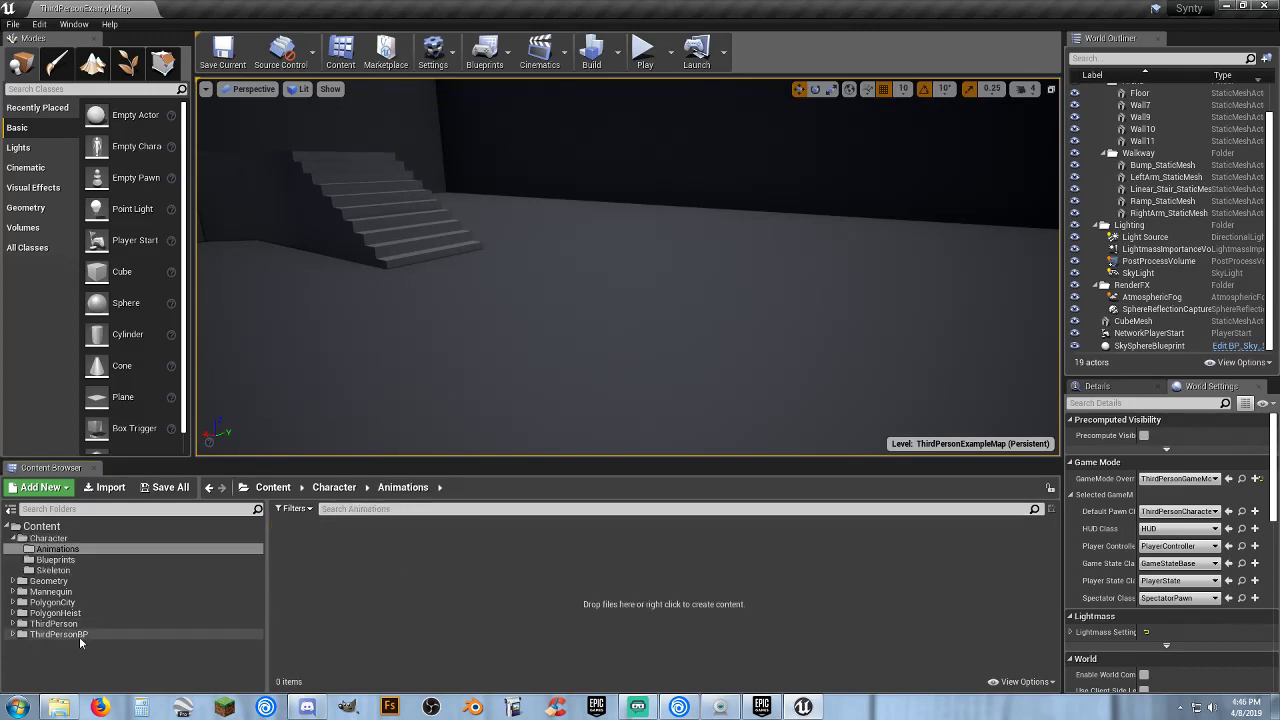
- Create a subfolder named Unarmed inside the Animations folder and open it
right_click(319, 557)
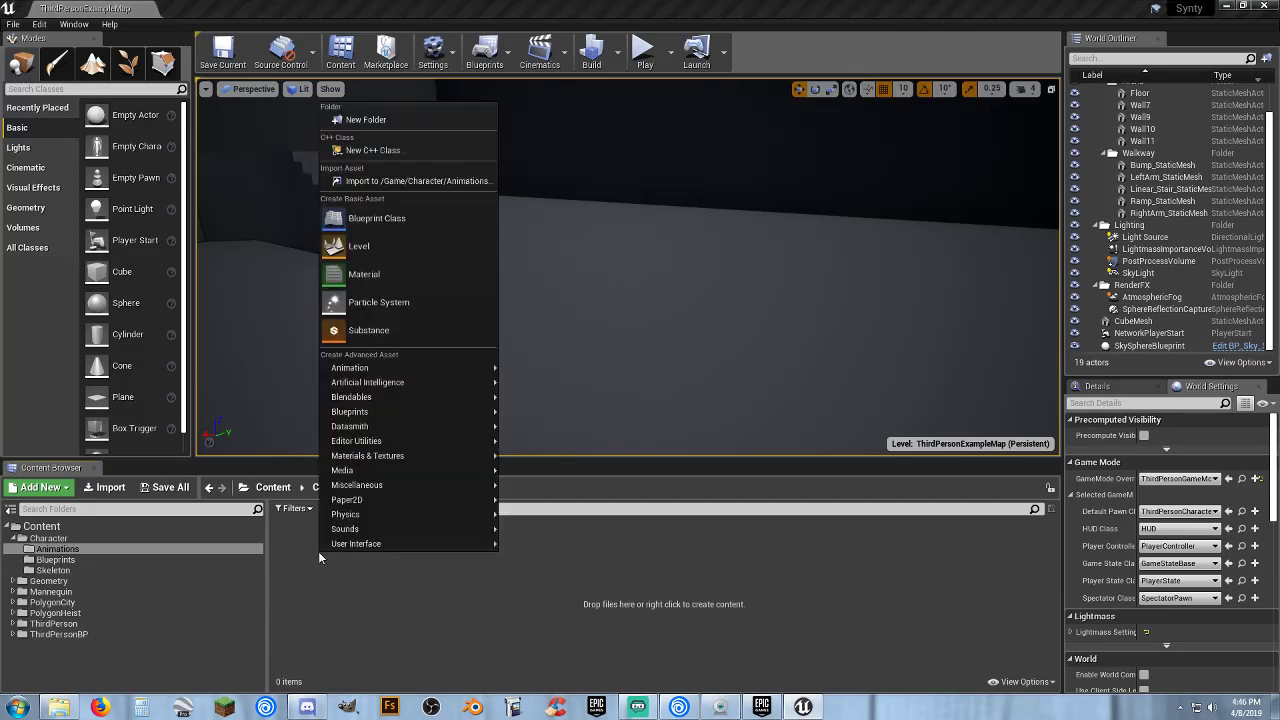
left_click(362, 120)
type("U")
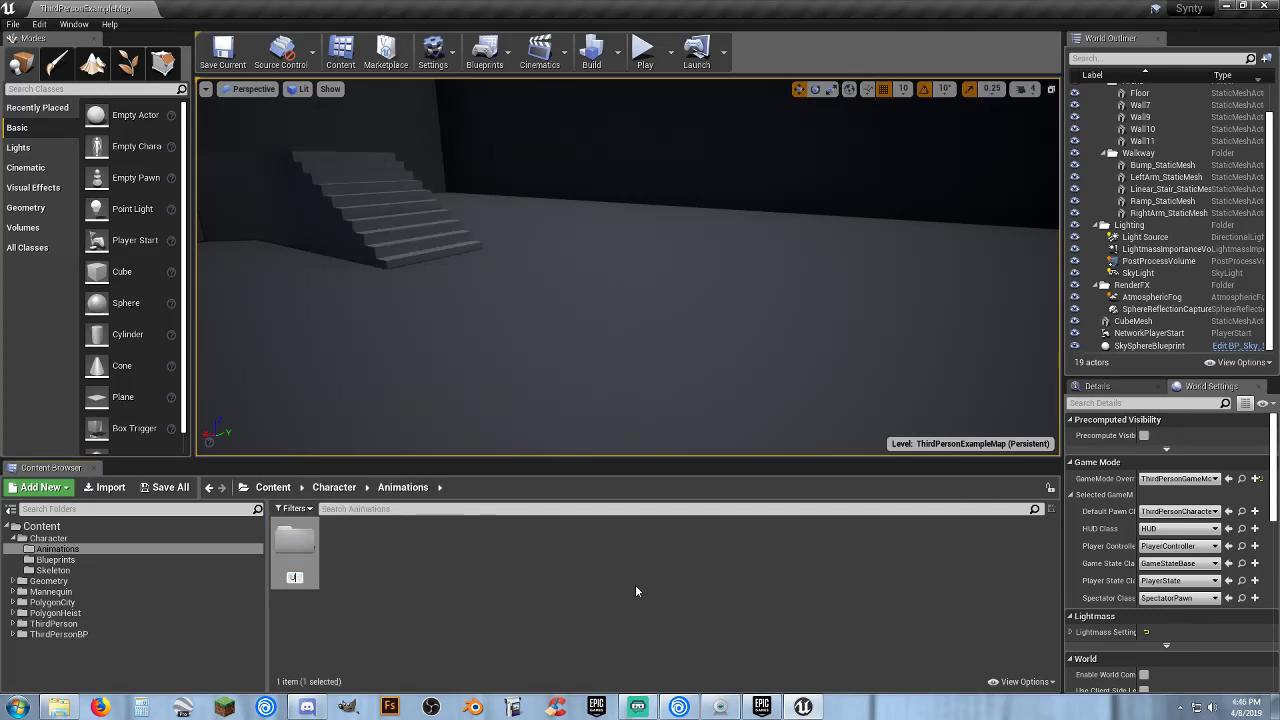
type("nnamed")
key("Return")
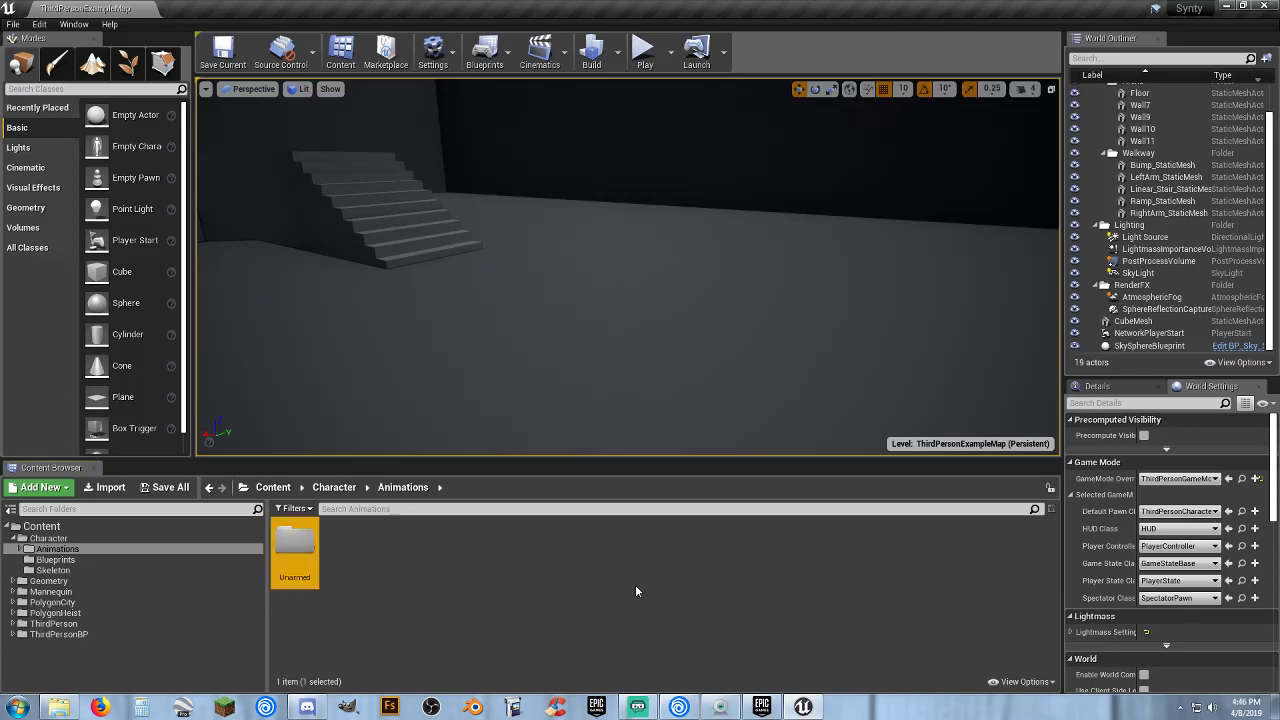
key("Return")
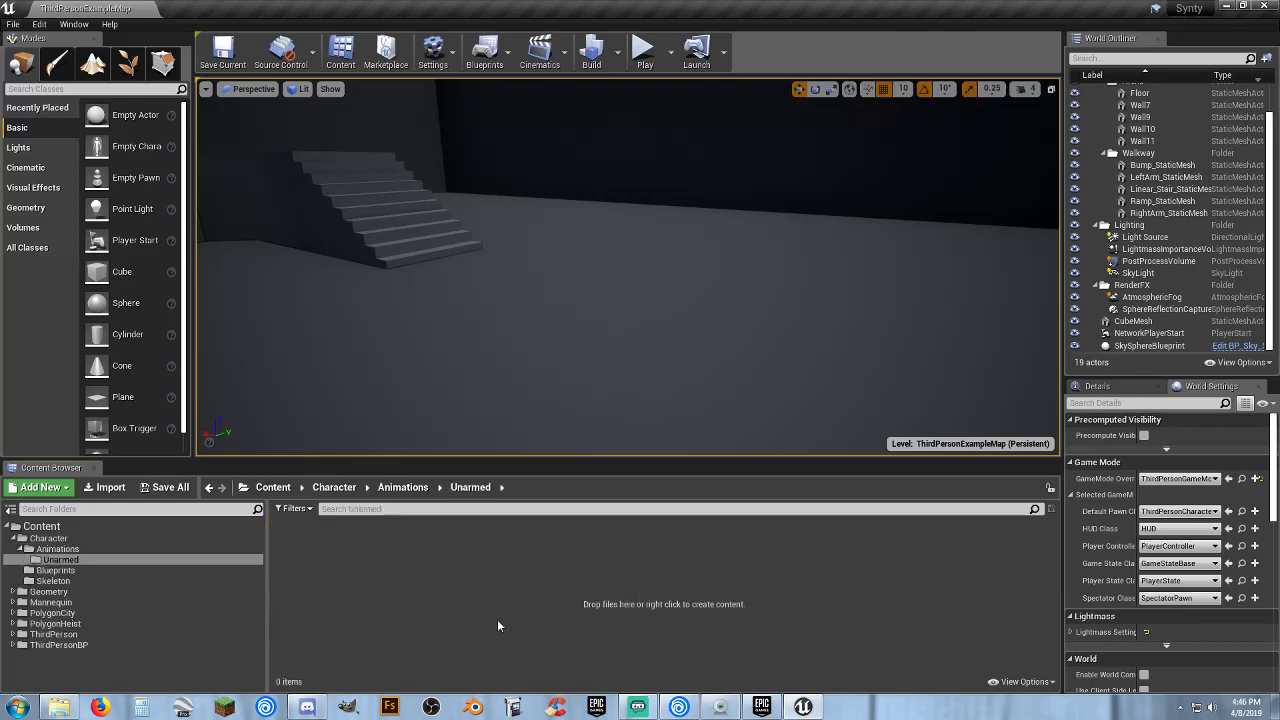
- Copy the ThirdPersonCharacter blueprint from ThirdPersonBP's Blueprints folder into the Character folder's Blueprints subfolder
left_click(12, 645)
left_click(50, 657)
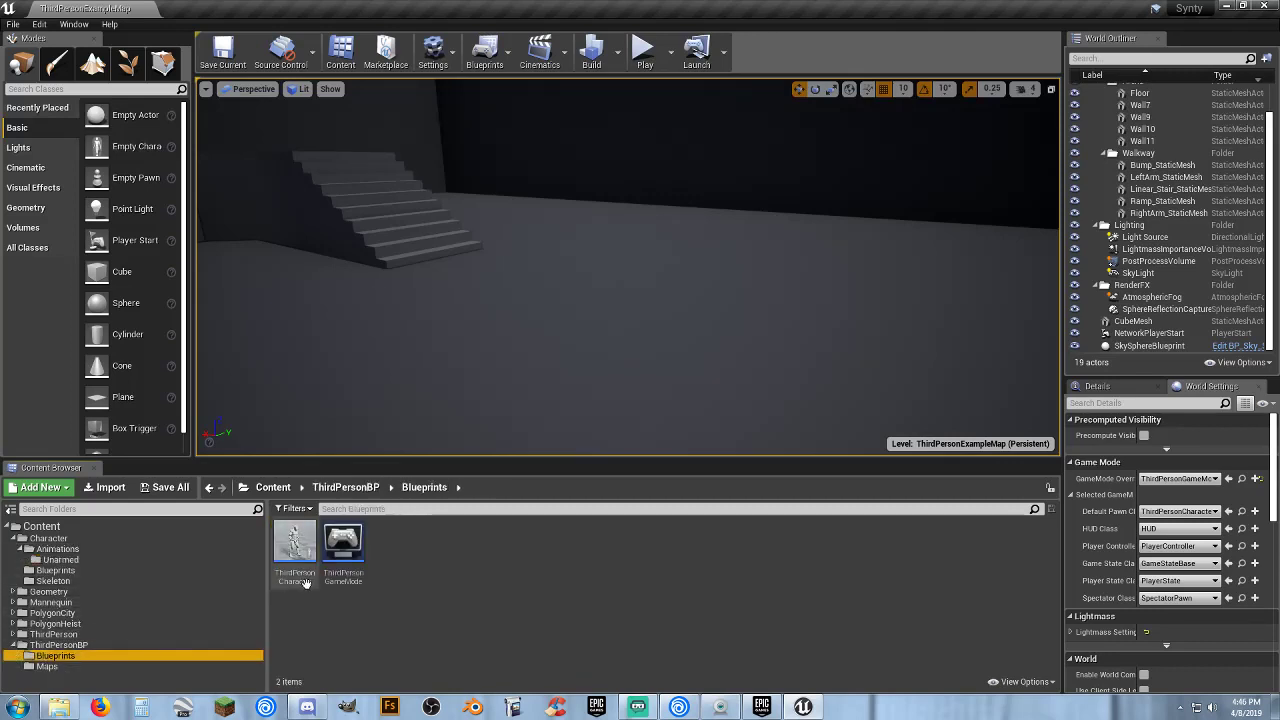
left_click(295, 555)
left_click_drag(305, 563, 87, 572)
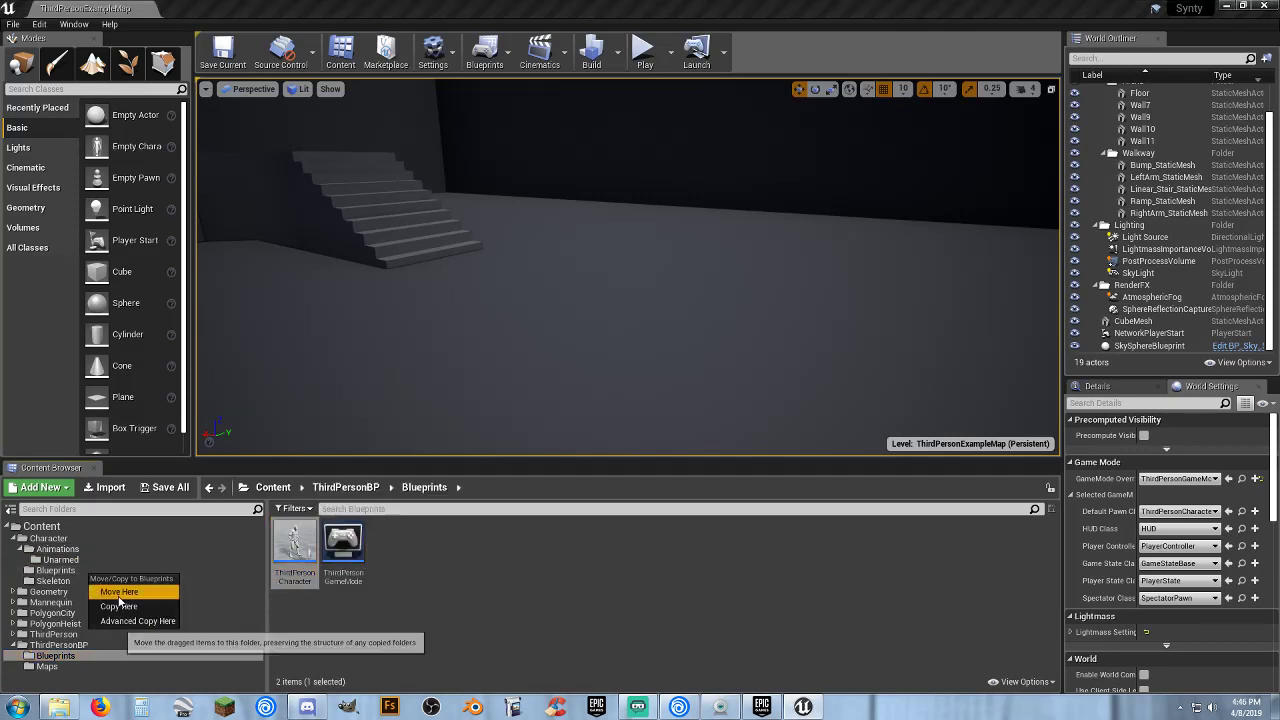
left_click(118, 606)
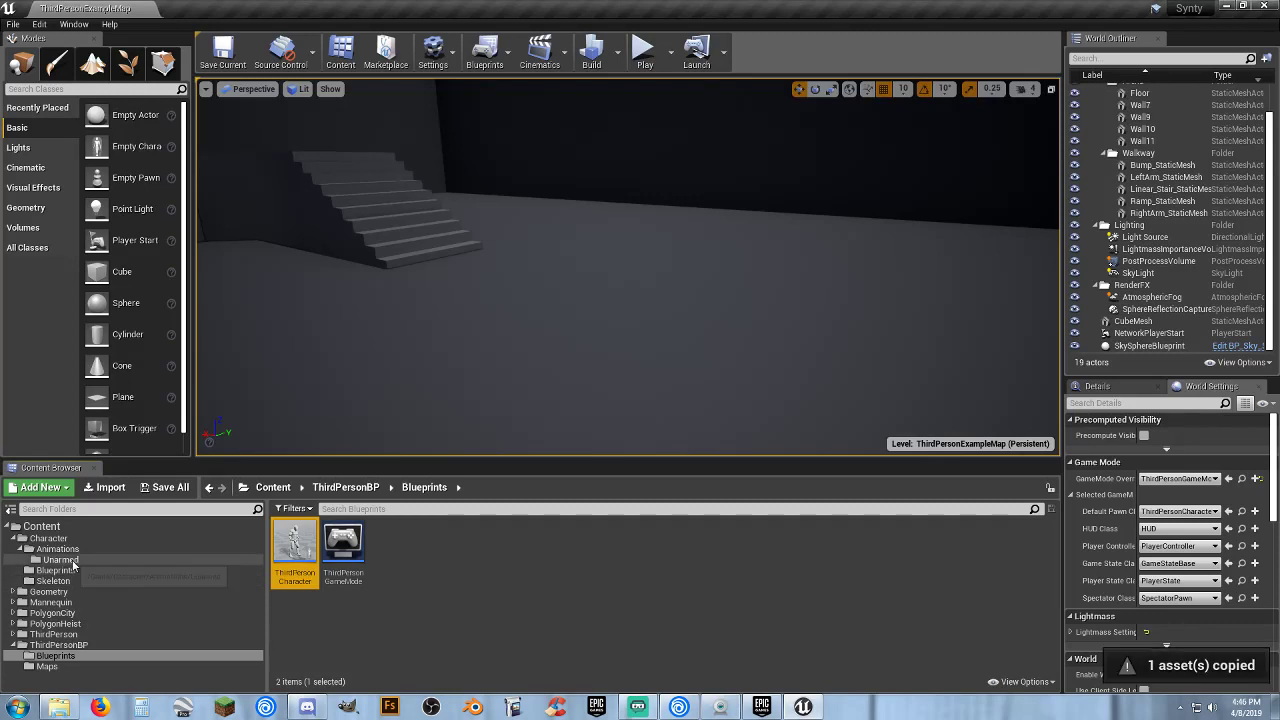
- Rename the copied character blueprint in Character/Blueprints to Player_BP and open it for editing
left_click(66, 571)
left_click_drag(305, 570, 321, 589)
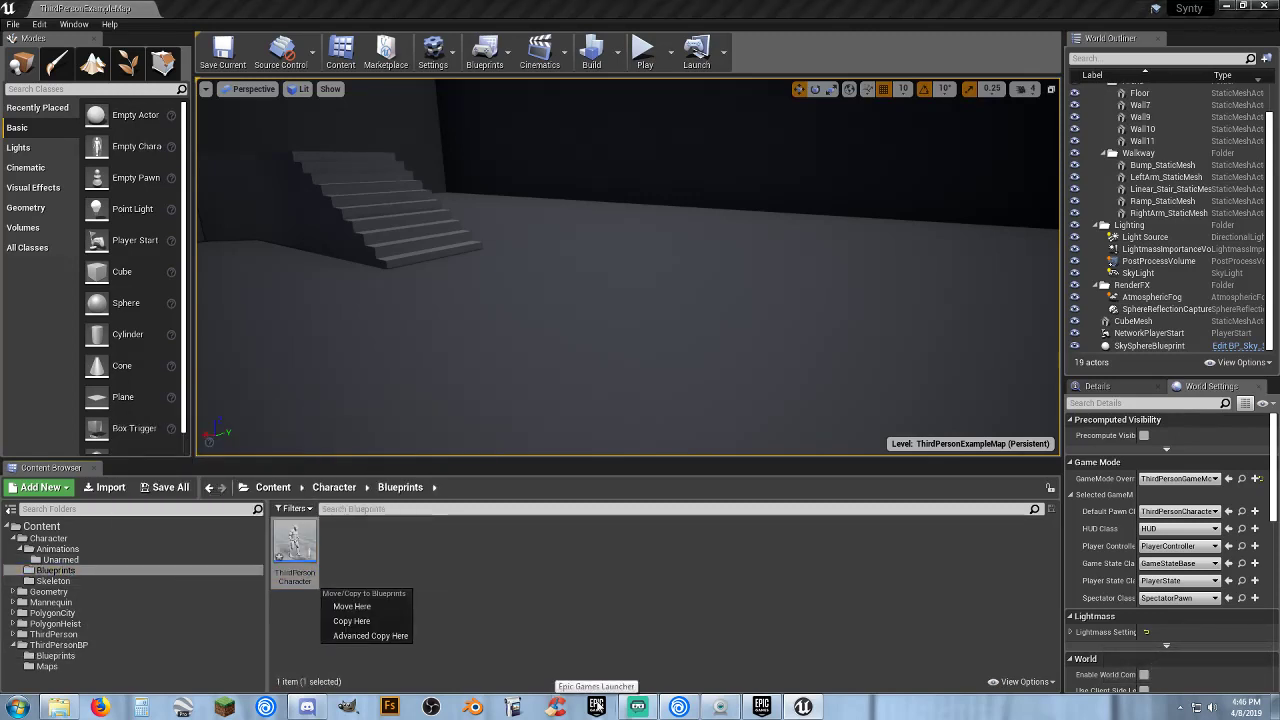
left_click(517, 612)
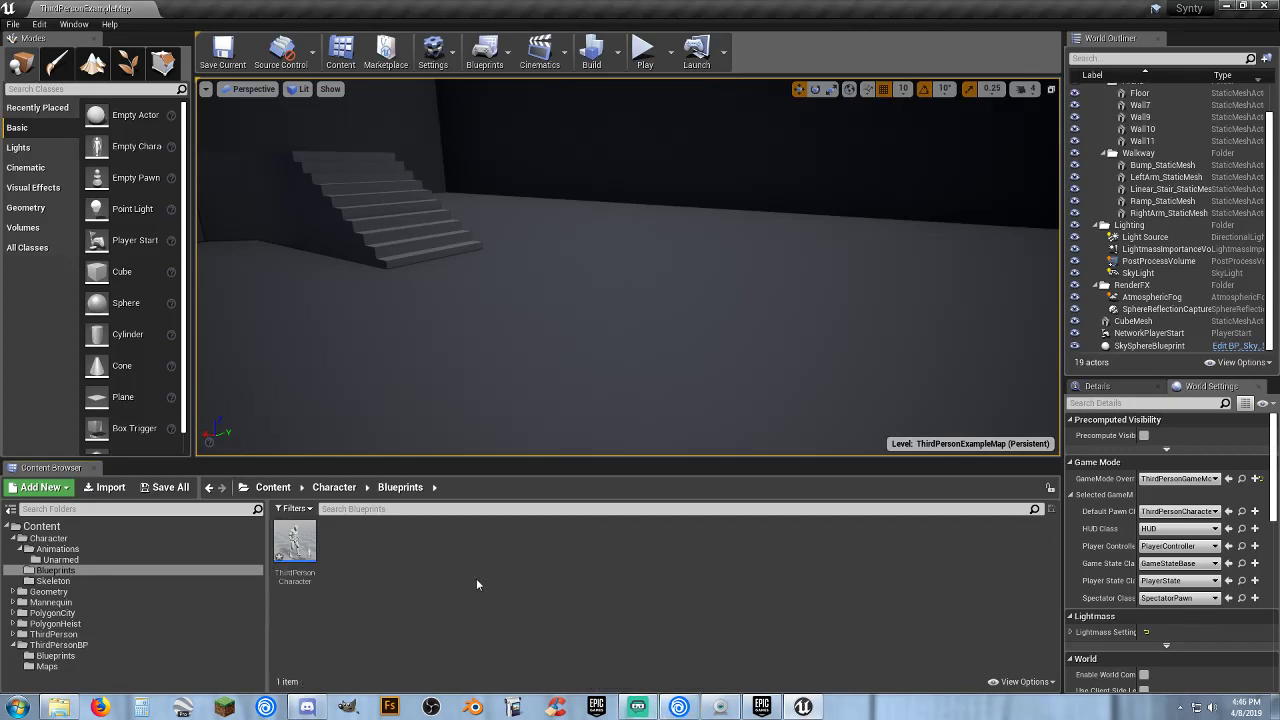
left_click(297, 555)
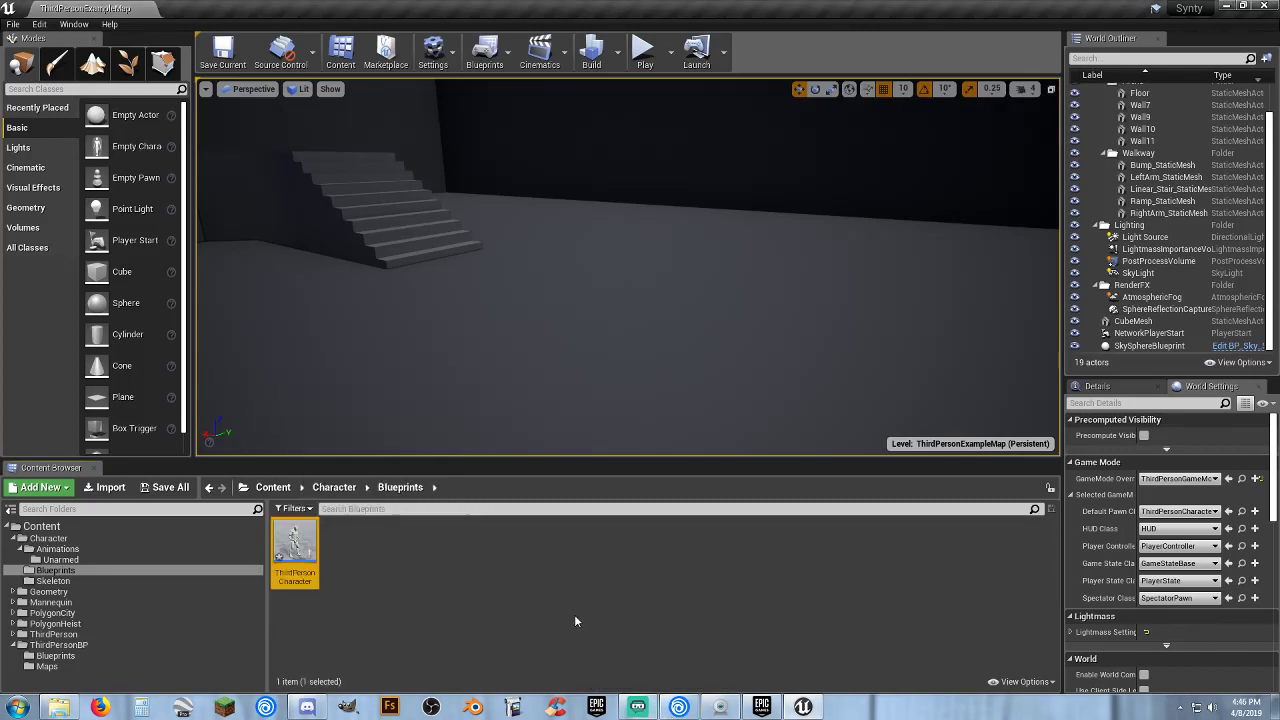
key("F2")
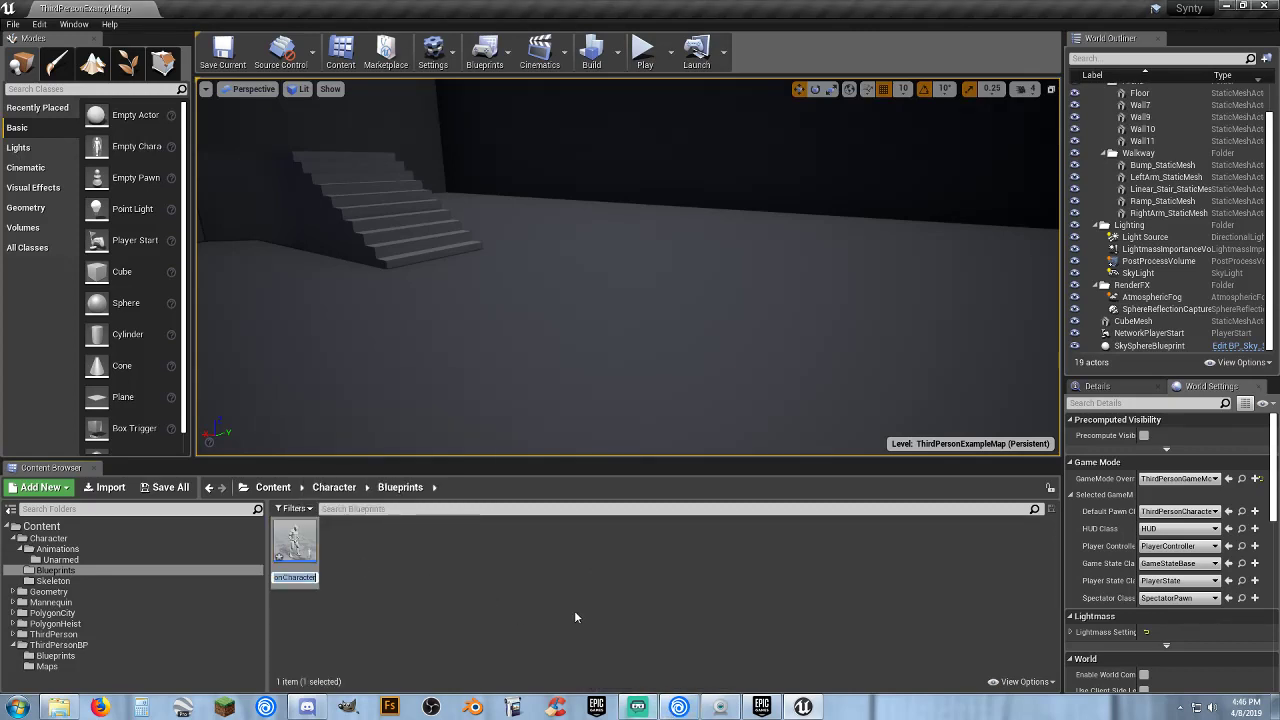
type("Player_BP")
key("Return")
left_click(461, 597)
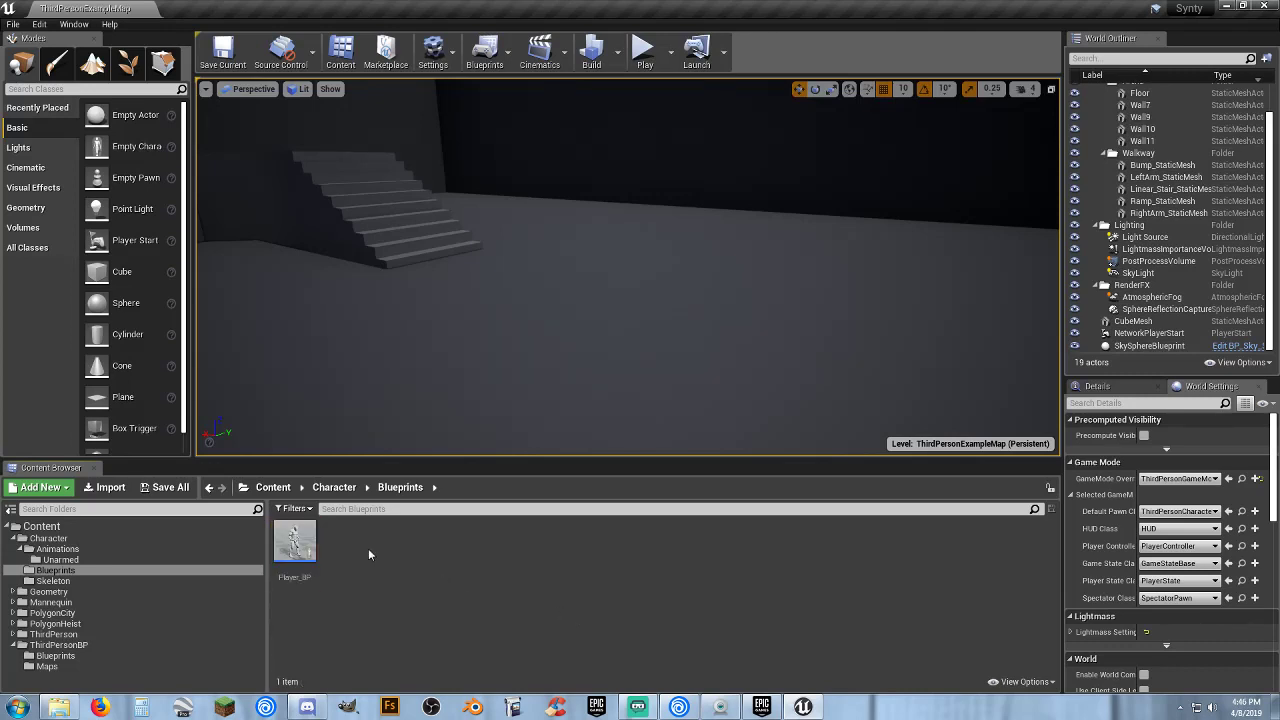
double_click(313, 540)
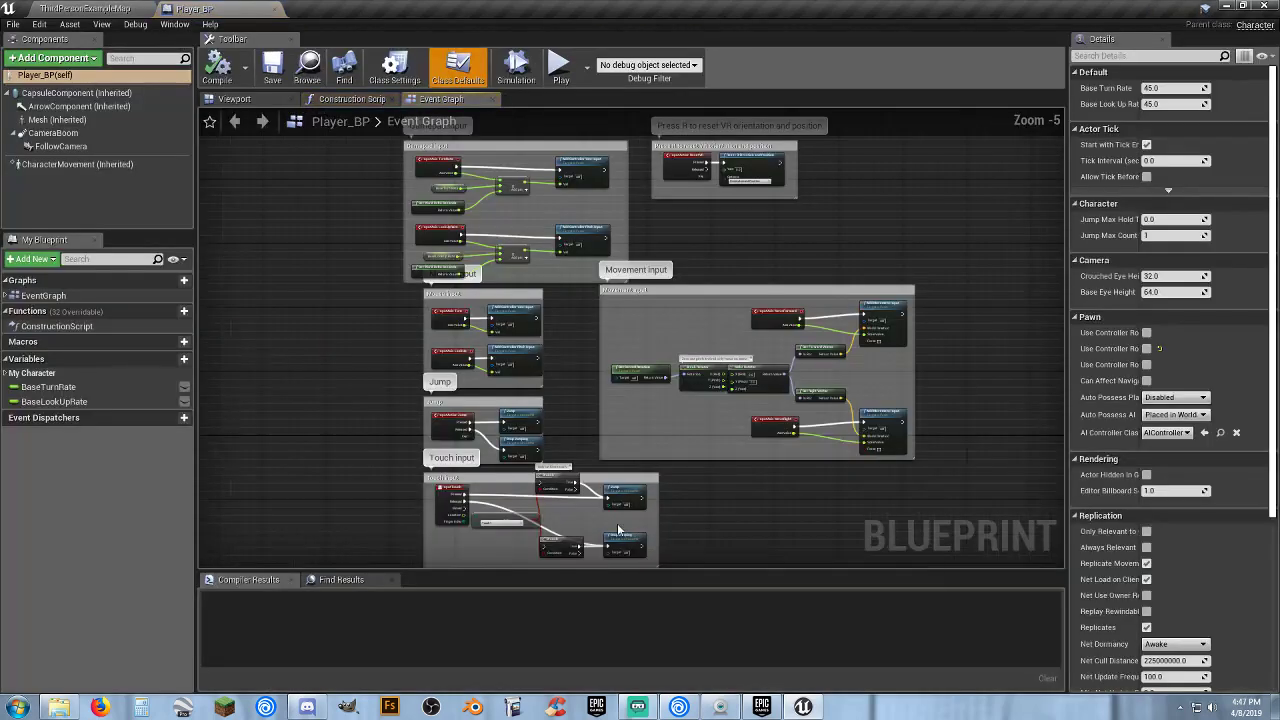
- Add an Event BeginPlay node in the empty area below the Movement input group of the event graph
scroll(756, 484, "up", 4)
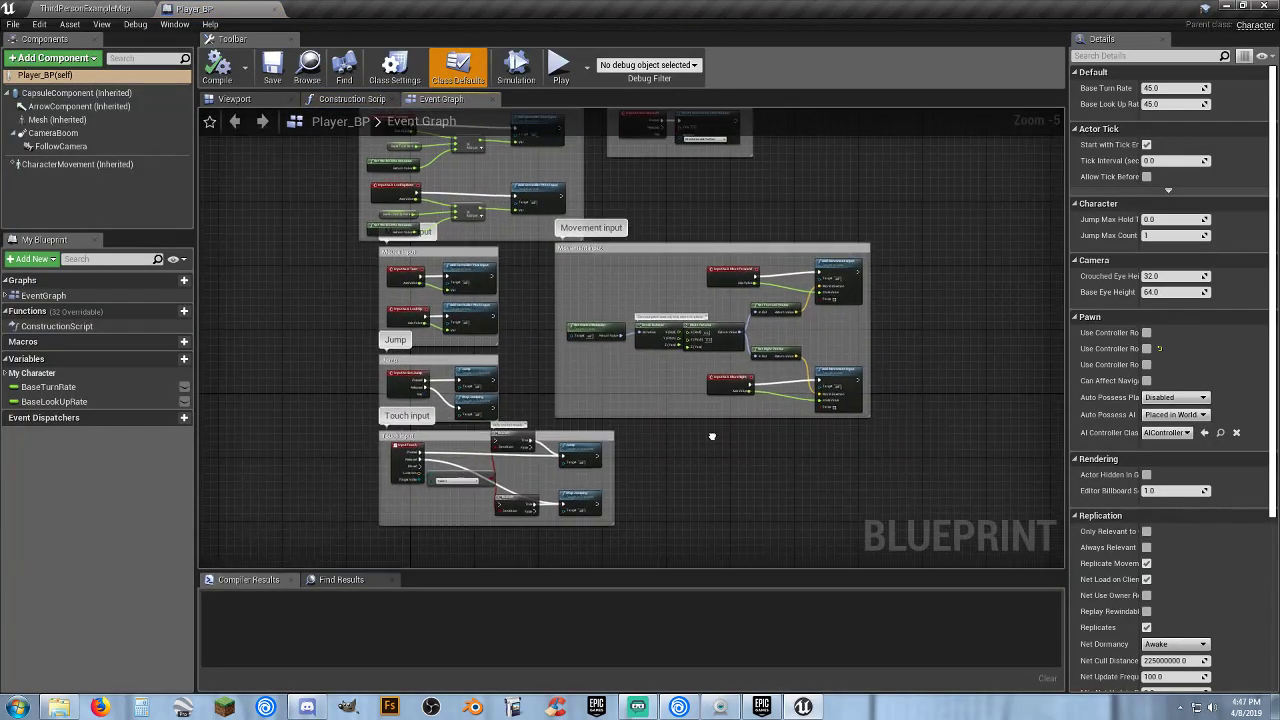
scroll(602, 421, "up", 1)
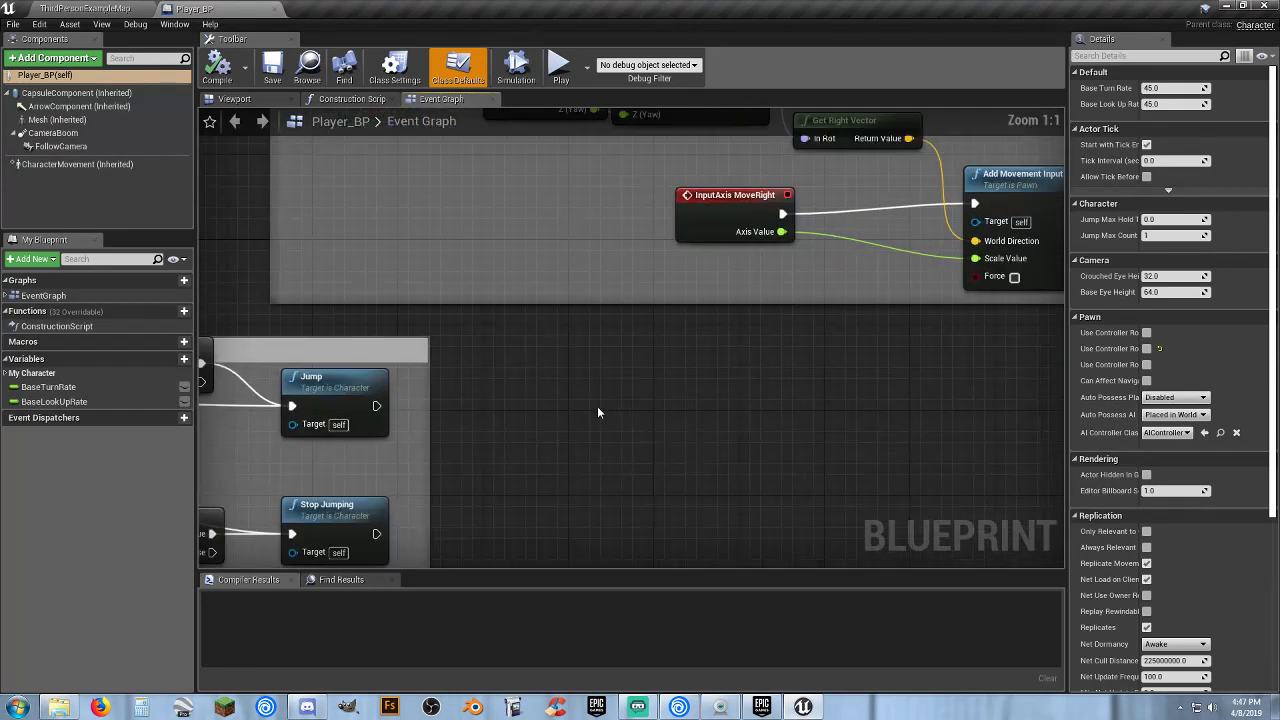
right_click(587, 396)
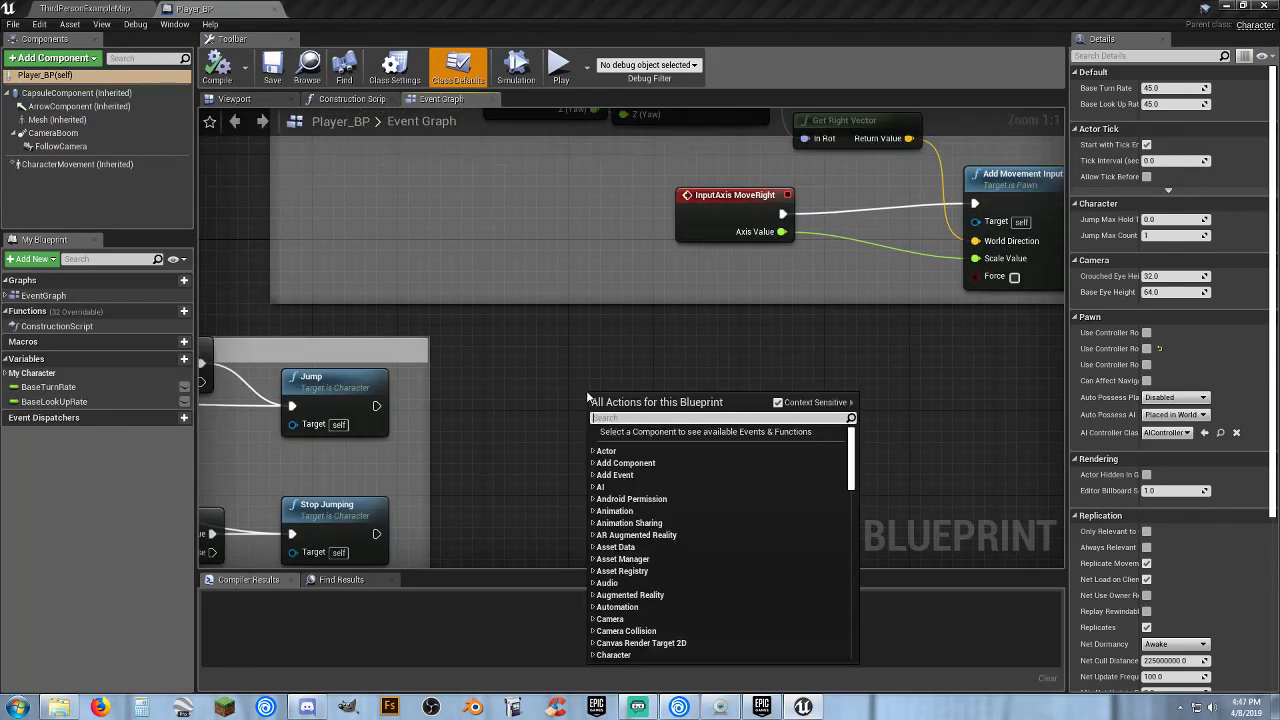
type("begin play")
key("Return")
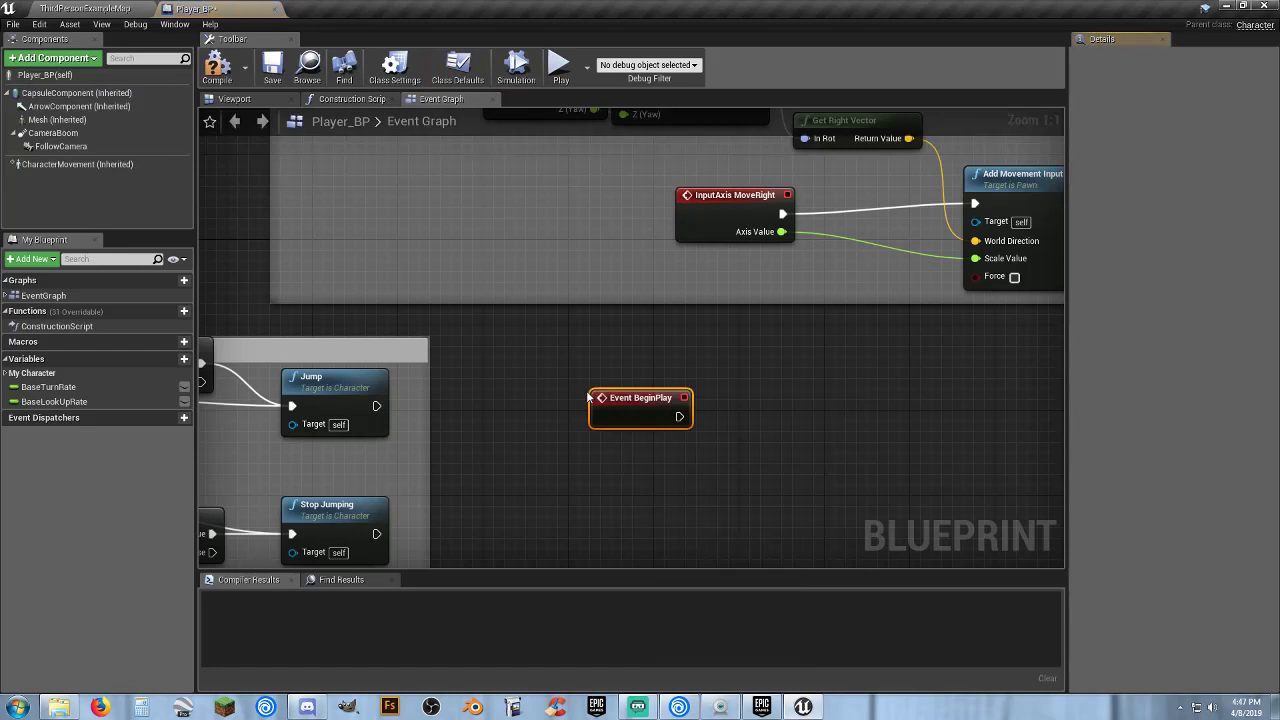
left_click_drag(588, 397, 566, 419)
right_click_drag(731, 466, 648, 362)
left_click_drag(574, 334, 679, 342)
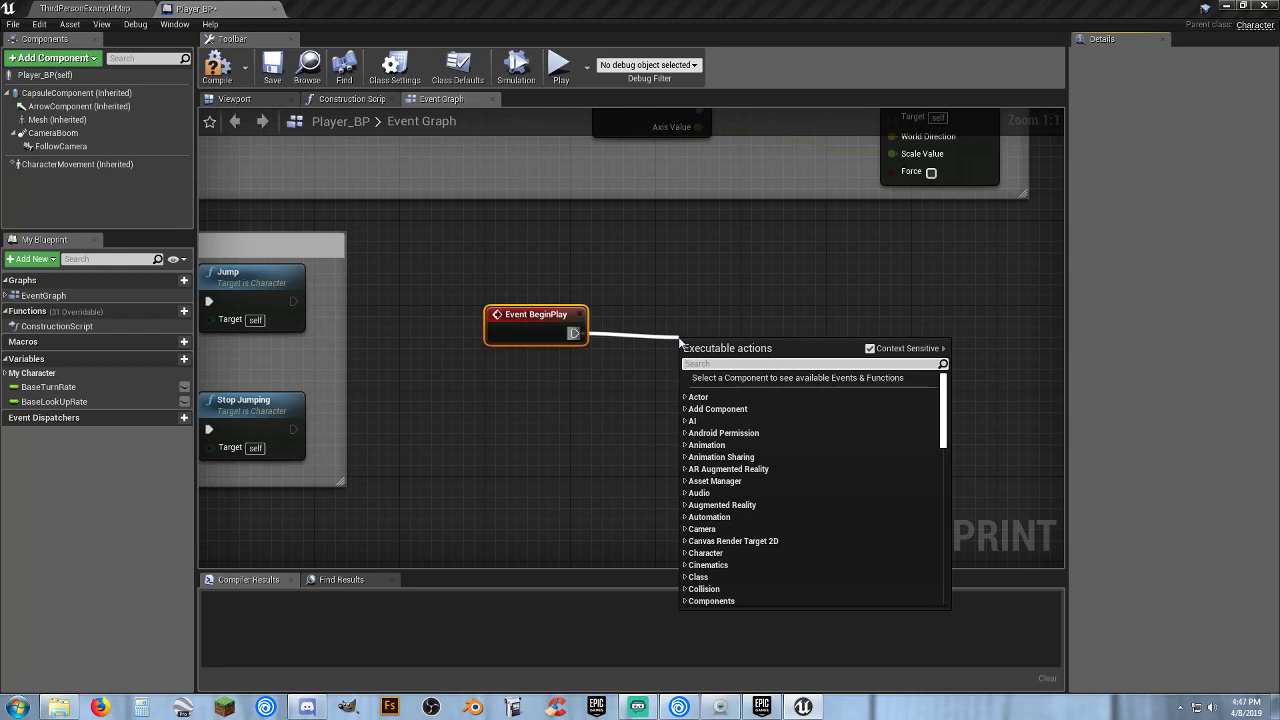
left_click(604, 396)
right_click(533, 394)
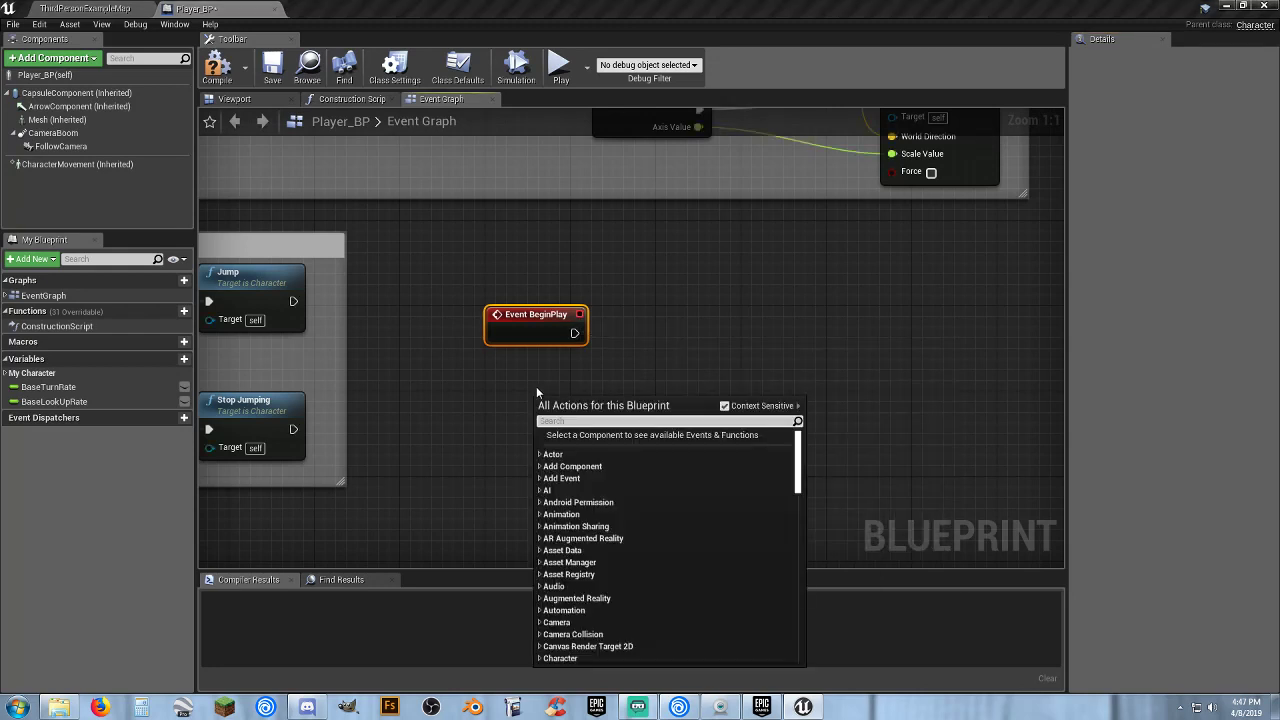
type("getplayercha")
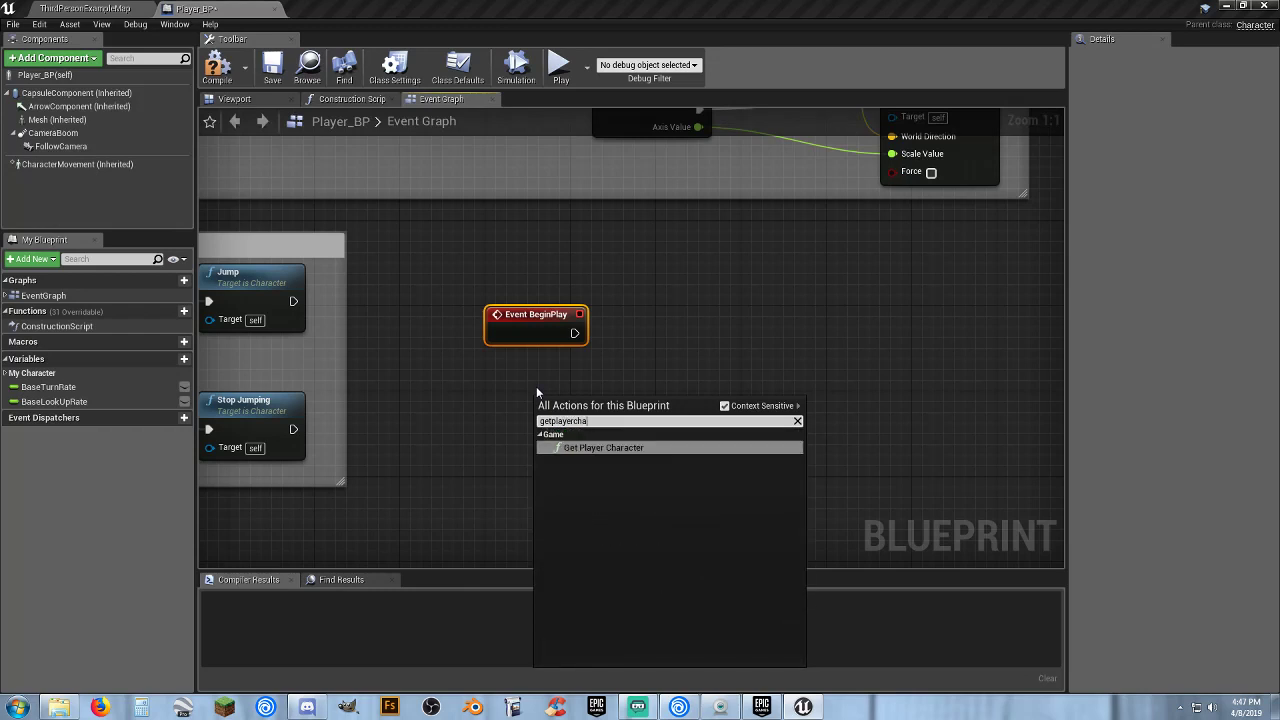
left_click(575, 358)
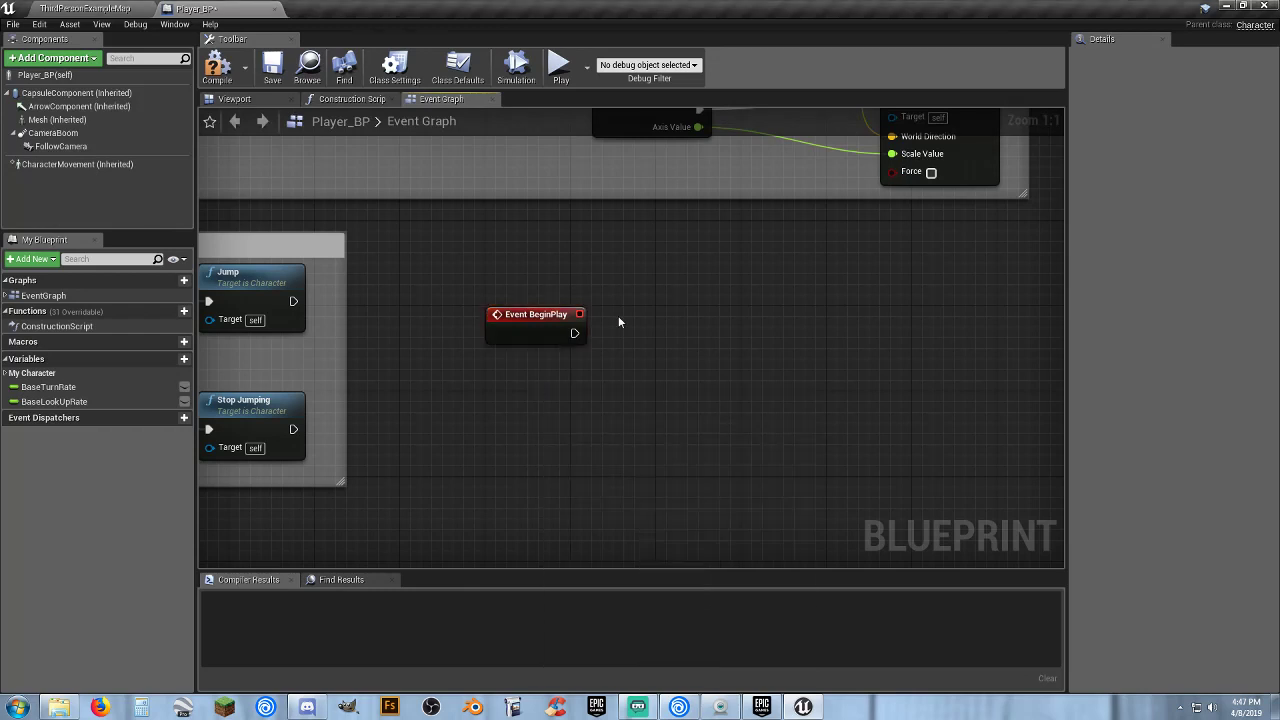
- Add a Set Input Mode Game Only node executed from Event BeginPlay
left_click_drag(572, 334, 666, 333)
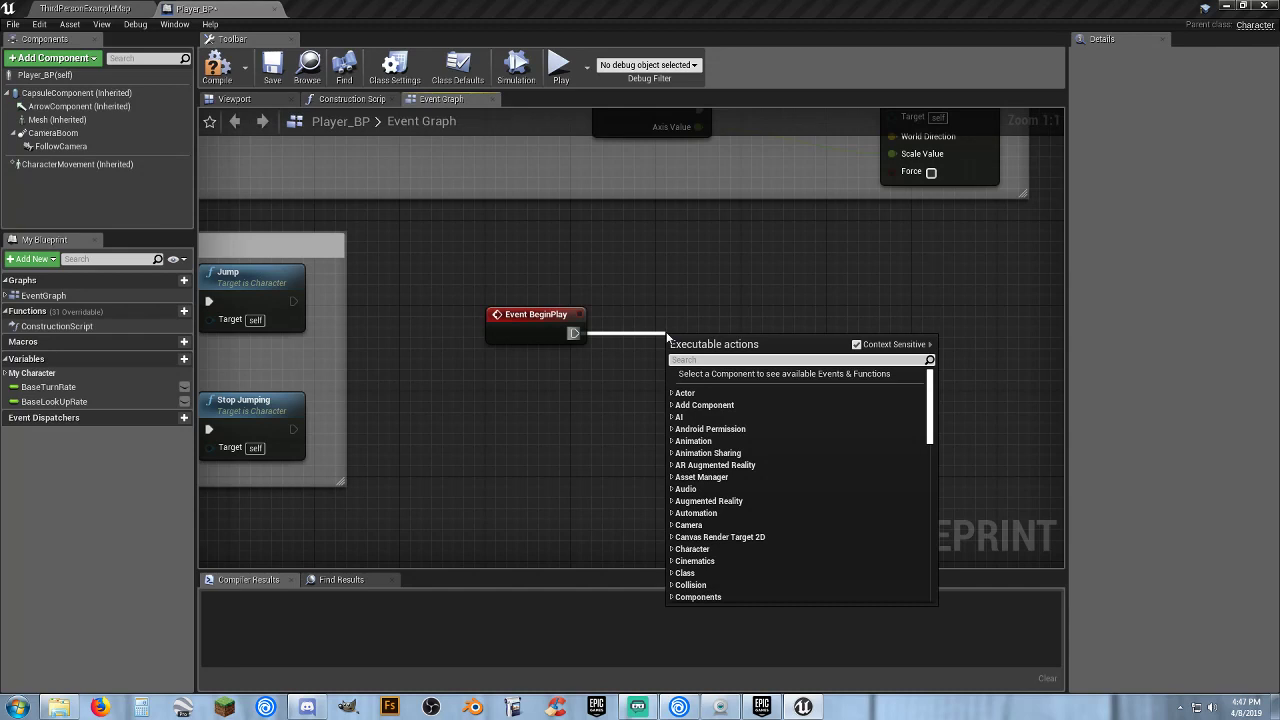
type("setinpu")
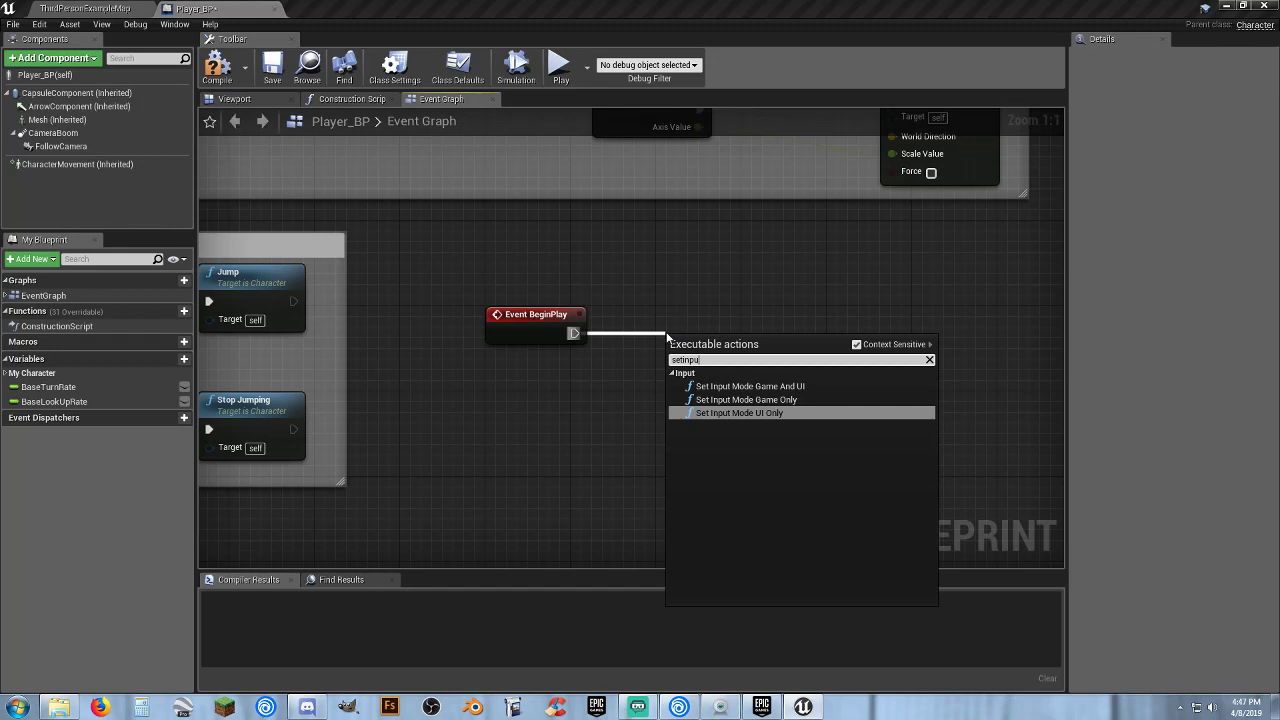
key("Up")
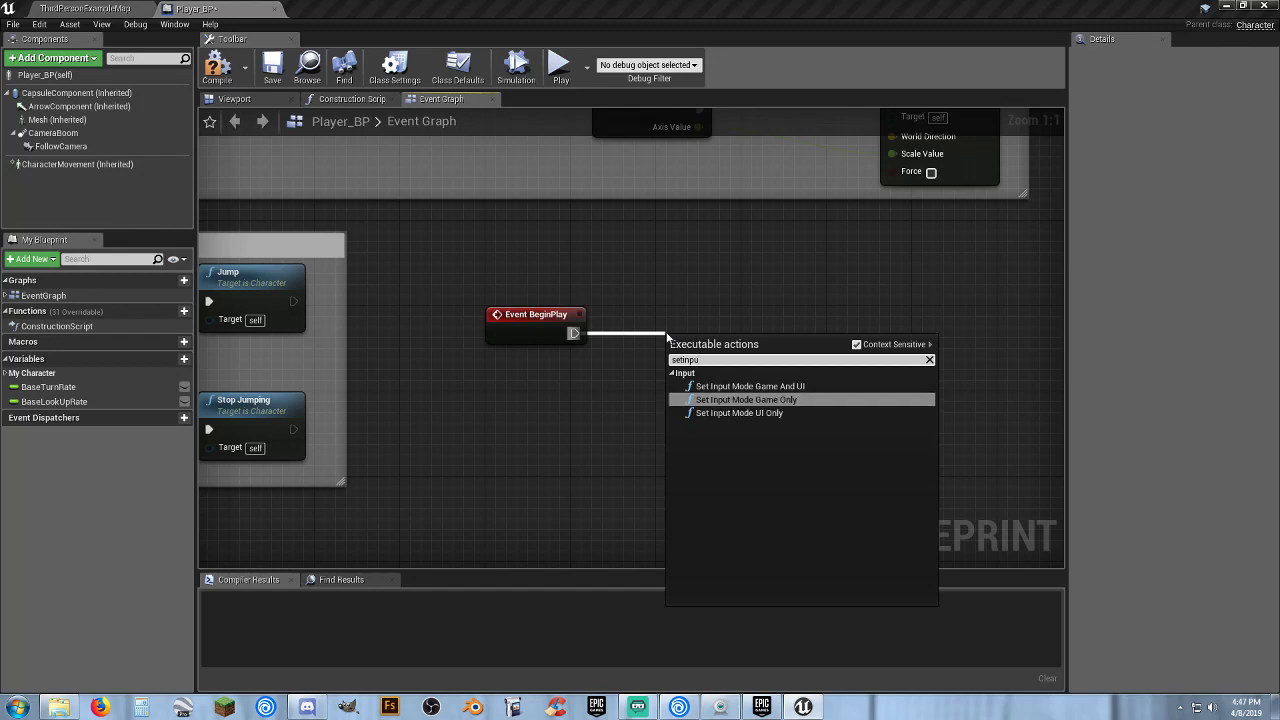
key("Return")
- Feed the input mode node's Player Controller from a Get Player Controller node placed below Event BeginPlay
left_click_drag(726, 347, 603, 377)
type("get")
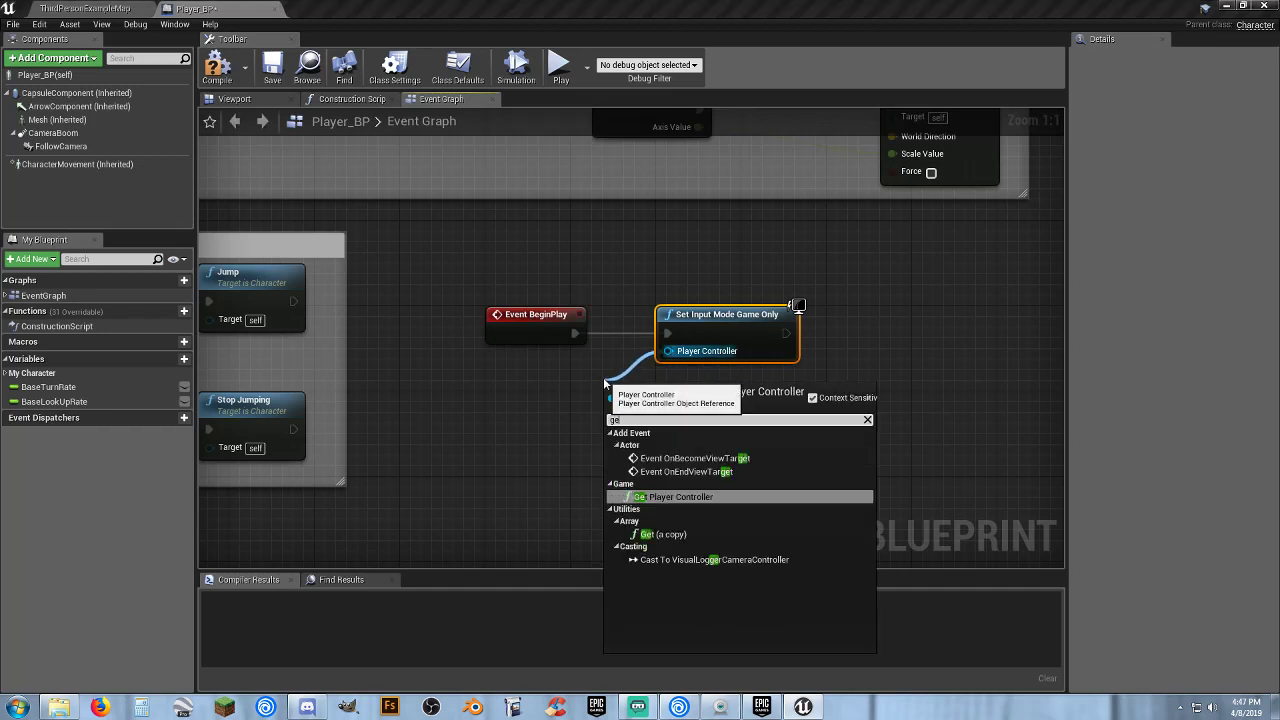
left_click(703, 496)
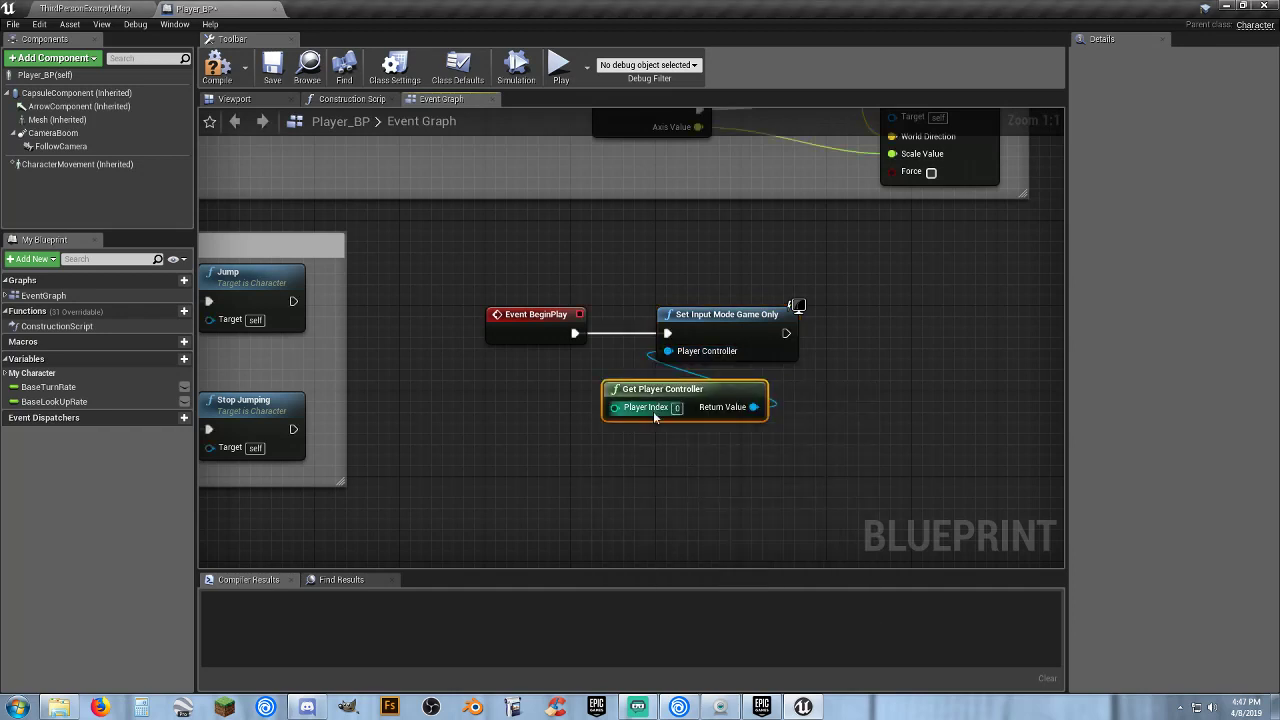
left_click_drag(646, 391, 530, 407)
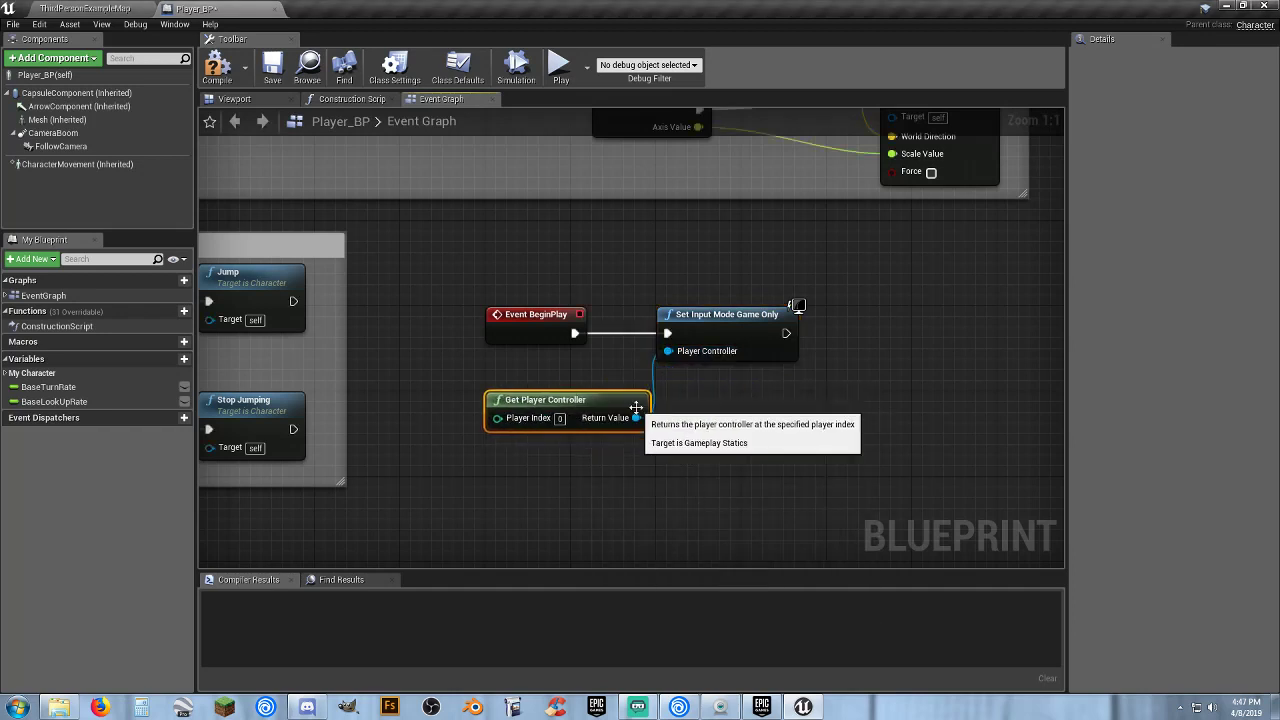
- Add a Set Show Mouse Cursor node targeting the player controller, run it after Set Input Mode Game Only and align it beside that node
left_click_drag(640, 422, 836, 406)
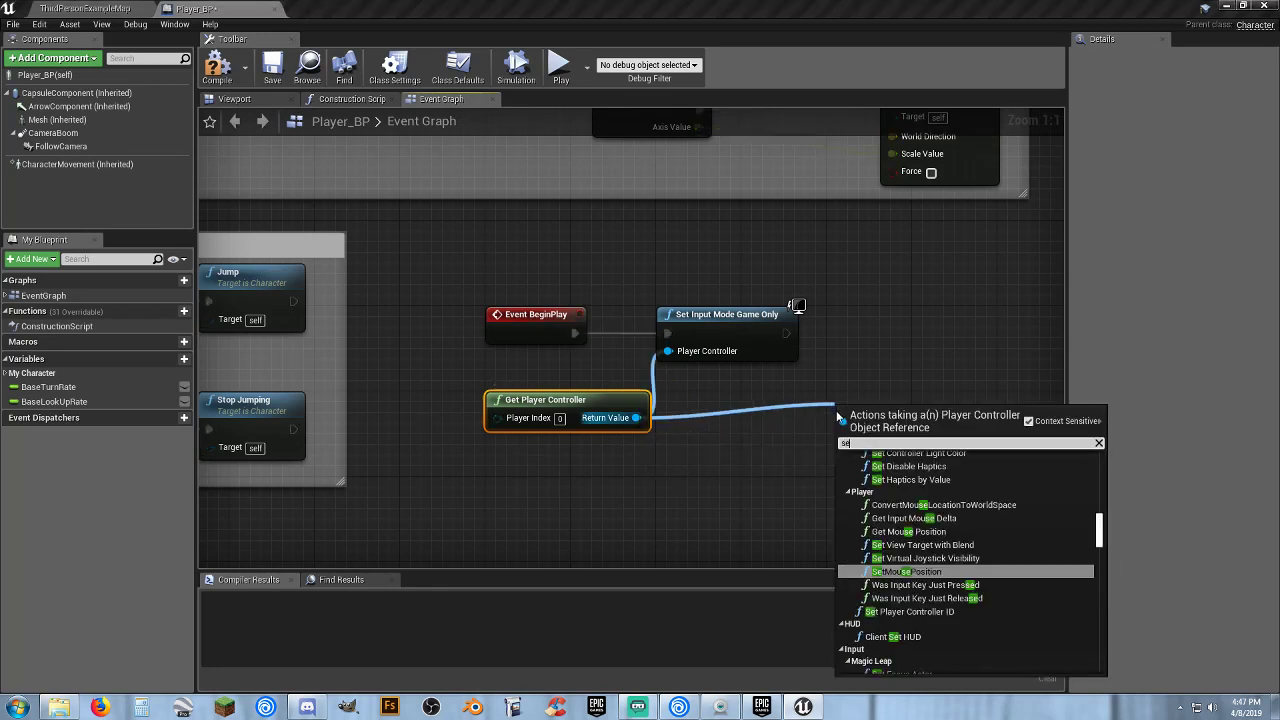
type("setsh")
left_click(919, 482)
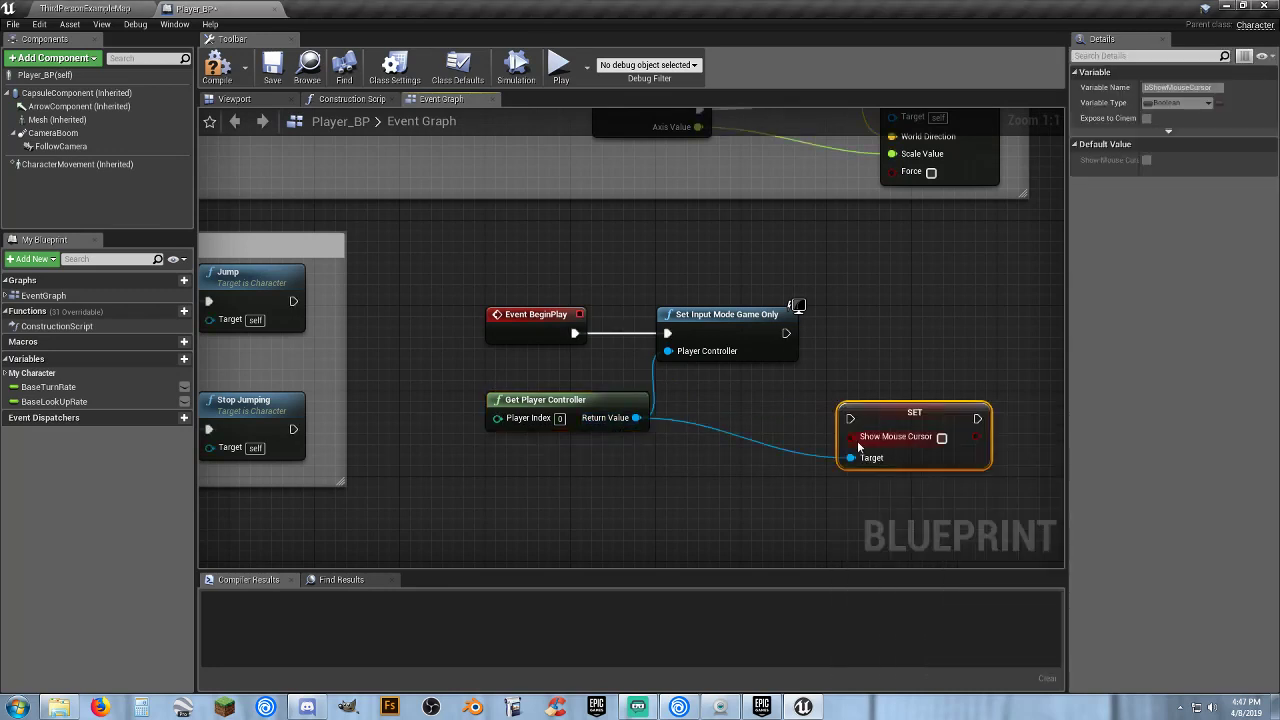
left_click_drag(847, 418, 786, 333)
left_click_drag(636, 418, 668, 351)
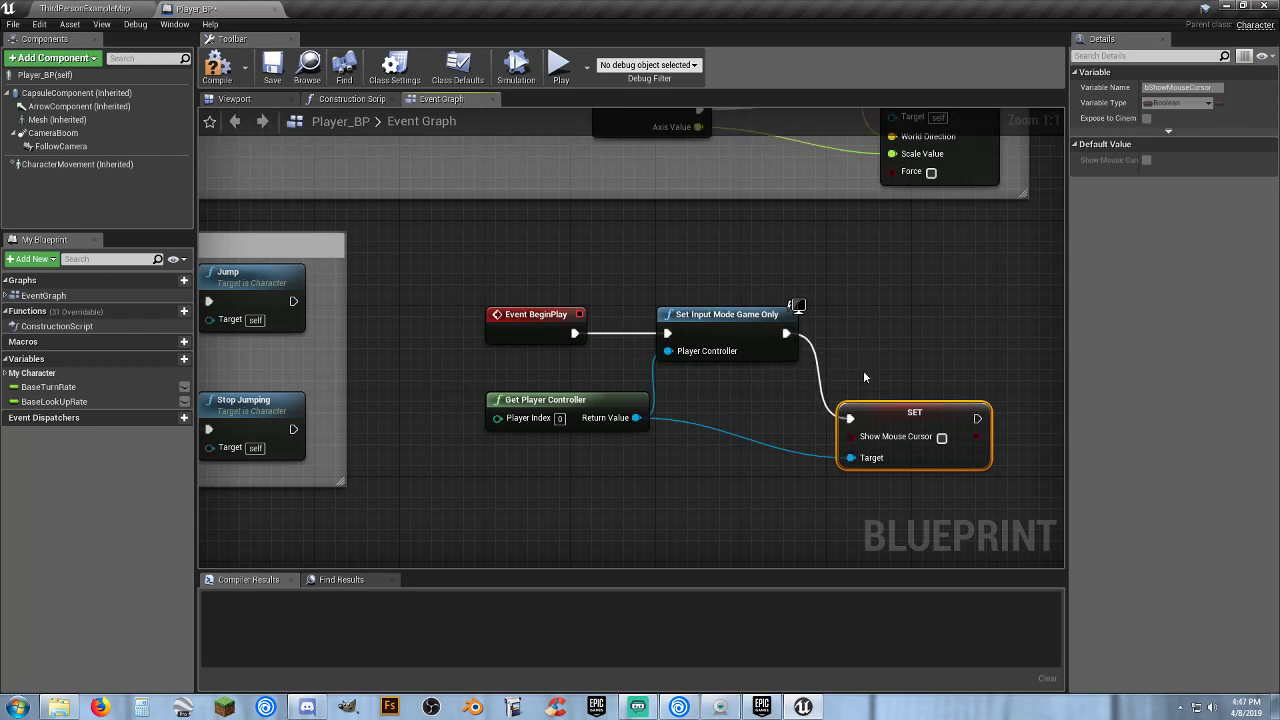
left_click_drag(873, 414, 862, 329)
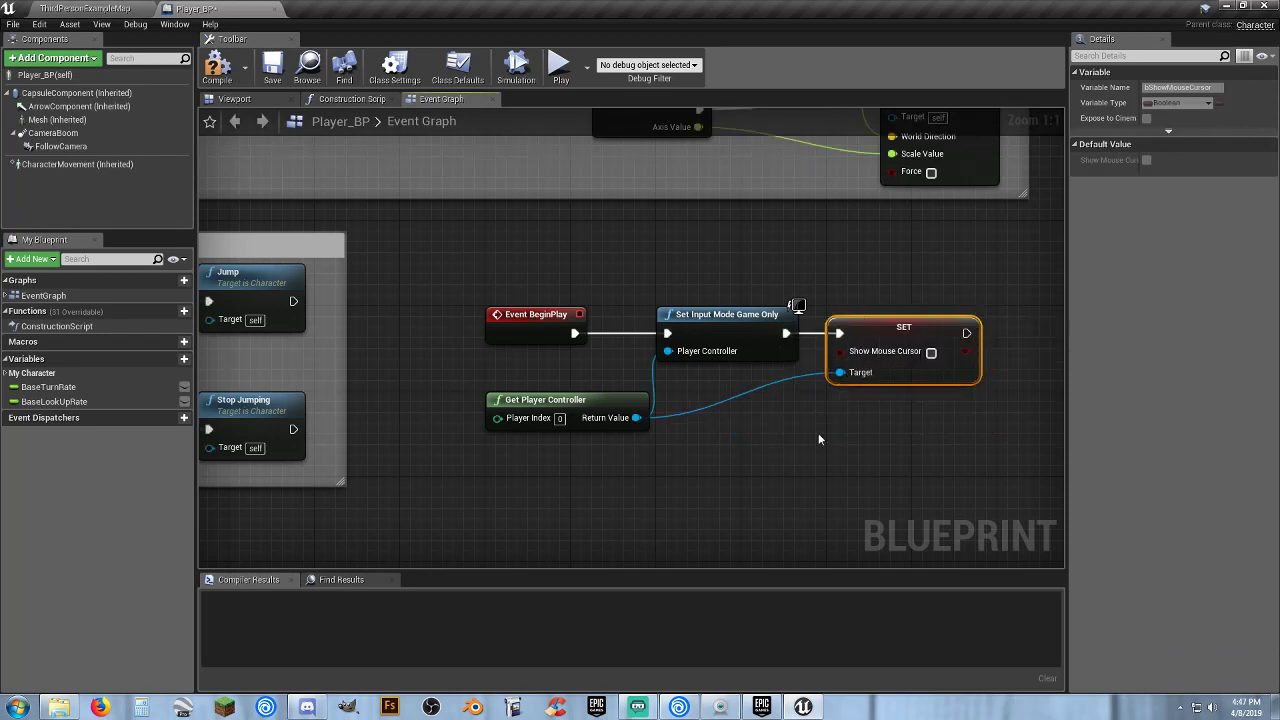
- Compile and save the Player_BP blueprint
left_click(818, 433)
left_click(216, 68)
left_click(272, 66)
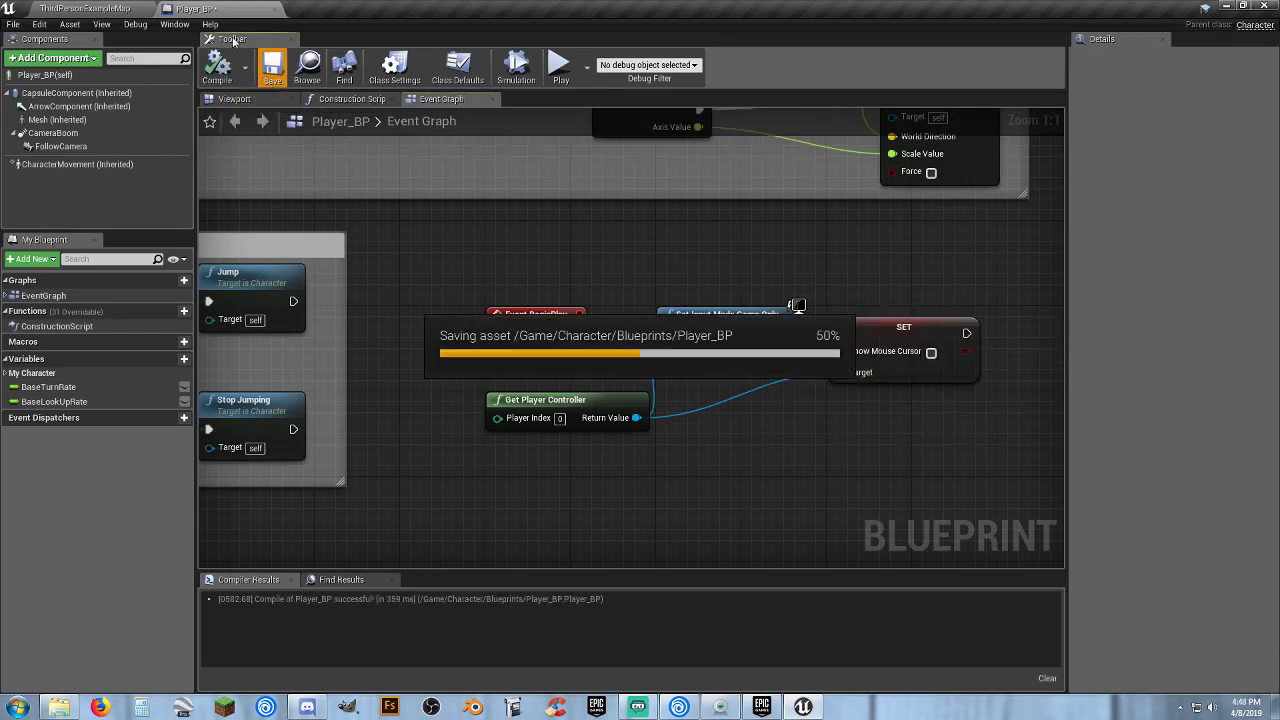
- Close the blueprint editor and set the level's Default Pawn Class to Player_BP in the game mode settings
left_click(275, 9)
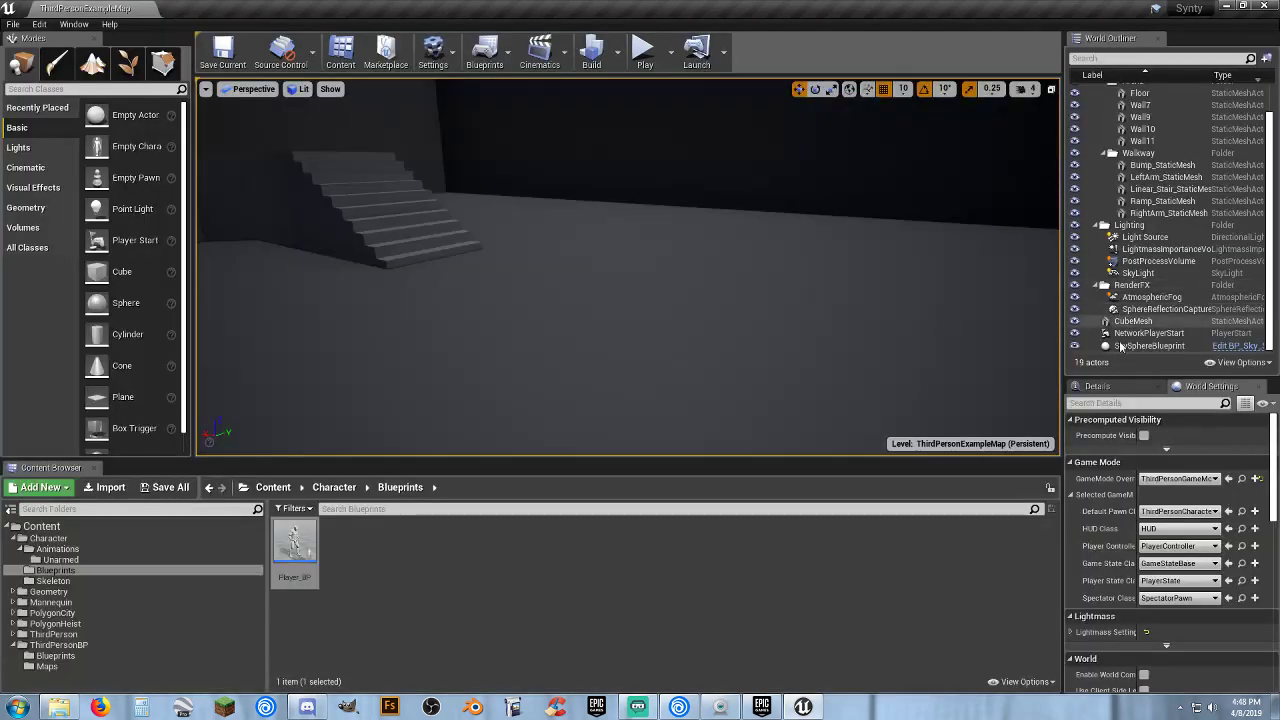
left_click(1176, 511)
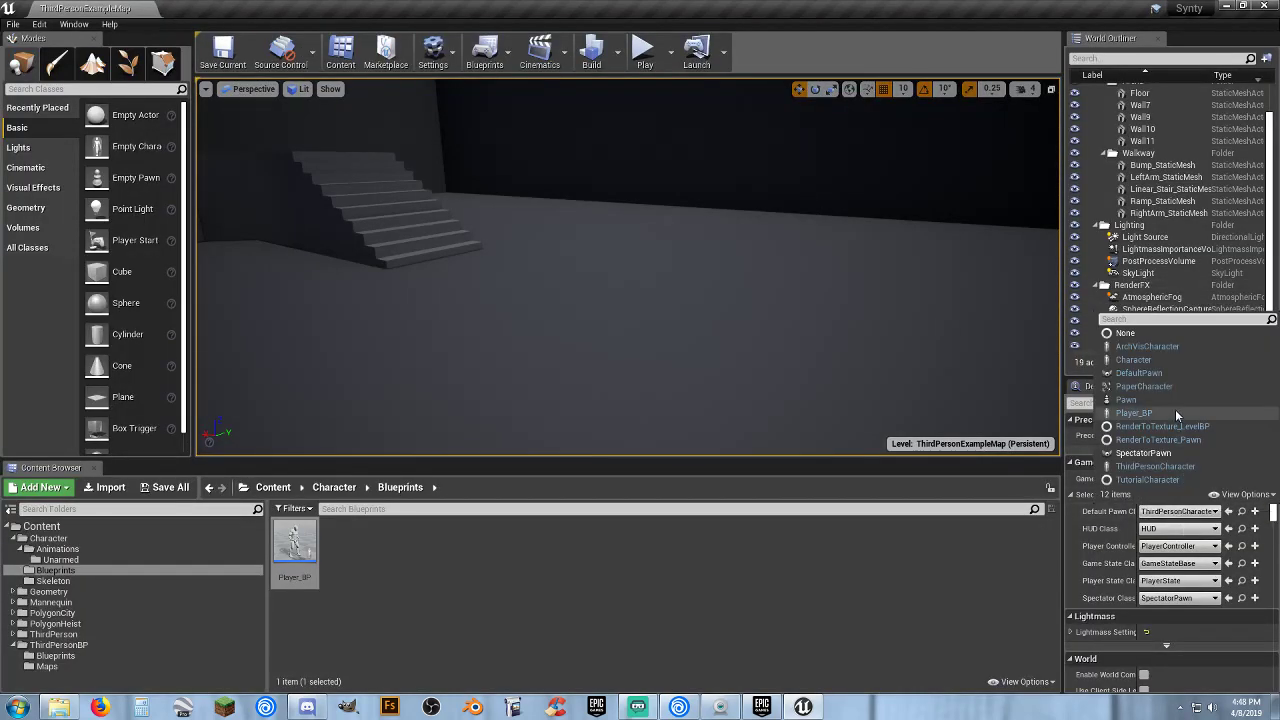
left_click(1122, 425)
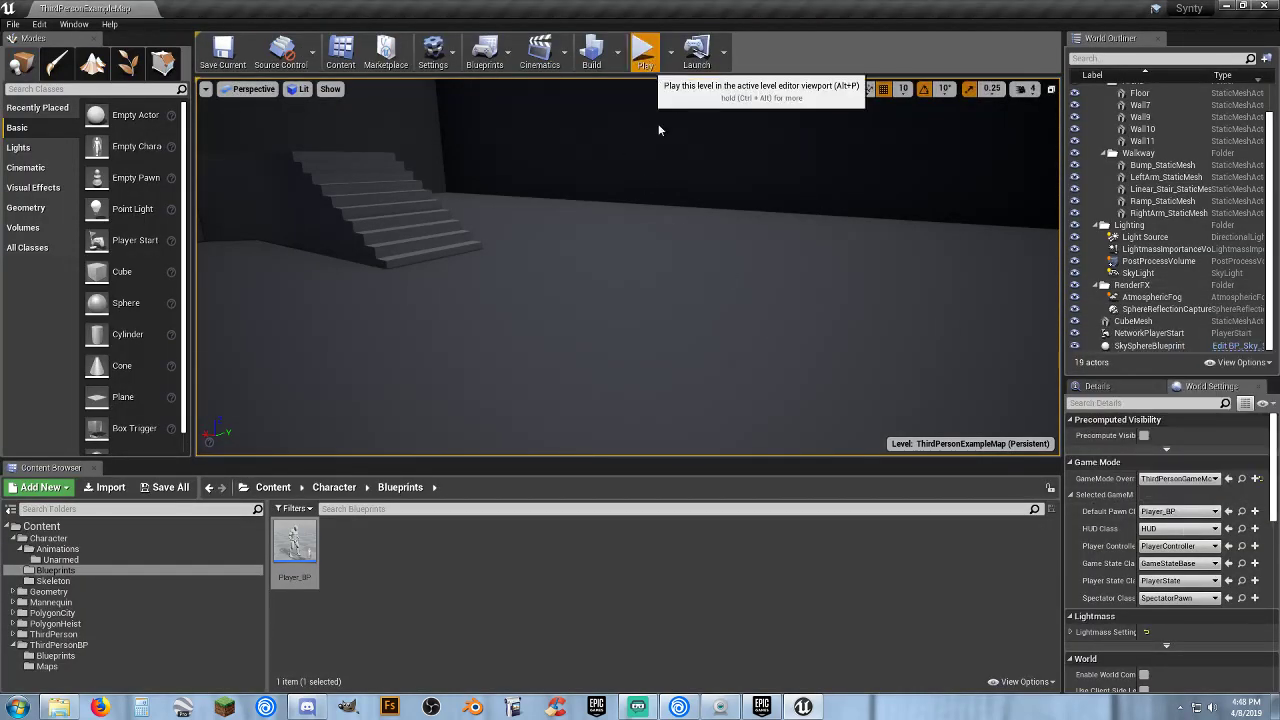
- Play-test the level by running the character forward and backward, and end the play session
left_click(645, 52)
key("w")
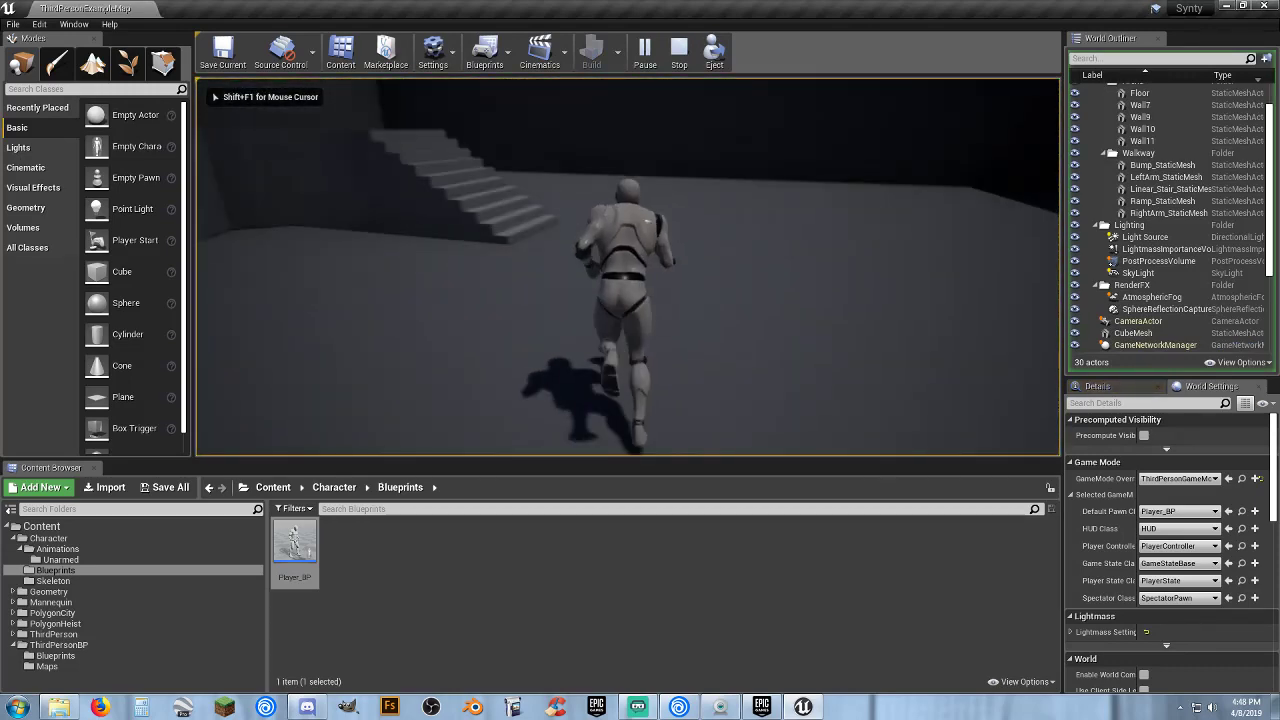
key("s")
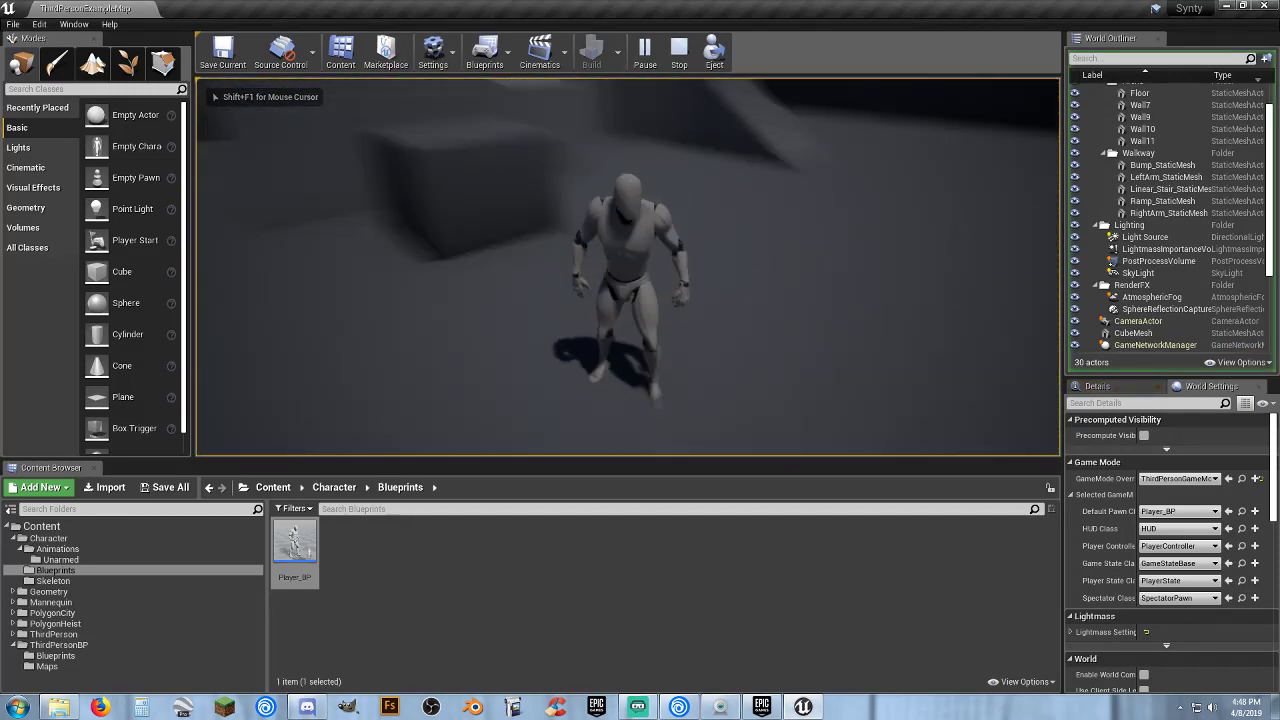
key("Escape")
left_click(395, 532)
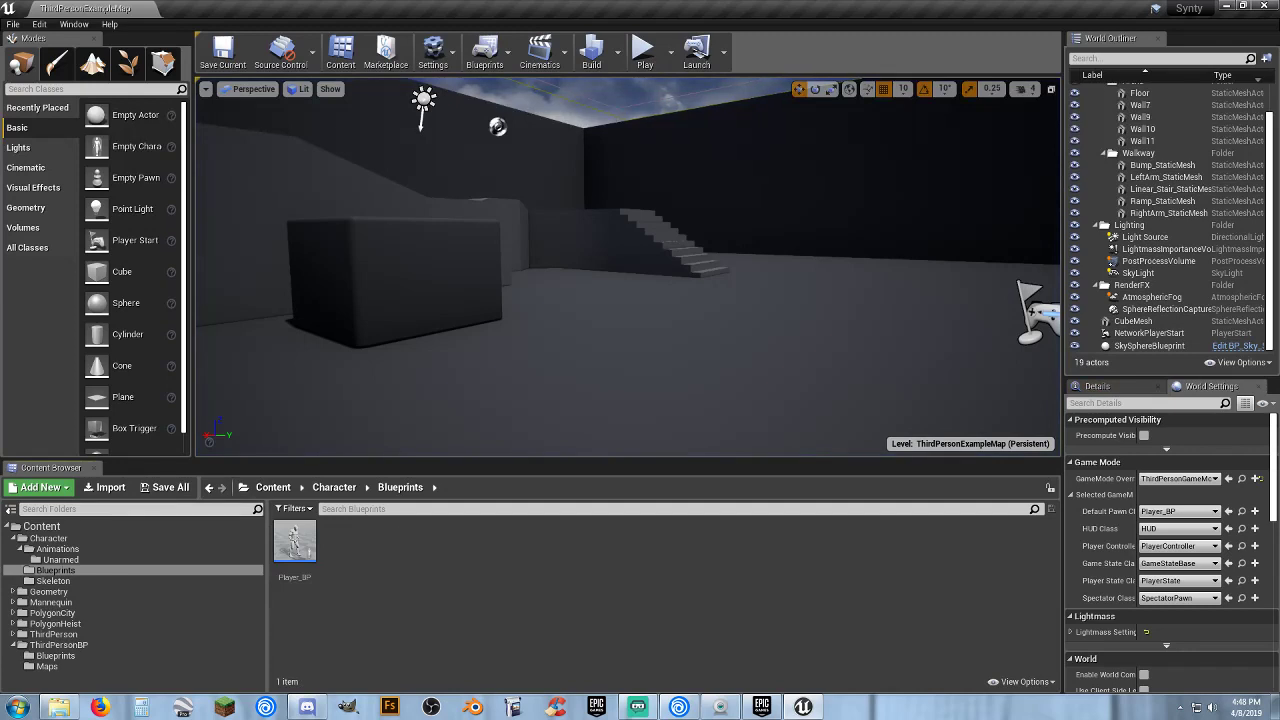
- Collapse the ThirdPersonBP folder and open the Characters folder inside PolygonHeist's Meshes folder
left_click(91, 579)
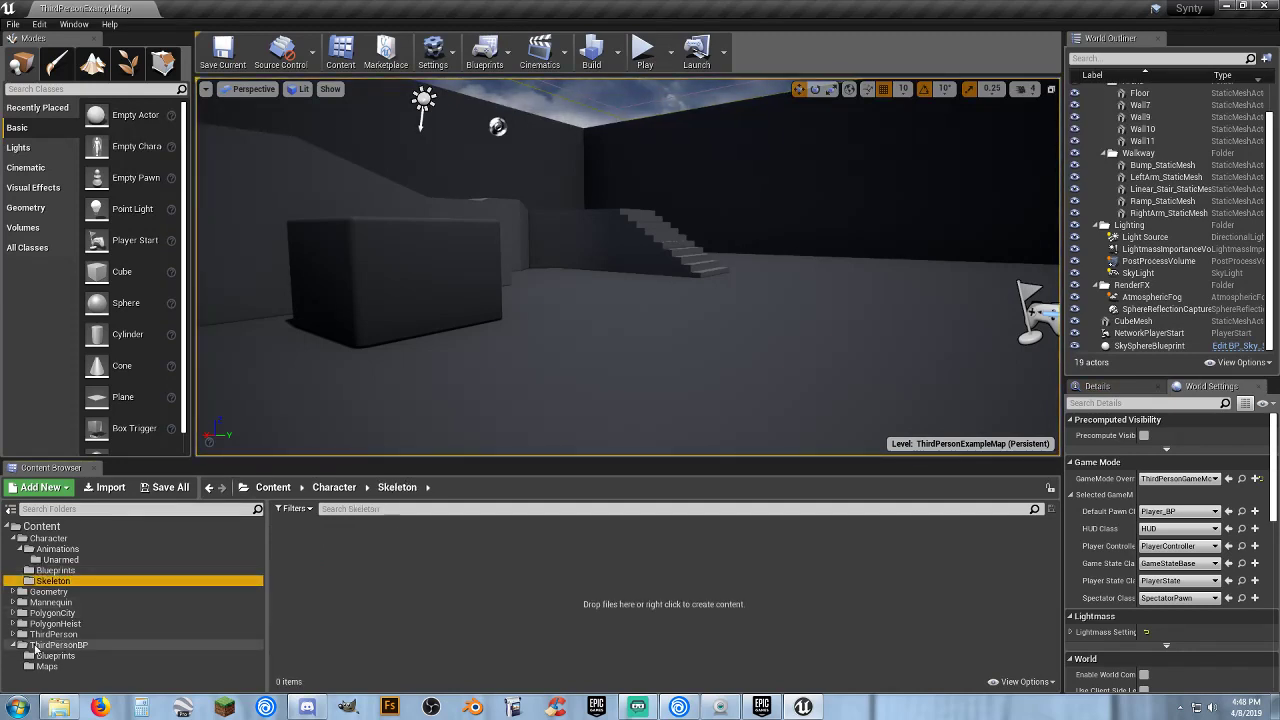
left_click(14, 646)
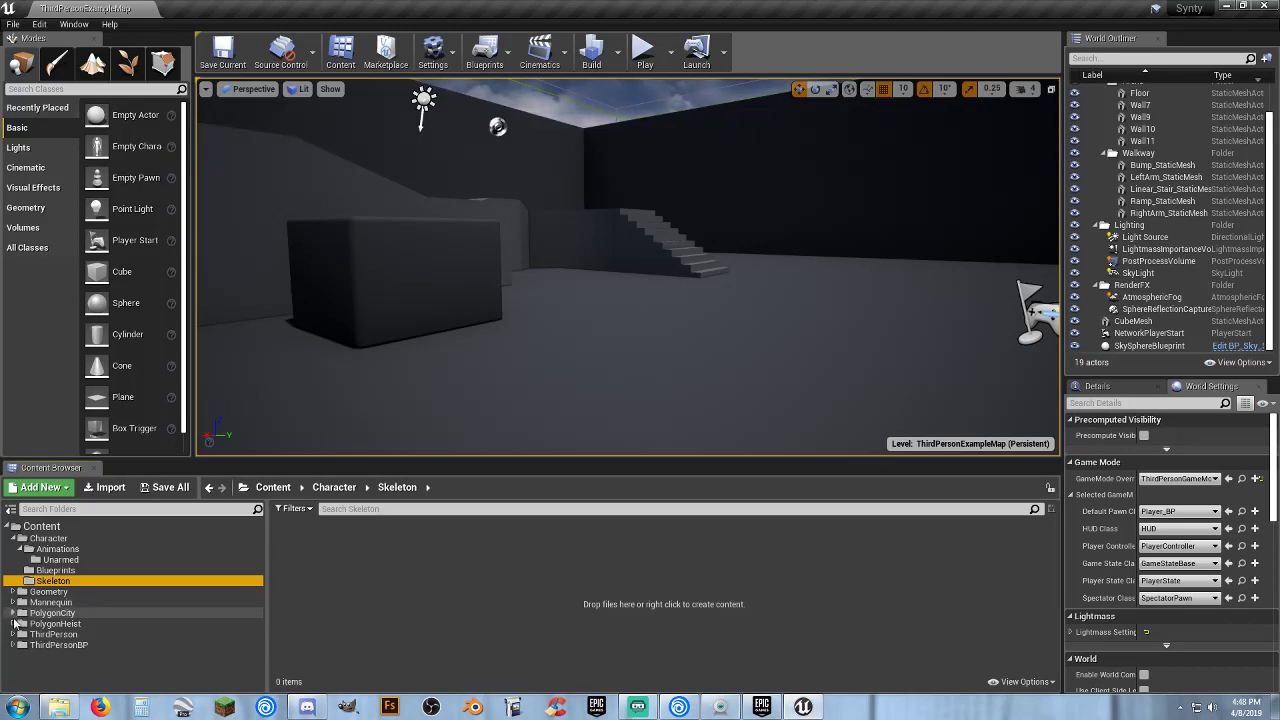
left_click(13, 623)
scroll(16, 626, "down", 1)
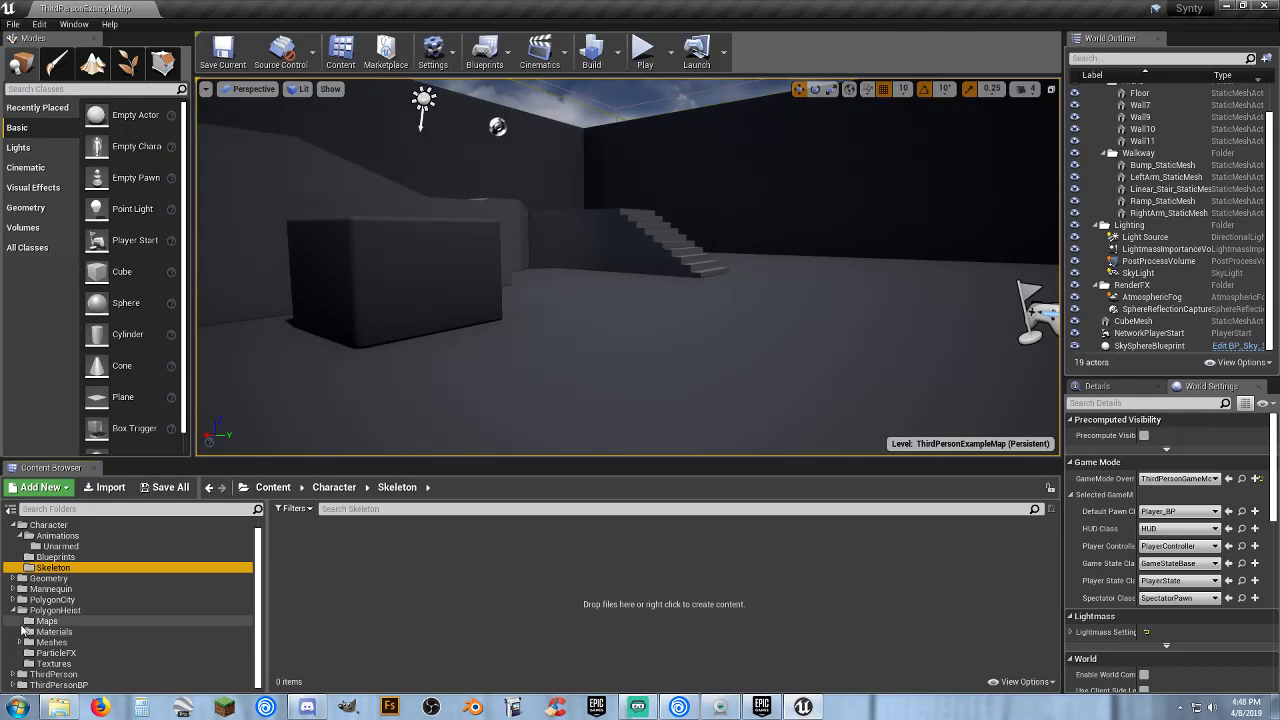
left_click(21, 643)
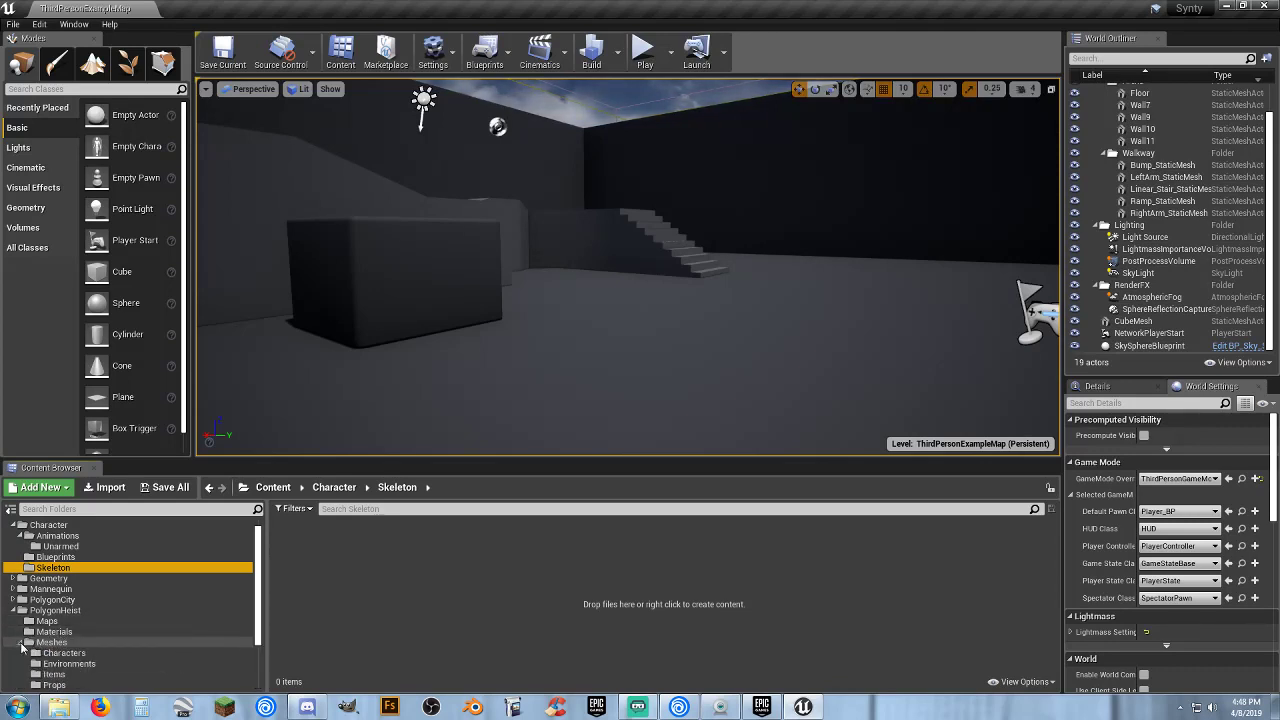
scroll(45, 640, "down", 2)
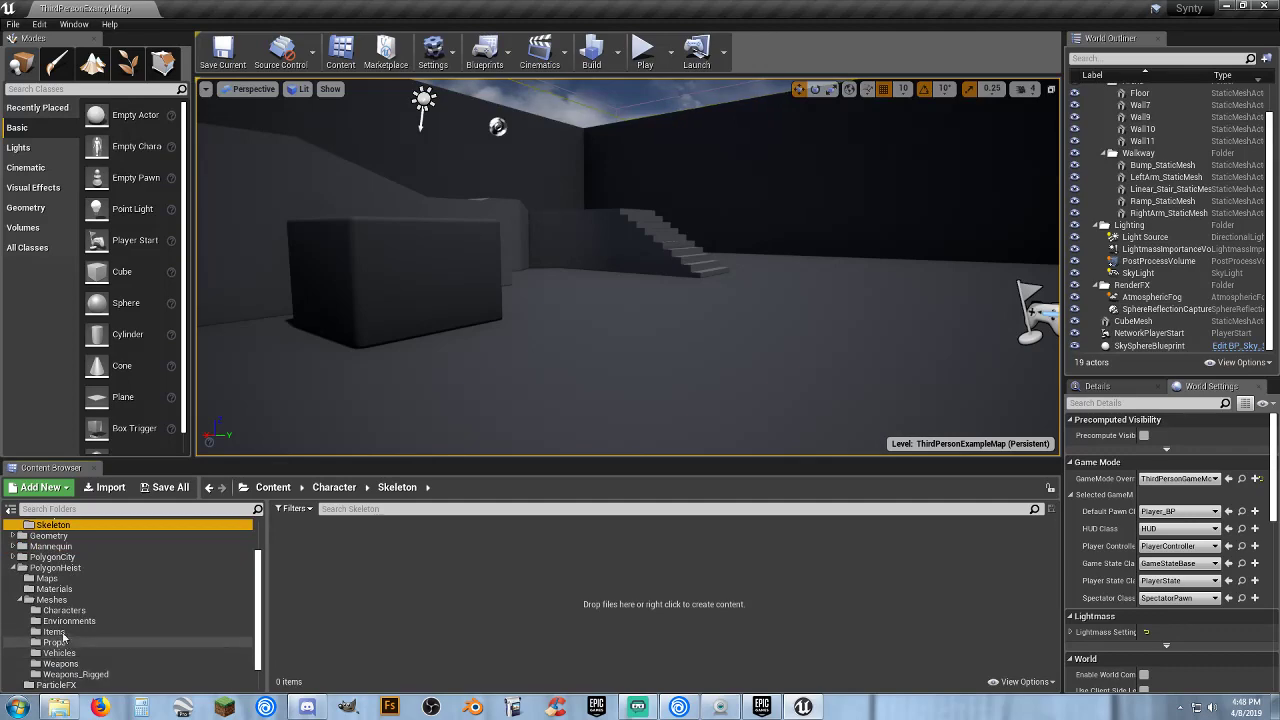
left_click(62, 610)
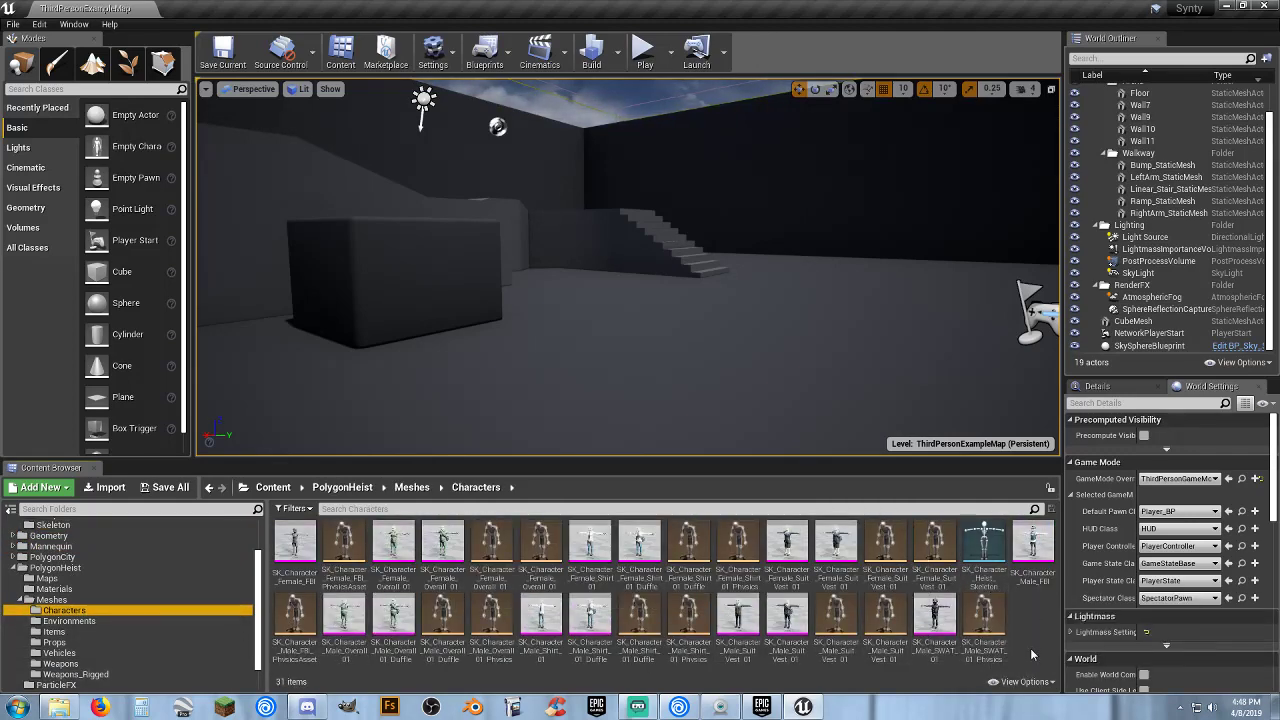
- Copy SK_Character_Heist_Skeleton from the PolygonHeist Characters folder into the Character/Skeleton folder and open that folder
left_click(934, 612)
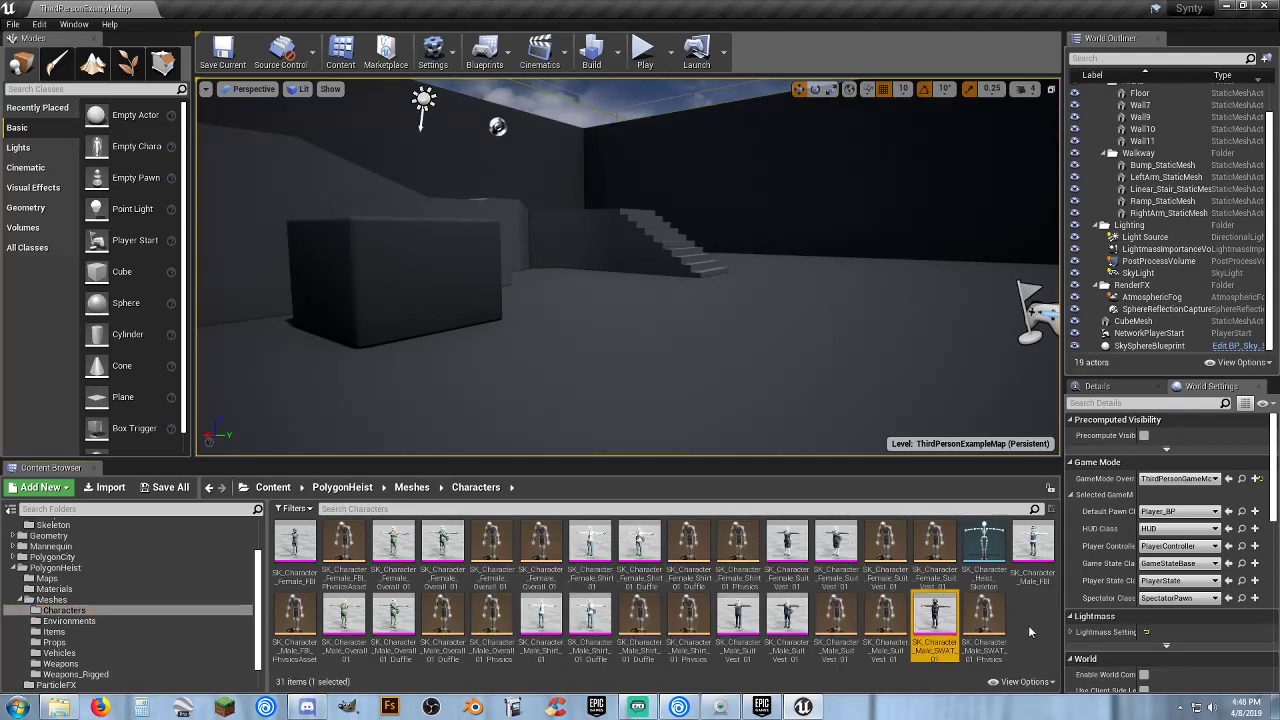
left_click(982, 560)
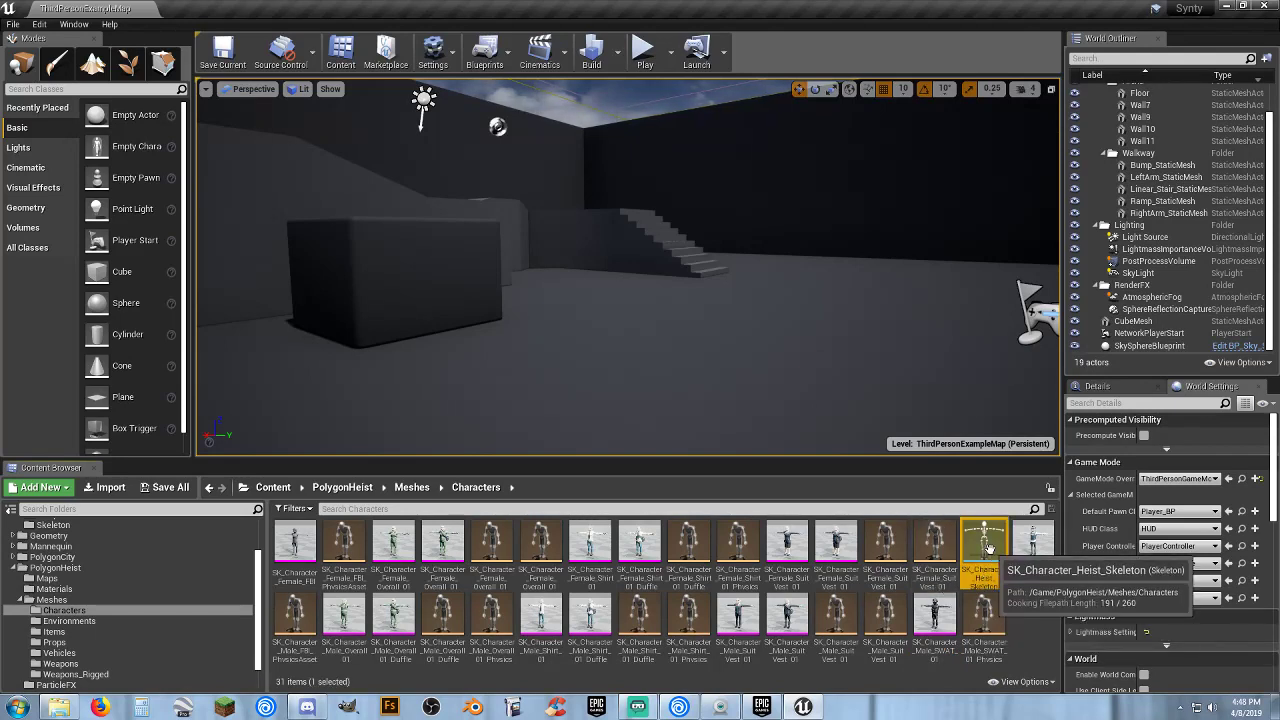
scroll(130, 590, "up", 3)
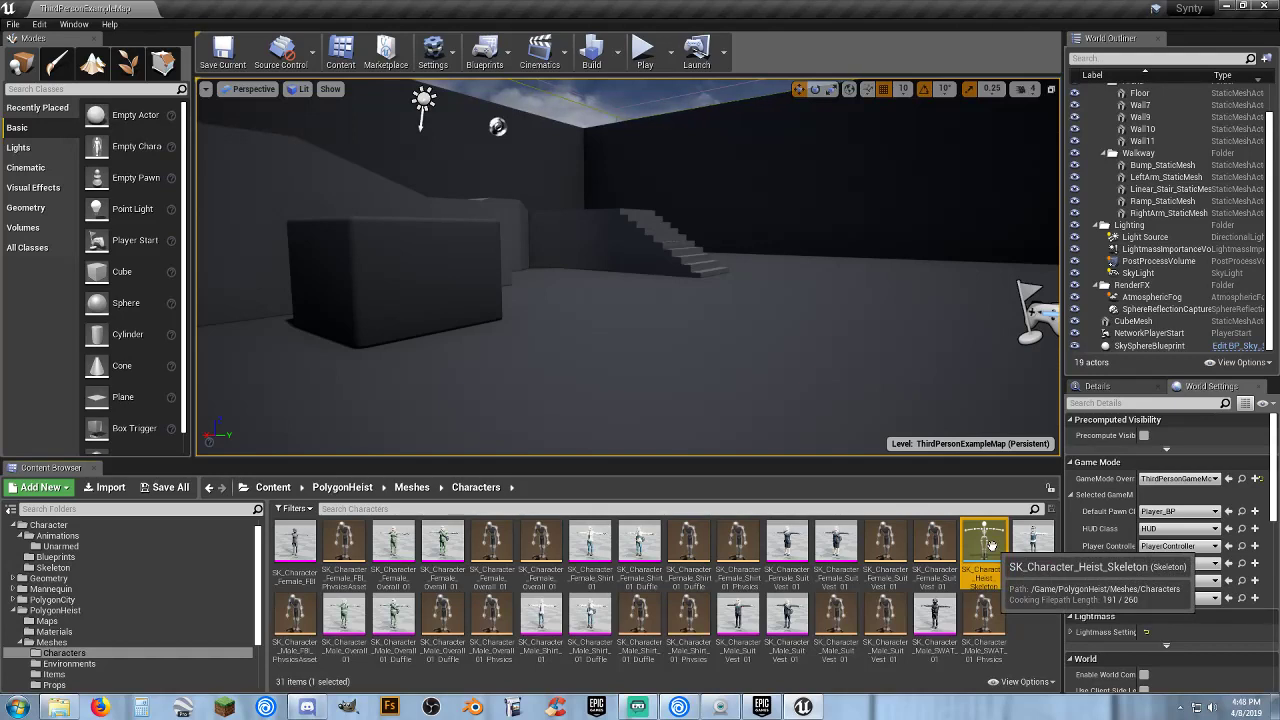
left_click_drag(990, 545, 90, 566)
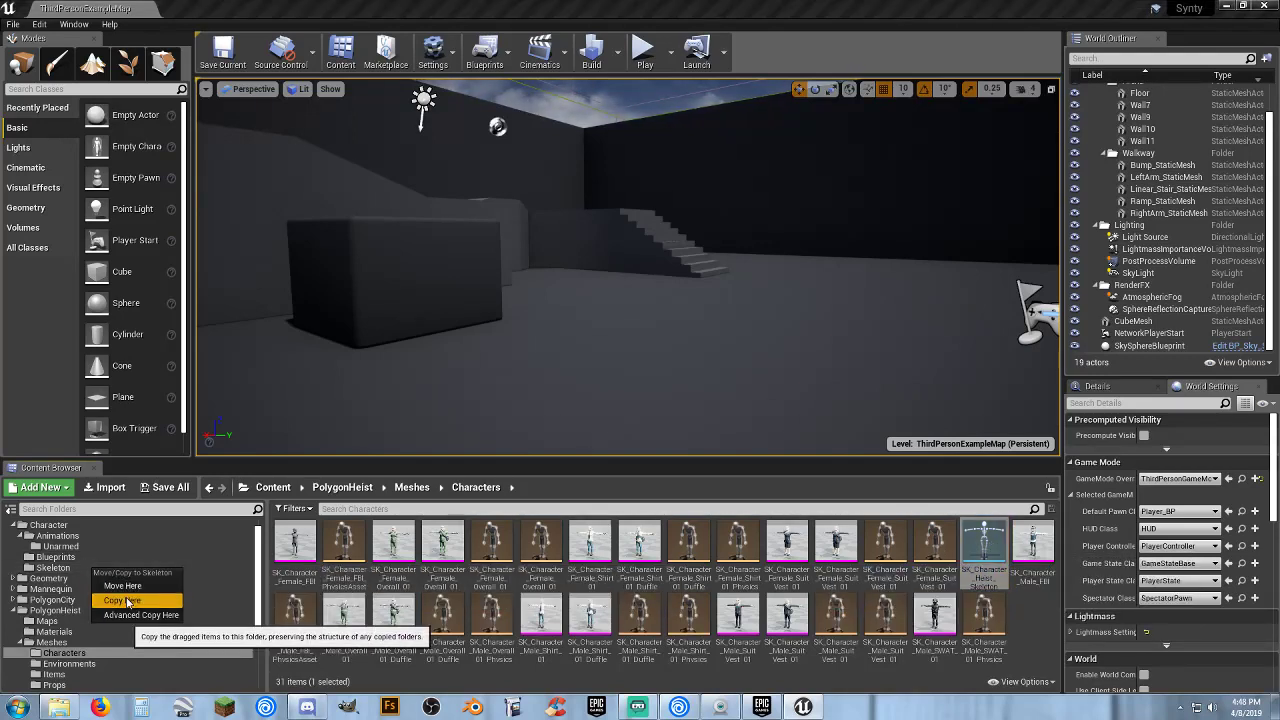
left_click(105, 598)
left_click(75, 569)
left_click(316, 578)
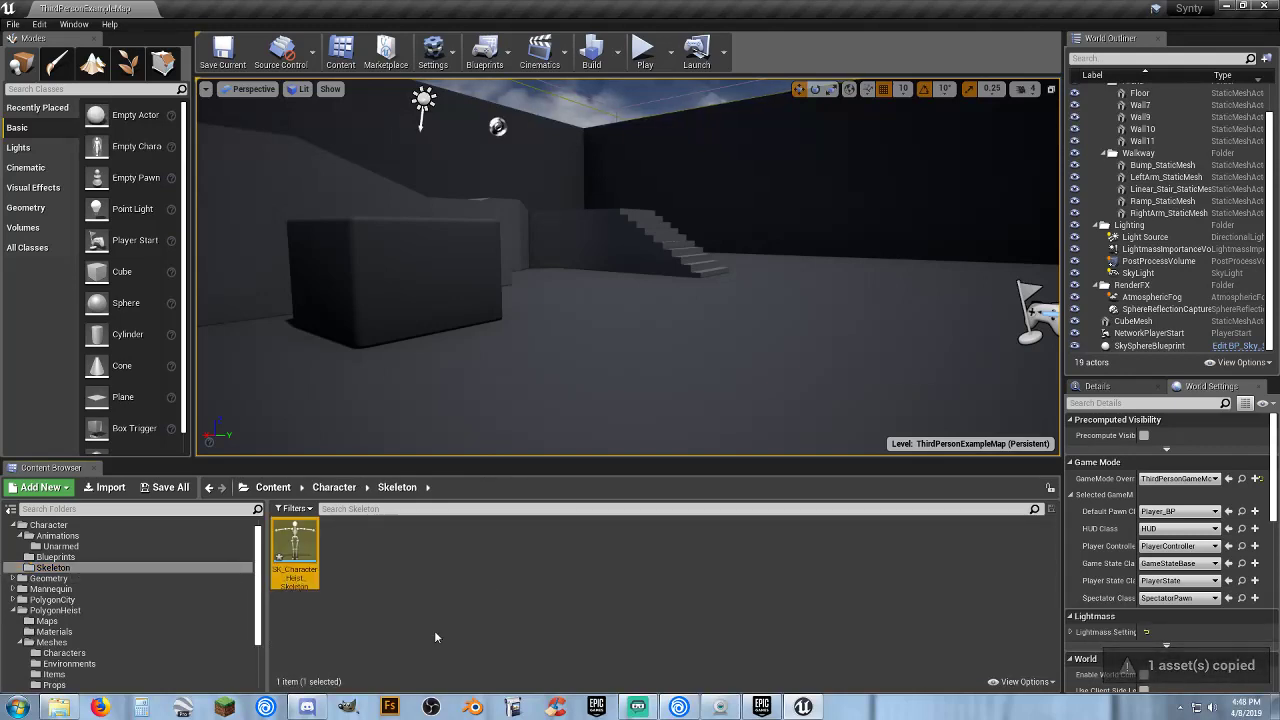
- Rename the copied skeleton in the Character/Skeleton folder to SK_Polygon
key("F2")
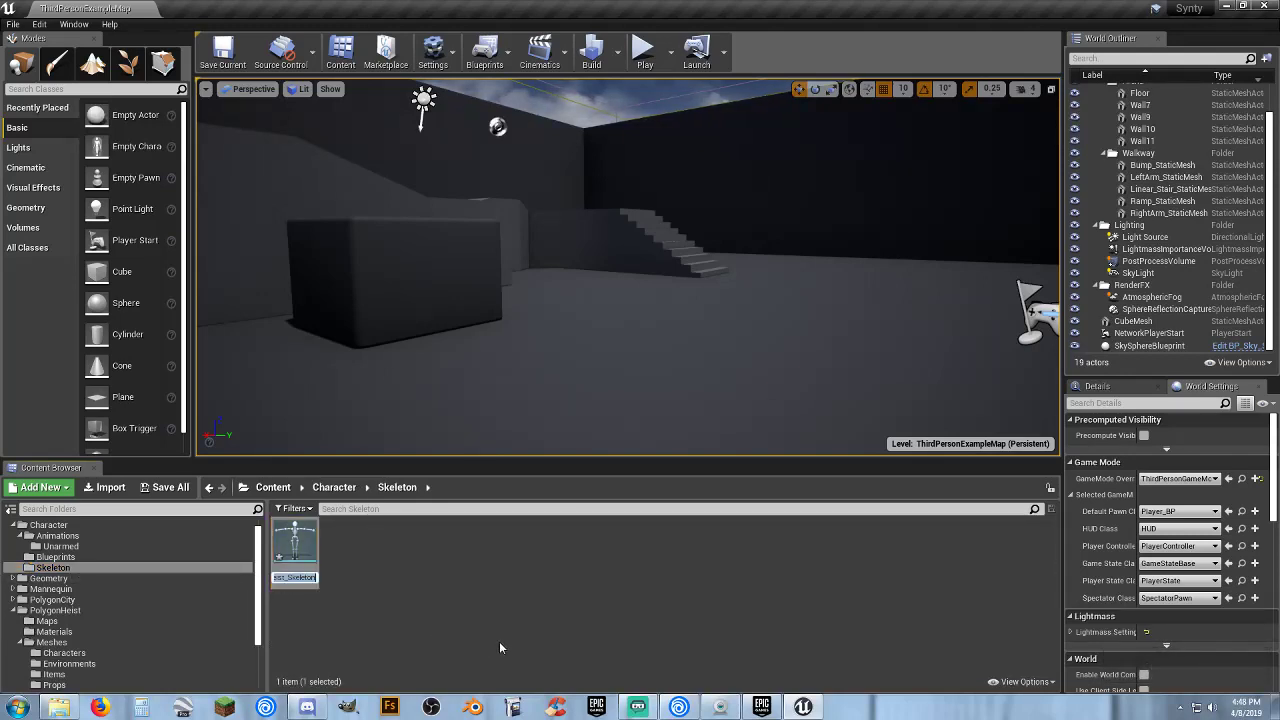
type("SK_")
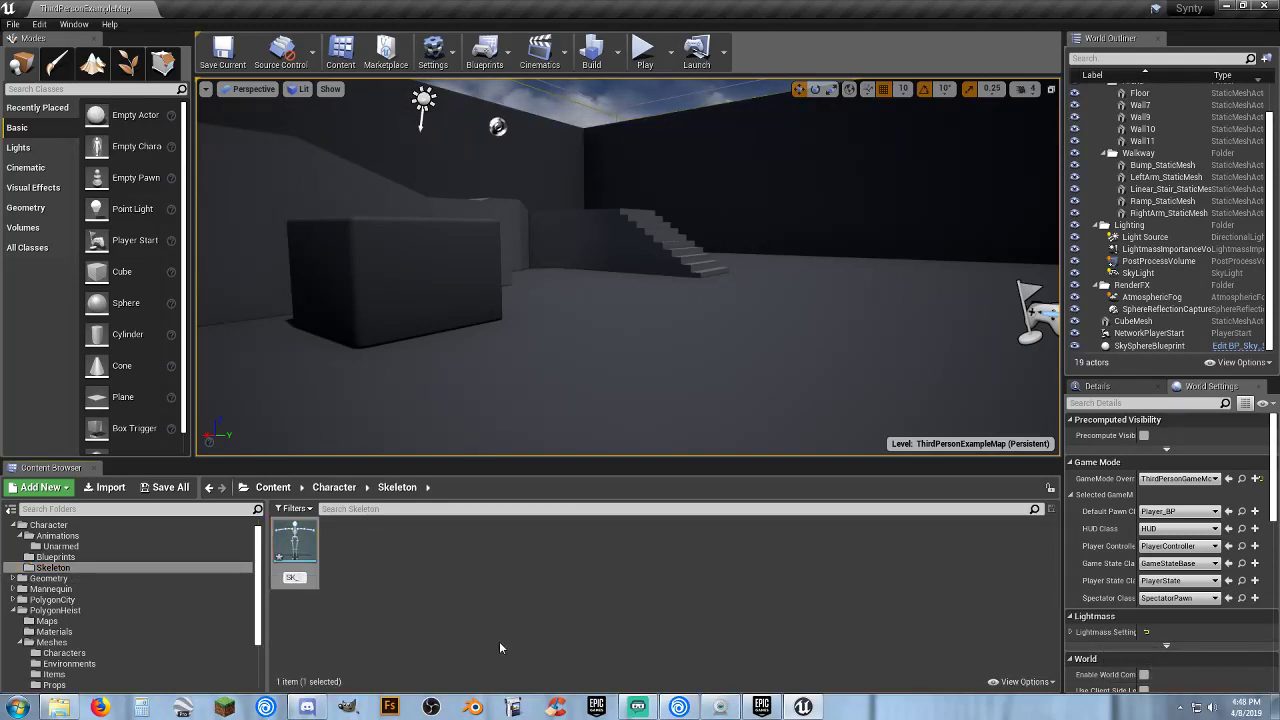
type("Polygon")
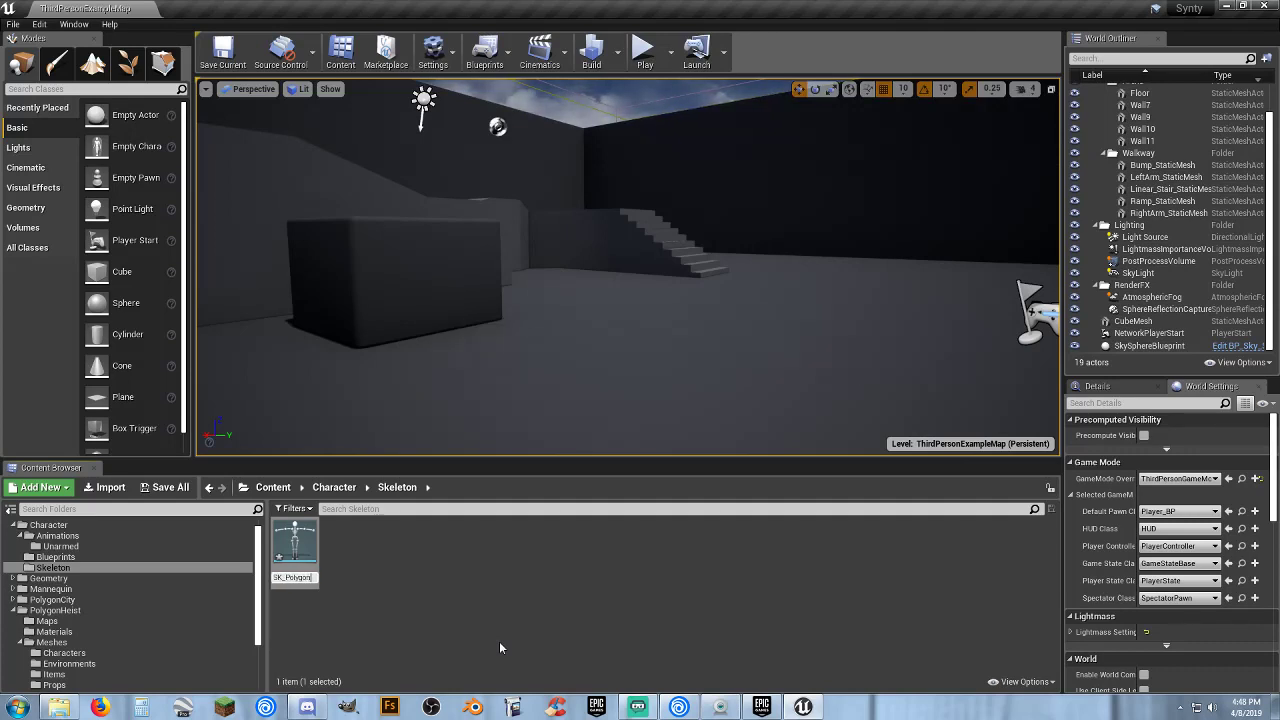
key("Return")
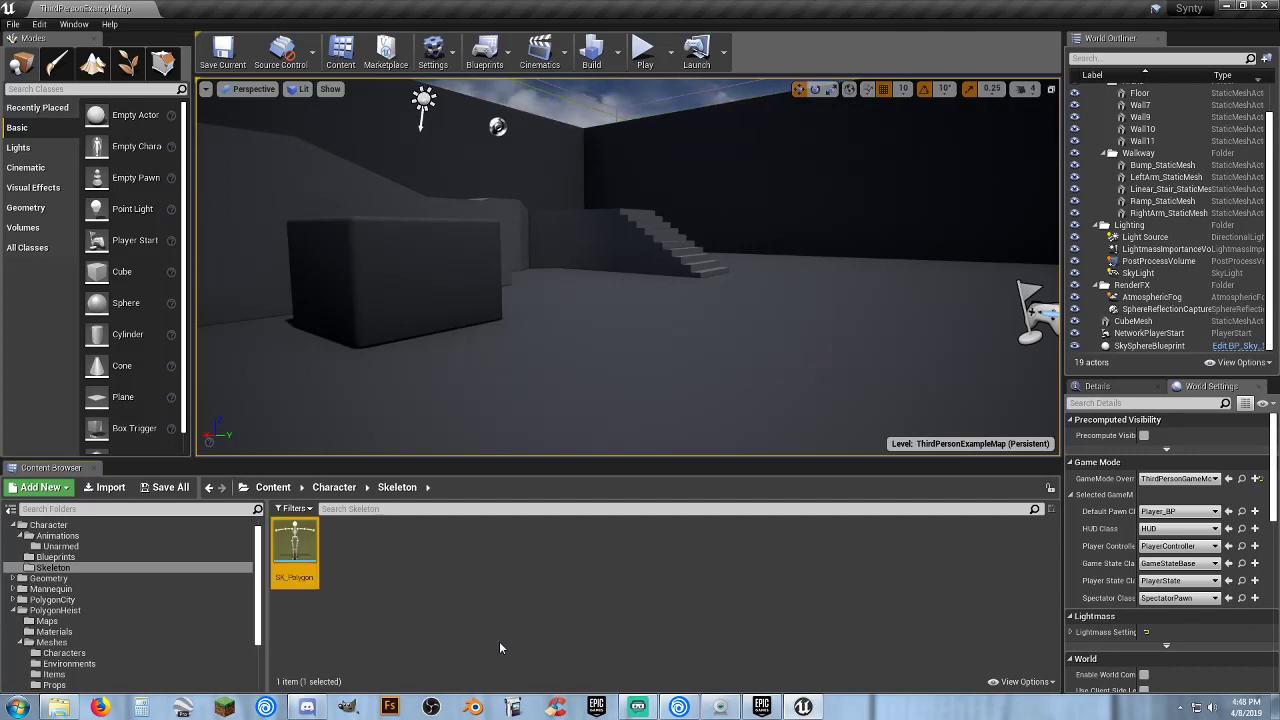
left_click(440, 607)
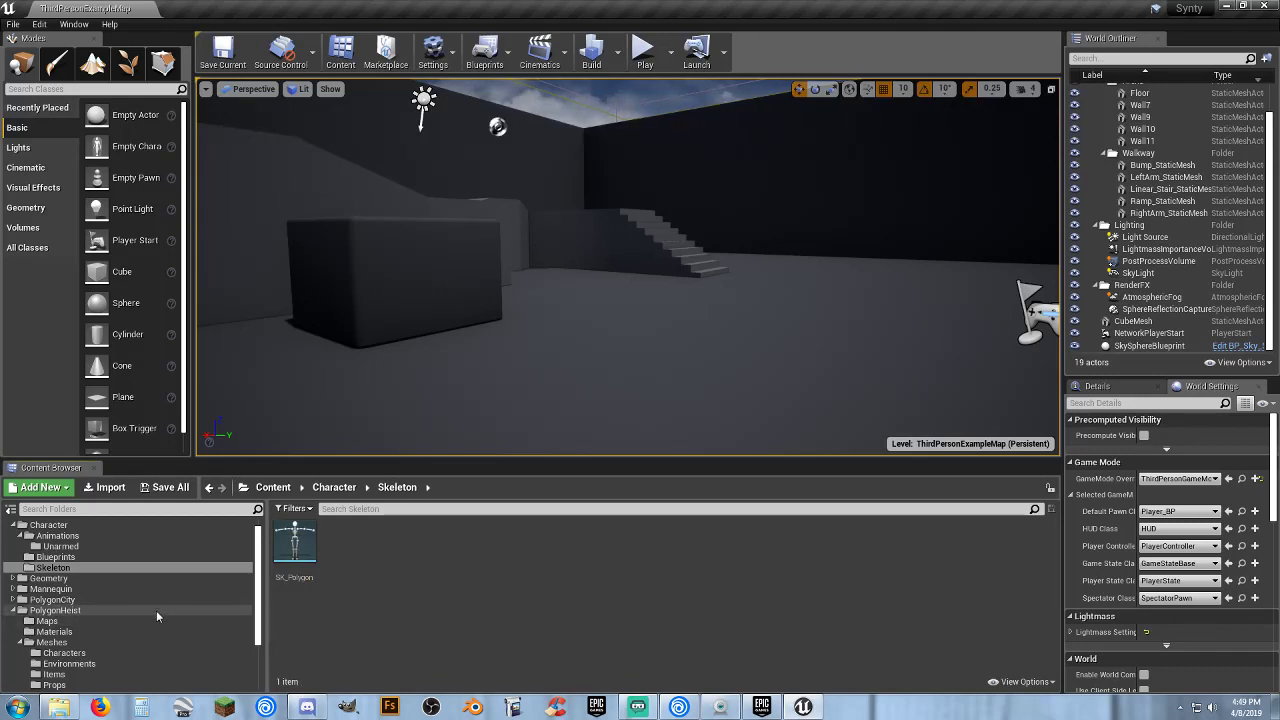
- Select all the female skeletal meshes in PolygonHeist's Meshes/Characters folder, including the Duffle variants and leaving out the physics assets
scroll(150, 610, "down", 1)
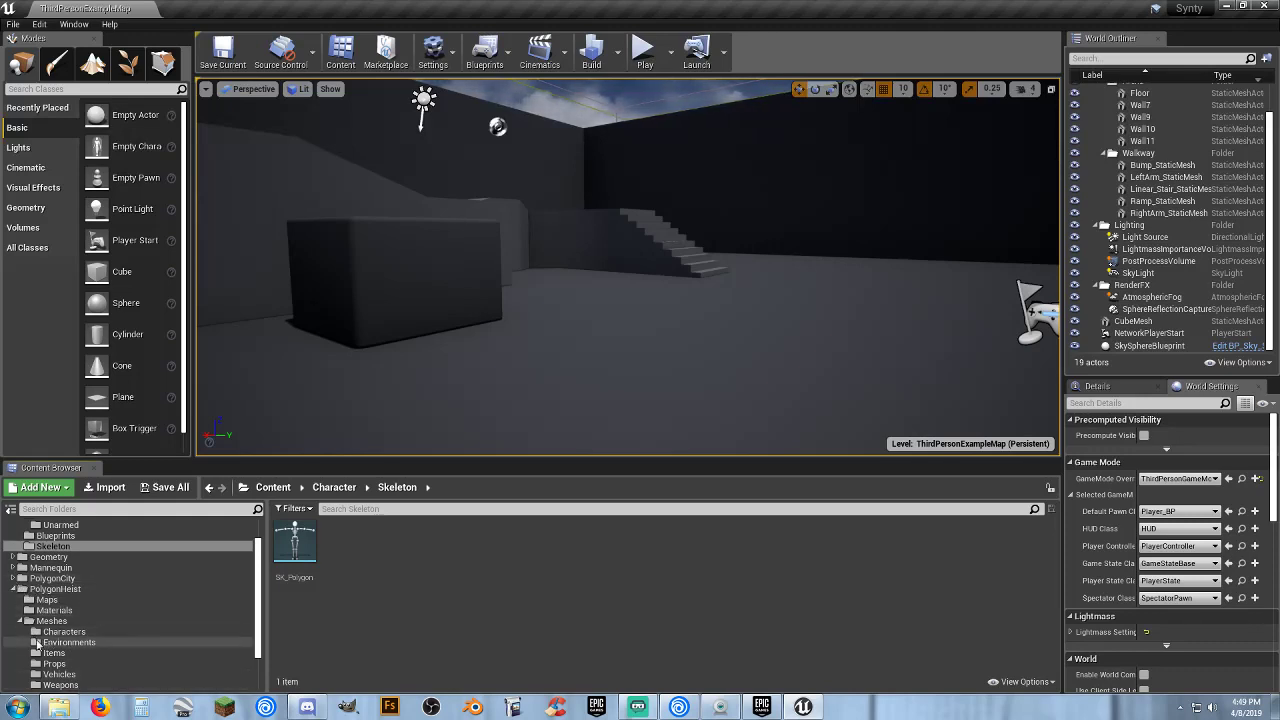
scroll(88, 664, "down", 1)
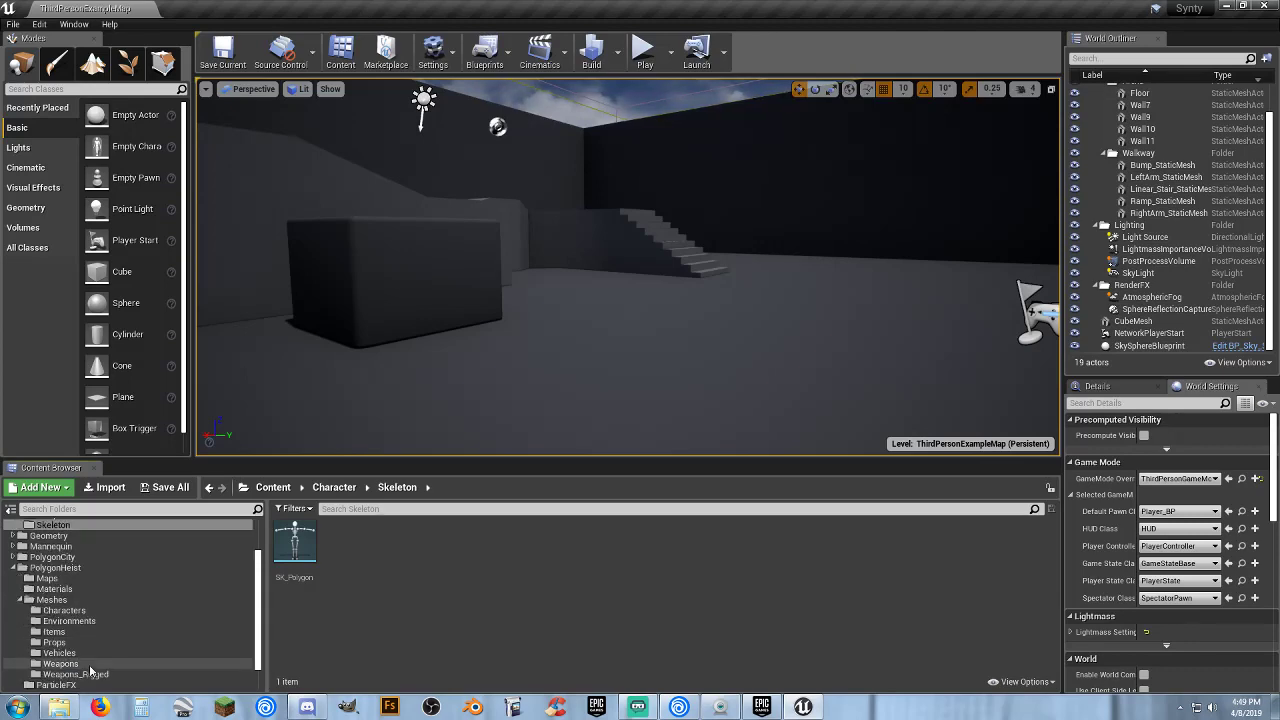
left_click(84, 611)
left_click(294, 560)
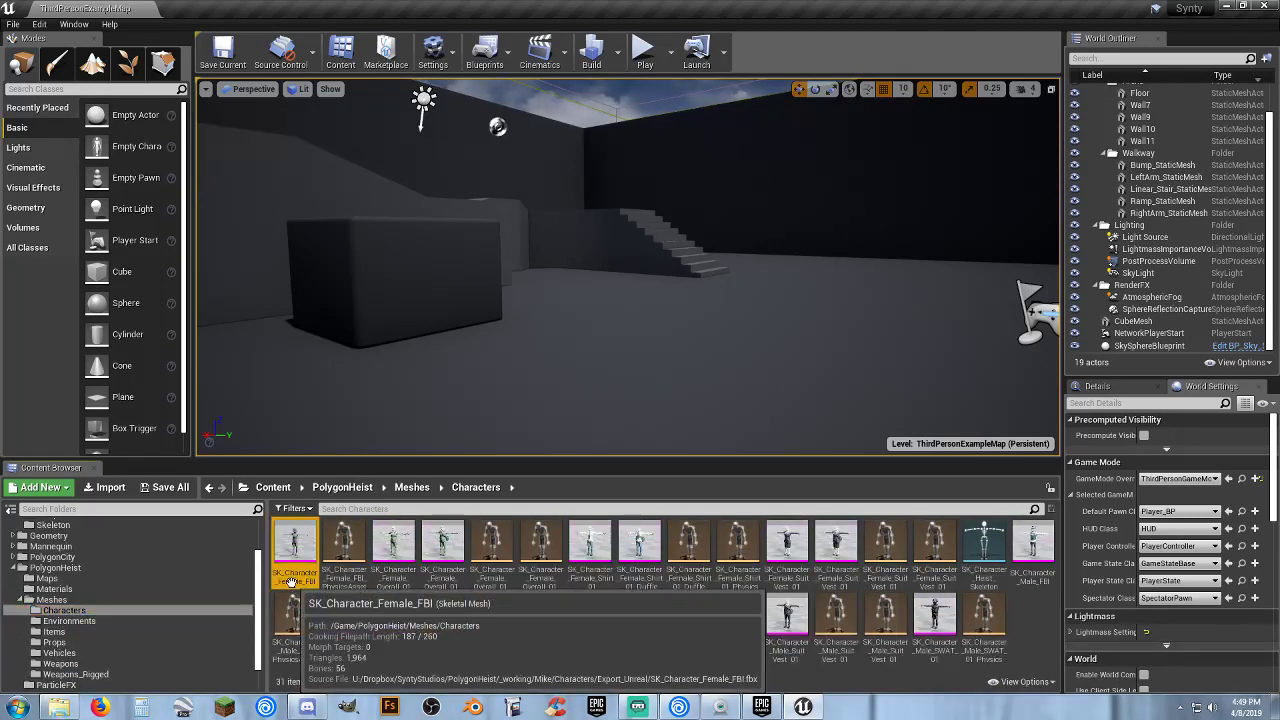
left_click(393, 545, "ctrl")
left_click(442, 545, "ctrl")
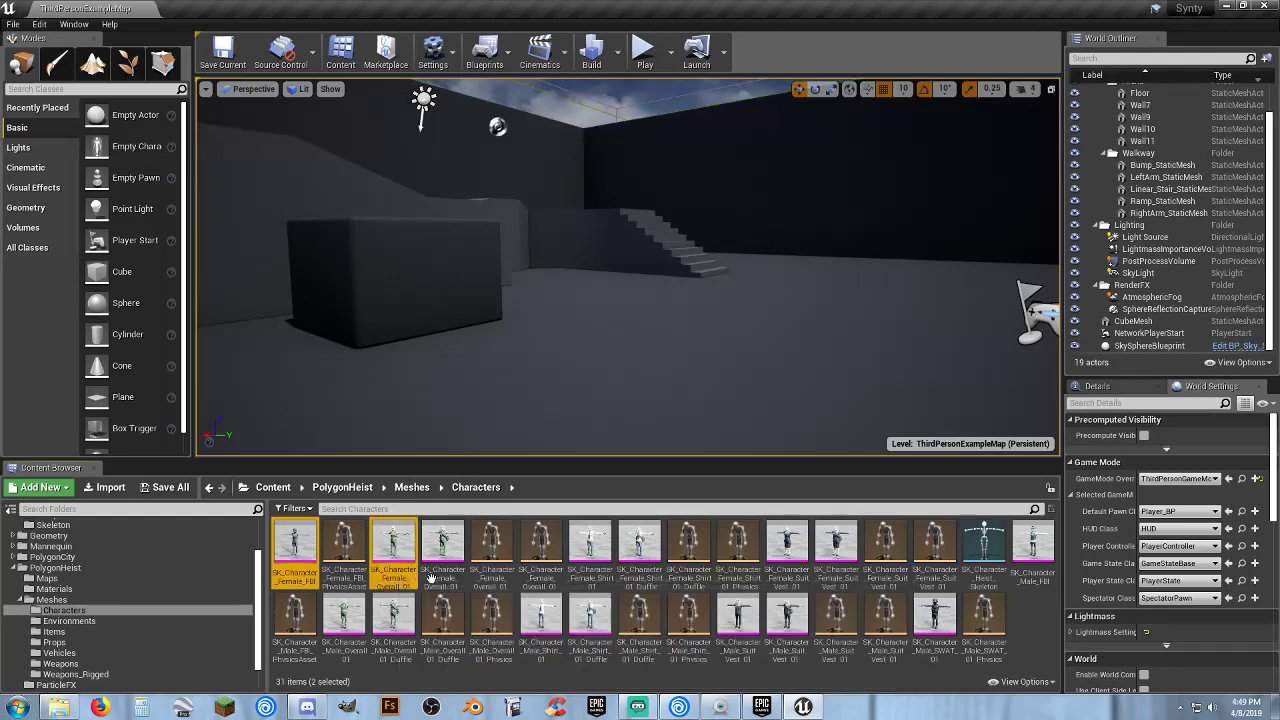
left_click(585, 575, "ctrl")
left_click(639, 560, "ctrl")
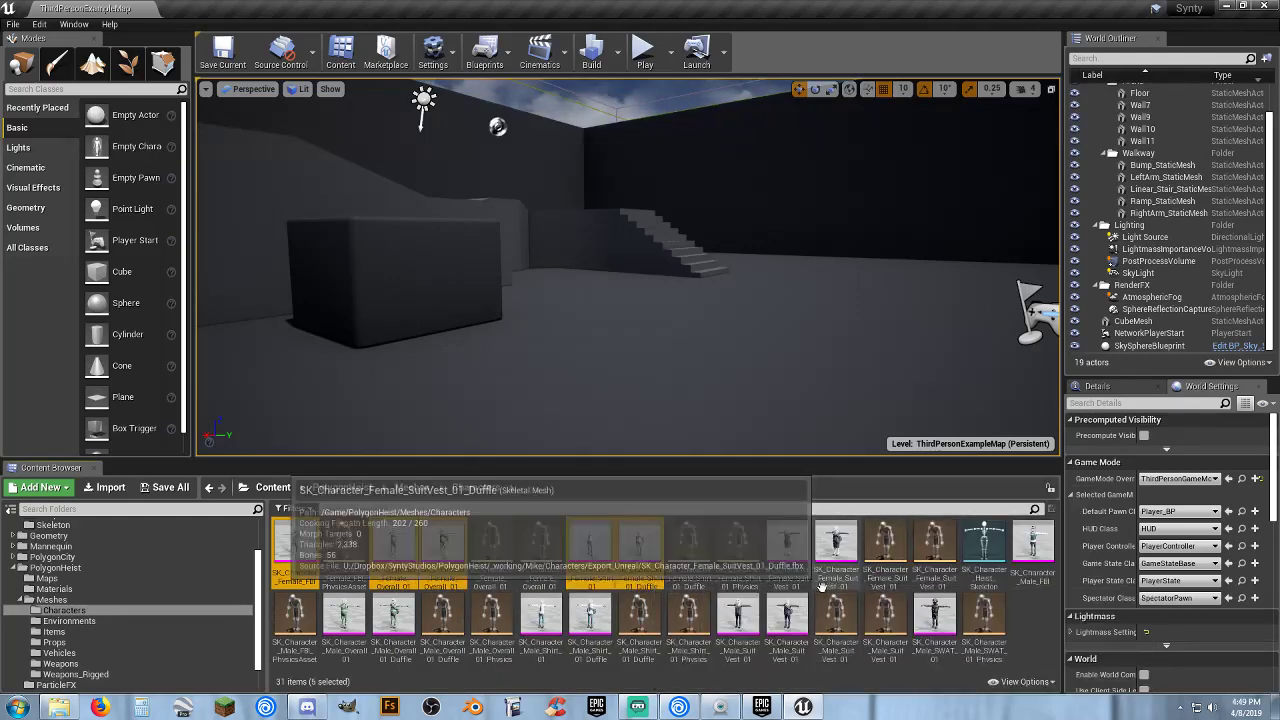
left_click(787, 560, "ctrl")
left_click(836, 545, "ctrl")
- Add all the male skeletal meshes to the selection: FBI, SWAT, SuitVest, Shirt and Overall, including their Duffle variants
left_click(1033, 545, "ctrl")
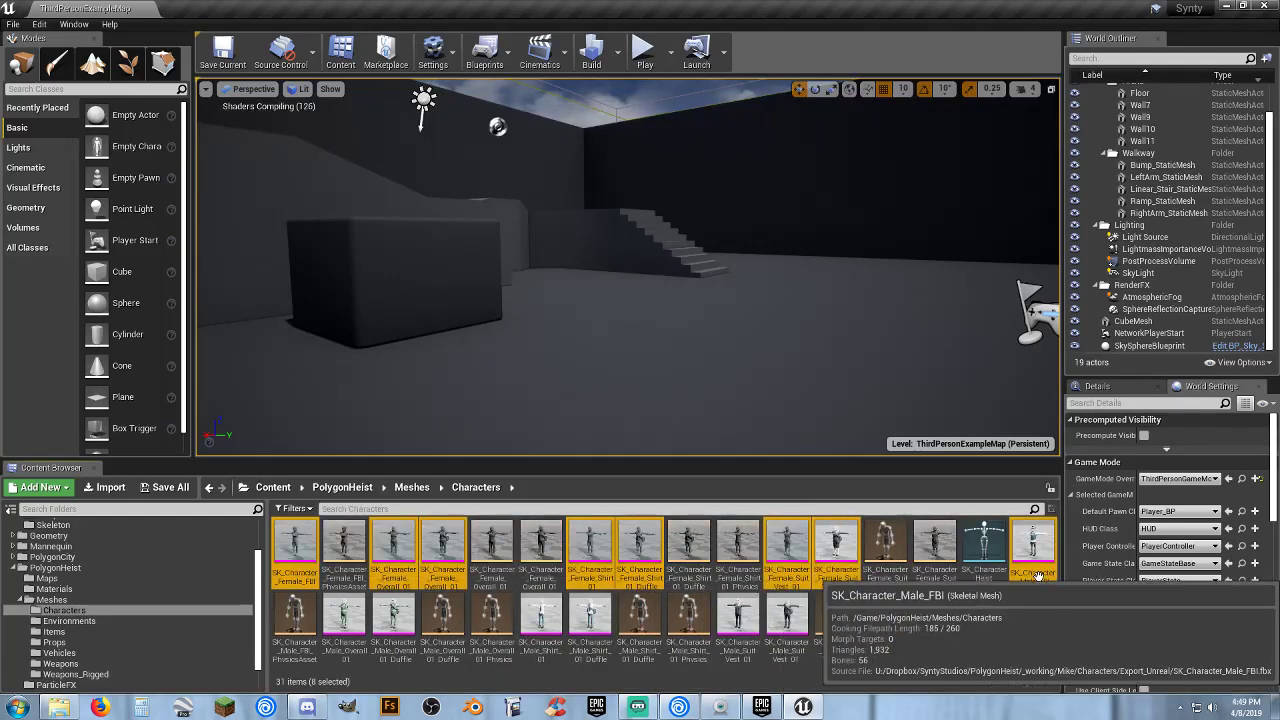
left_click(935, 615, "ctrl")
left_click(787, 615, "ctrl")
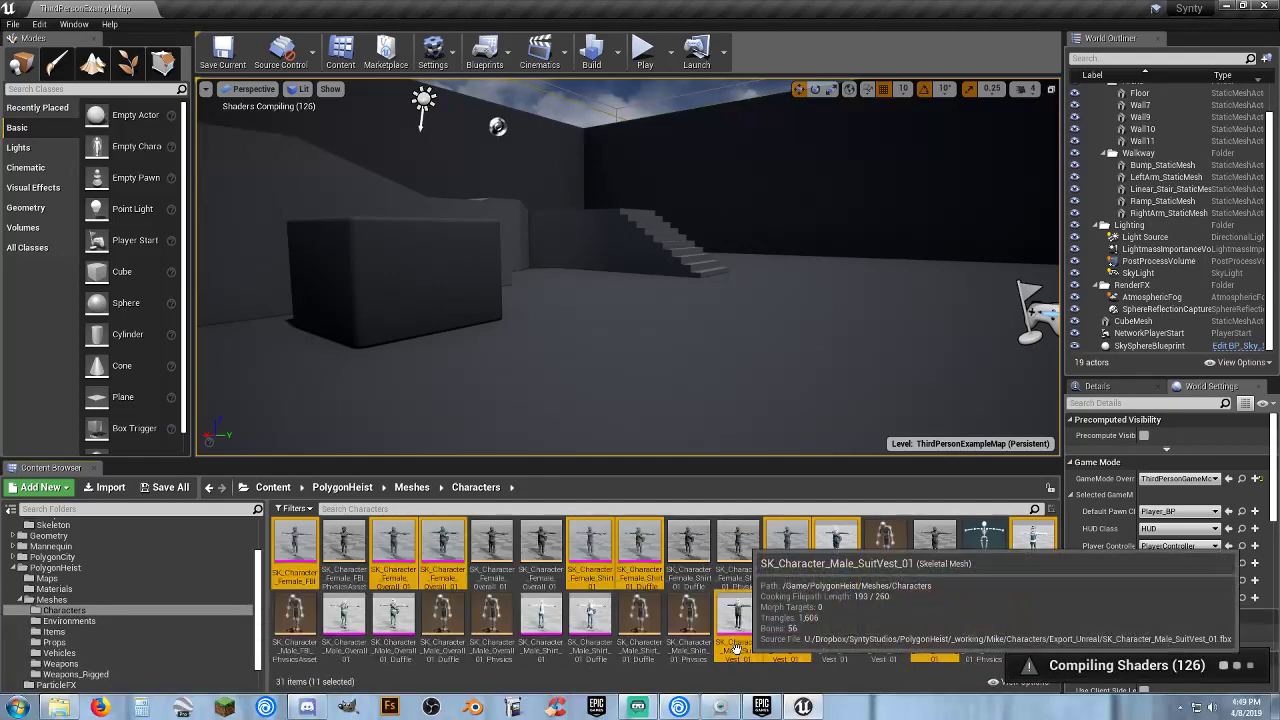
left_click(737, 615, "ctrl")
left_click(590, 615, "ctrl")
left_click(541, 648, "ctrl")
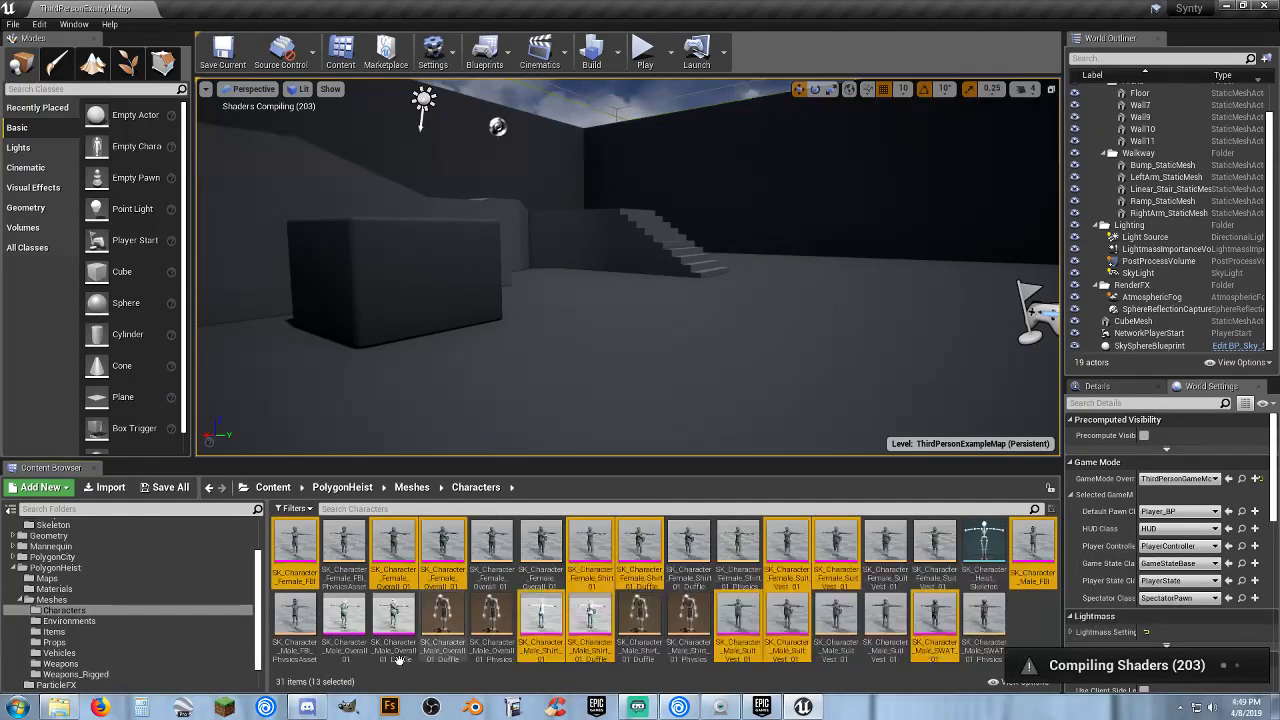
left_click(341, 648, "ctrl")
left_click(393, 620, "ctrl")
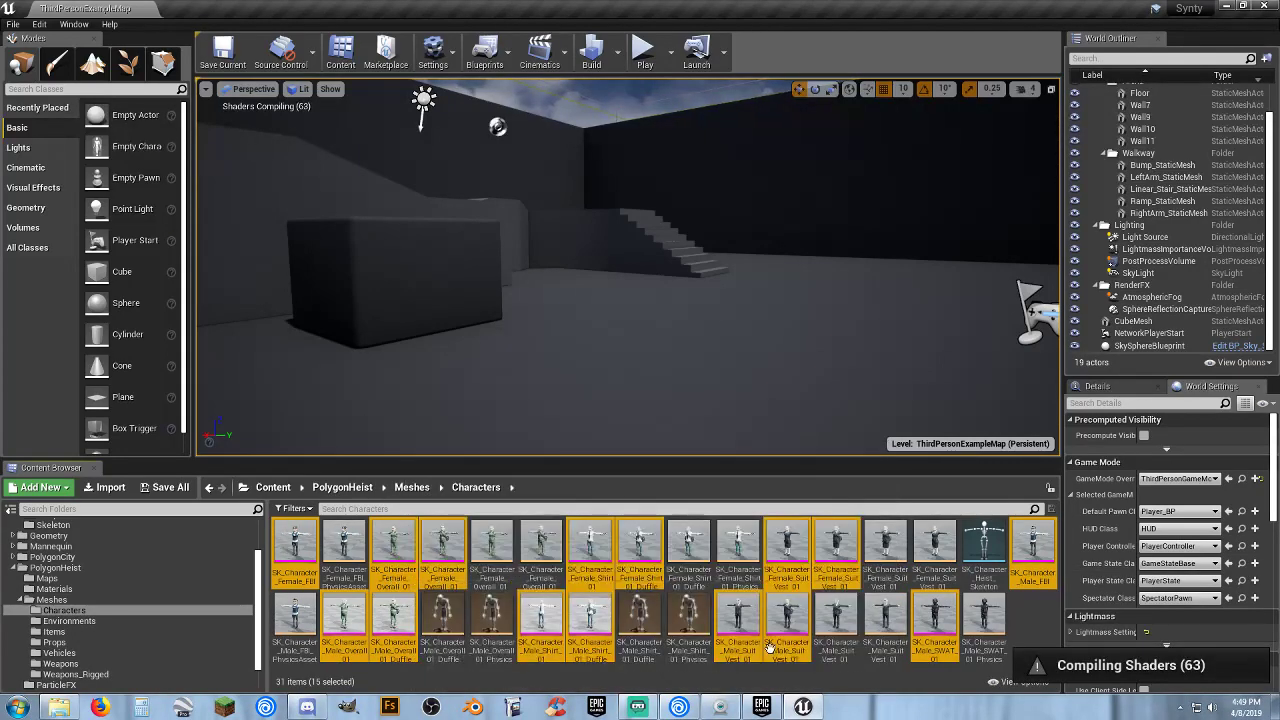
- Assign the SK_Polygon skeleton to the selected female PolygonHeist character meshes, accepting it for each mesh in turn
right_click(449, 580)
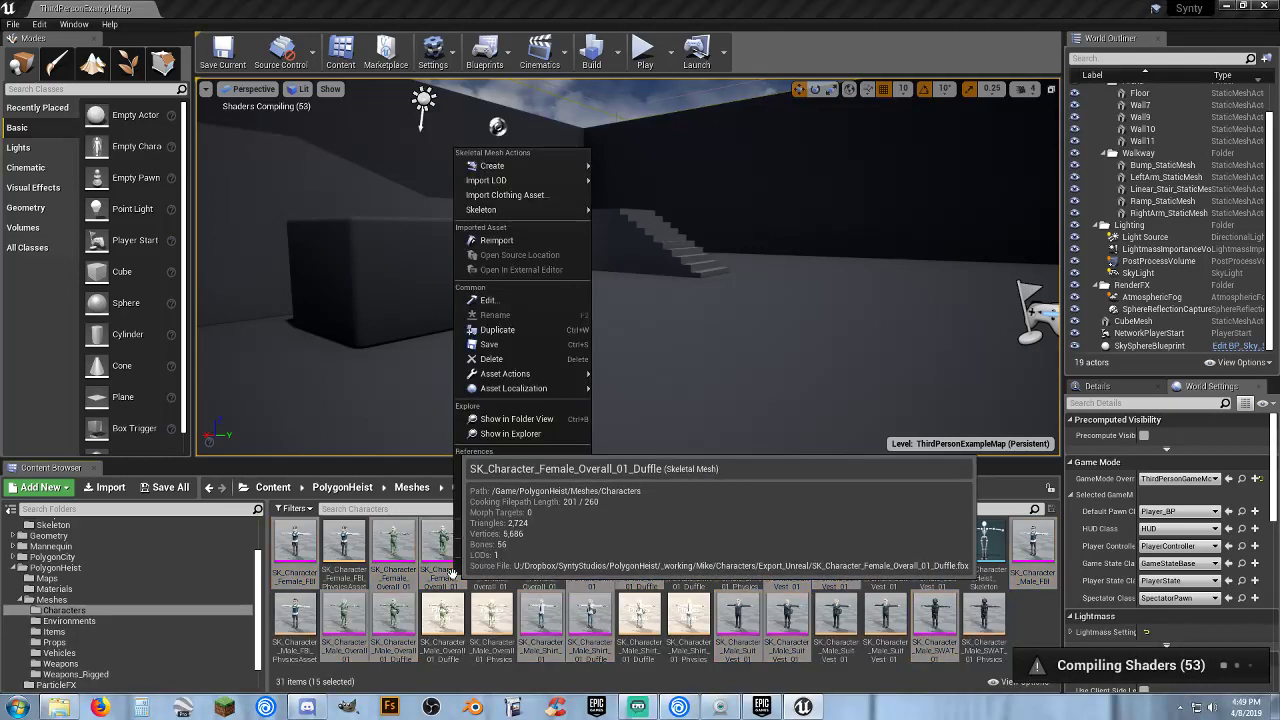
mouse_move(549, 212)
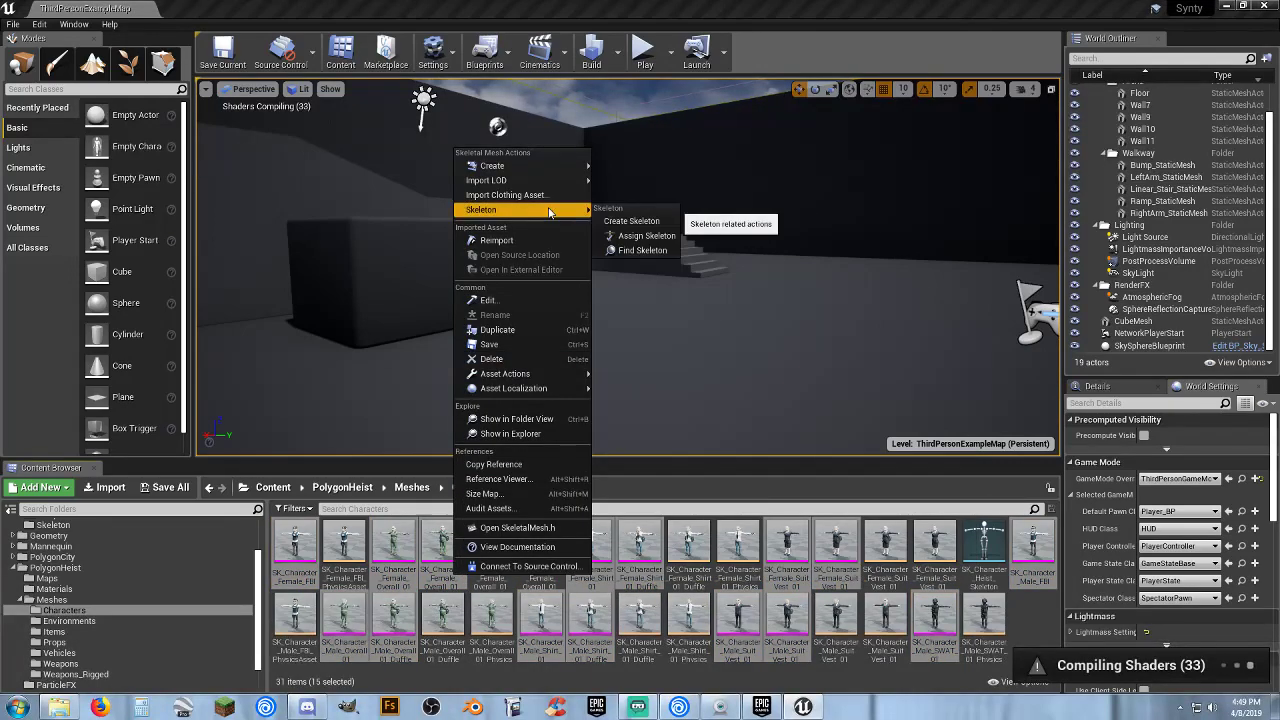
left_click(664, 238)
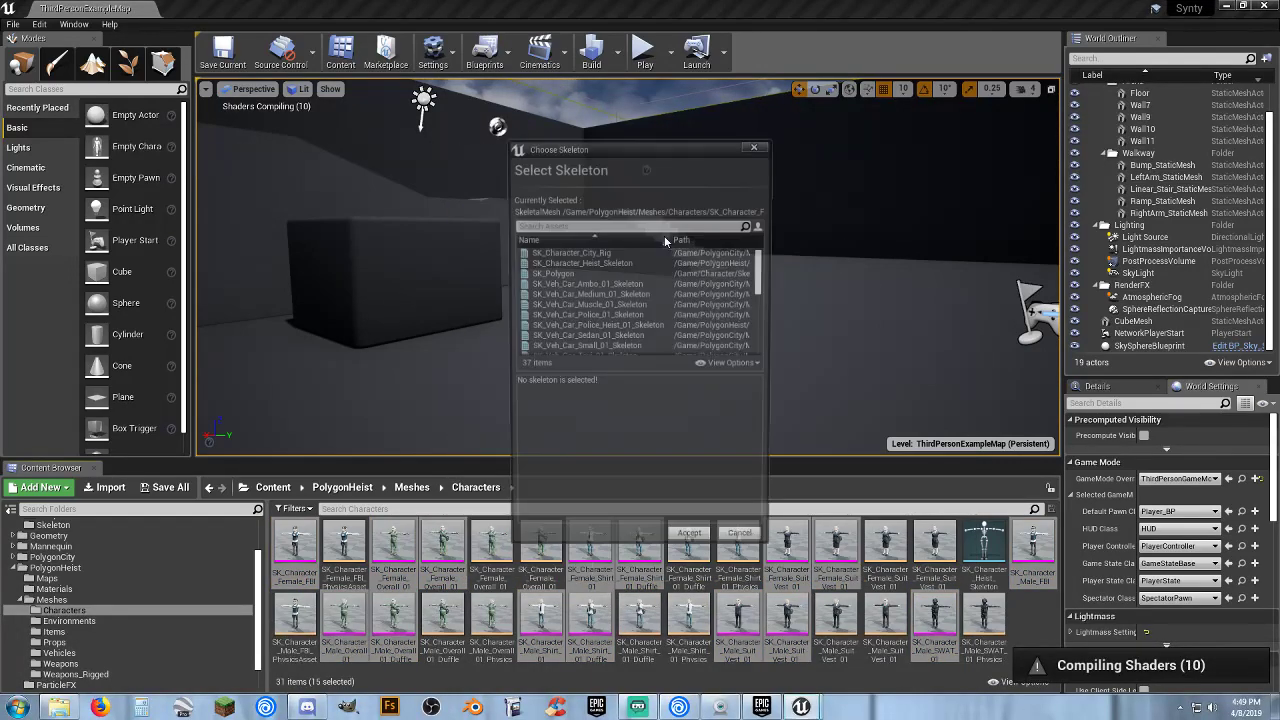
left_click(553, 272)
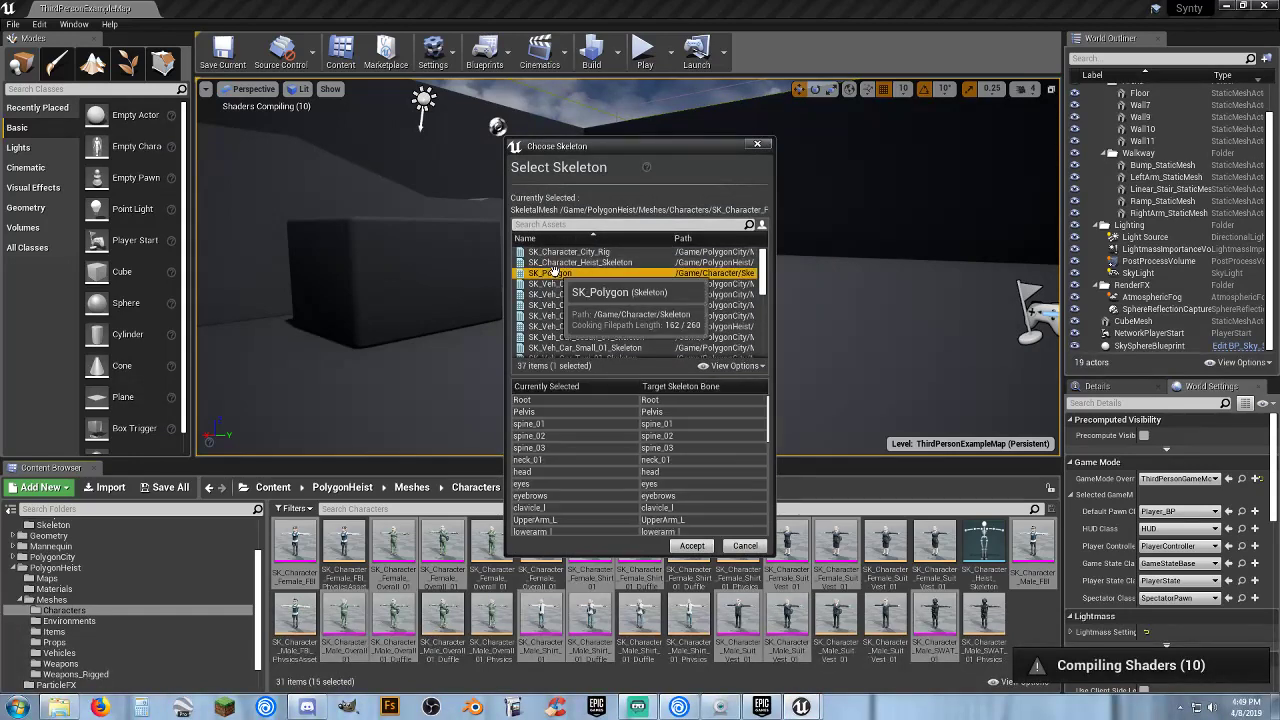
left_click(692, 546)
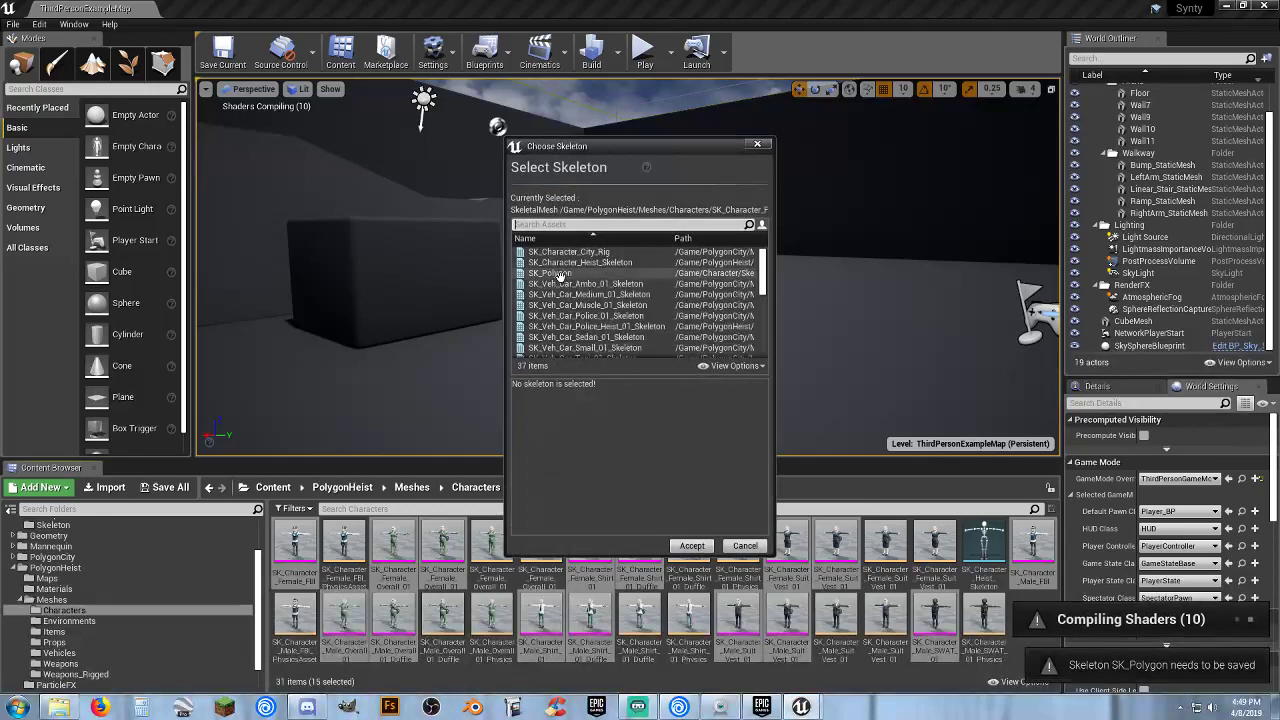
left_click(692, 546)
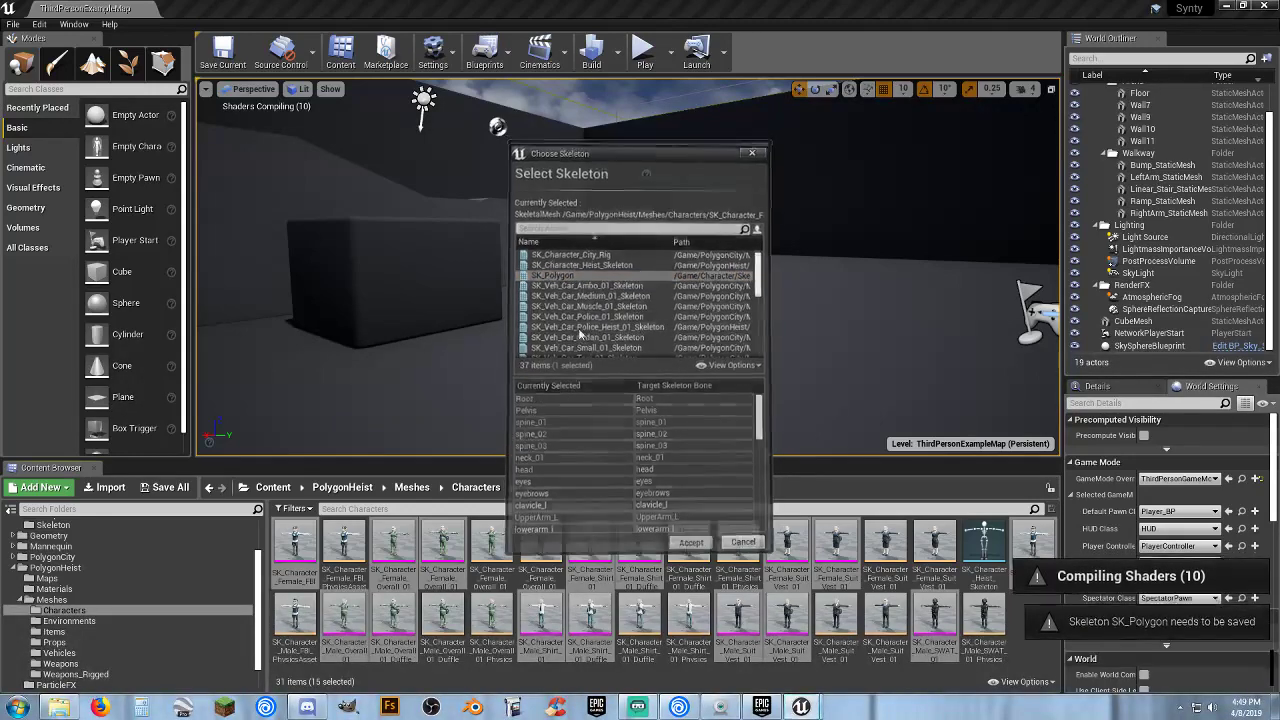
left_click(555, 273)
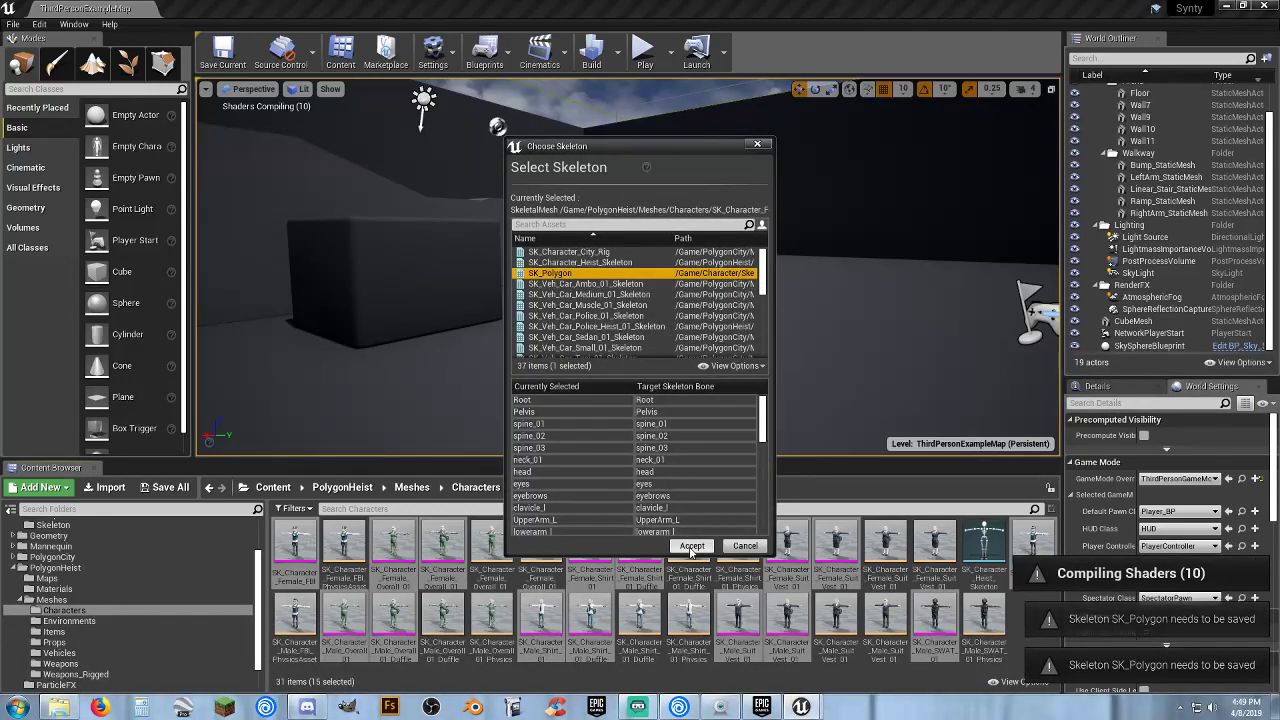
left_click(692, 546)
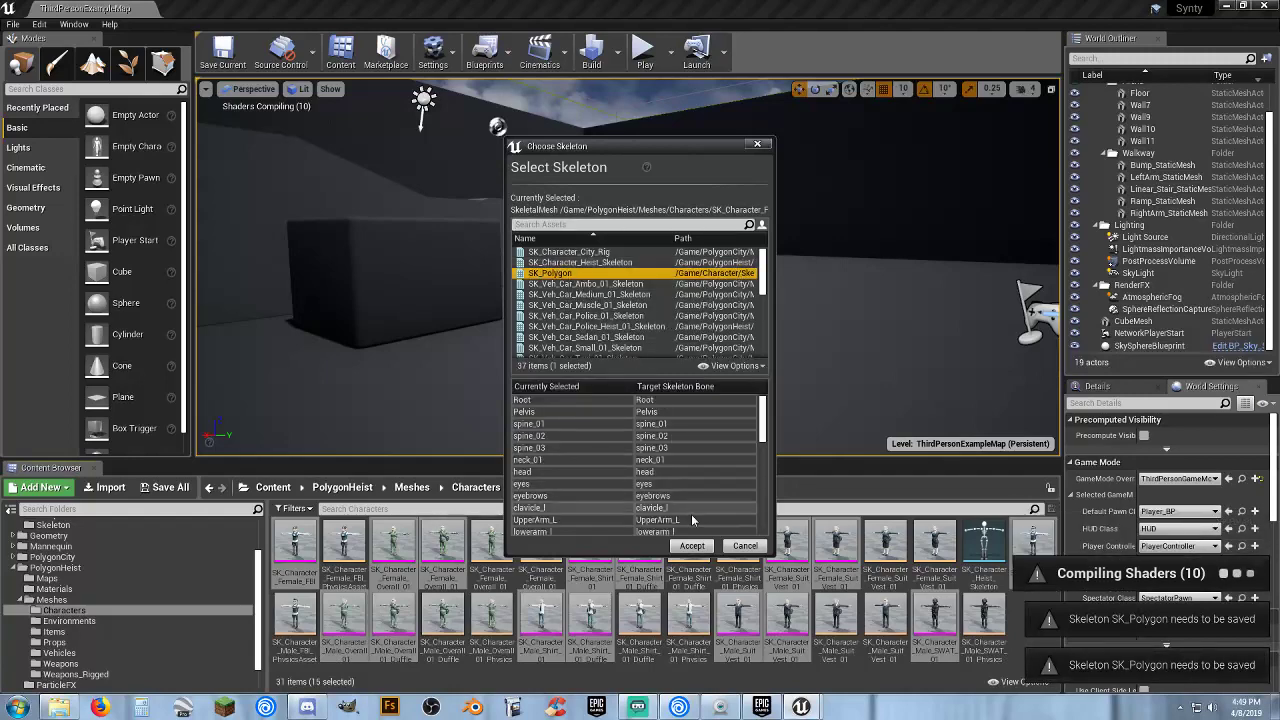
left_click(692, 546)
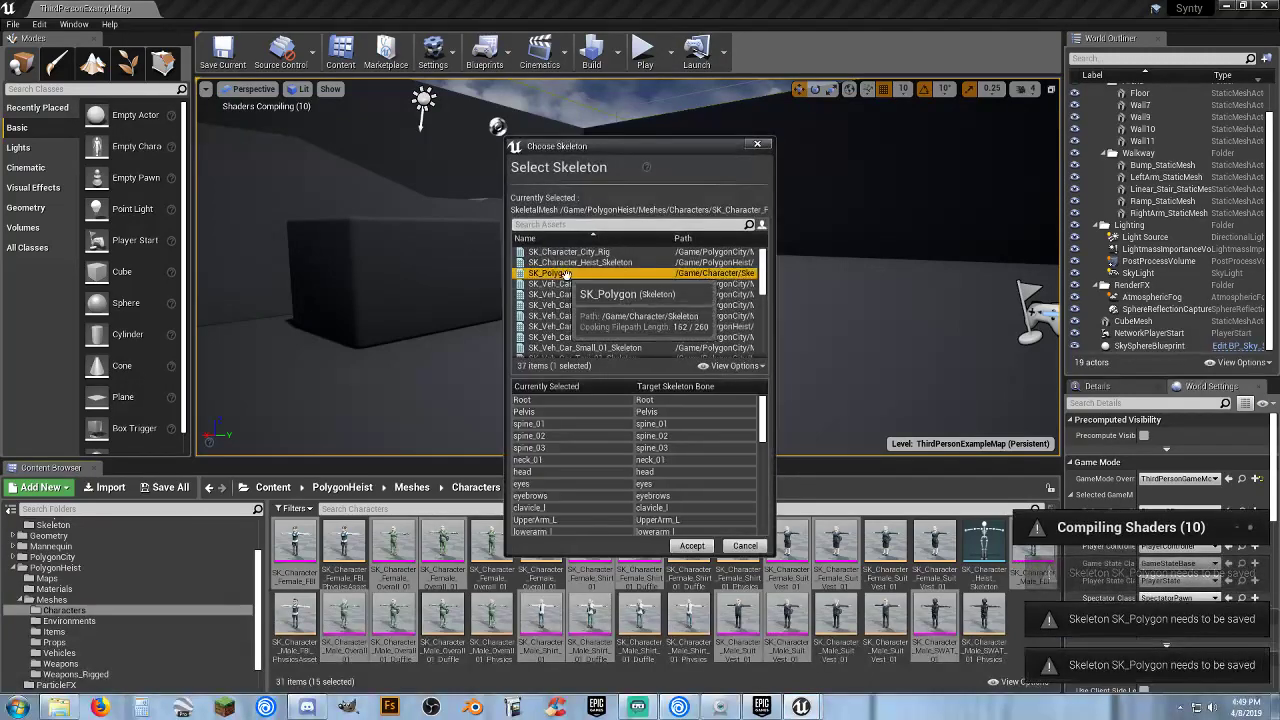
left_click(692, 546)
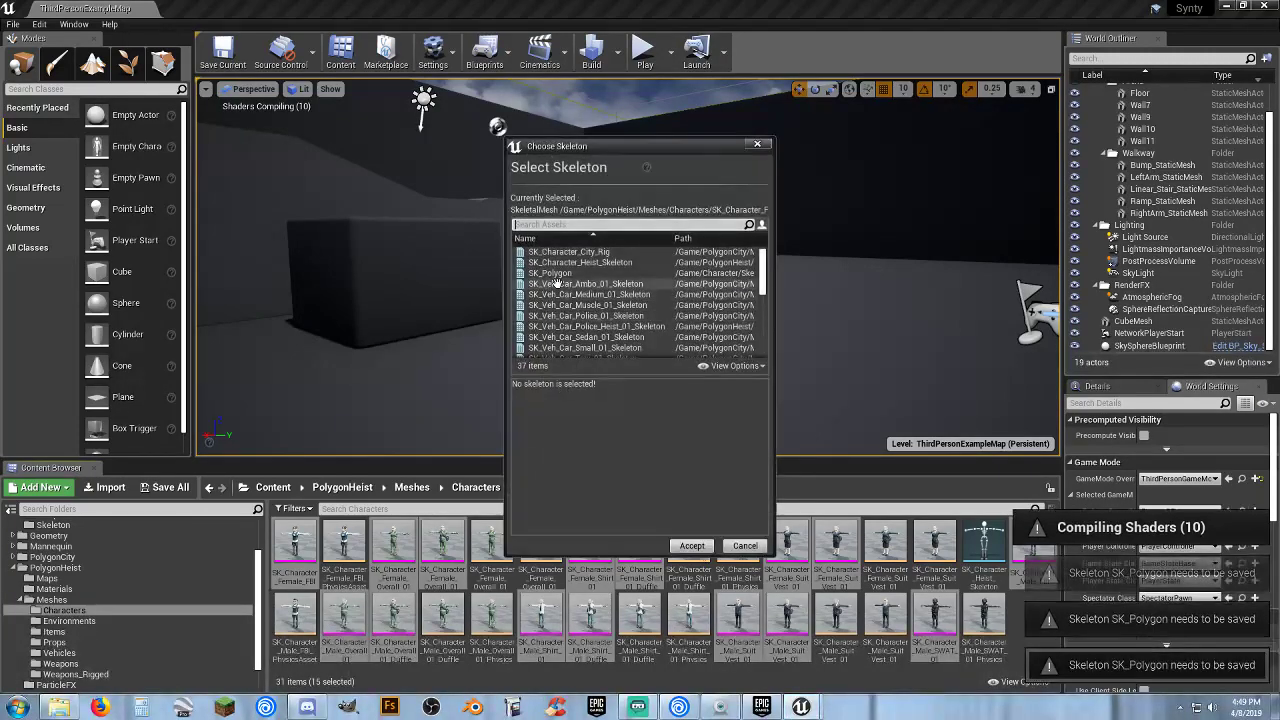
left_click(692, 546)
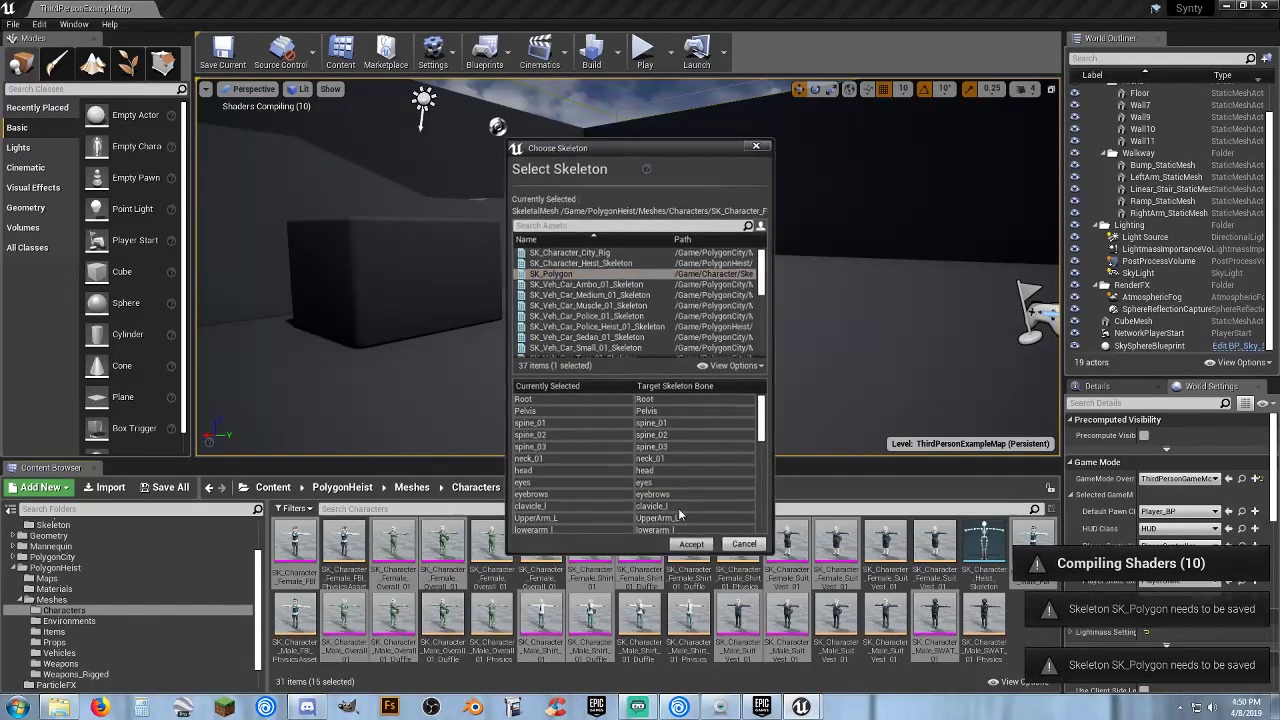
left_click(556, 273)
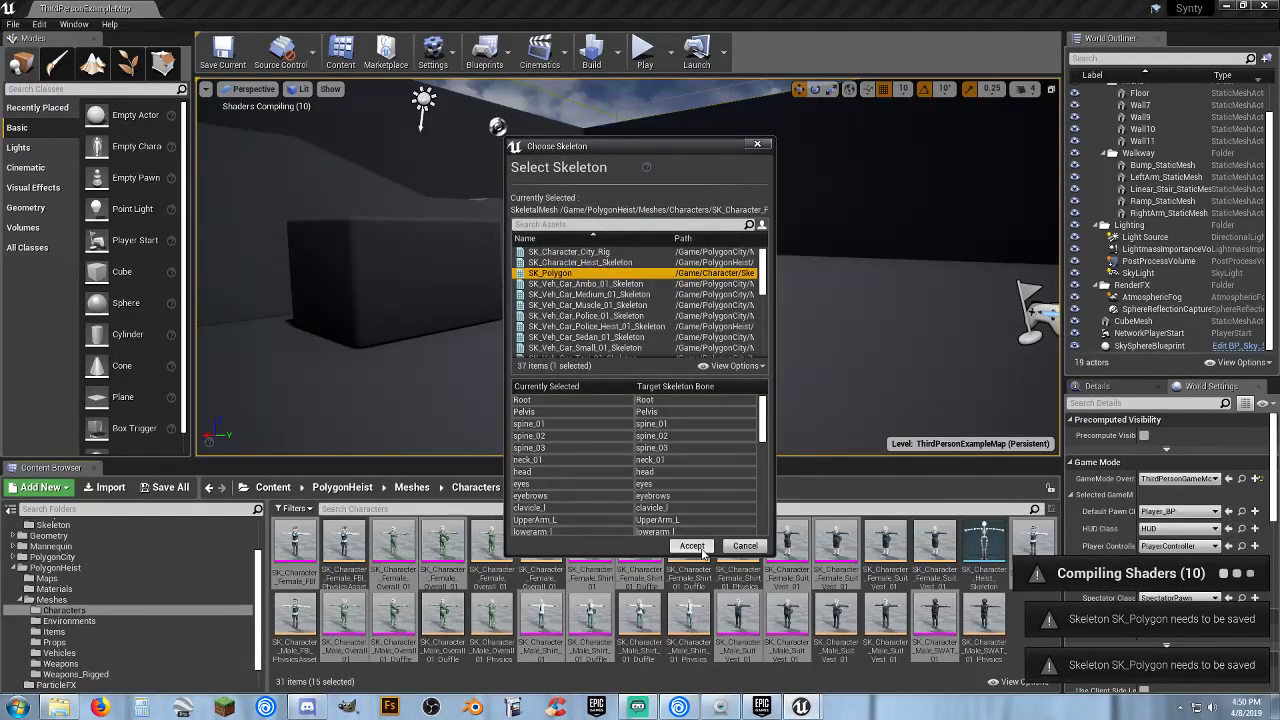
left_click(692, 546)
- Assign SK_Polygon to the first male PolygonHeist meshes and merge the Item_Swat_Glass bone into the skeleton
left_click(556, 273)
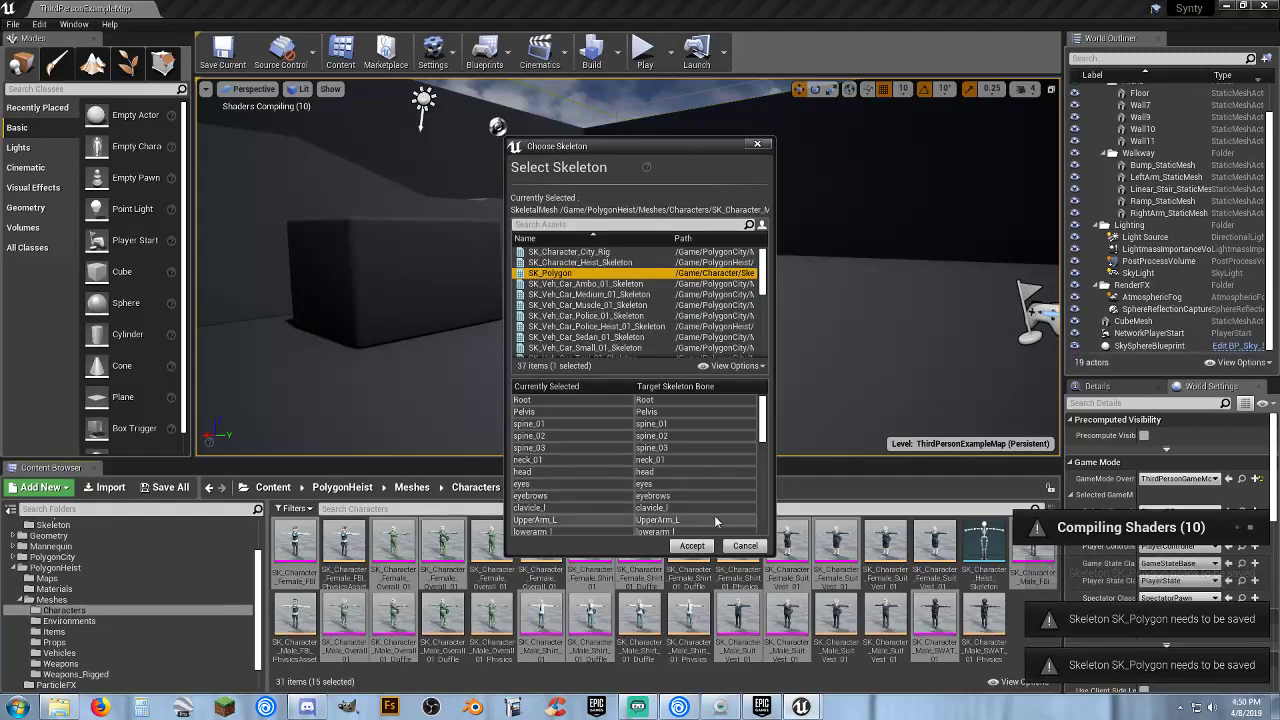
left_click(692, 546)
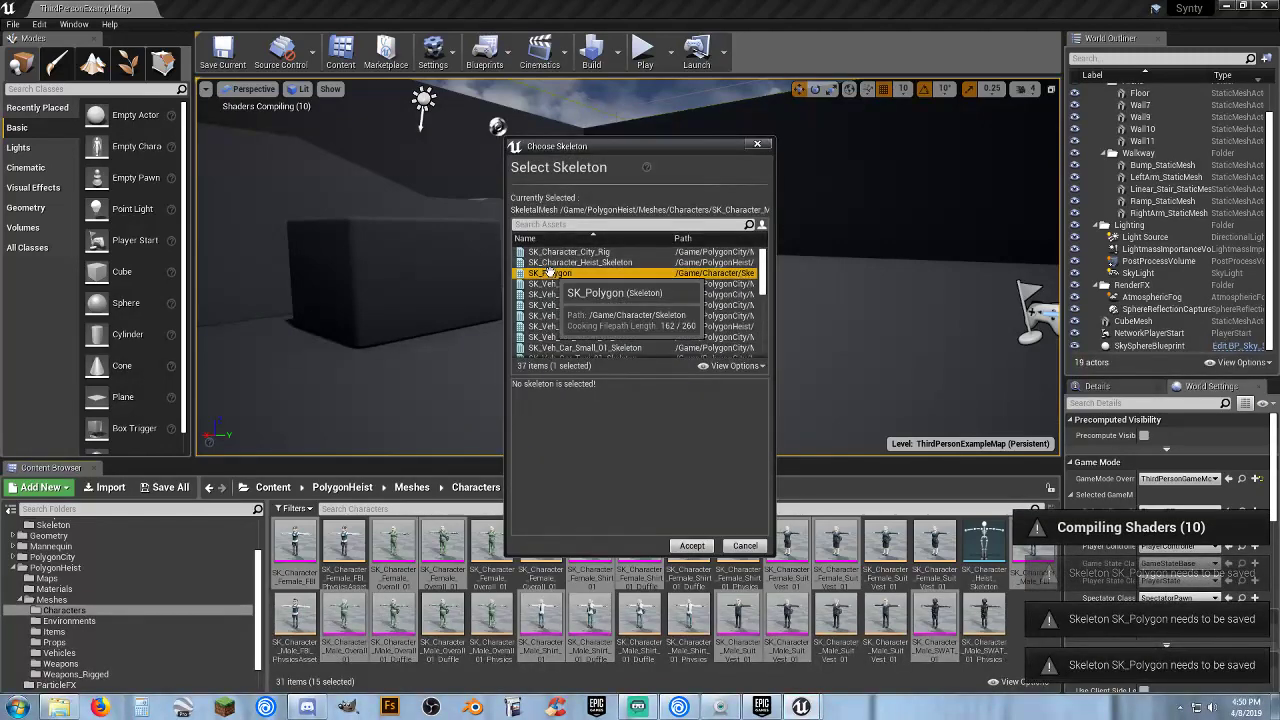
left_click(692, 546)
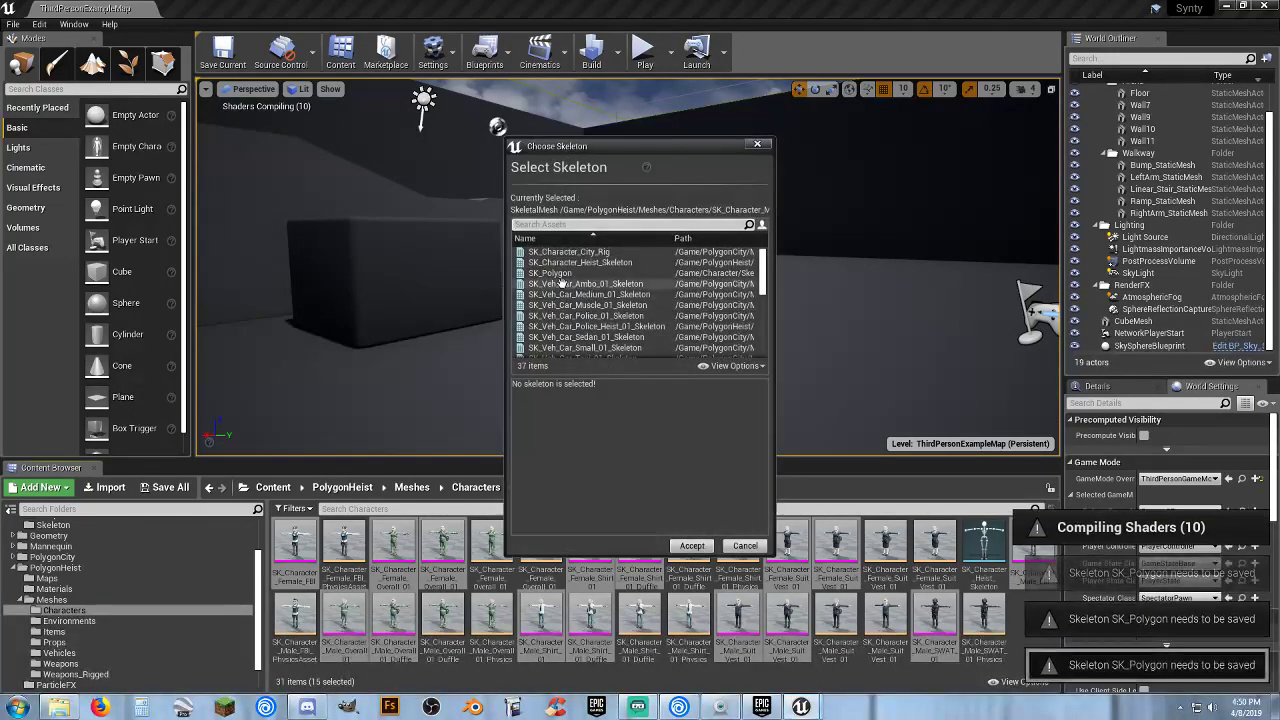
left_click(692, 546)
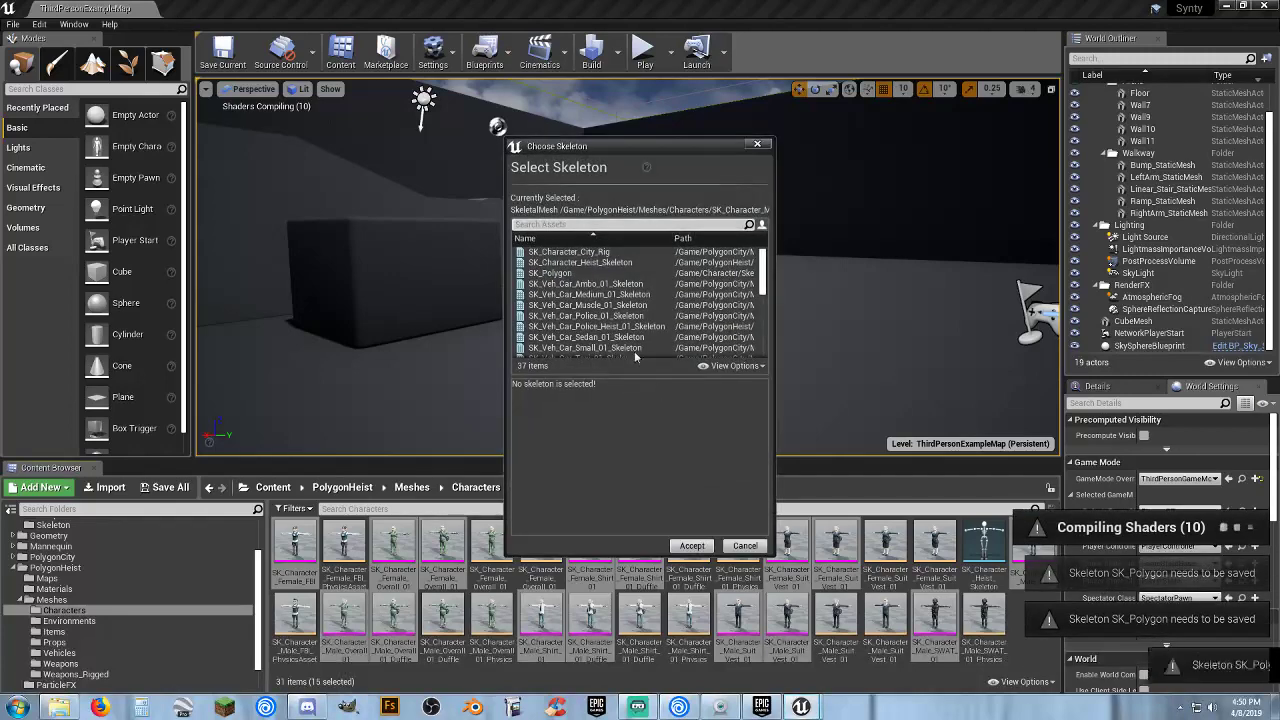
left_click(559, 274)
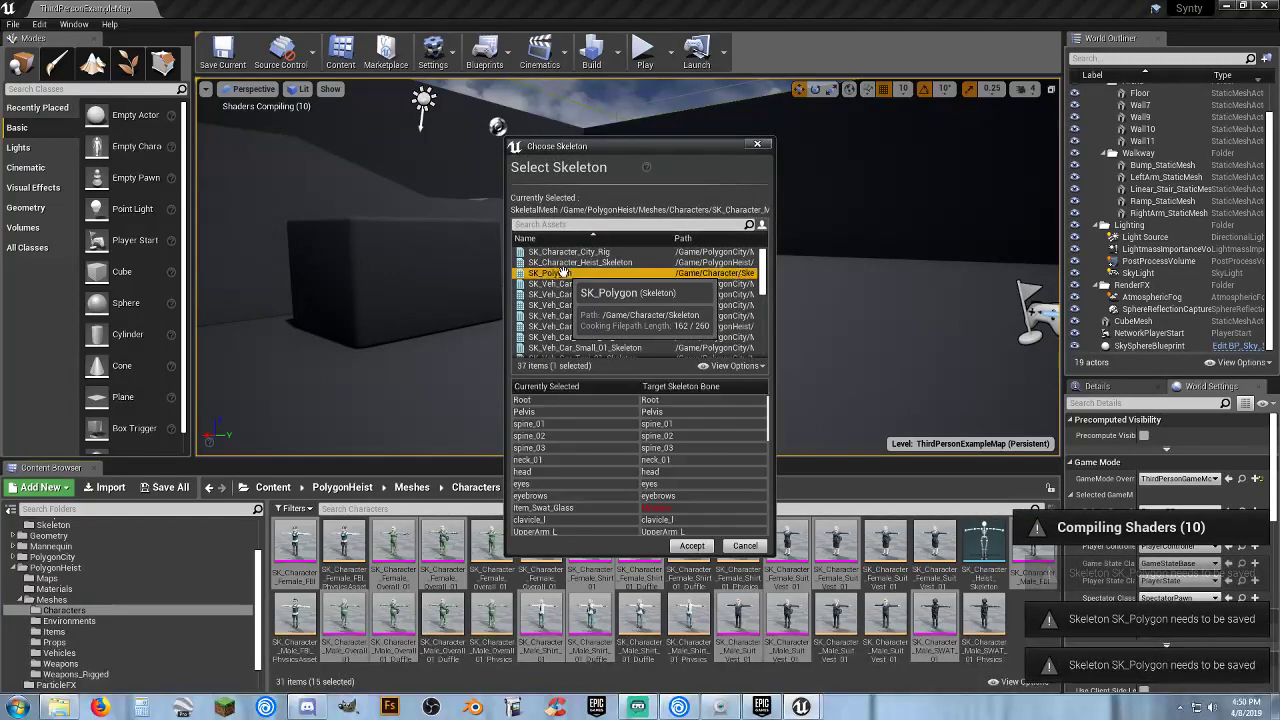
left_click(692, 546)
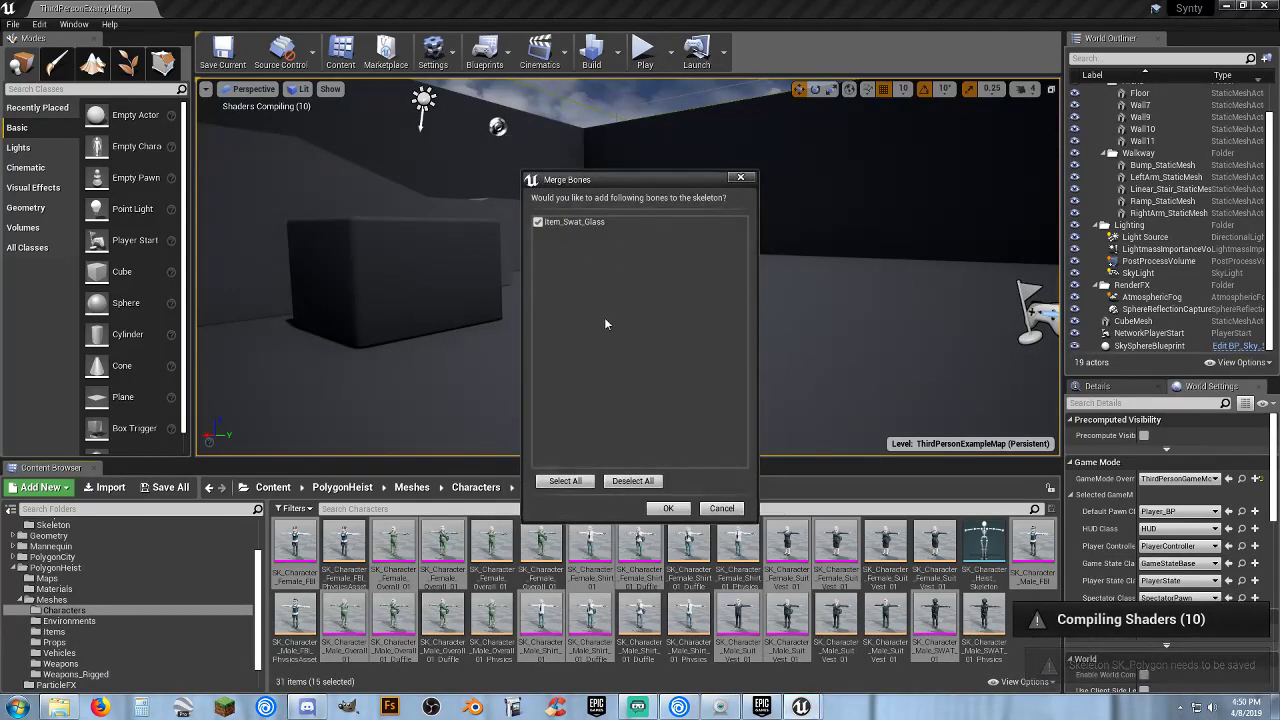
left_click(660, 510)
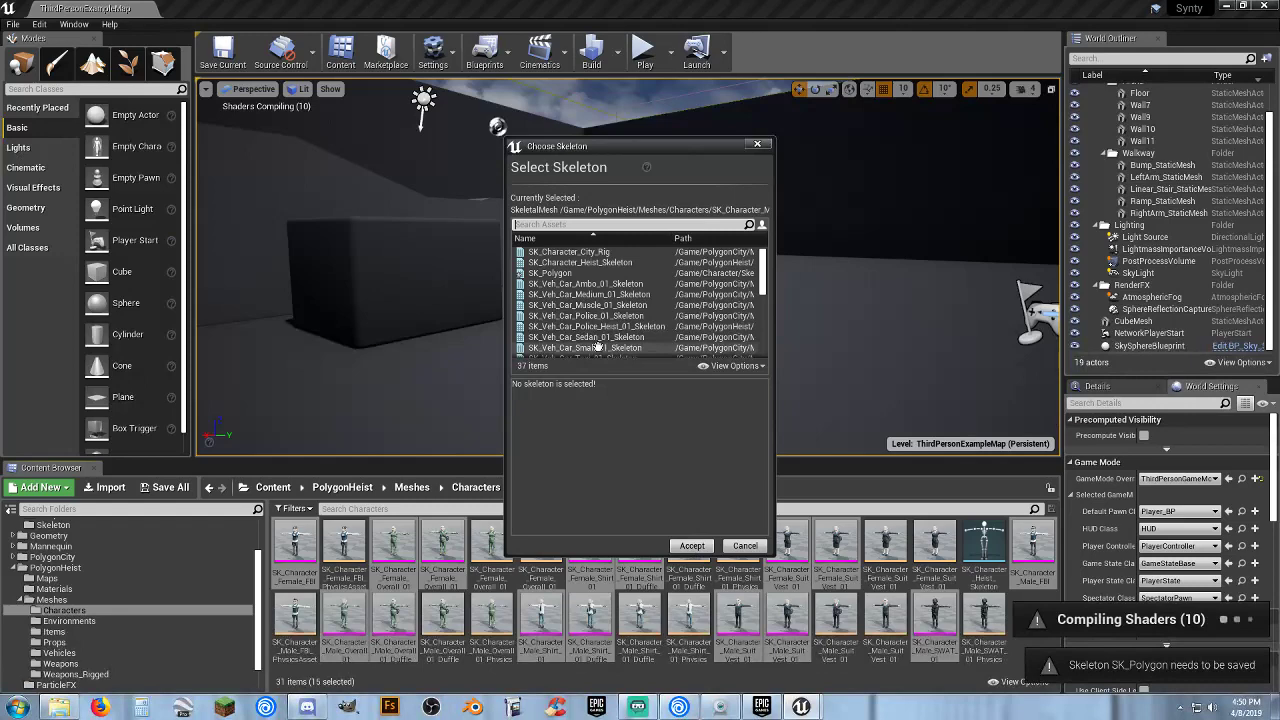
- Assign SK_Polygon to each of the remaining selected male PolygonHeist meshes
left_click(550, 273)
left_click(683, 545)
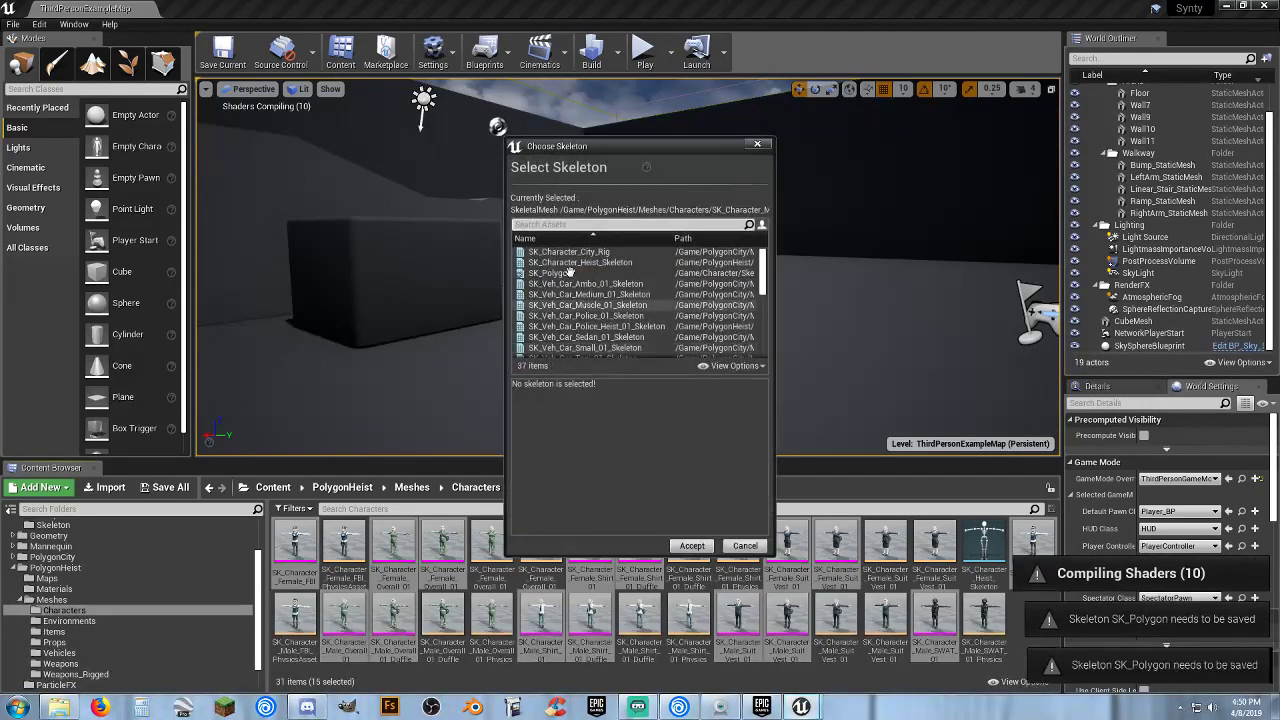
left_click(692, 545)
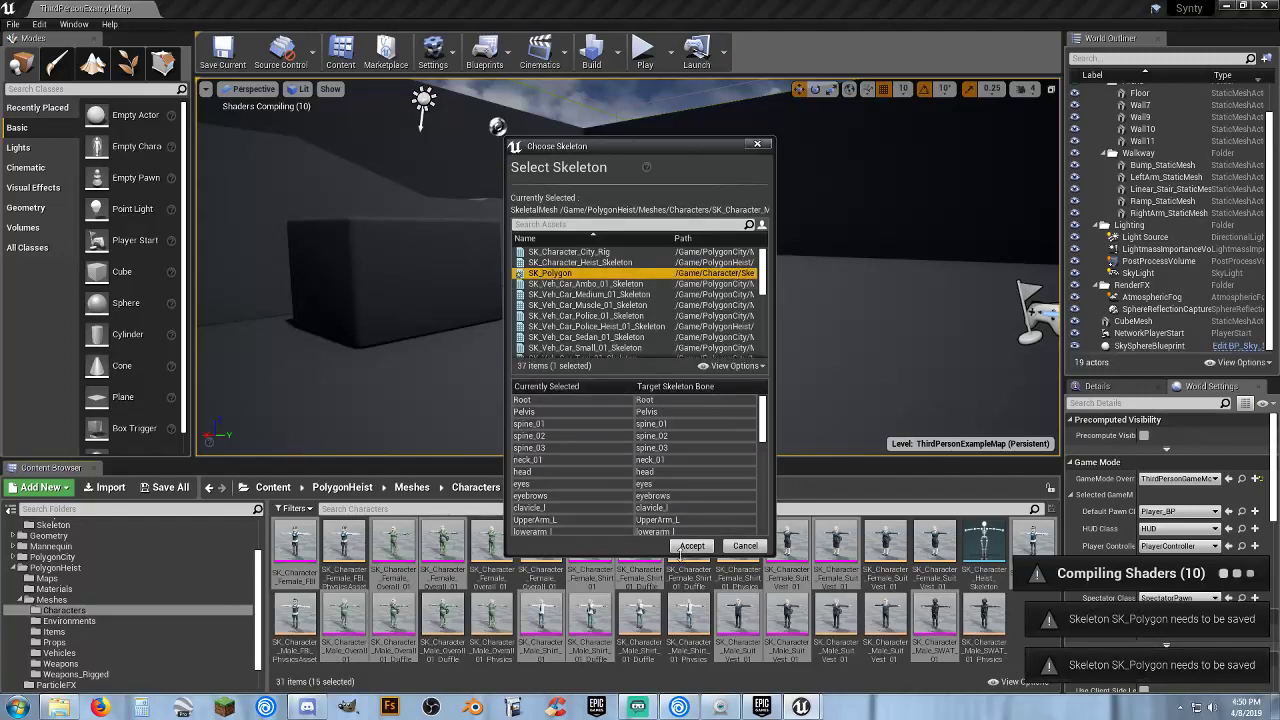
left_click(692, 545)
left_click(565, 273)
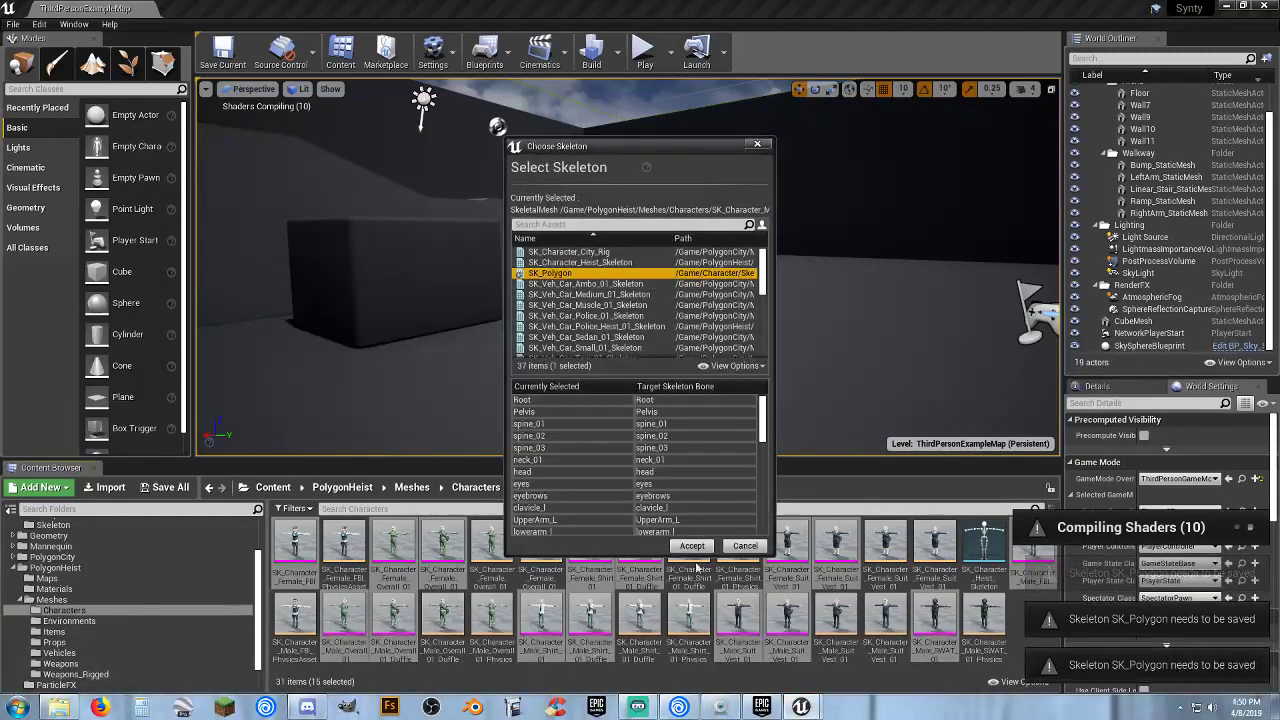
left_click(692, 545)
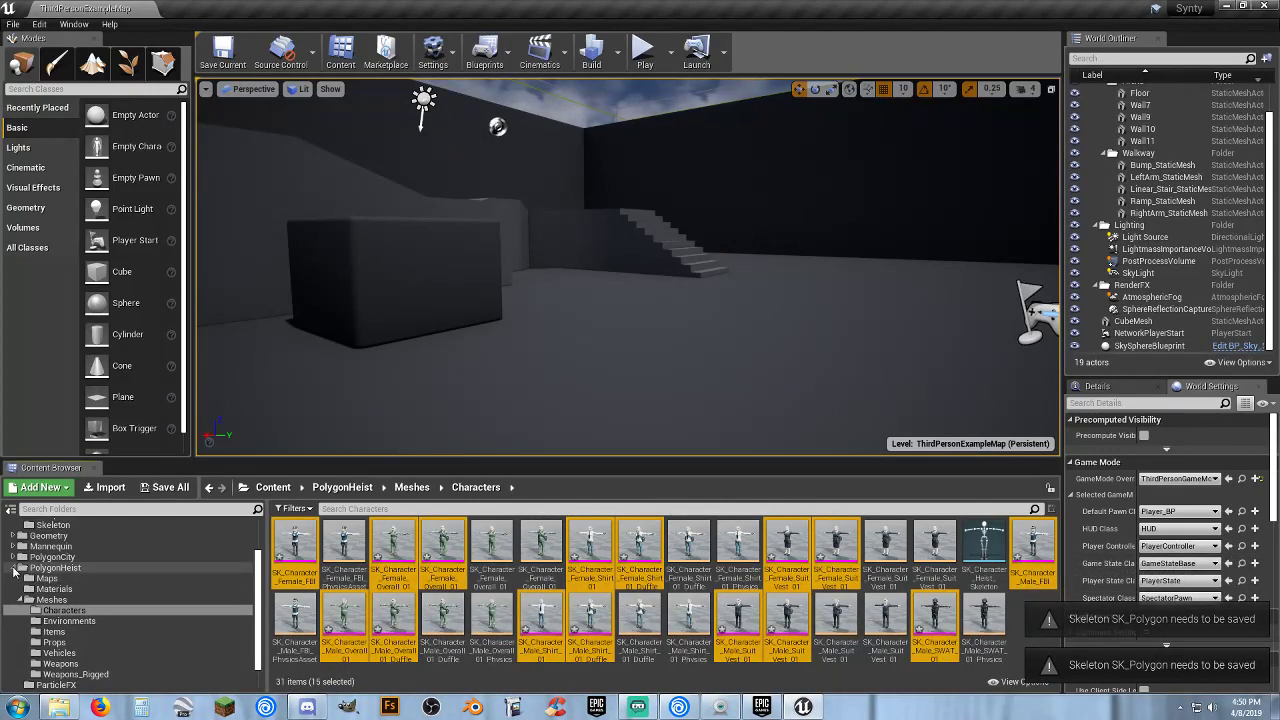
- Collapse the PolygonHeist folder and open PolygonCity's Meshes/Characters folder
left_click(15, 568)
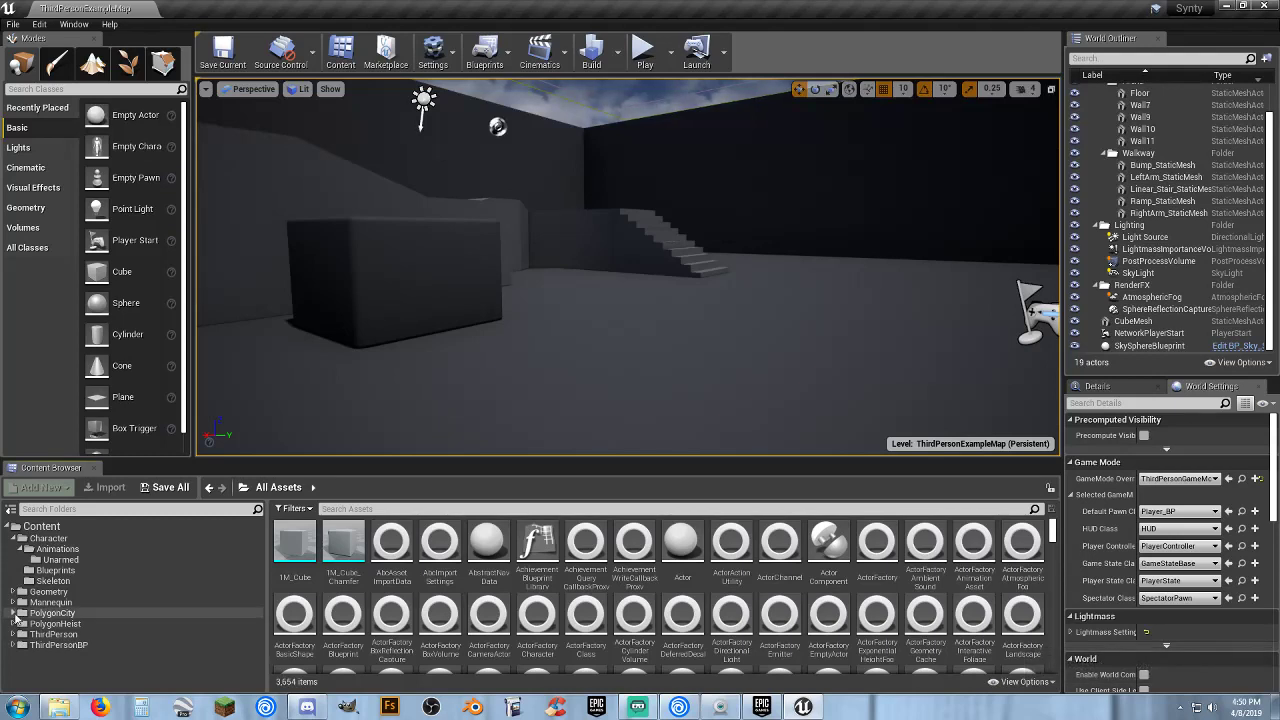
left_click(13, 613)
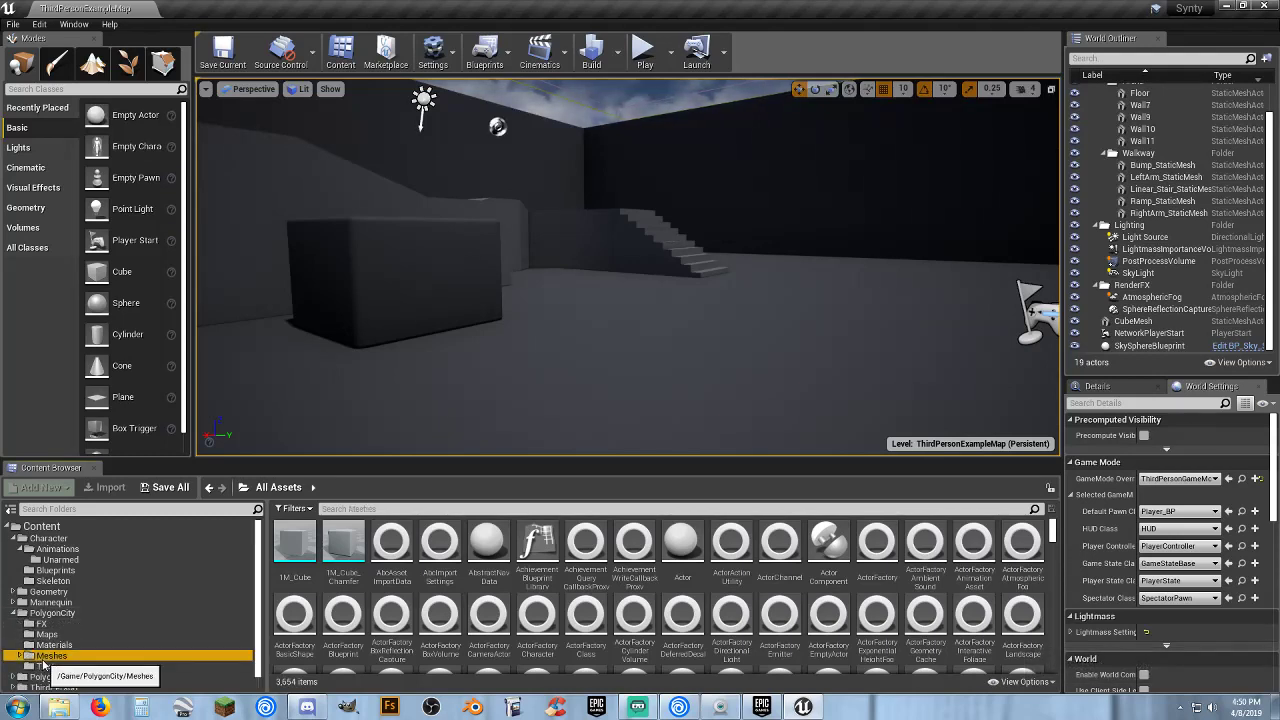
left_click(42, 658)
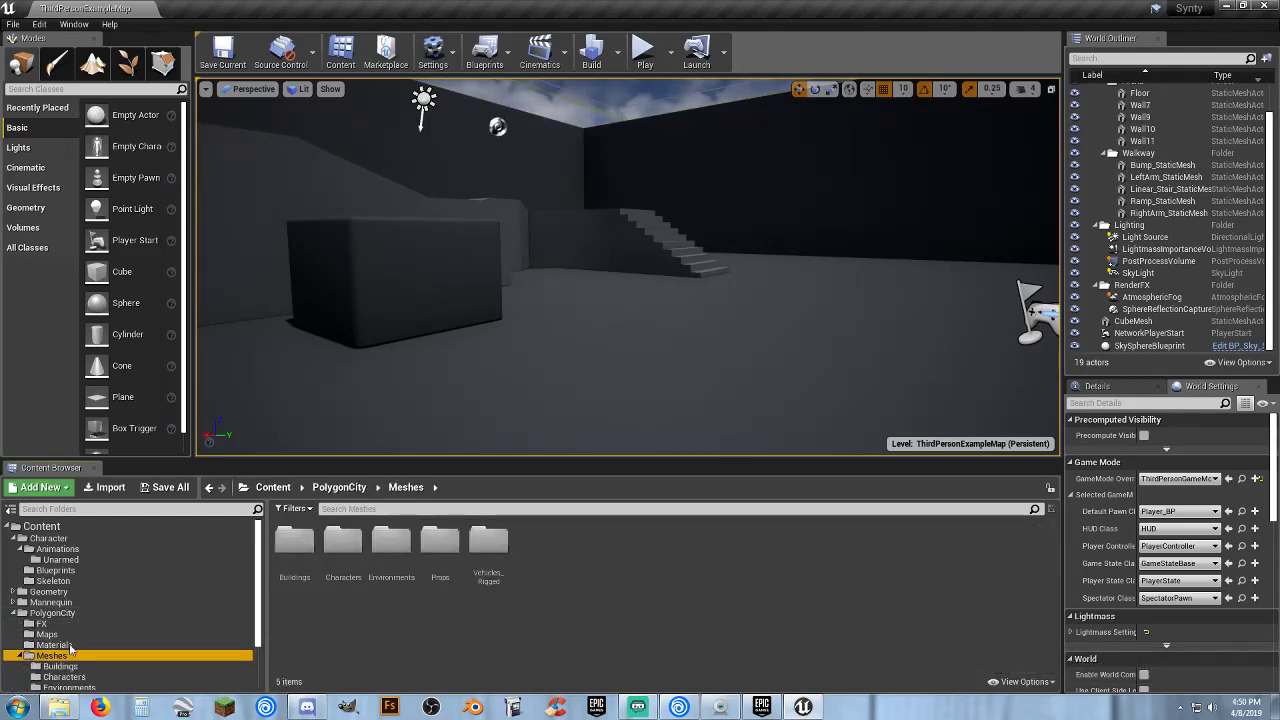
scroll(70, 648, "down", 2)
left_click(70, 613)
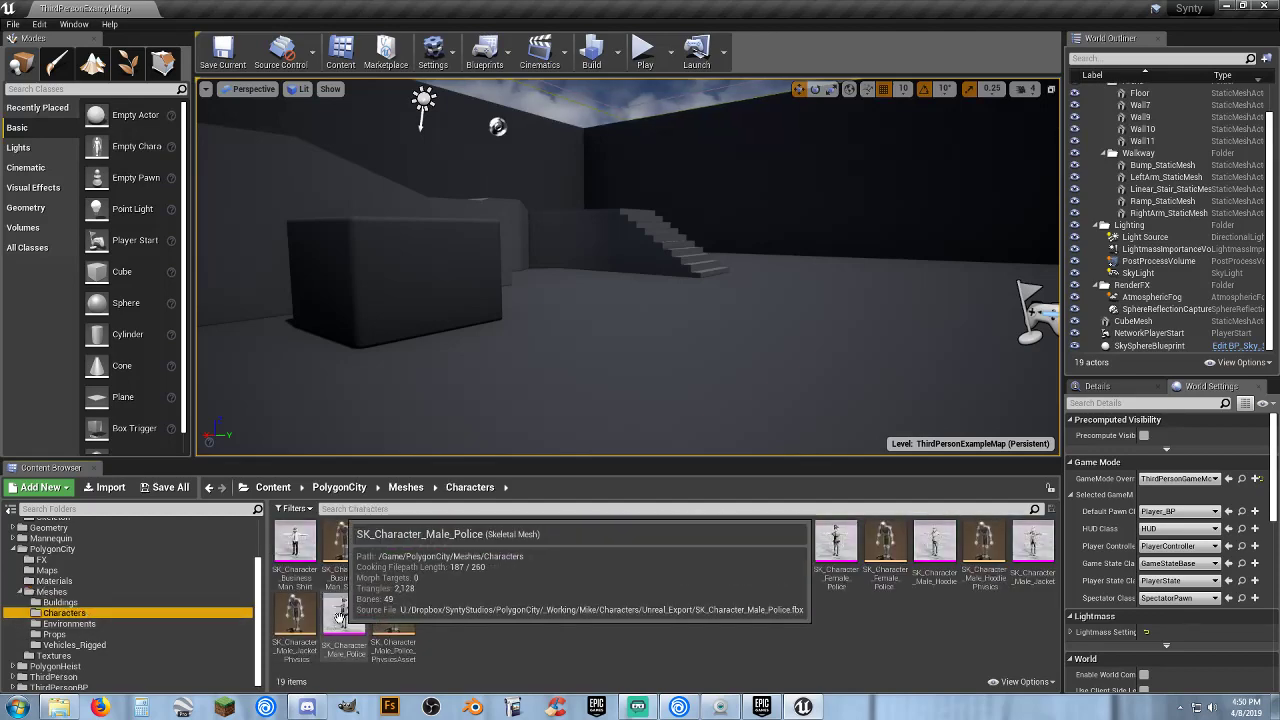
- Select all PolygonCity character meshes: BusinessMan Shirt and Suit, BusinessWoman, Female Coat, Jacket and Police, Male Hoodie, Jacket and Police, without the physics assets
left_click(295, 545)
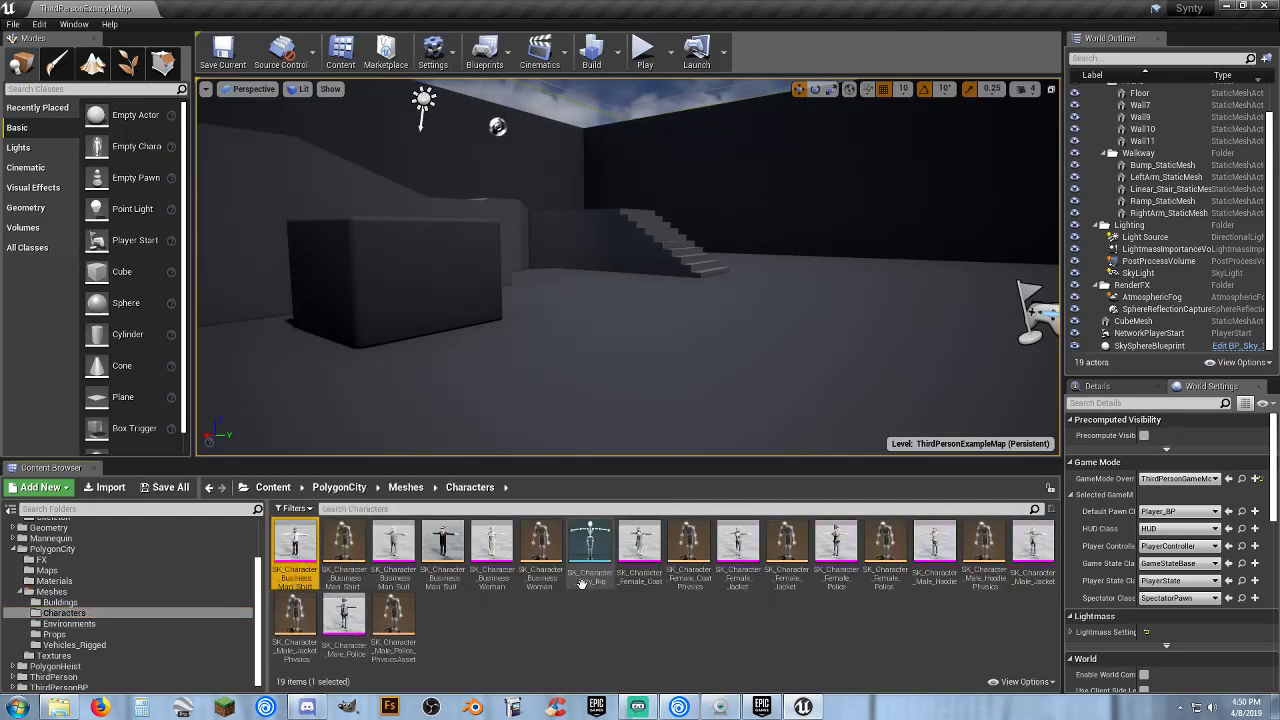
left_click(393, 548, "ctrl")
left_click(491, 548, "ctrl")
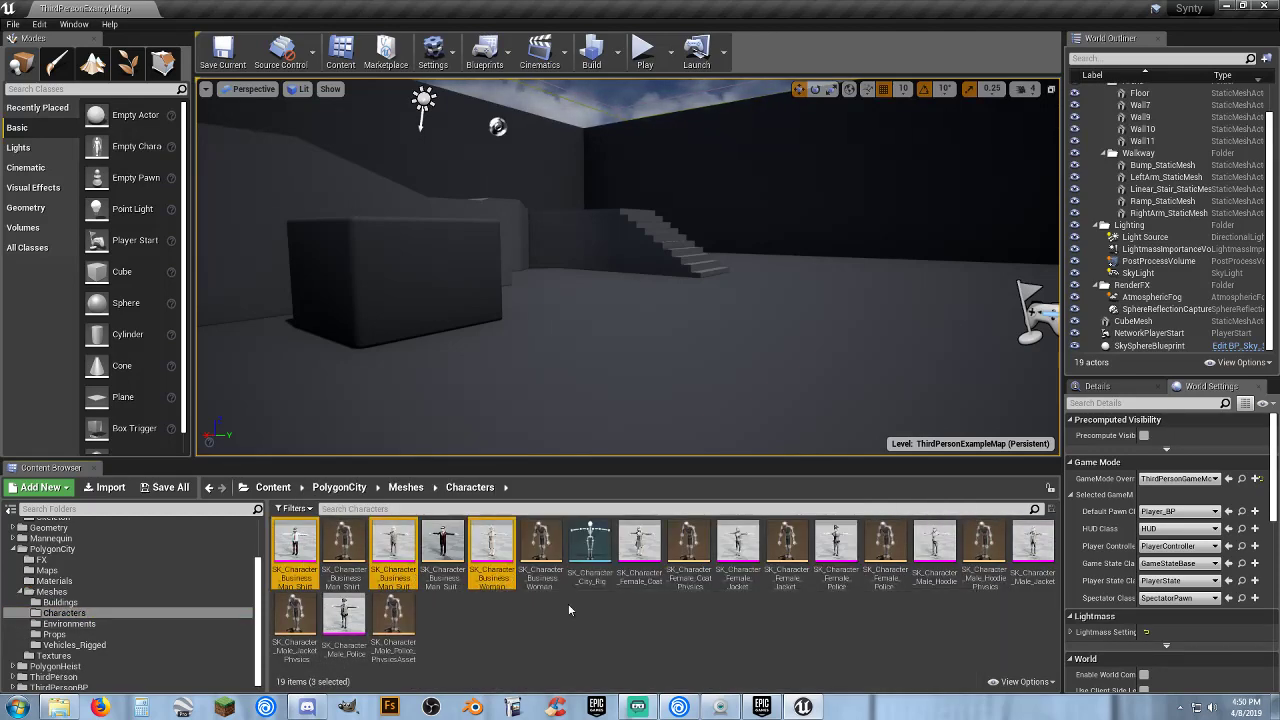
left_click(640, 548, "ctrl")
left_click(737, 548, "ctrl")
left_click(835, 548, "ctrl")
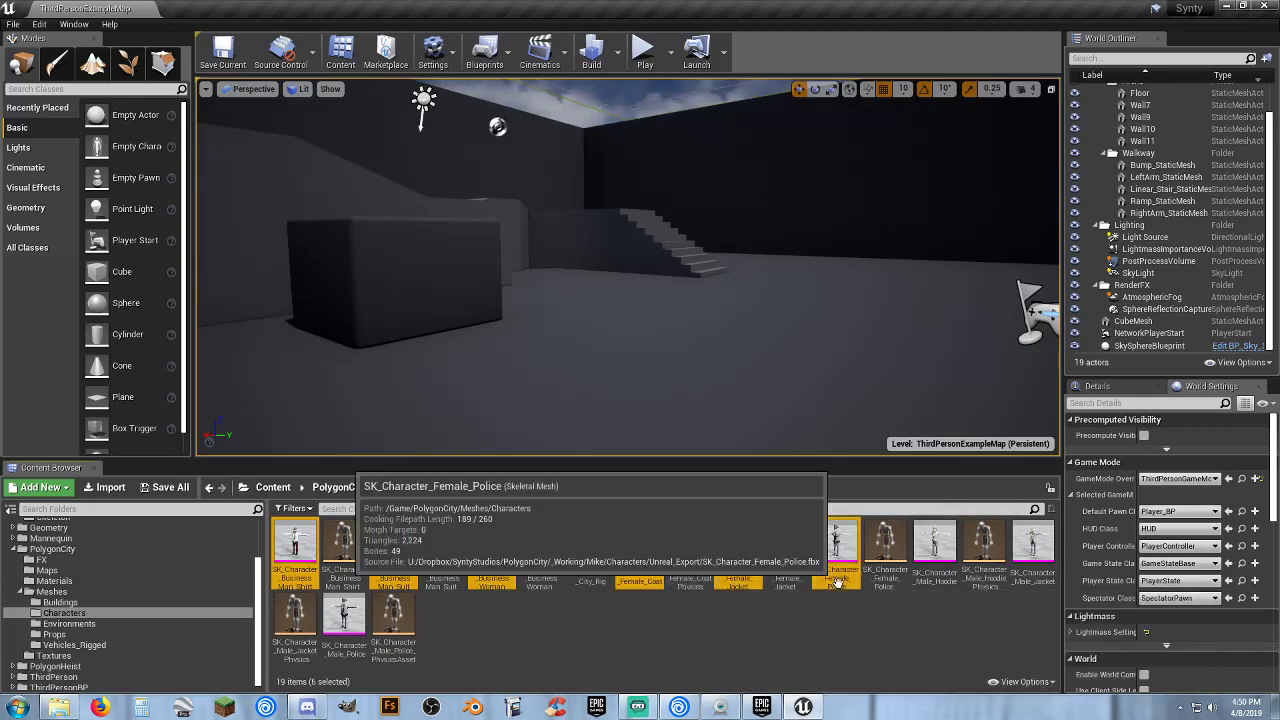
left_click(935, 548, "ctrl")
left_click(1033, 548, "ctrl")
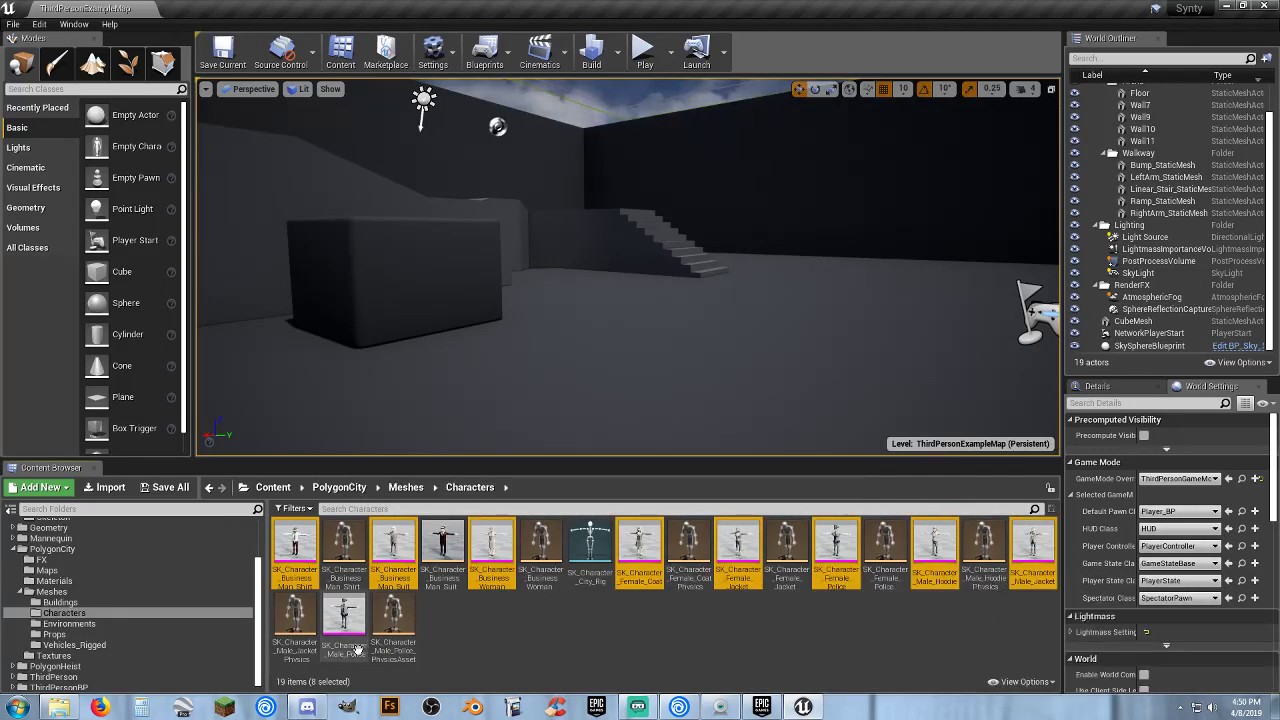
left_click(344, 615, "ctrl")
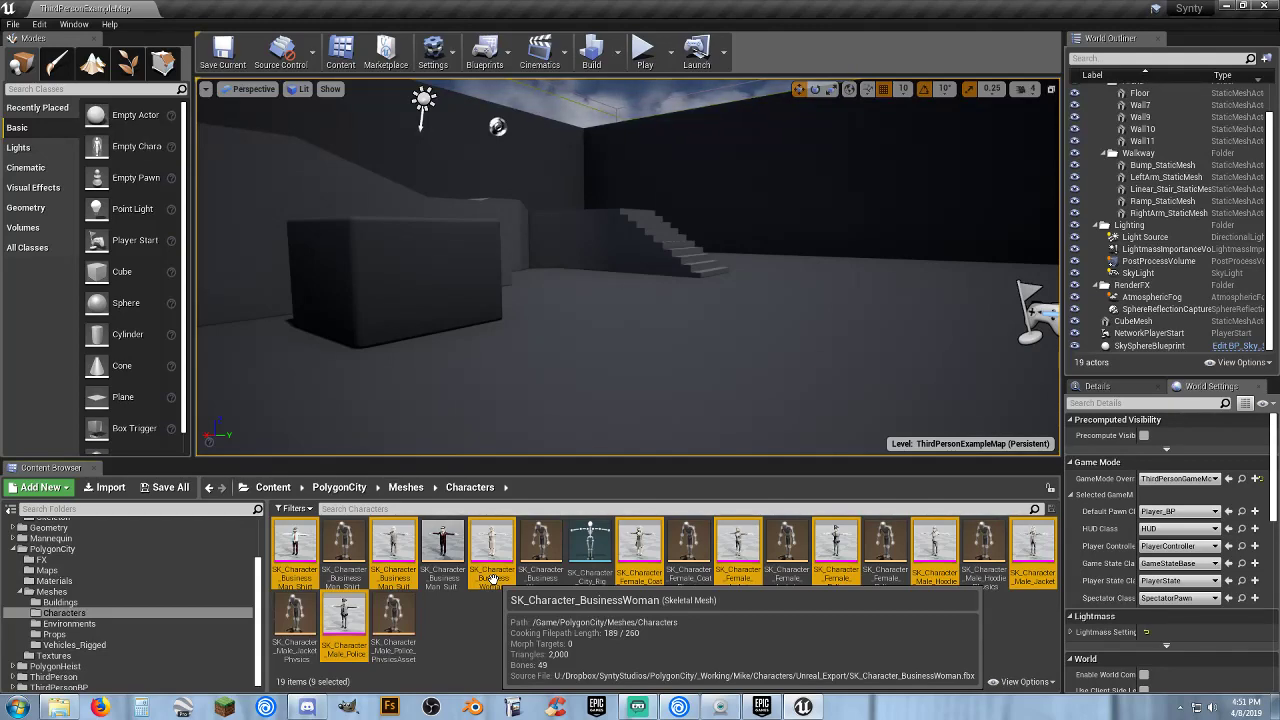
- Assign the SK_Polygon skeleton to the selected BusinessMan Shirt, BusinessMan Suit and BusinessWoman meshes
right_click(492, 580)
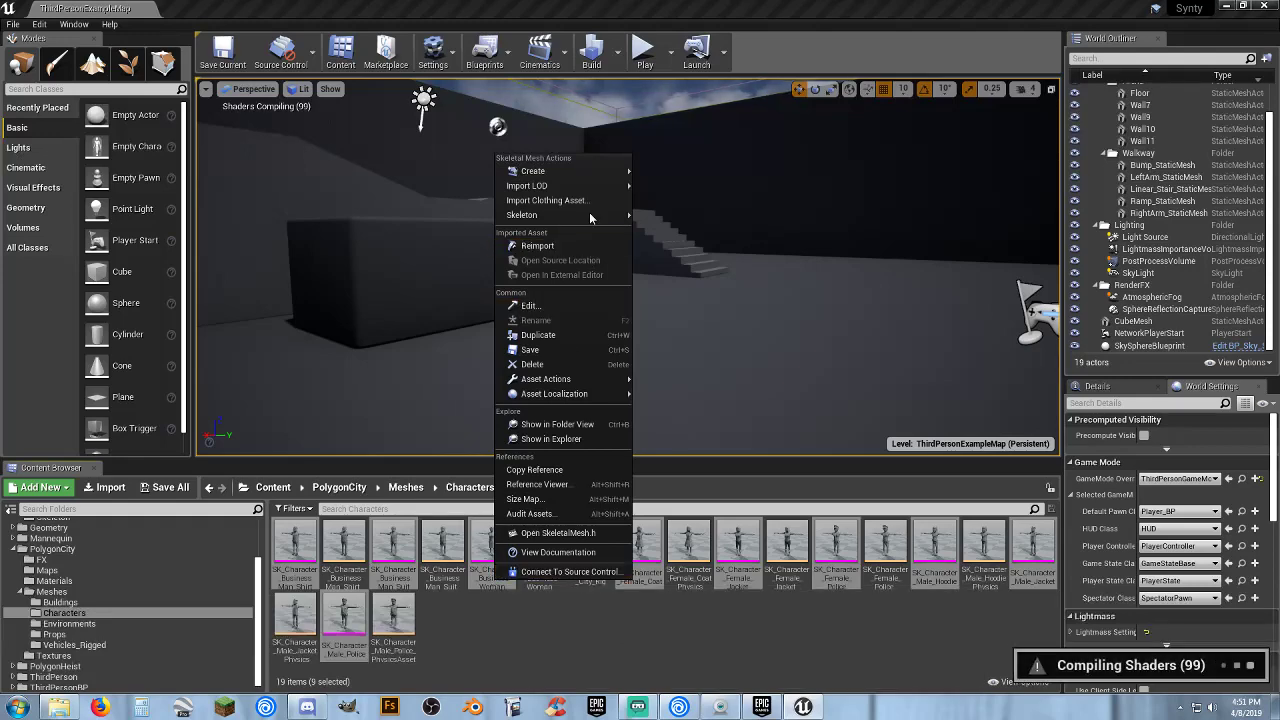
mouse_move(608, 218)
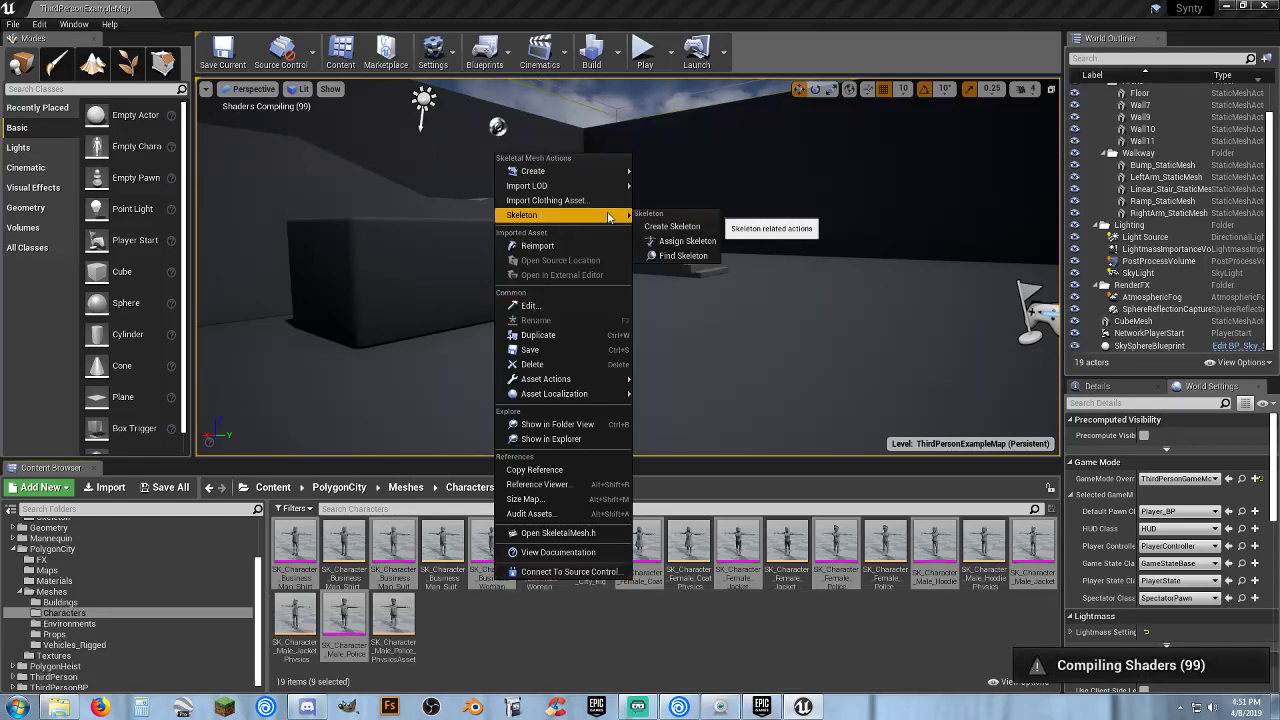
left_click(690, 242)
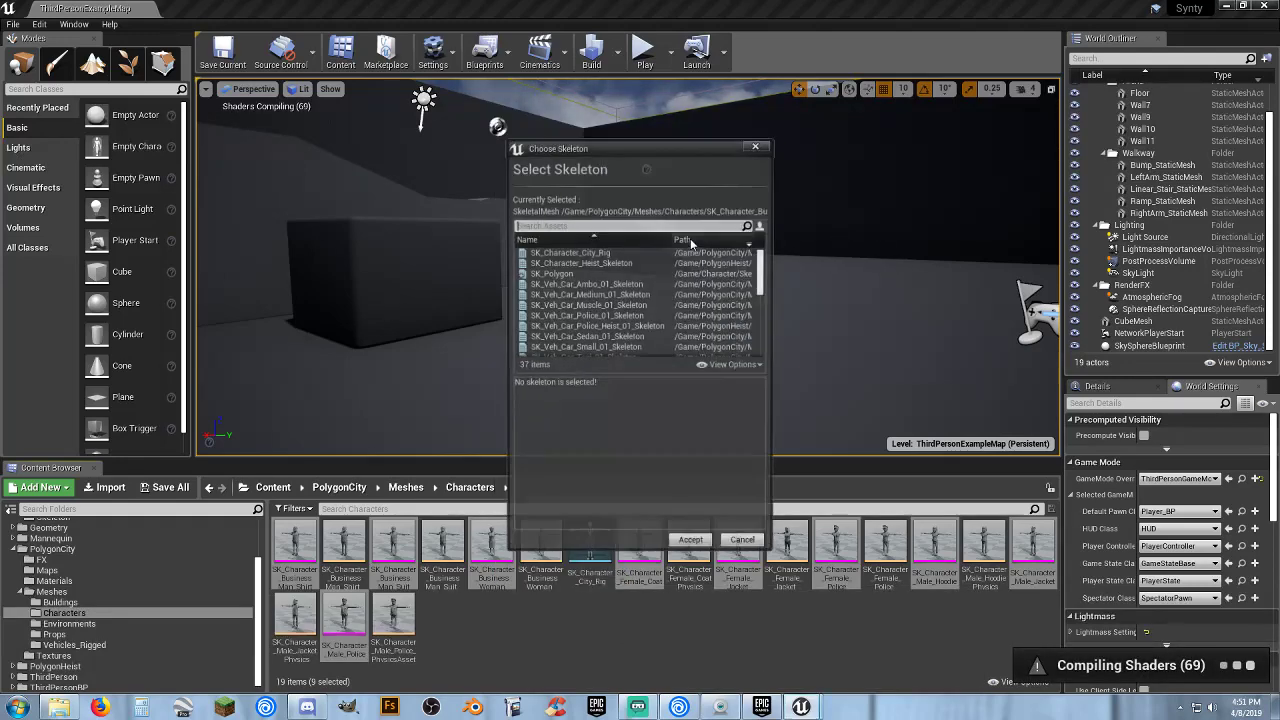
left_click(565, 273)
left_click(692, 545)
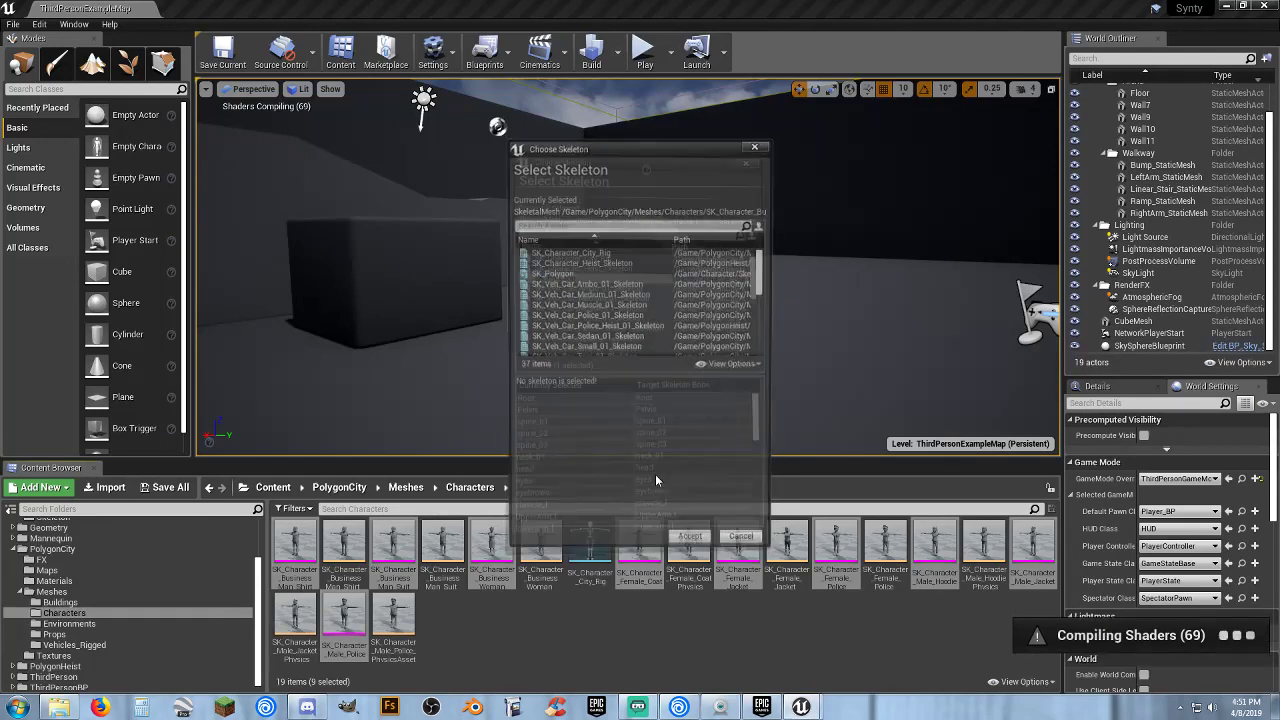
left_click(560, 273)
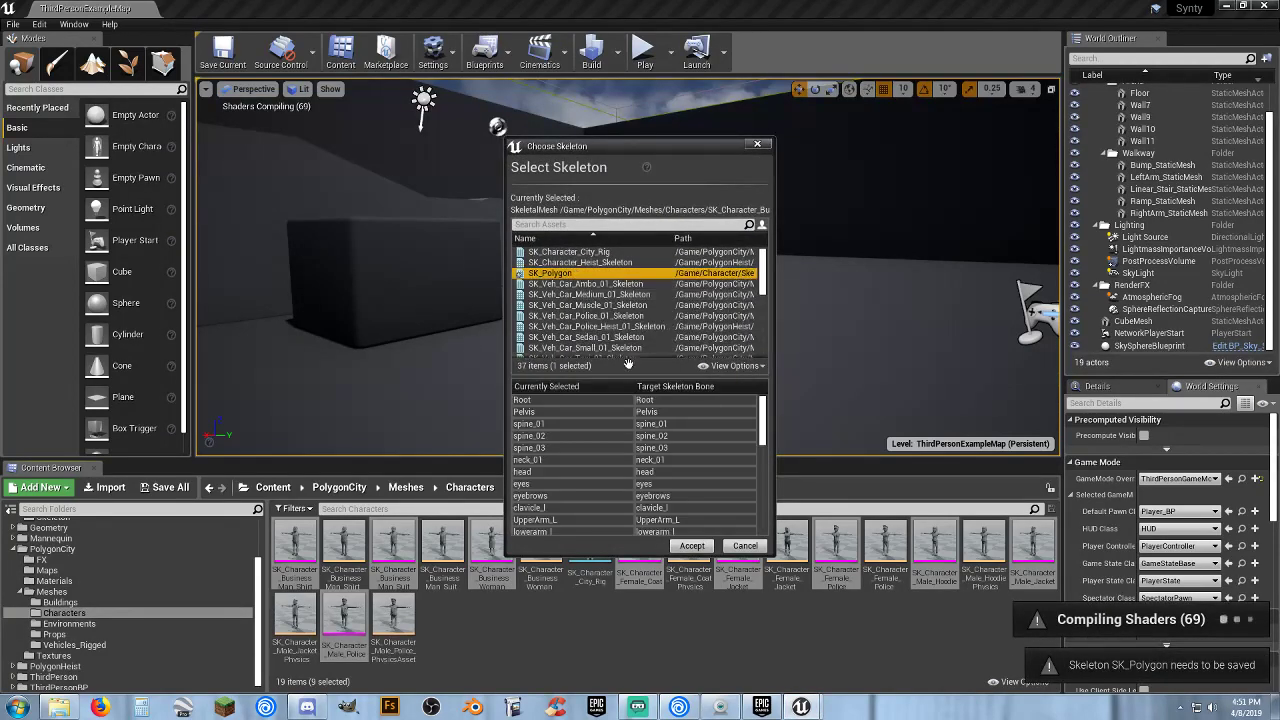
left_click(692, 545)
left_click(560, 273)
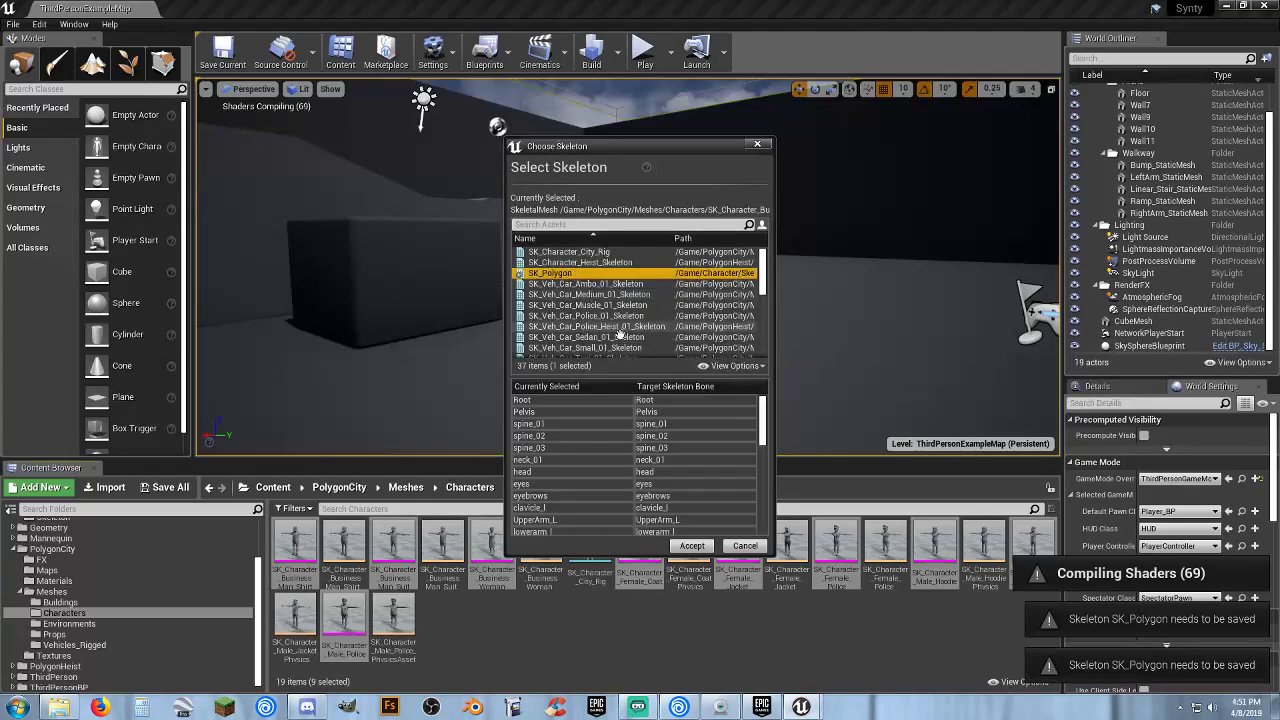
left_click(692, 545)
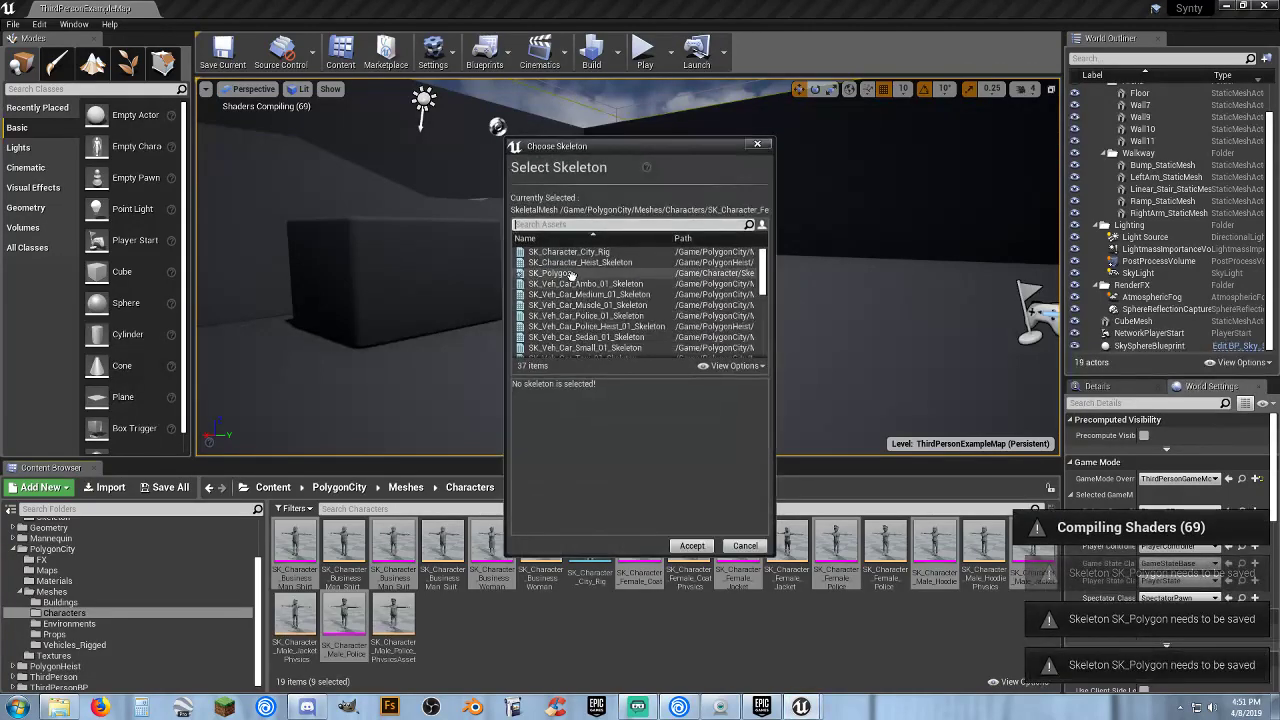
- Assign SK_Polygon to the three selected female PolygonCity meshes: Coat, Jacket and Police
left_click(570, 275)
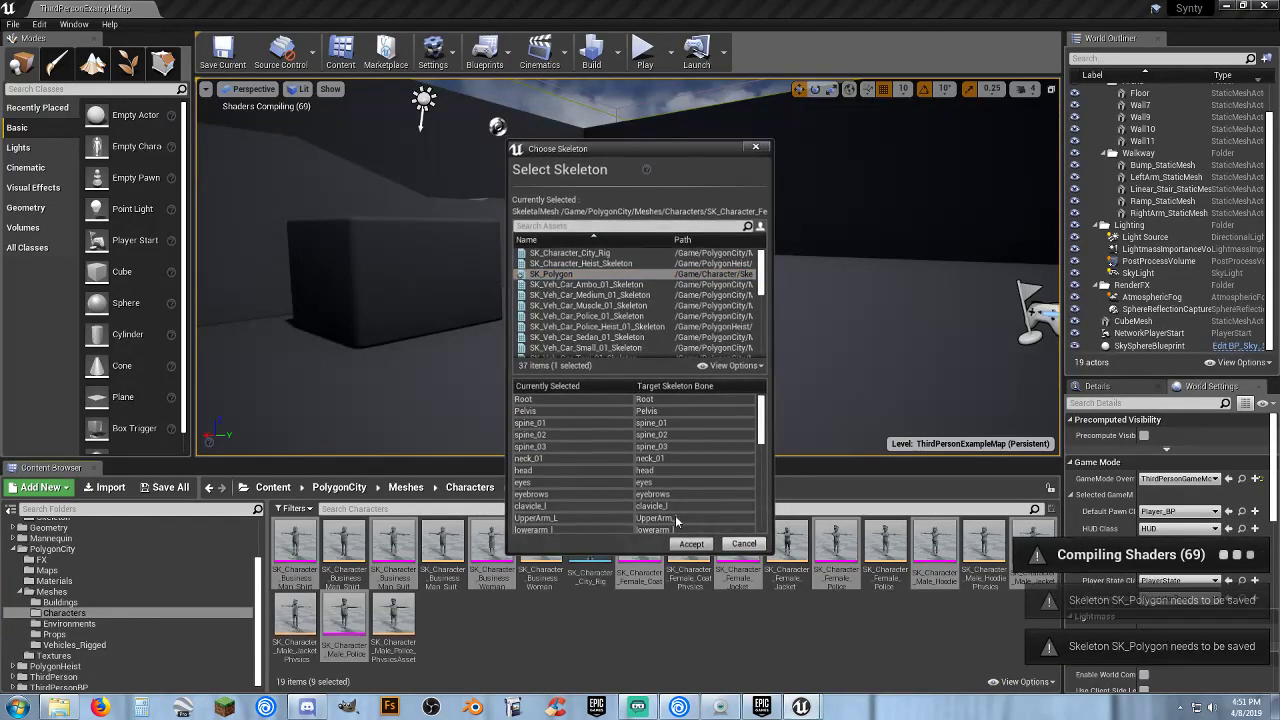
left_click(691, 543)
left_click(560, 273)
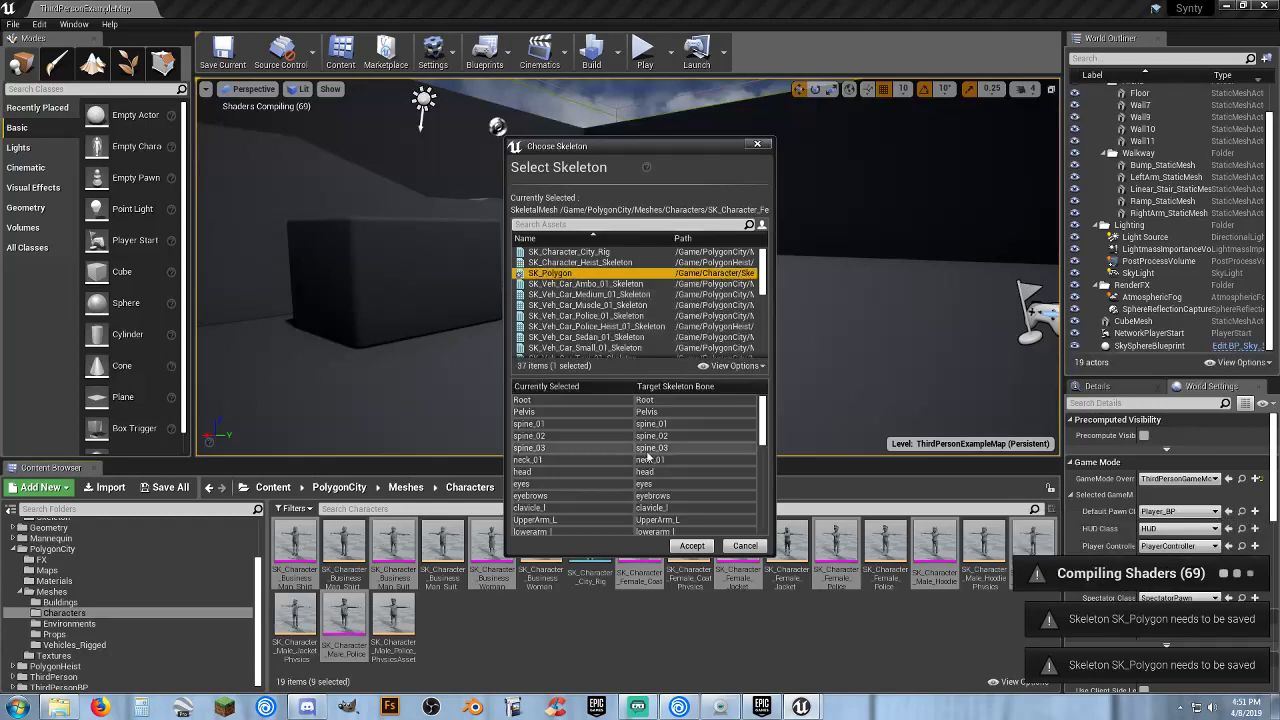
left_click(692, 546)
left_click(560, 273)
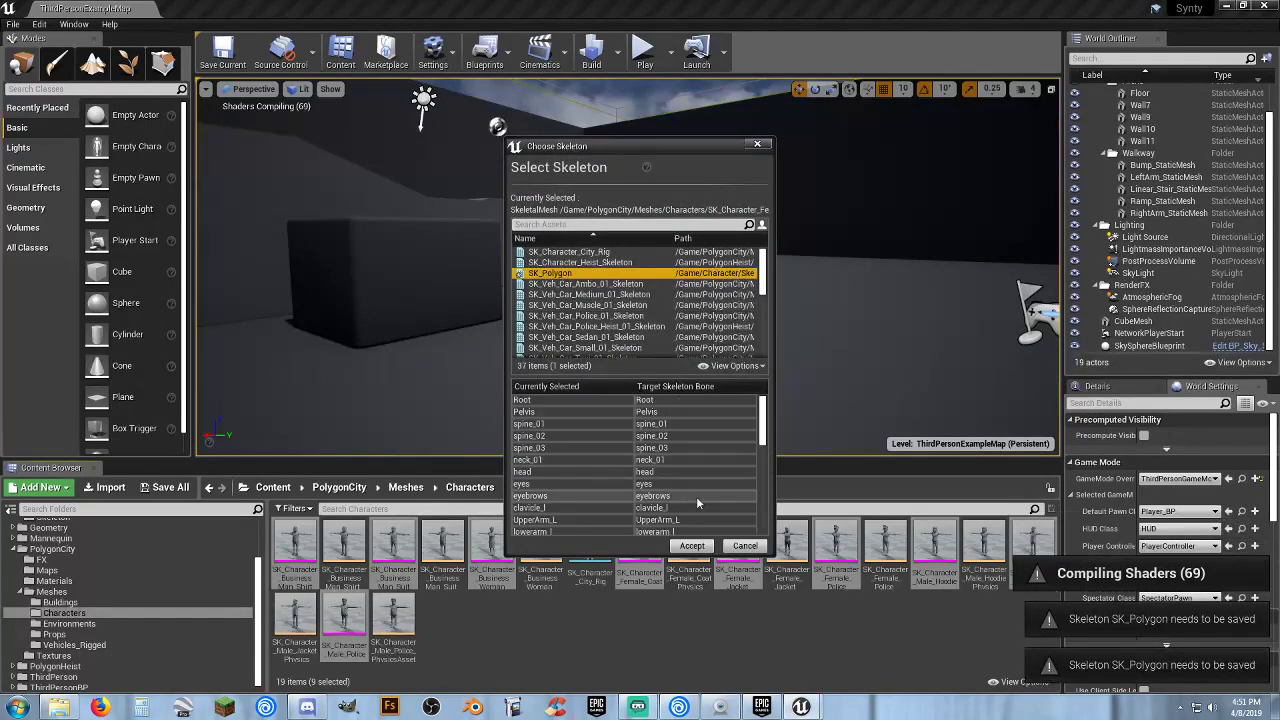
left_click(692, 545)
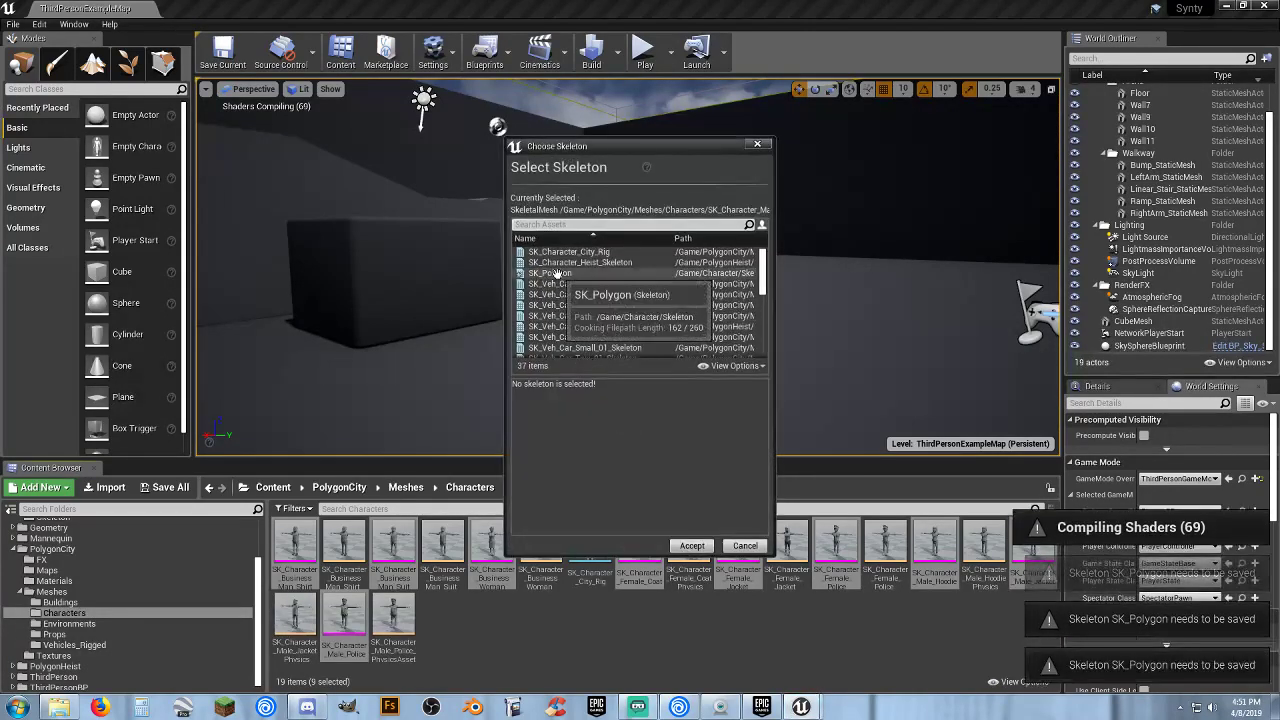
- Assign SK_Polygon to the three selected male PolygonCity meshes: Hoodie, Jacket and Police
left_click(556, 273)
left_click(692, 546)
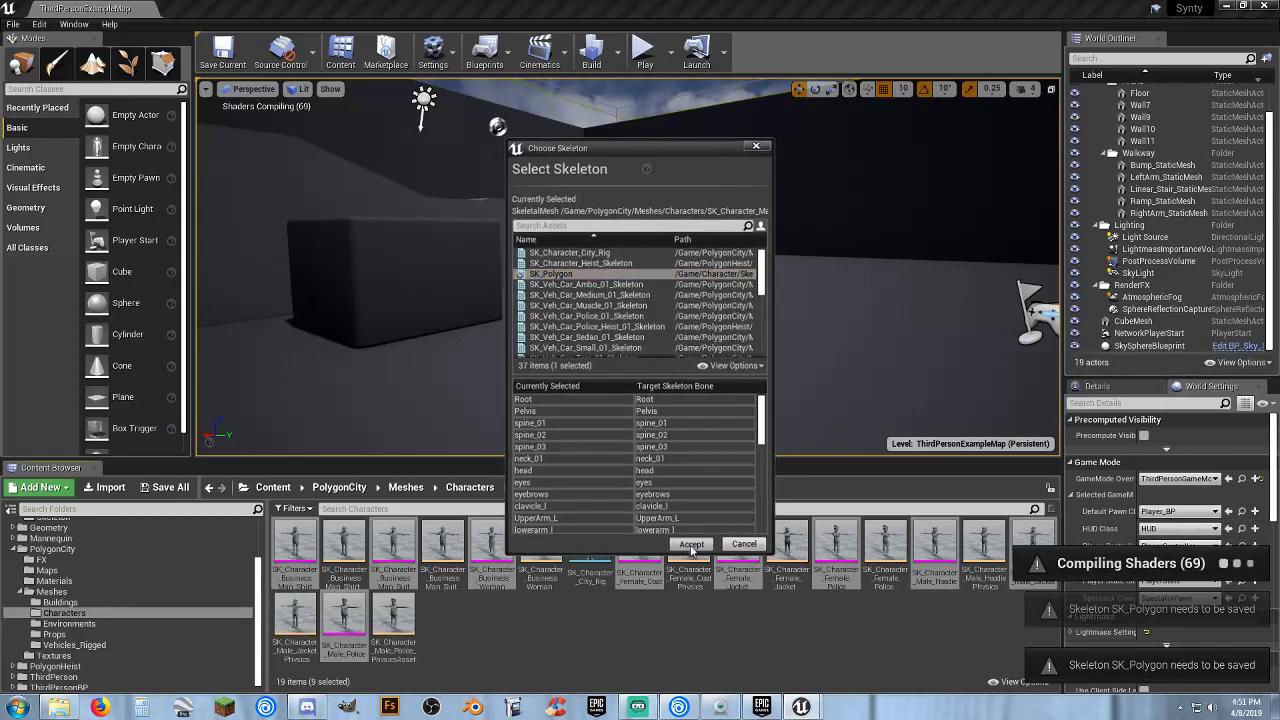
left_click(590, 273)
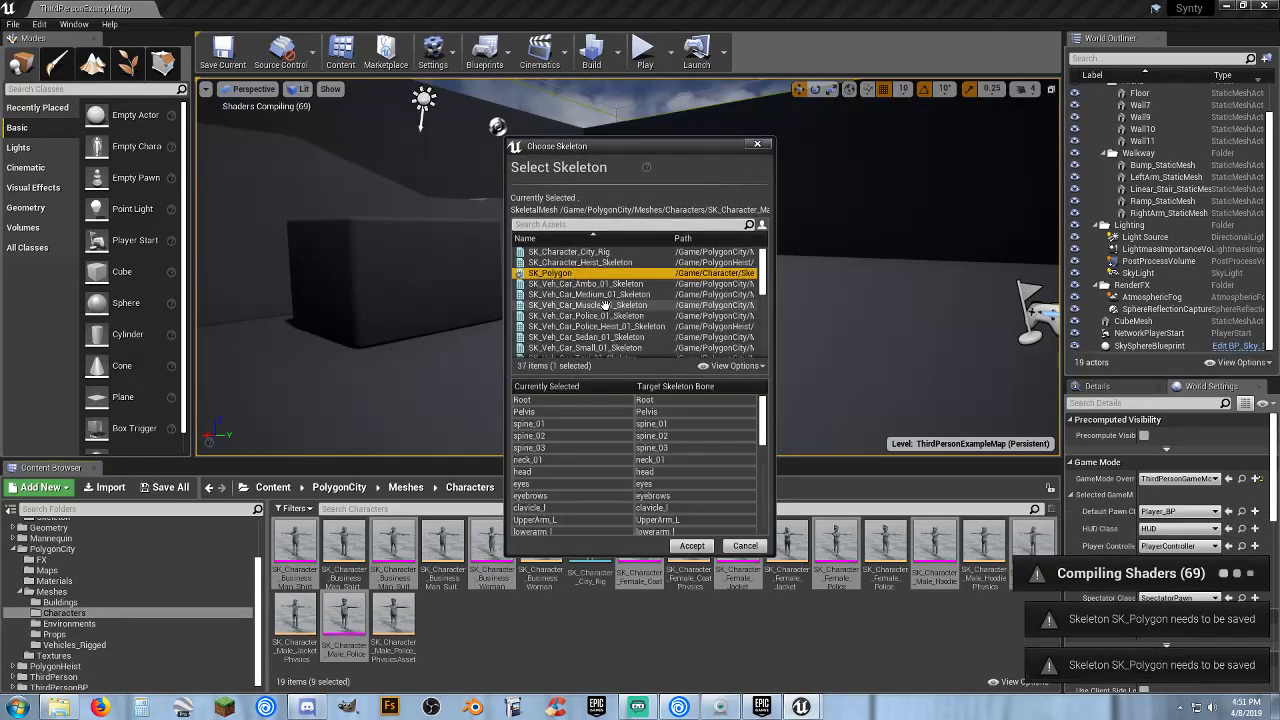
left_click(692, 545)
left_click(549, 273)
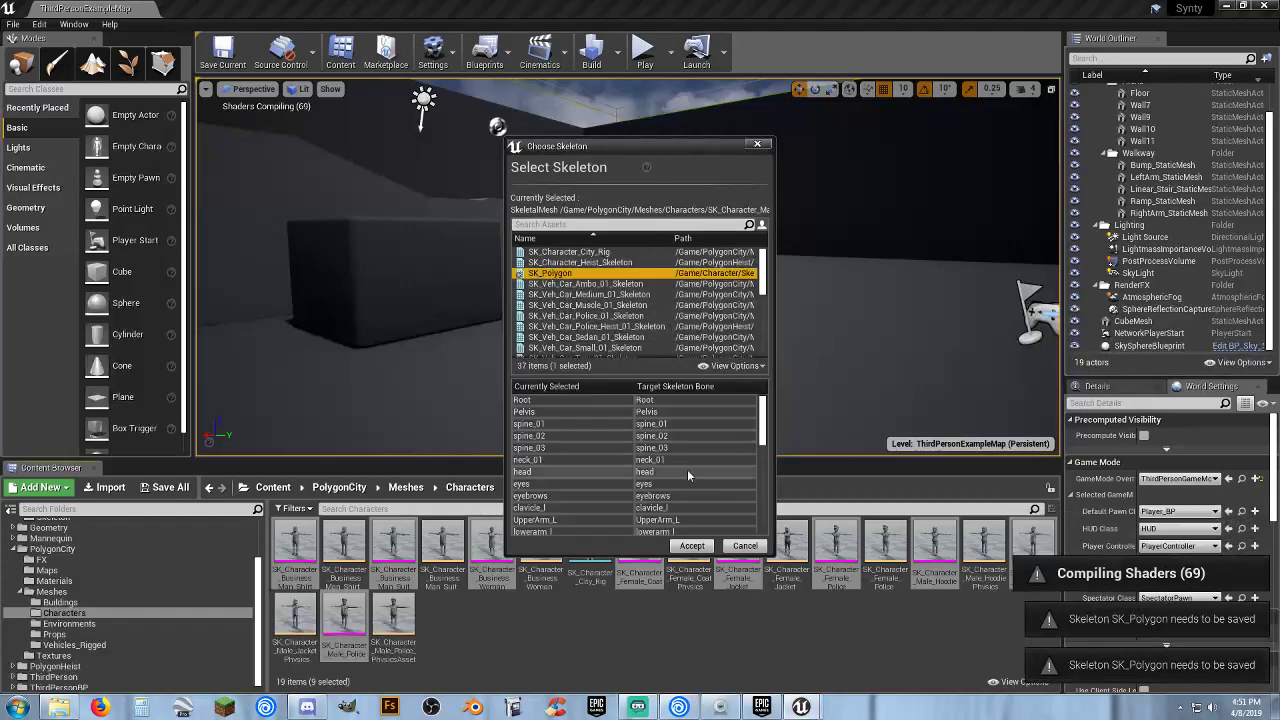
left_click(692, 546)
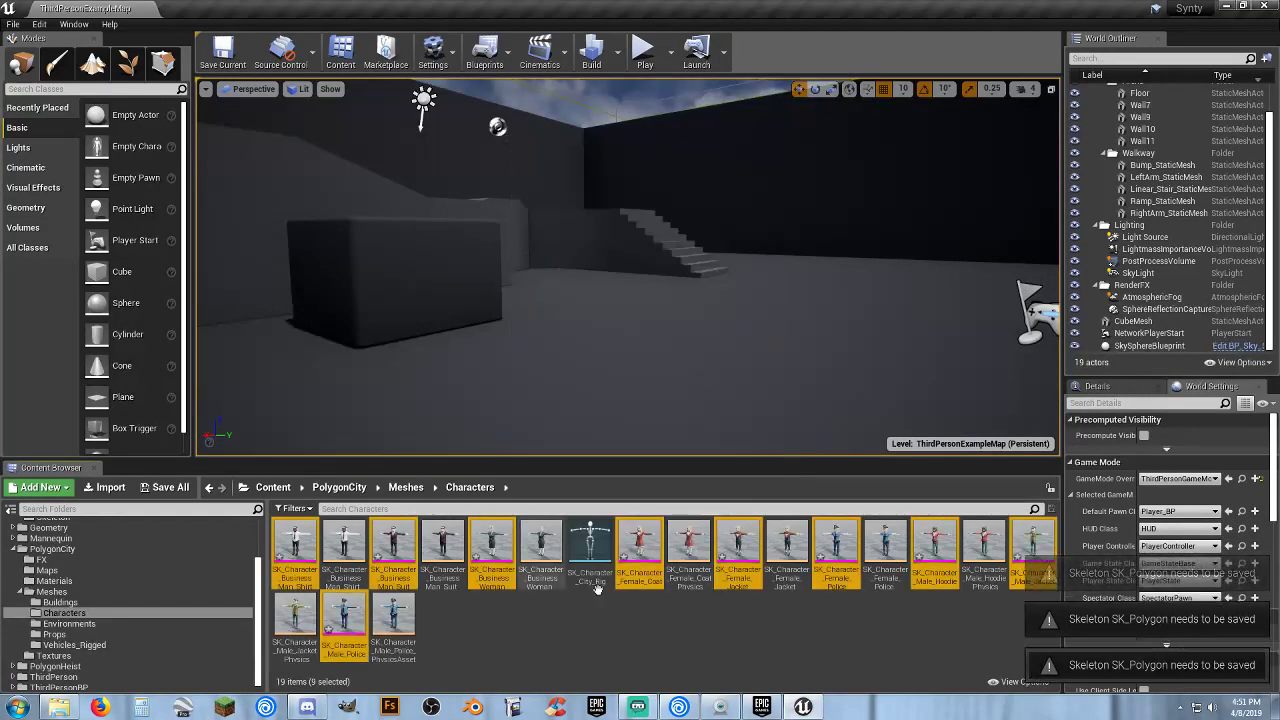
- Deselect the character meshes and save all modified assets
left_click(121, 613)
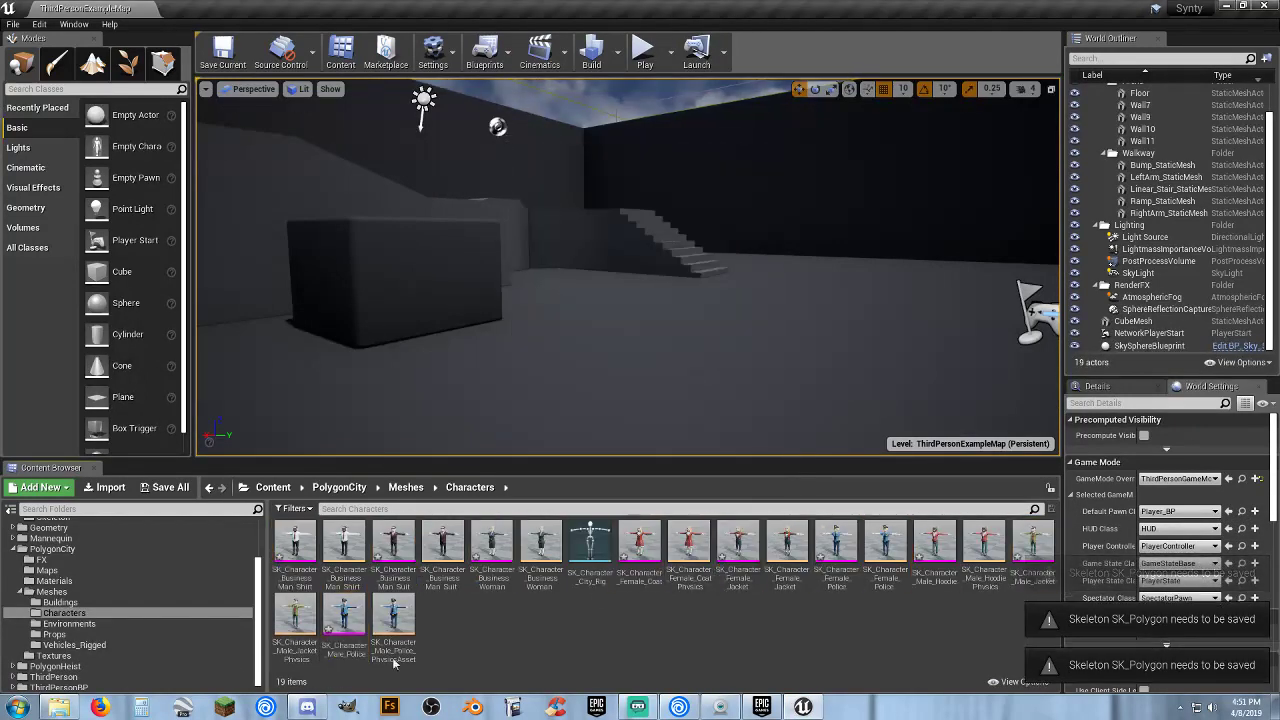
left_click(190, 487)
left_click(760, 475)
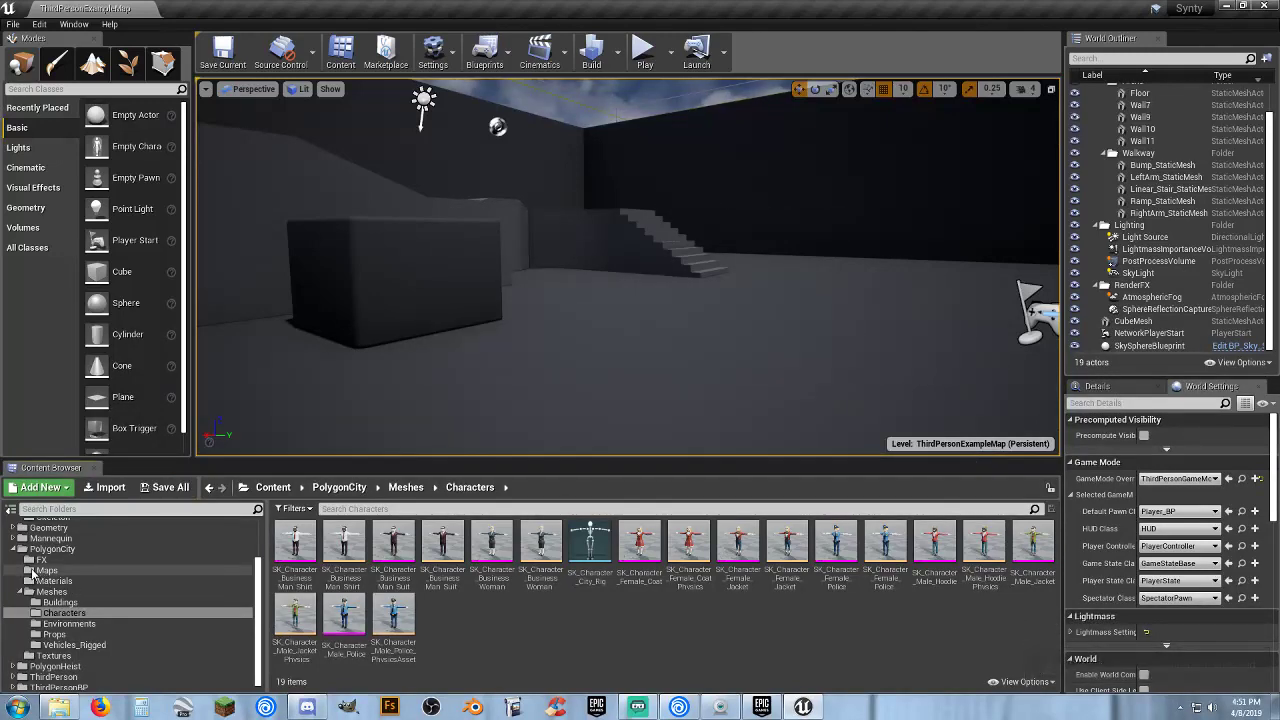
- Open SK_Polygon from the Character/Skeleton folder, examine its bone tree and Retarget Manager rig setup, and close it
left_click(17, 553)
left_click(60, 560)
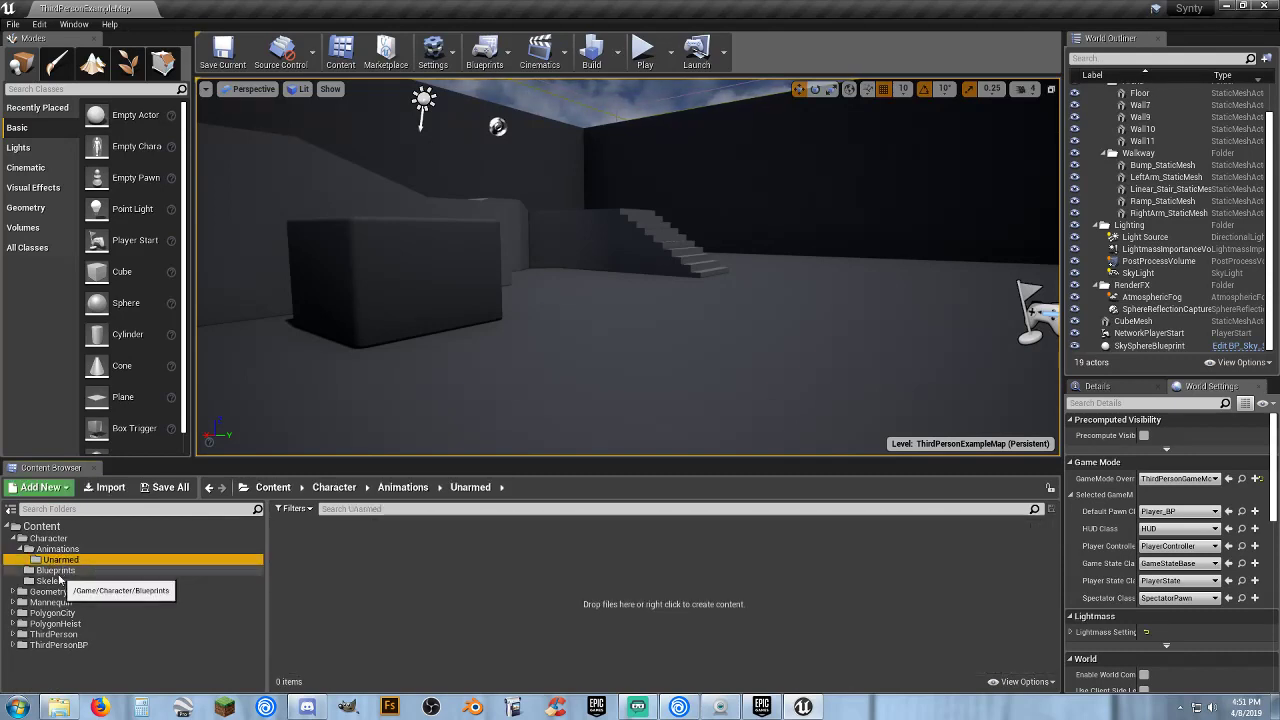
left_click(53, 581)
double_click(300, 547)
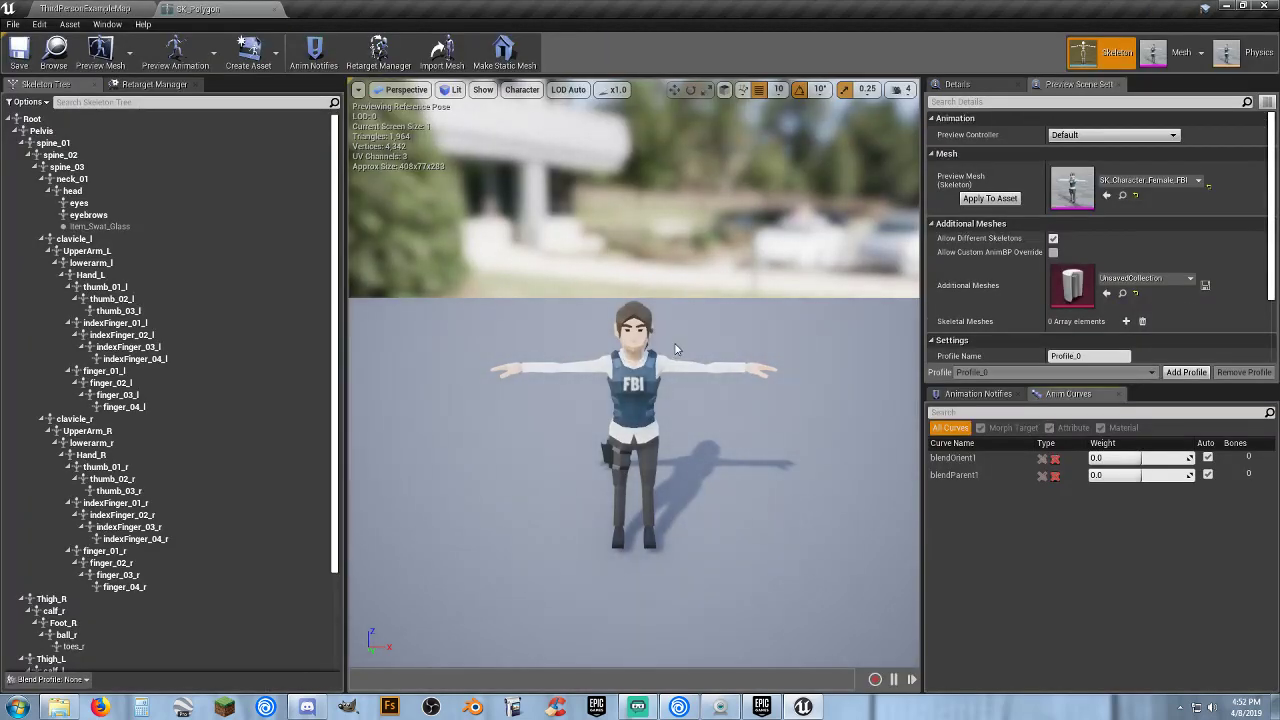
left_click(150, 85)
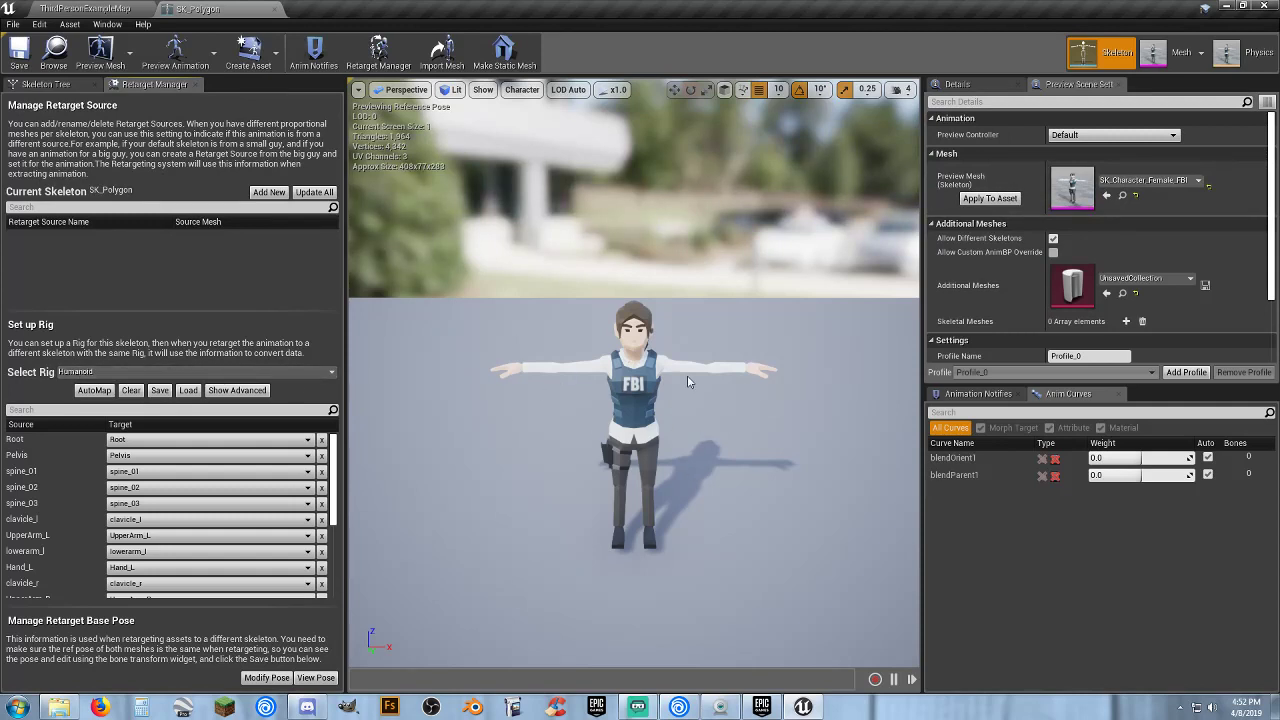
left_click(276, 10)
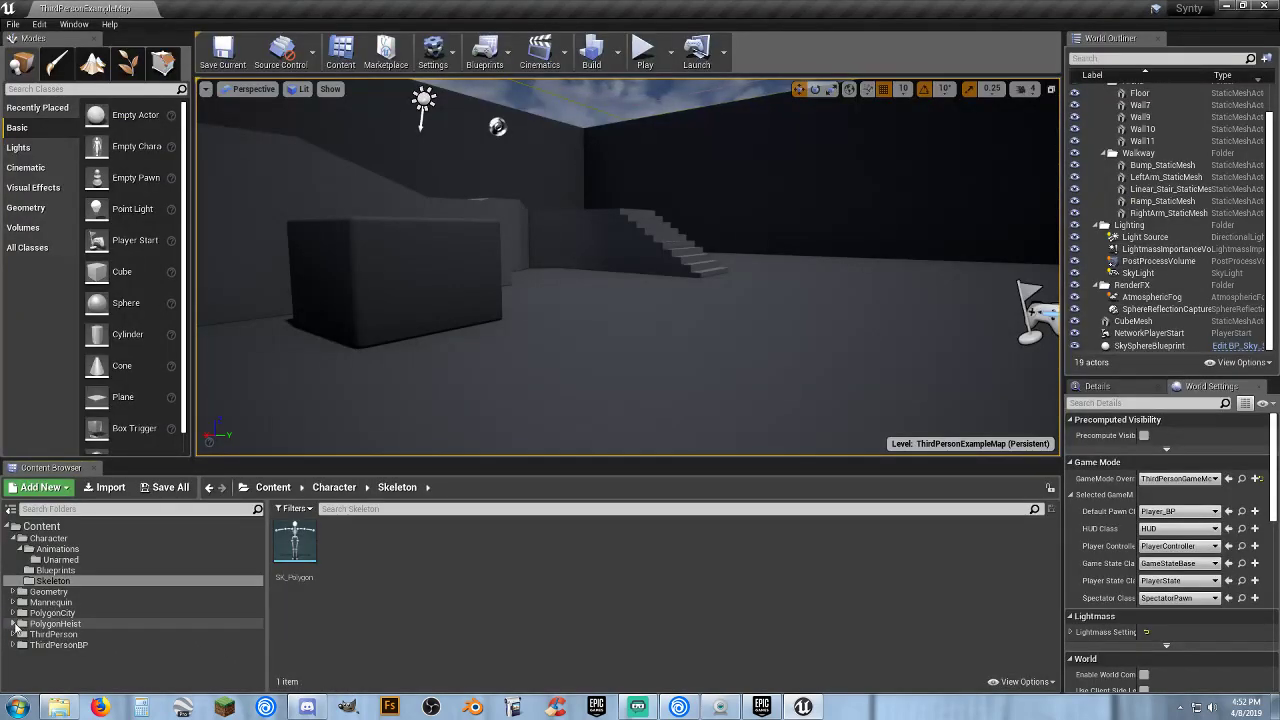
- Set SK_Polygon's preview mesh to SK_Character_Male_FBI, apply it to the asset and close the skeleton editor
double_click(293, 545)
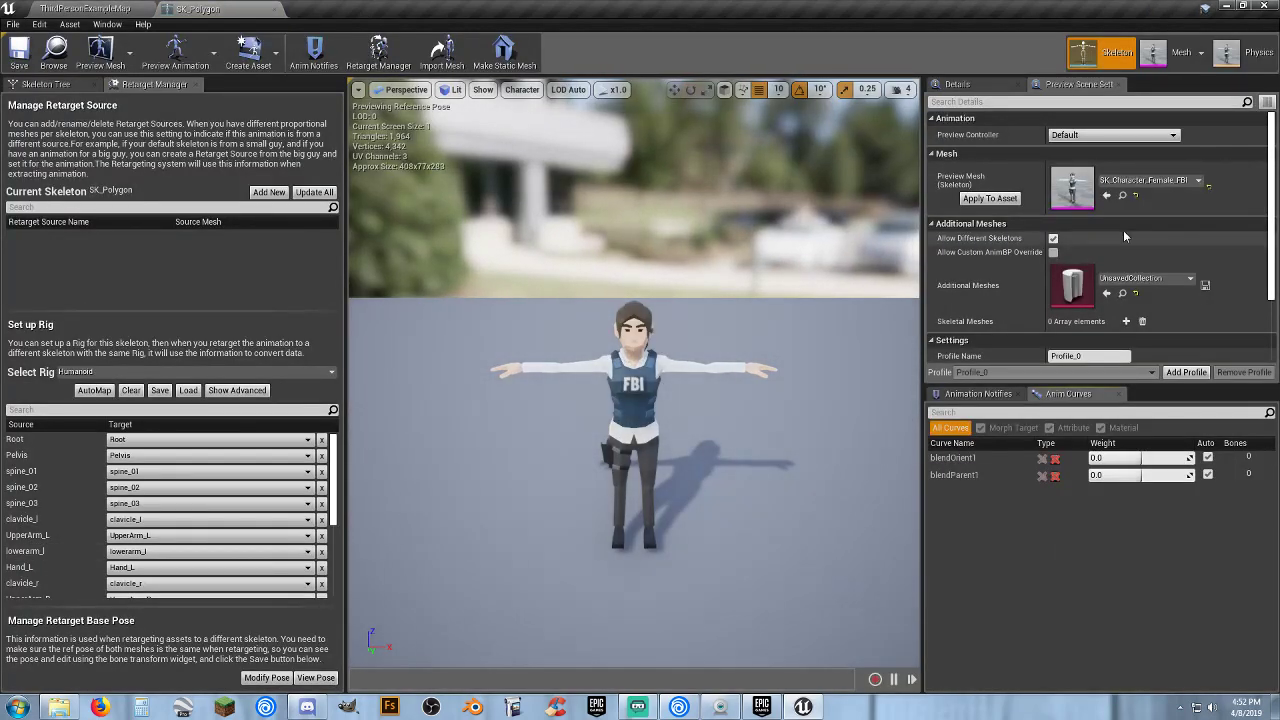
left_click(1180, 190)
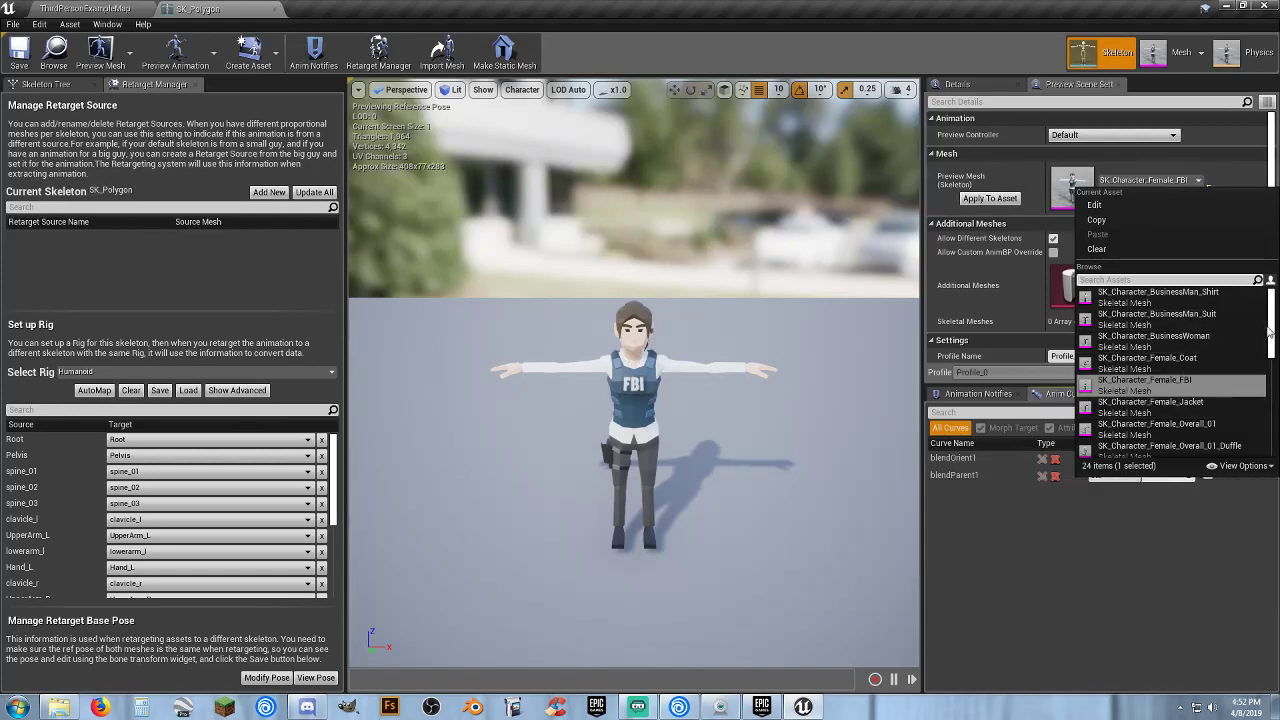
scroll(1263, 370, "down", 4)
scroll(1265, 380, "down", 1)
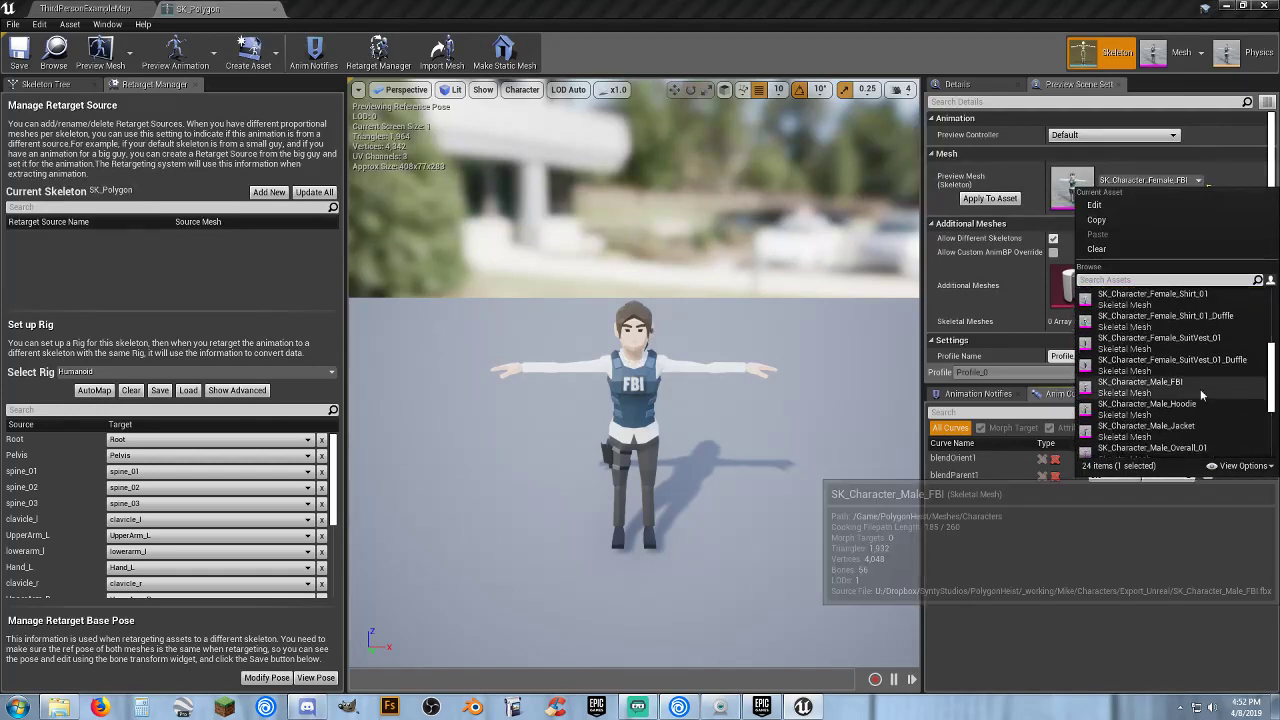
left_click(1177, 388)
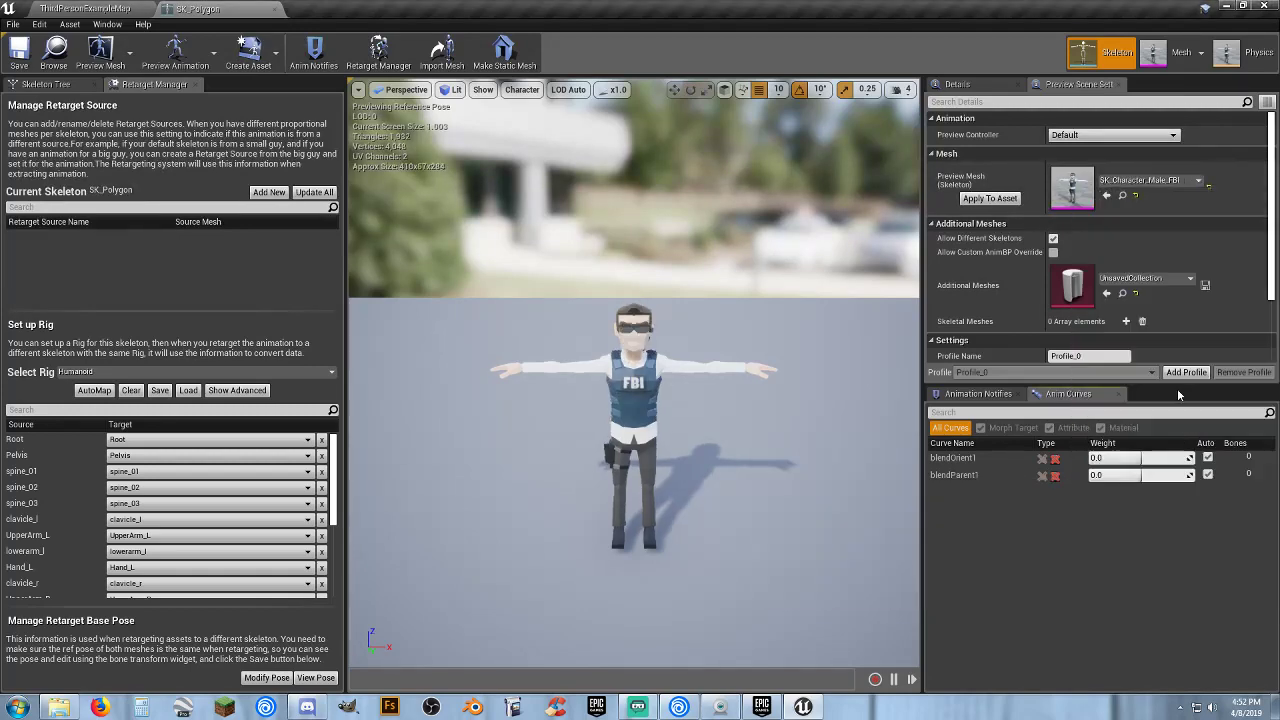
left_click(989, 198)
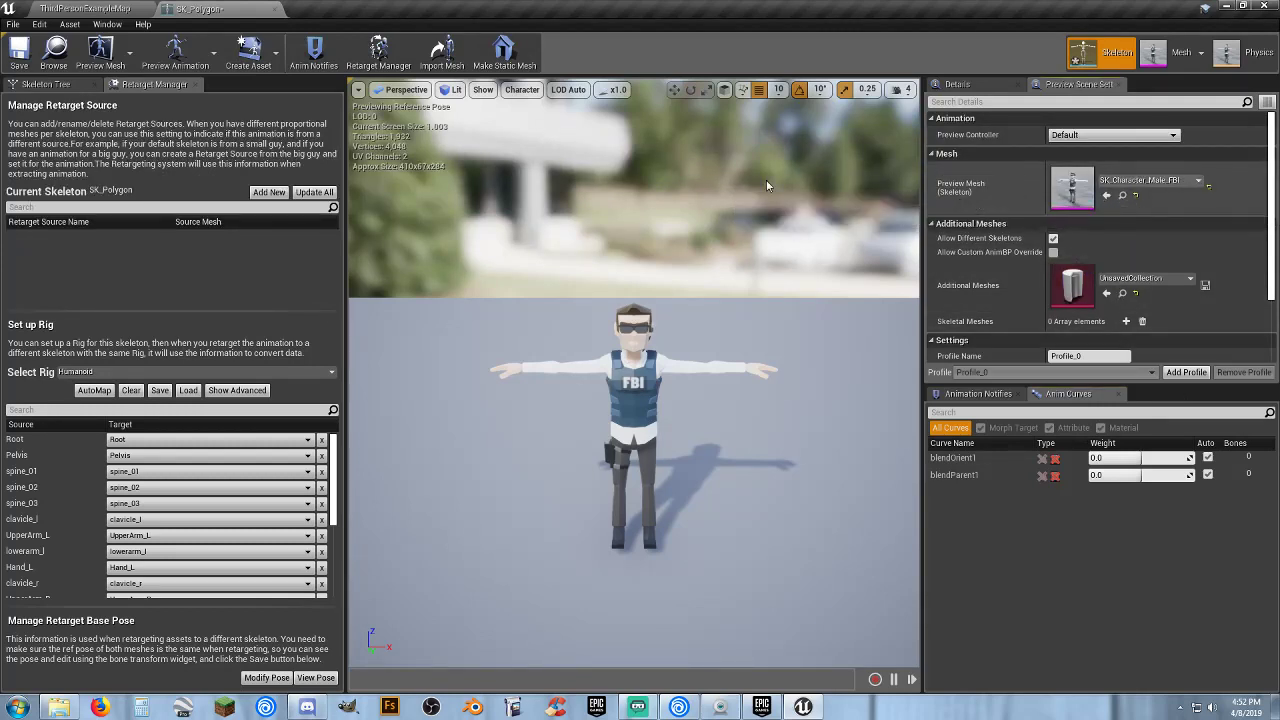
left_click(274, 10)
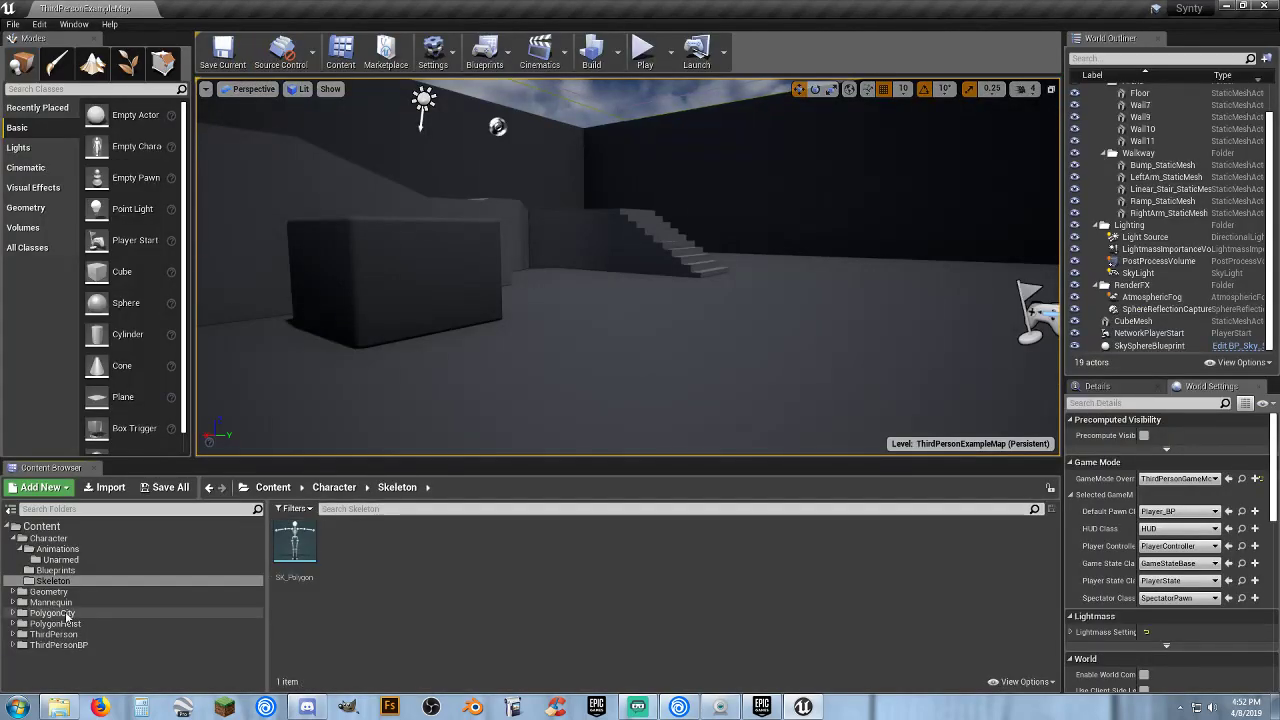
left_click(12, 634)
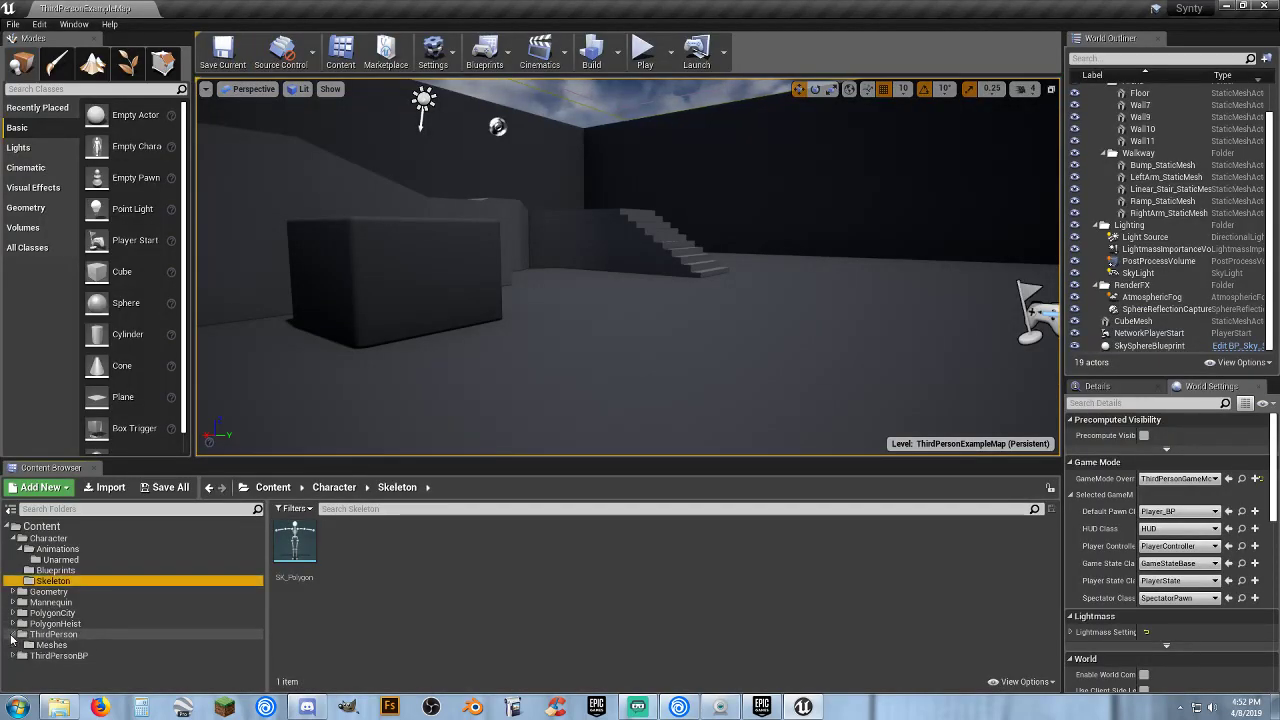
left_click(12, 655)
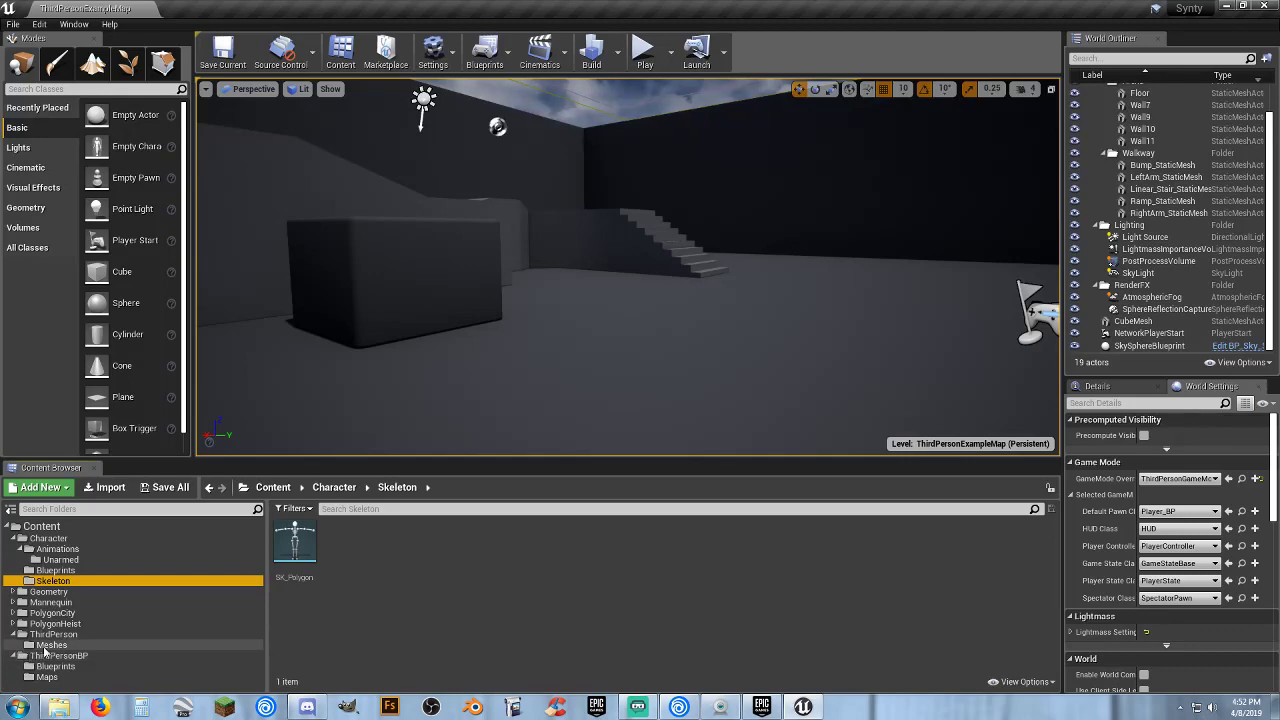
left_click(14, 645)
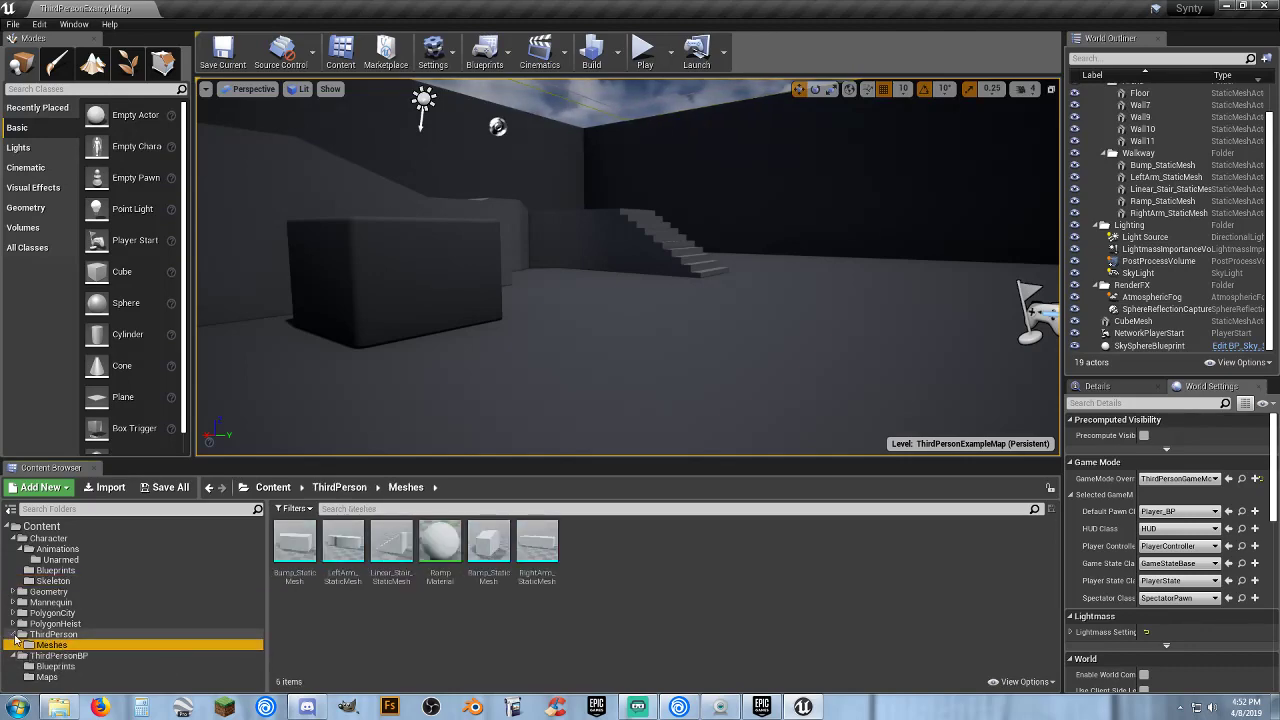
left_click(12, 634)
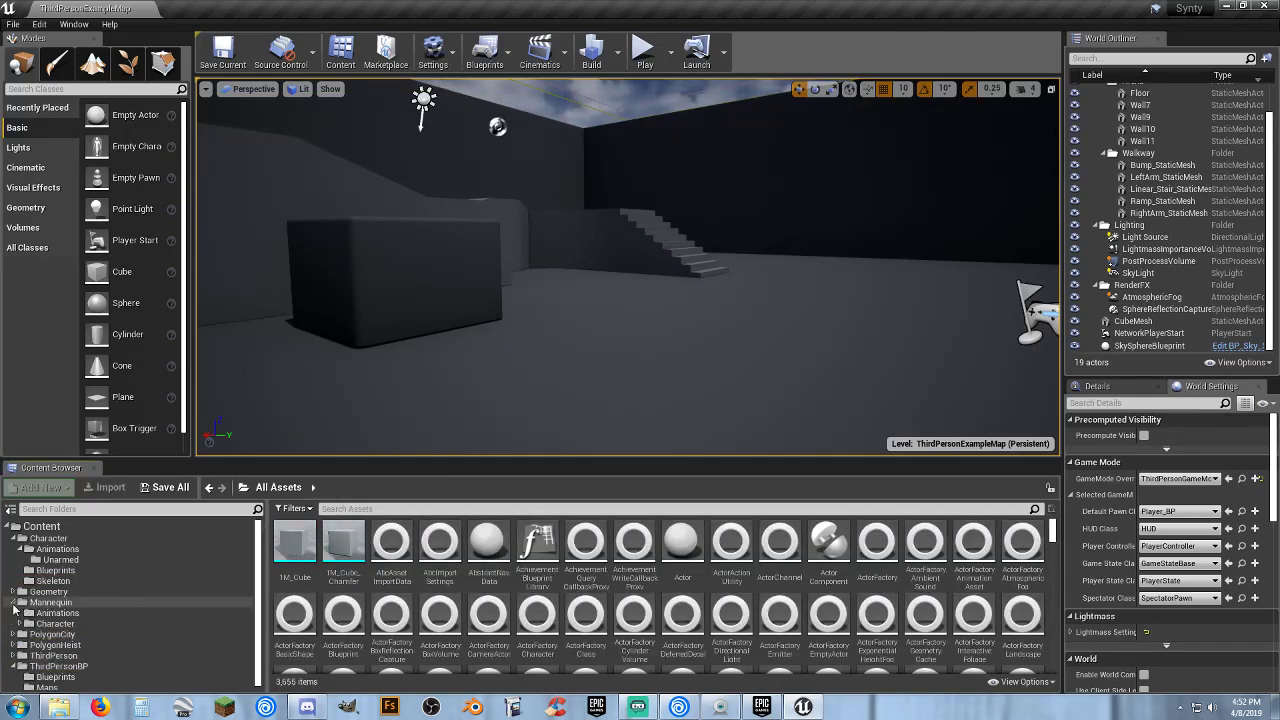
- Open UE4_Mannequin_Skeleton from the Mannequin/Character/Mesh folder
left_click(13, 603)
left_click(21, 623)
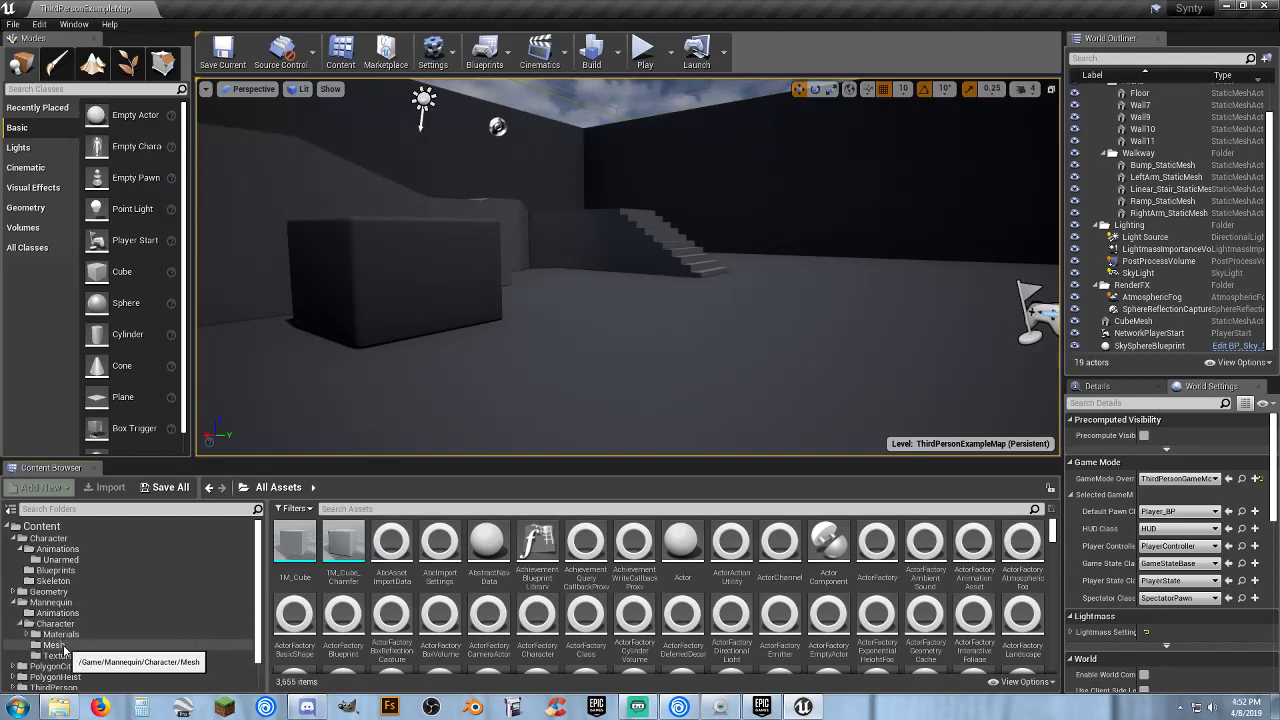
left_click(55, 623)
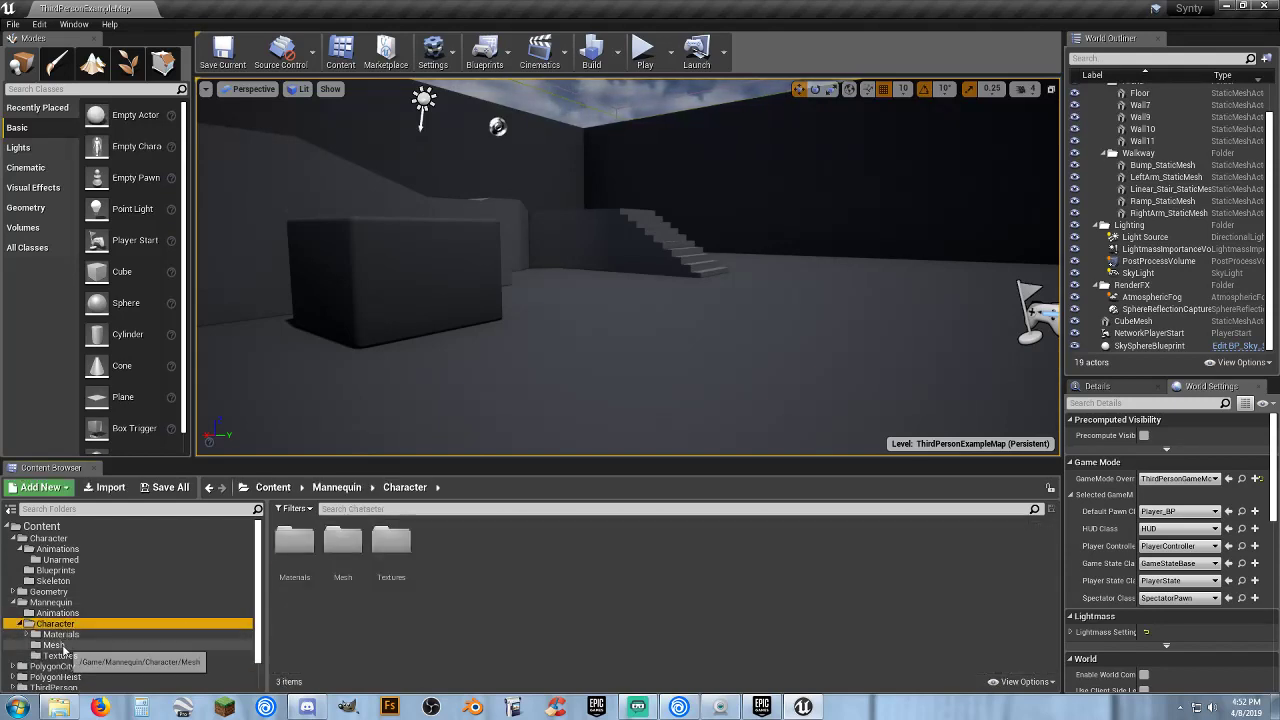
left_click(58, 645)
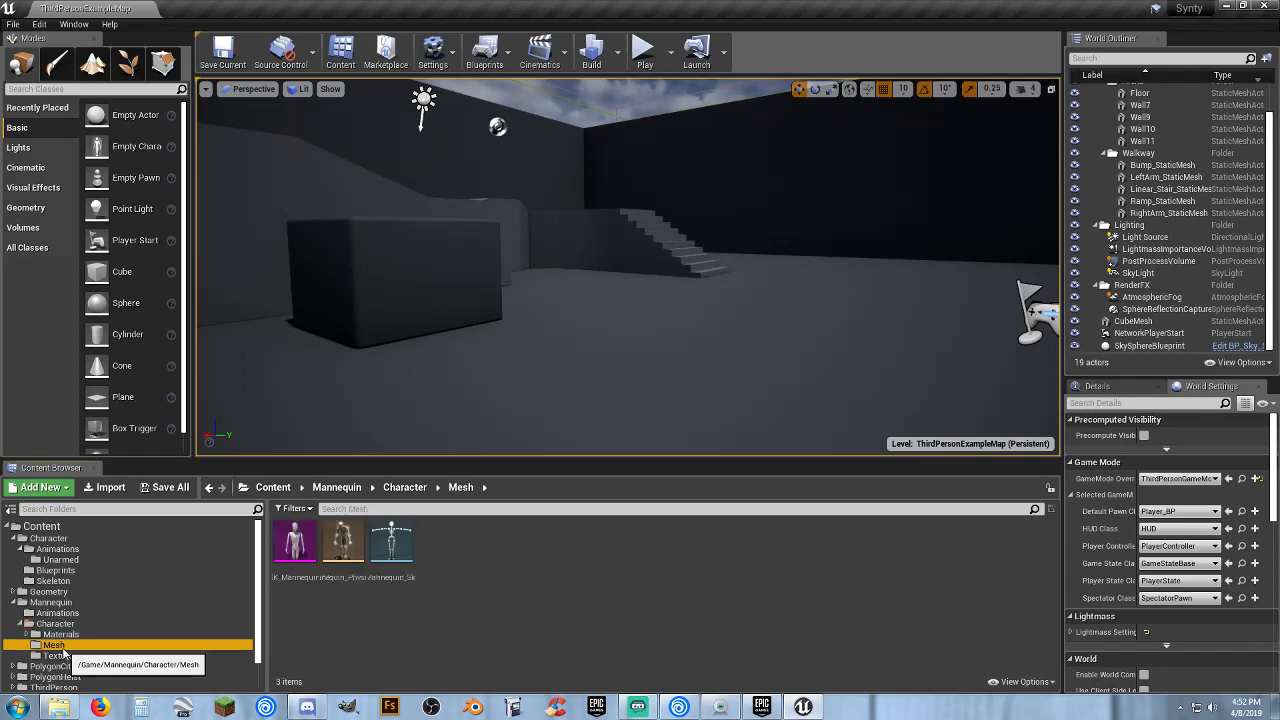
double_click(410, 586)
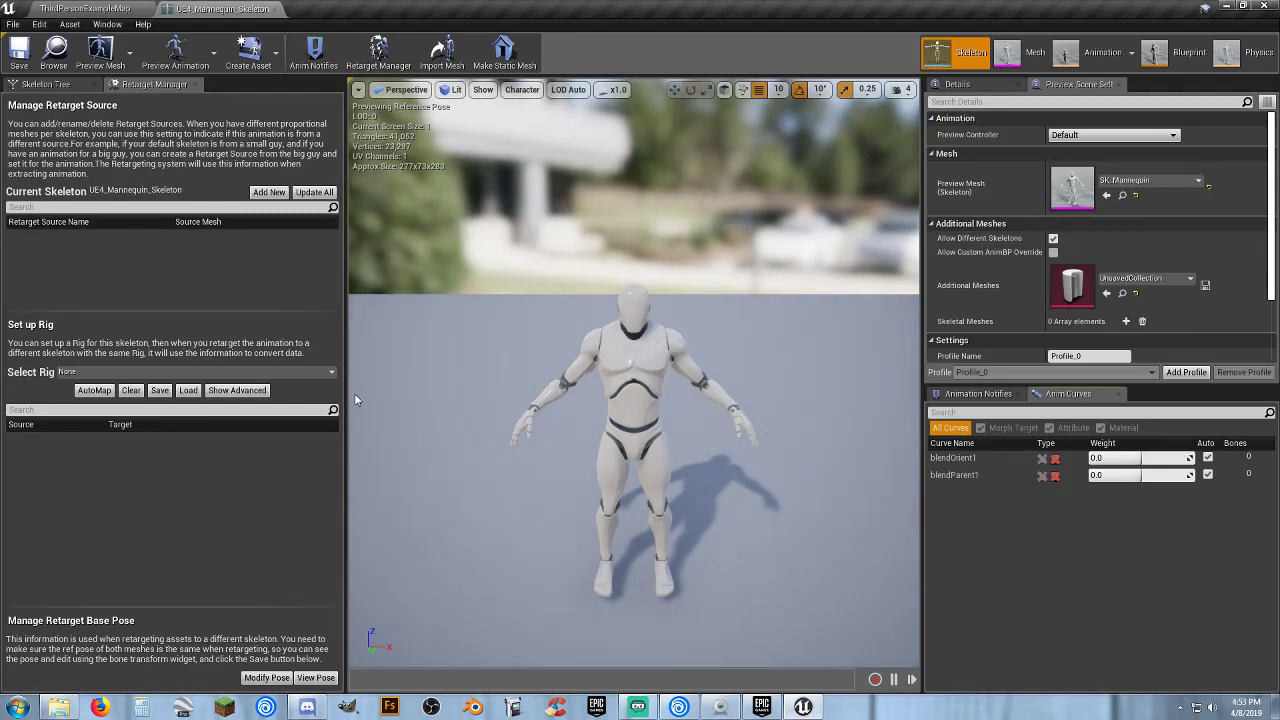
- Assign the engine's Humanoid rig to UE4_Mannequin_Skeleton
left_click(327, 371)
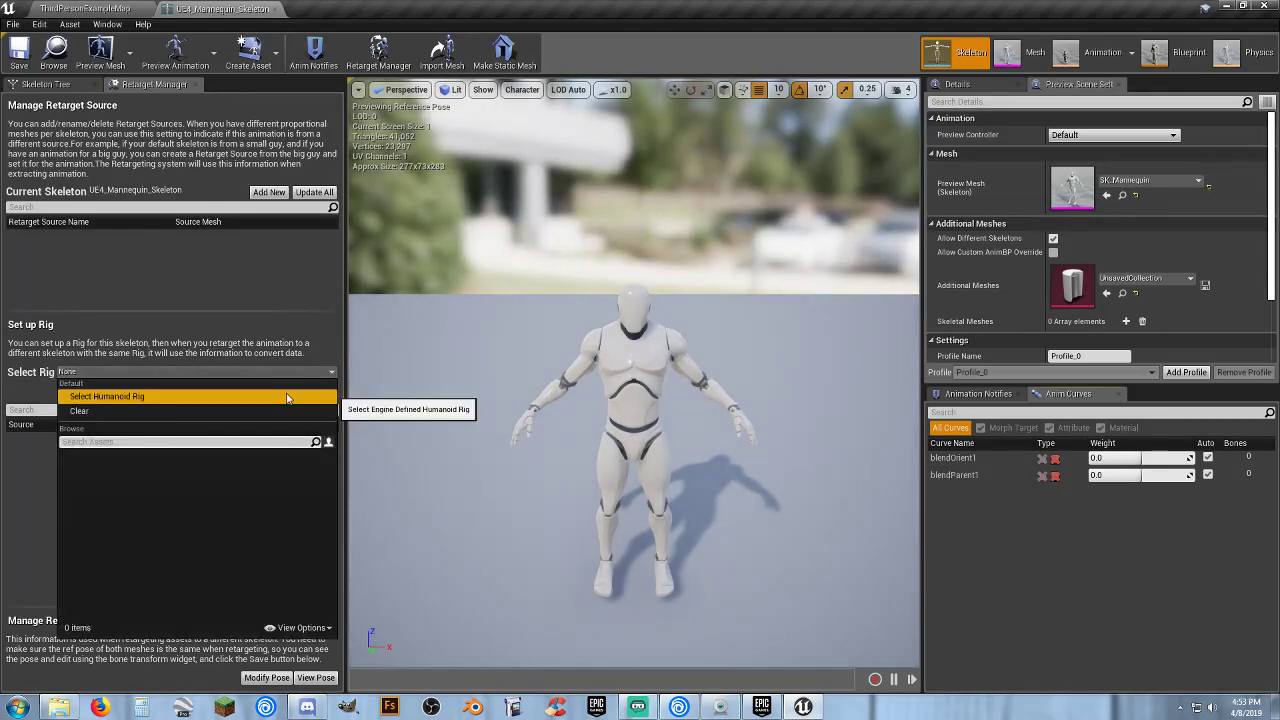
left_click(287, 397)
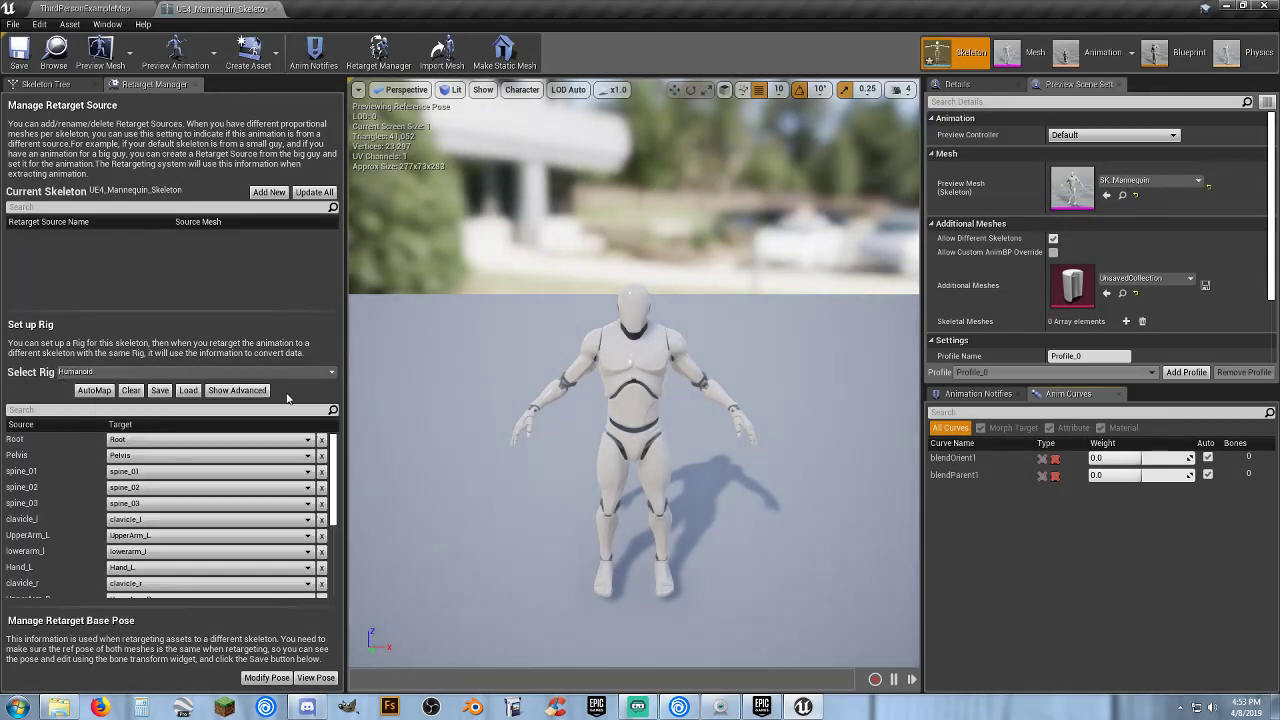
- Rotate the mannequin's upperarm_l and lowerarm_l bones so the left arm extends straight out to the side in a T-pose
left_click(692, 366)
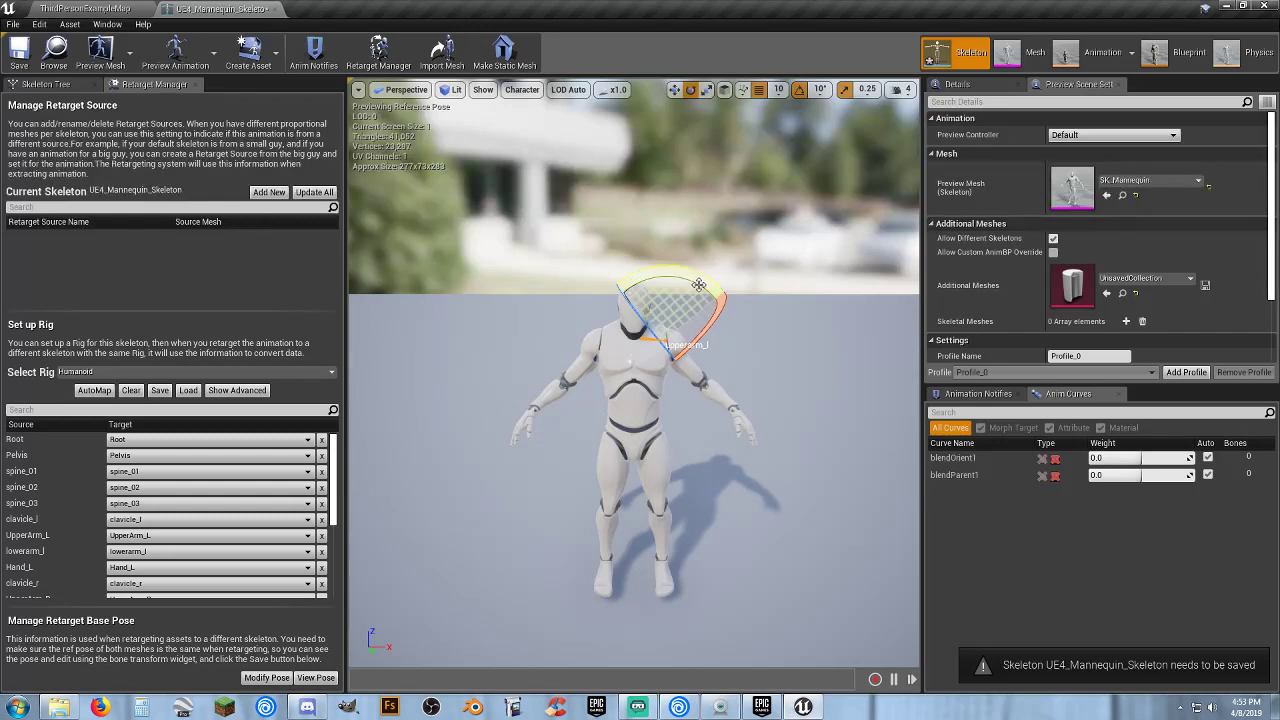
left_click_drag(705, 286, 741, 338)
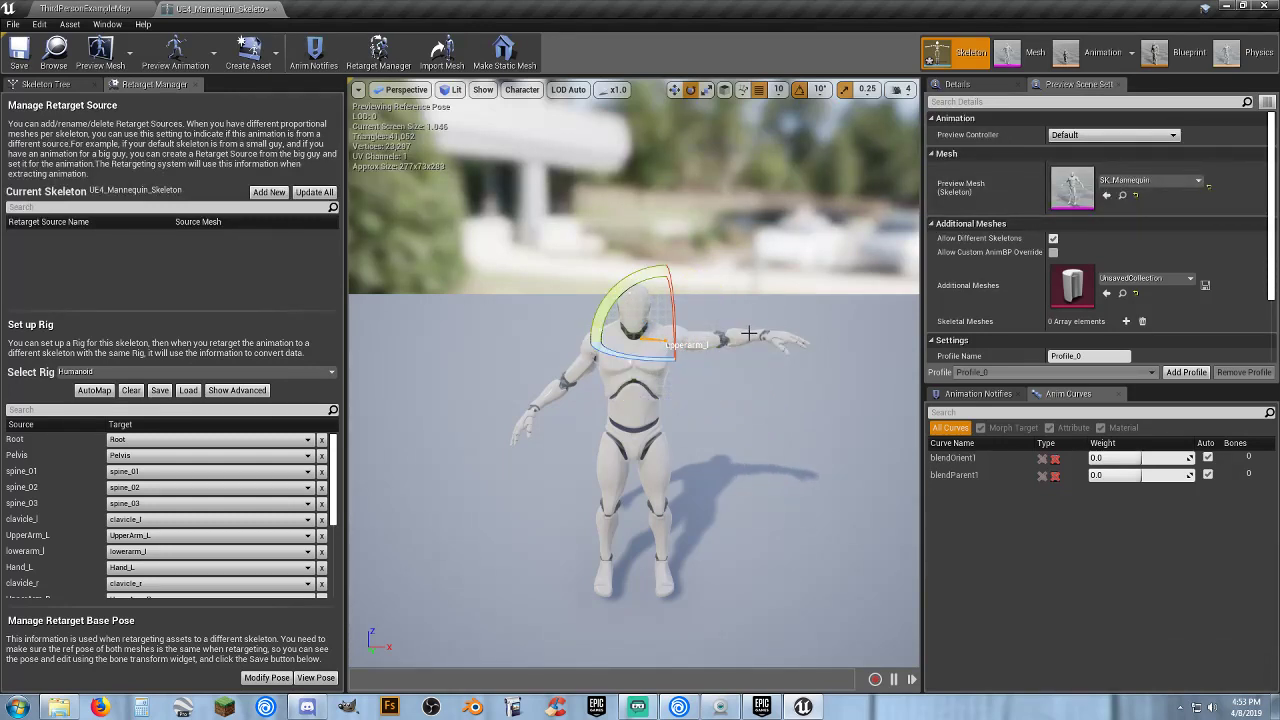
left_click(741, 338)
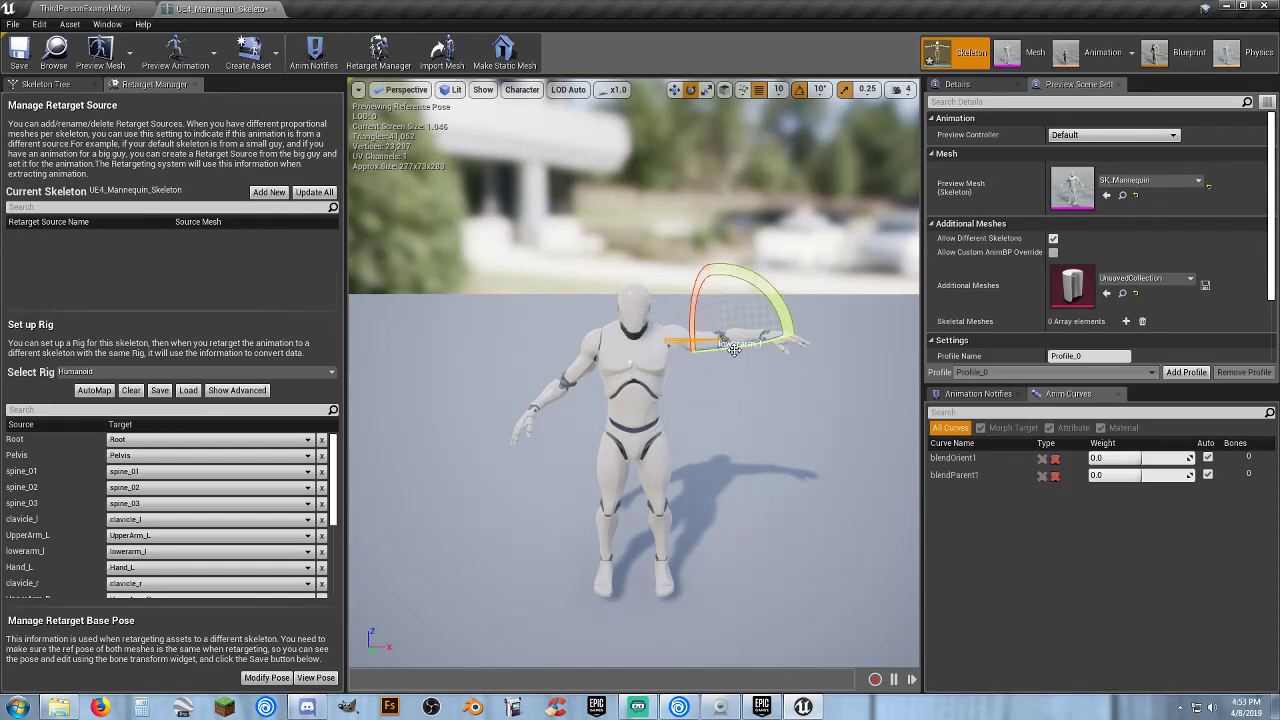
left_click_drag(760, 280, 797, 346)
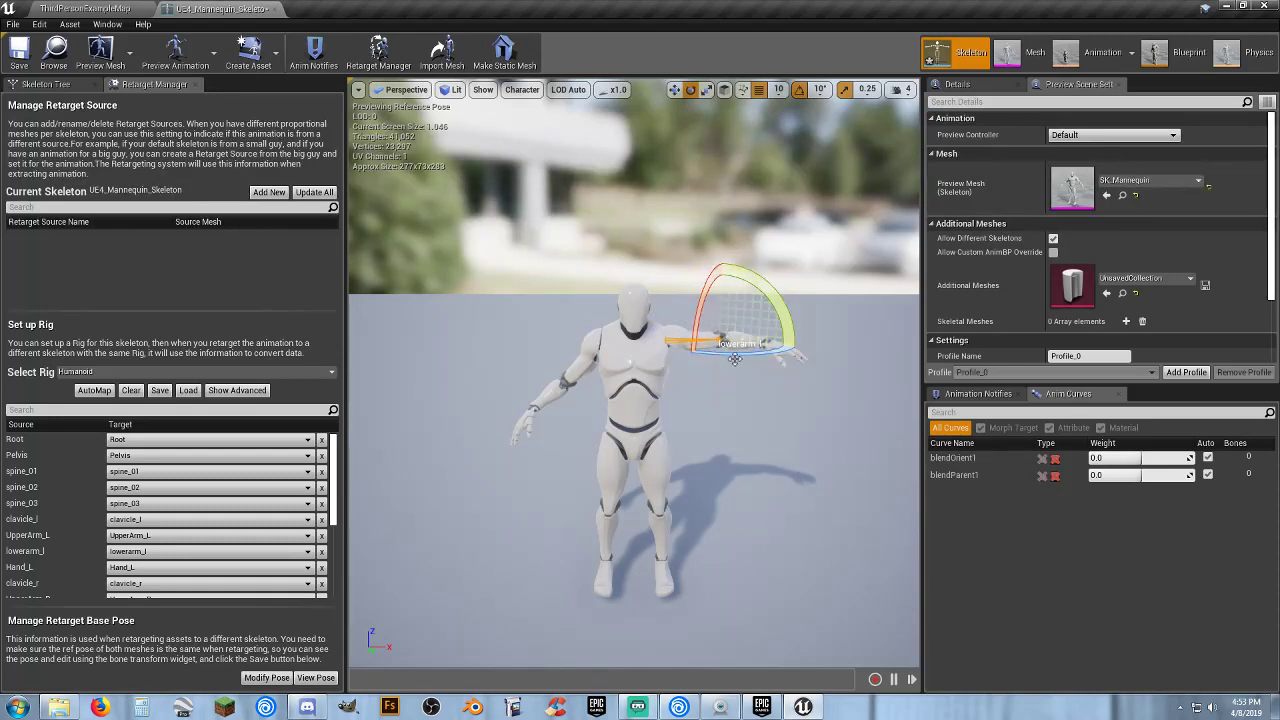
left_click_drag(728, 349, 787, 351)
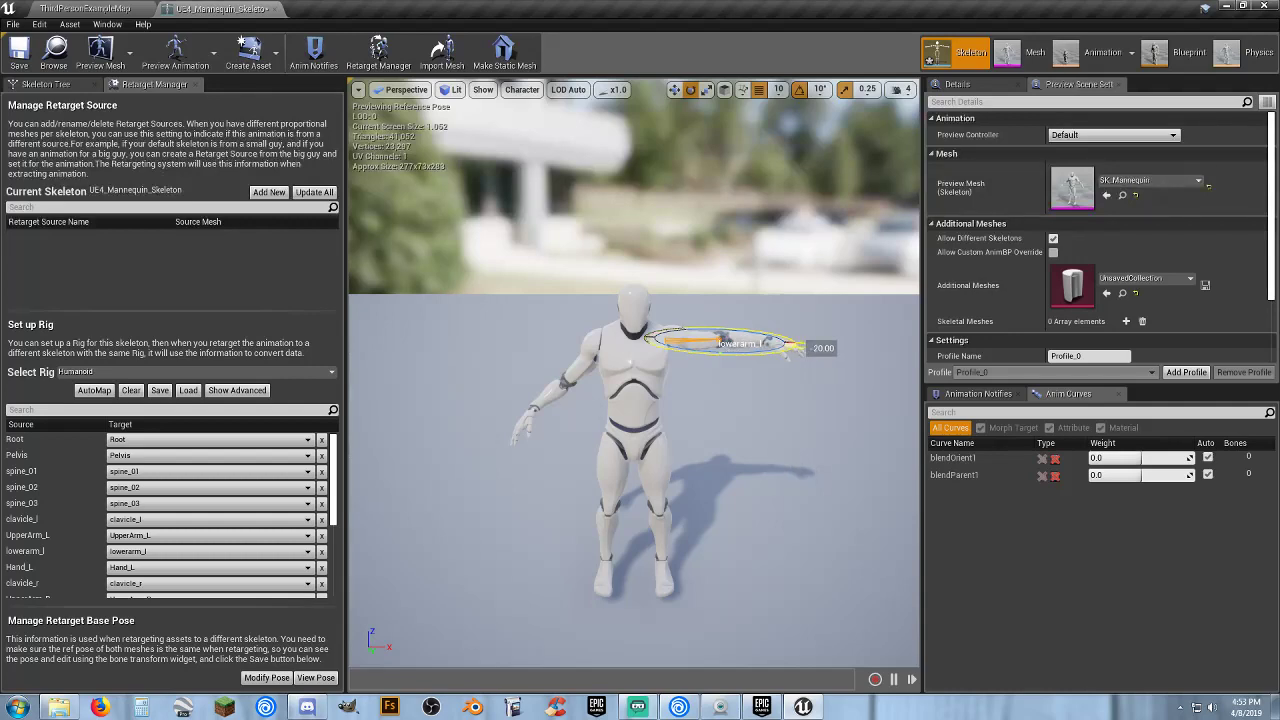
right_click_drag(706, 394, 640, 414)
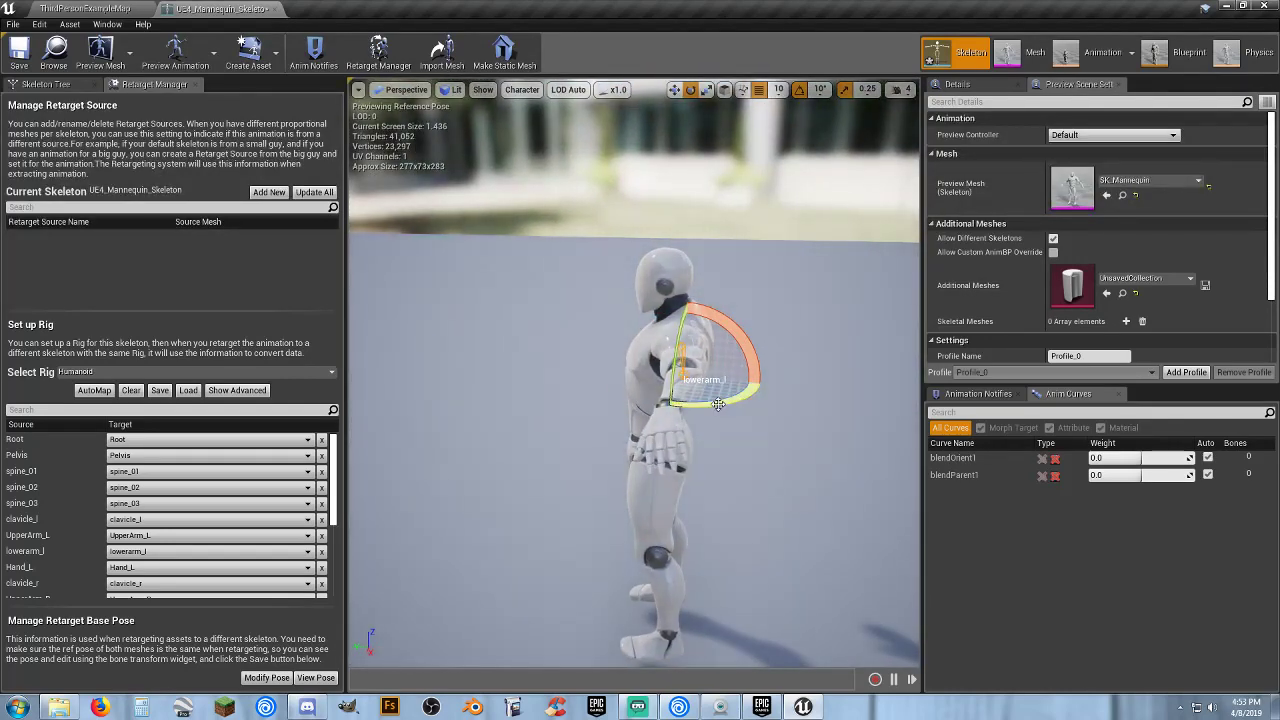
left_click_drag(718, 404, 680, 407)
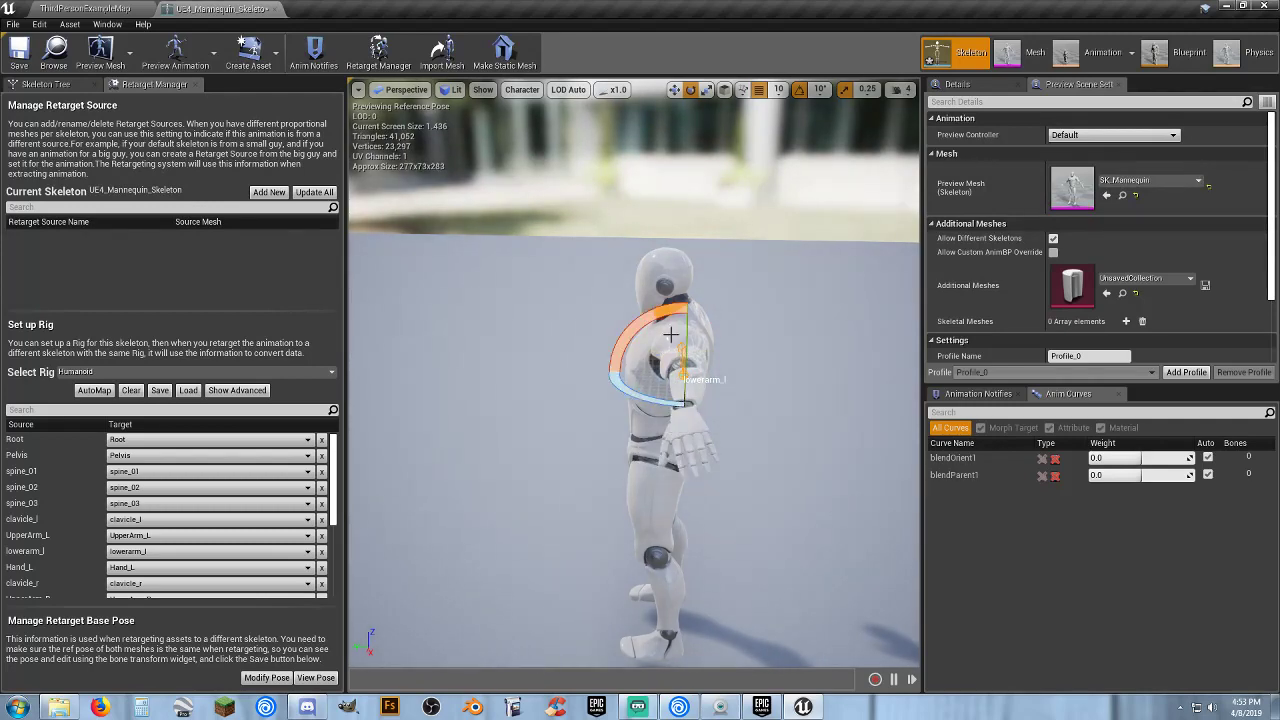
mouse_move(600, 494)
right_mouse_down()
mouse_move(720, 486)
mouse_move(577, 640)
mouse_move(577, 470)
mouse_move(577, 491)
right_mouse_up()
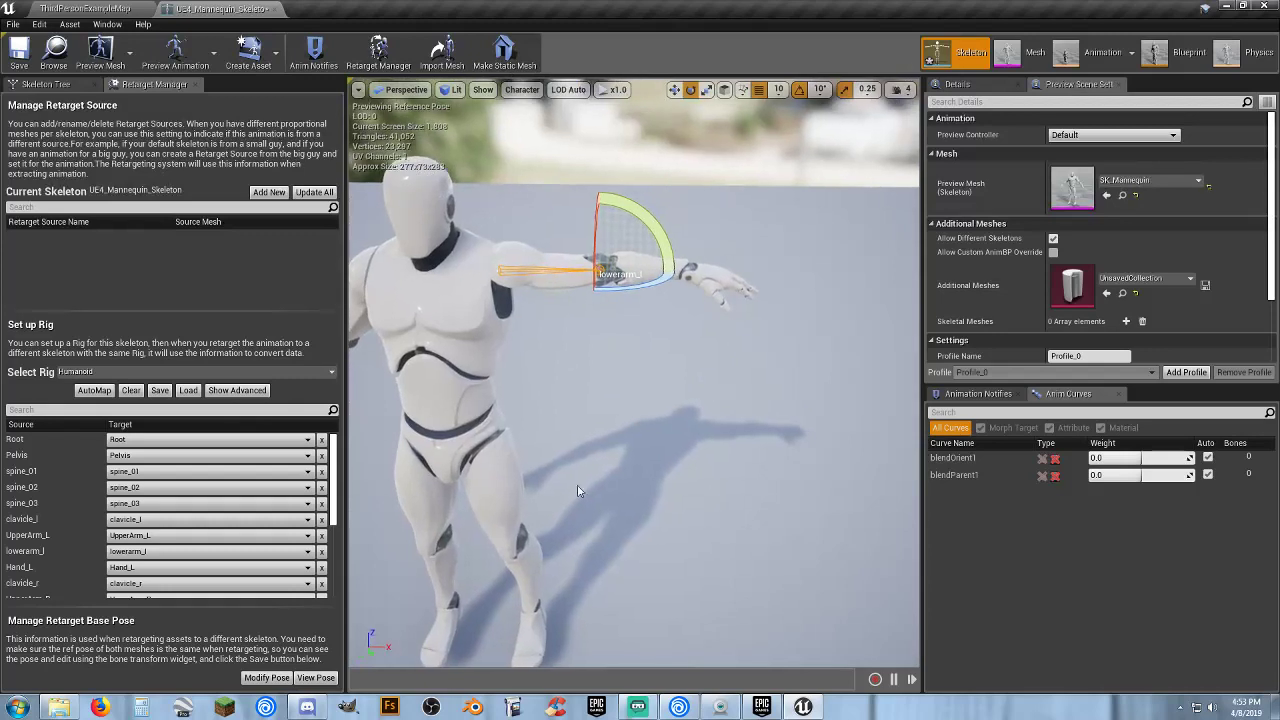
- Rotate the mannequin's left hand bone into line with the outstretched forearm
left_click(718, 270)
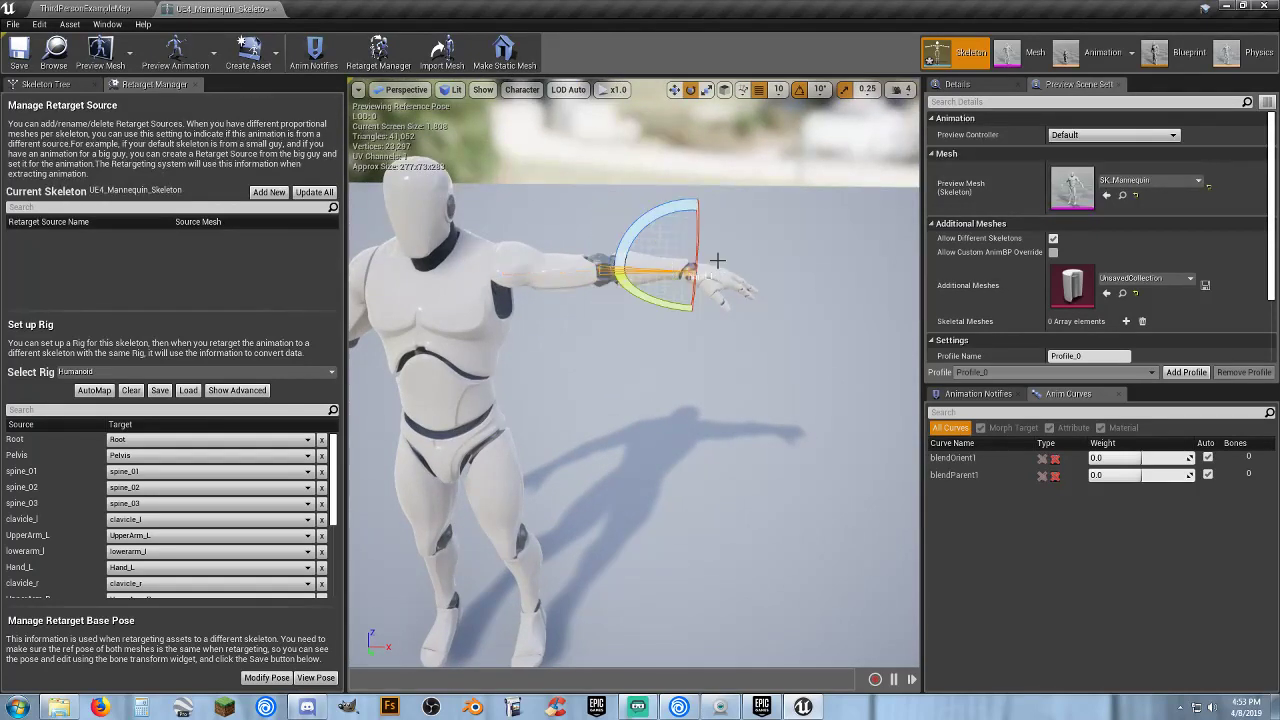
left_click_drag(661, 228, 663, 312)
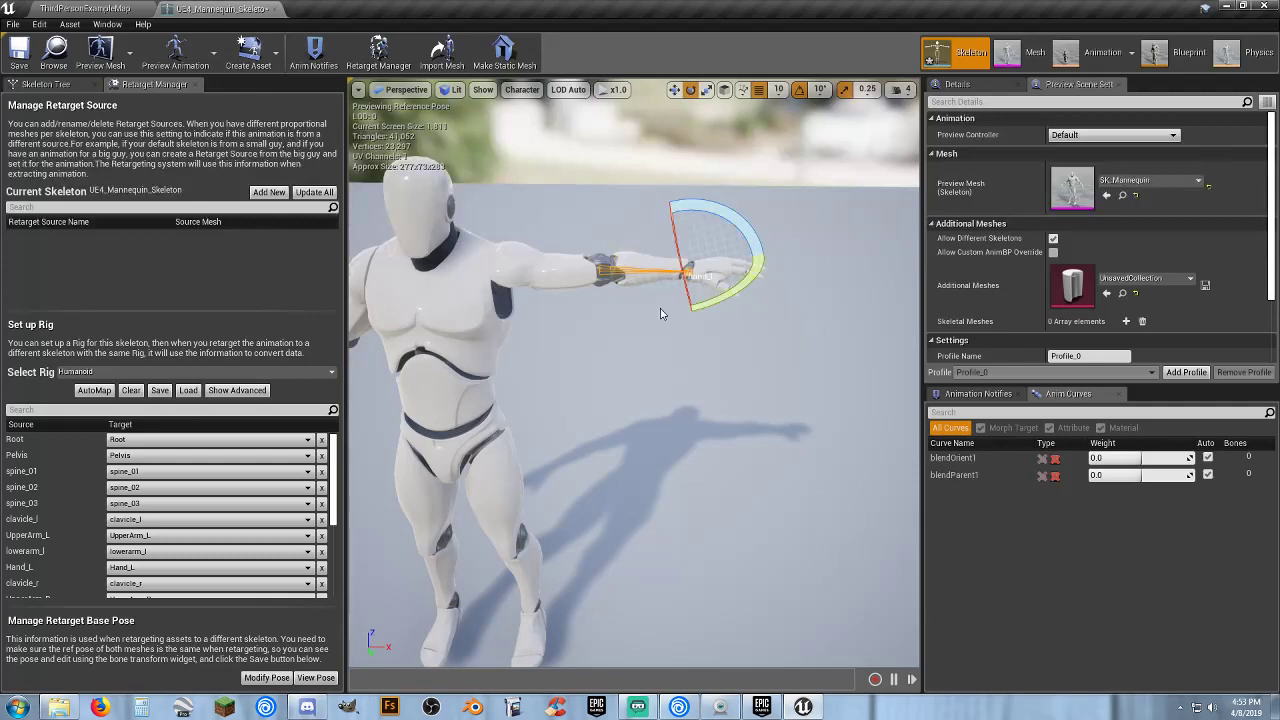
right_click_drag(663, 312, 656, 270)
right_click_drag(668, 314, 641, 310)
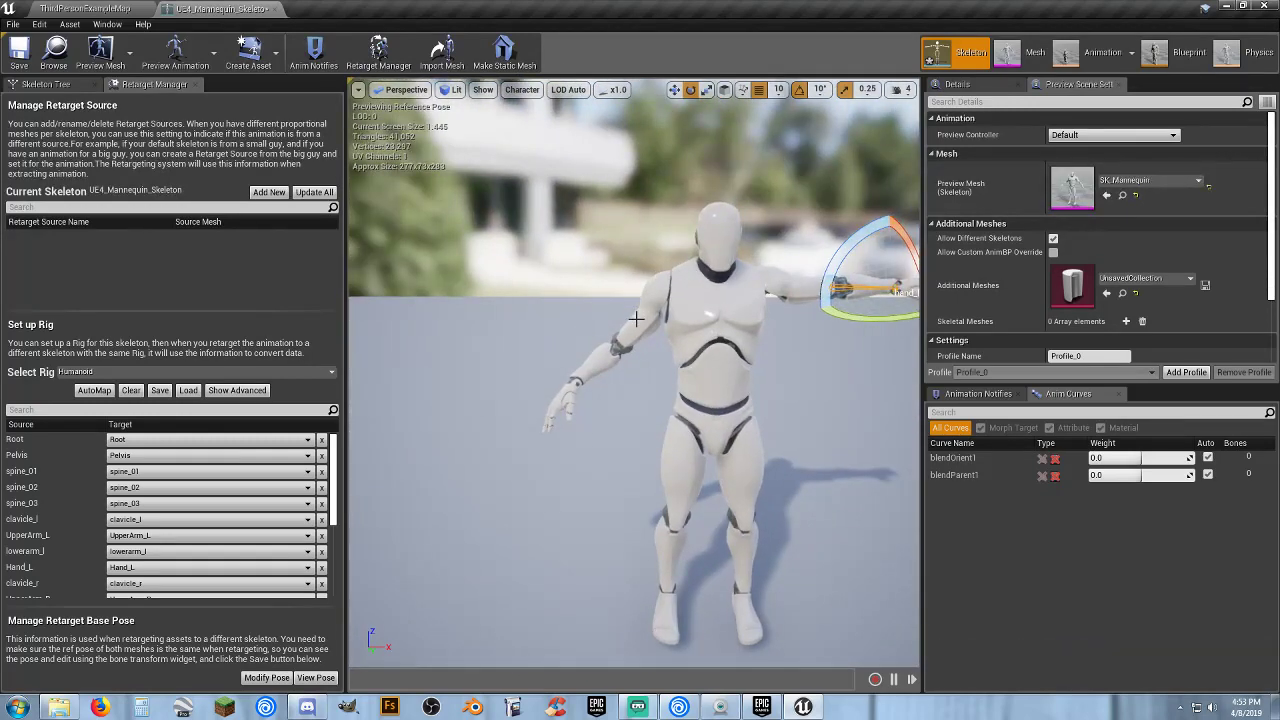
- Rotate the upperarm_r and lowerarm_r bones so the right arm extends straight out to the side, matching the left arm
left_click(636, 318)
left_click_drag(664, 233, 692, 222)
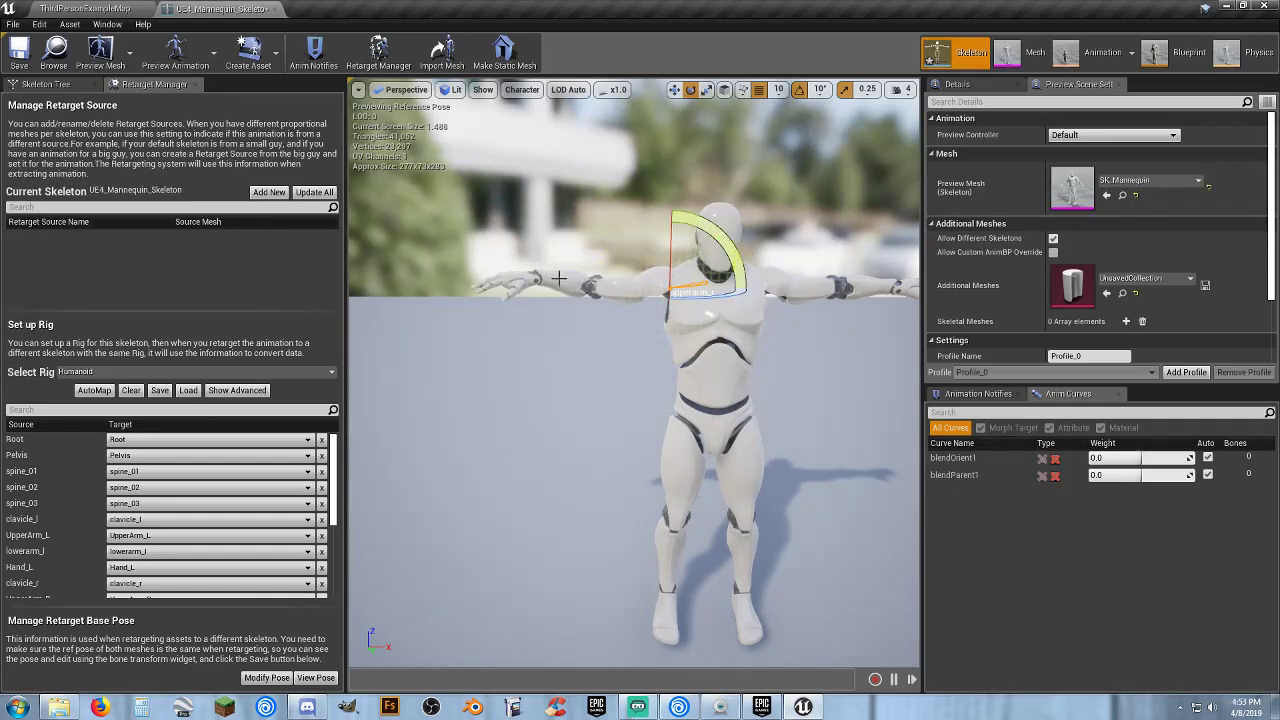
left_click(559, 279)
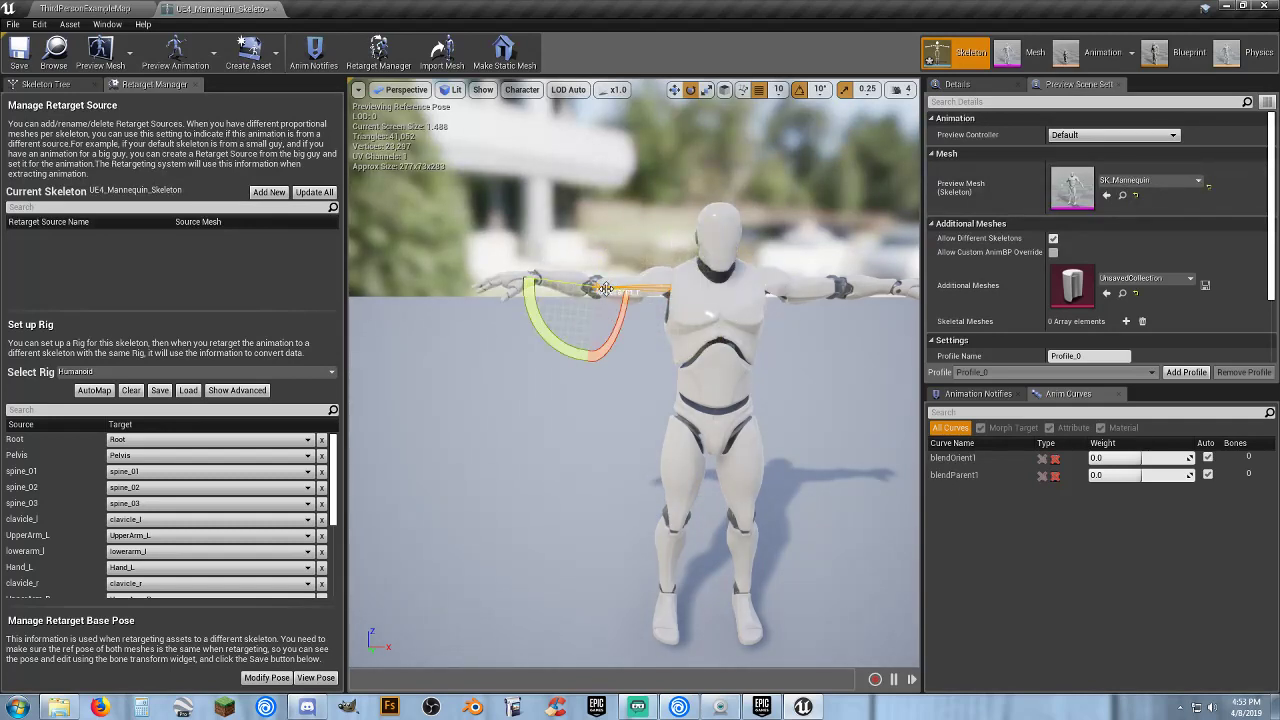
left_click_drag(605, 289, 609, 296)
- Rotate the hand_r bone into line with the outstretched right forearm
left_click(515, 289)
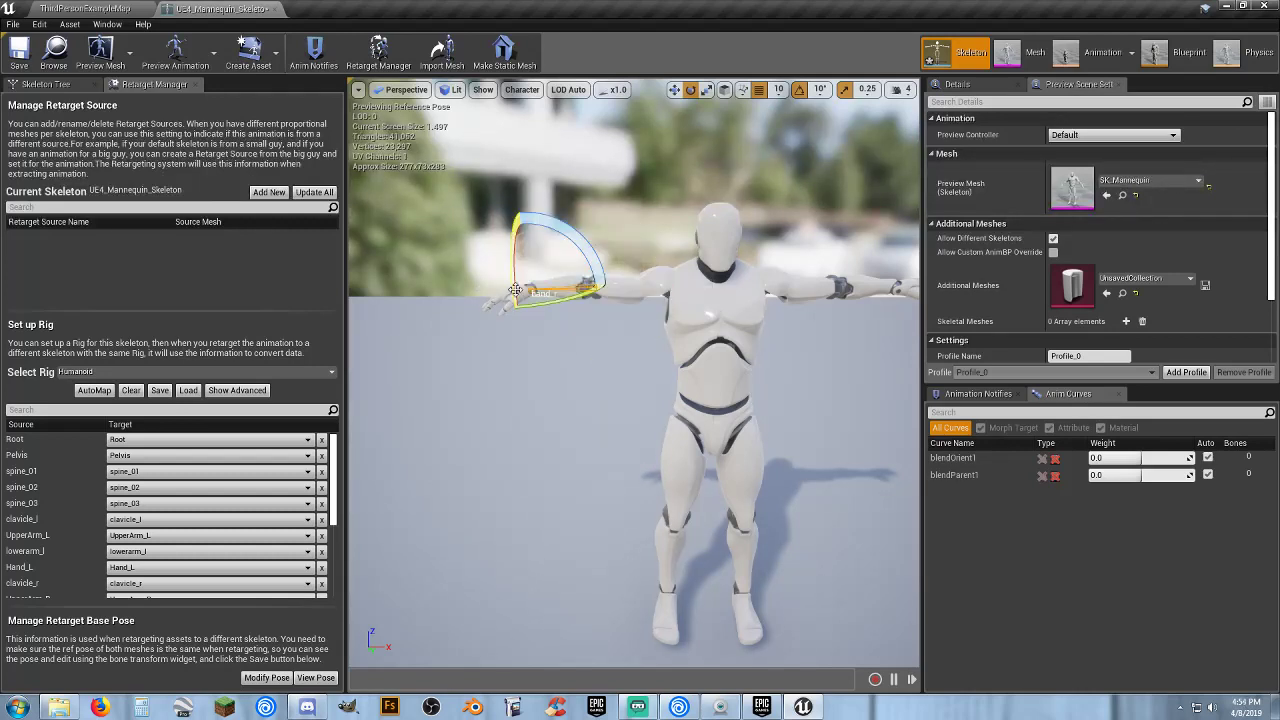
left_click_drag(567, 251, 566, 290)
right_click_drag(697, 308, 655, 317)
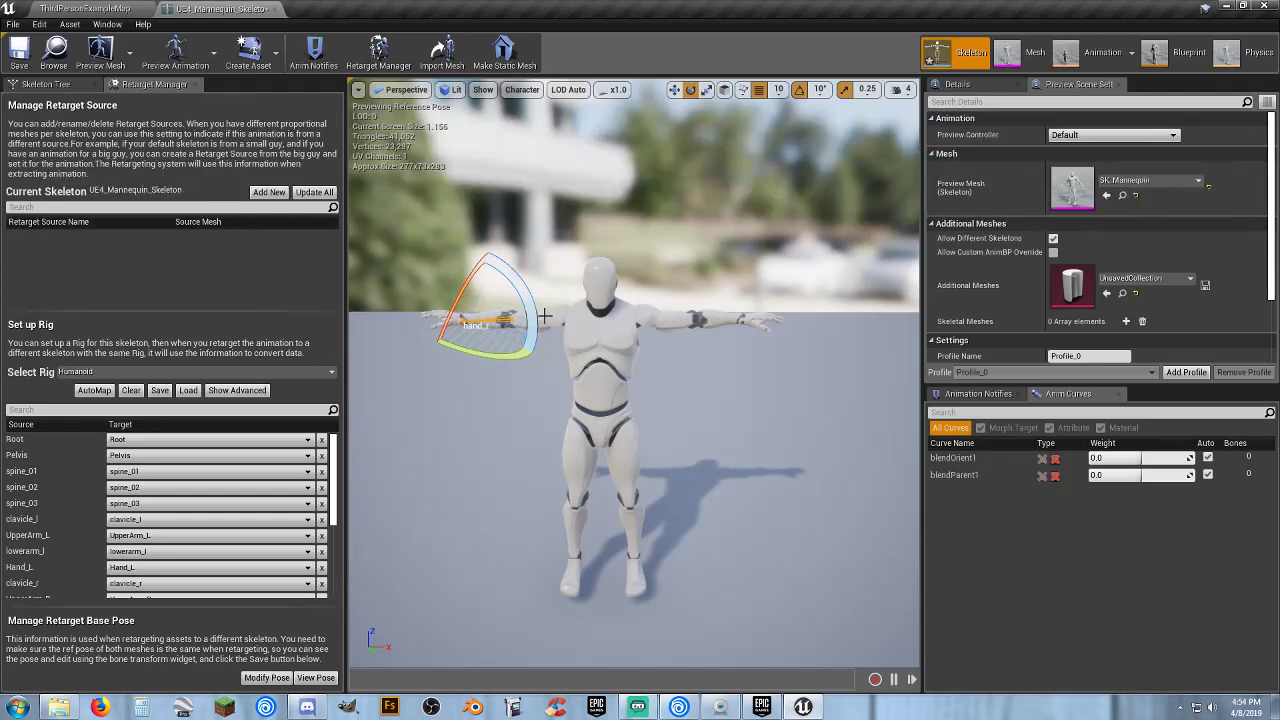
left_click_drag(532, 318, 536, 352)
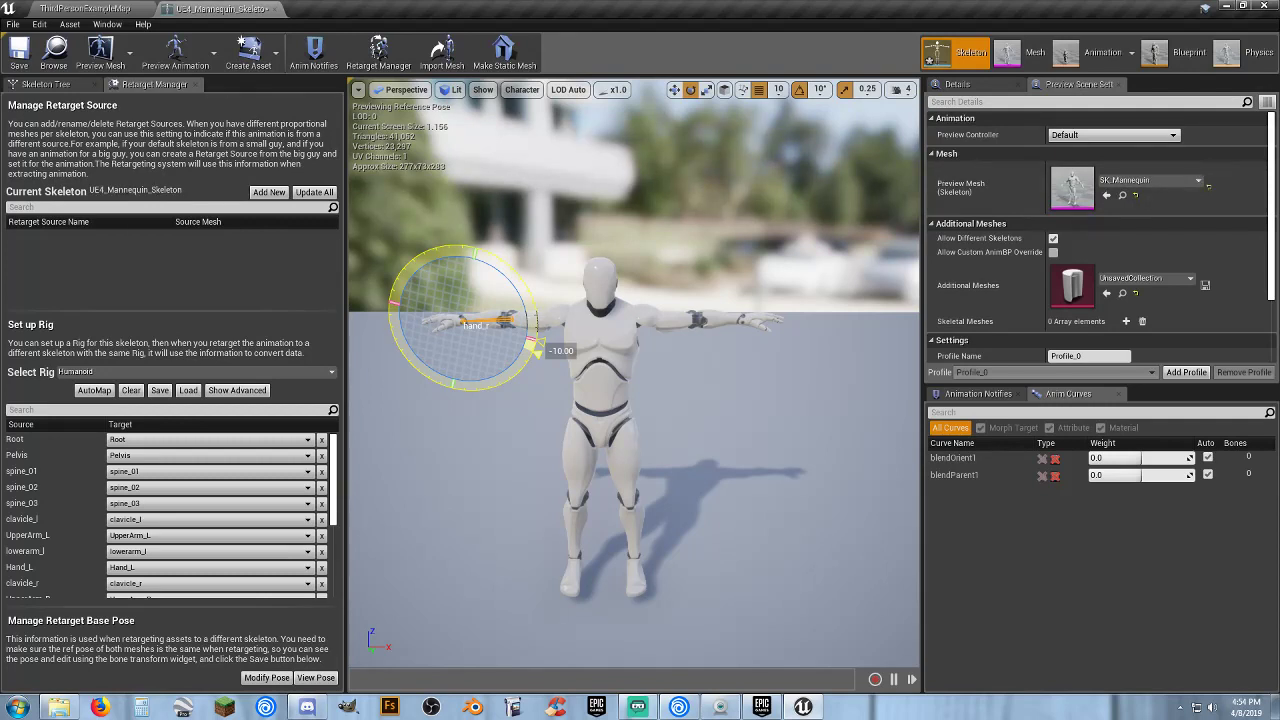
left_click_drag(536, 352, 536, 352)
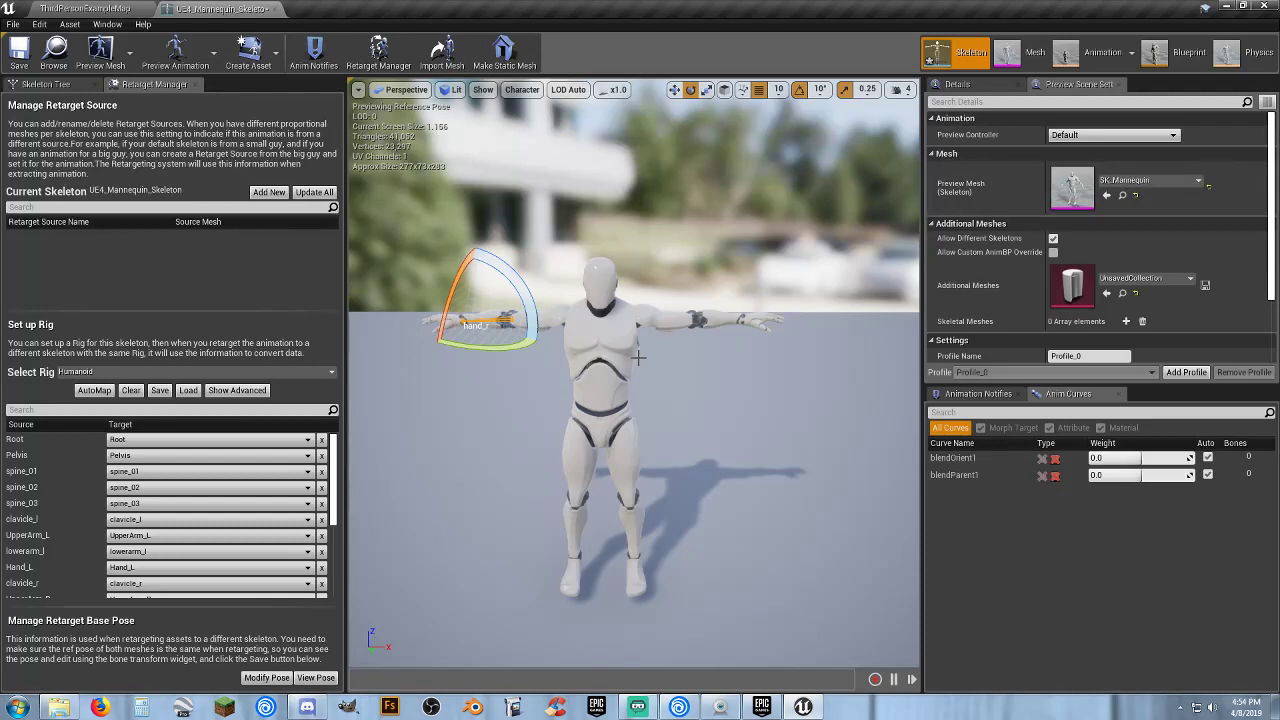
mouse_move(535, 330)
left_mouse_down()
mouse_move(536, 344)
mouse_move(534, 320)
left_mouse_up()
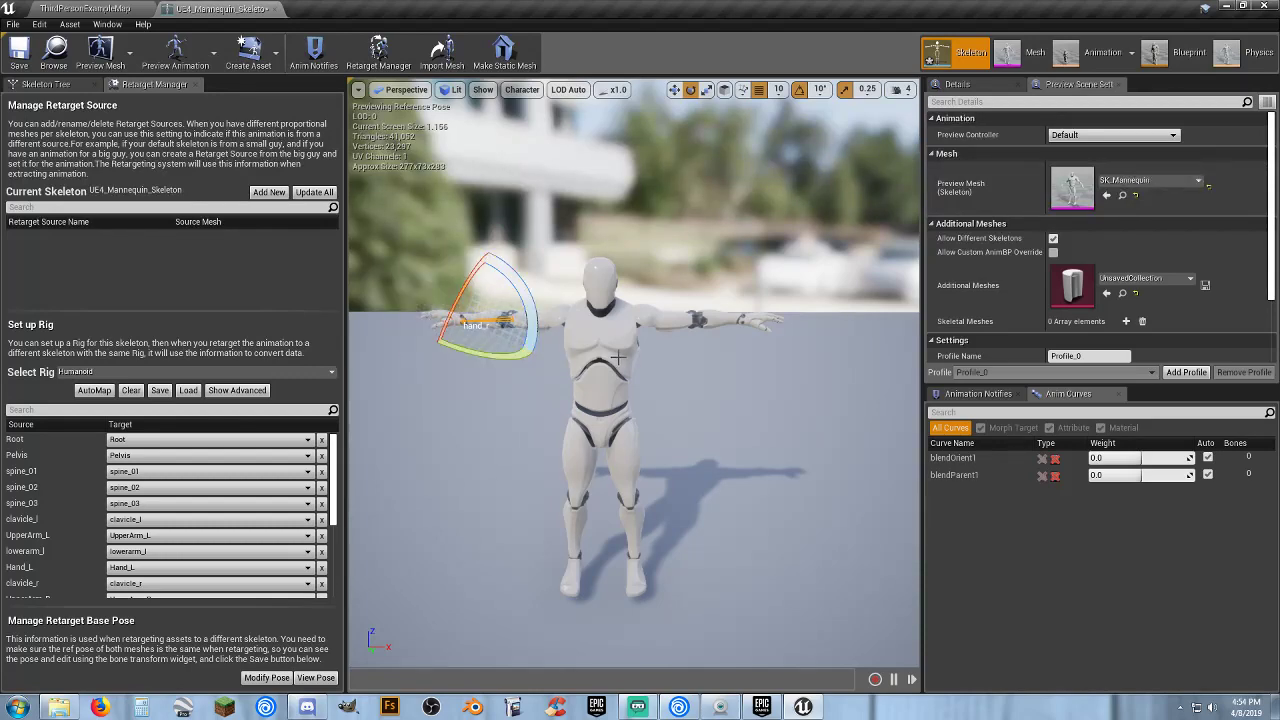
- Set the mannequin's retarget base pose from the current T-pose
left_click_drag(616, 355, 564, 380, "alt")
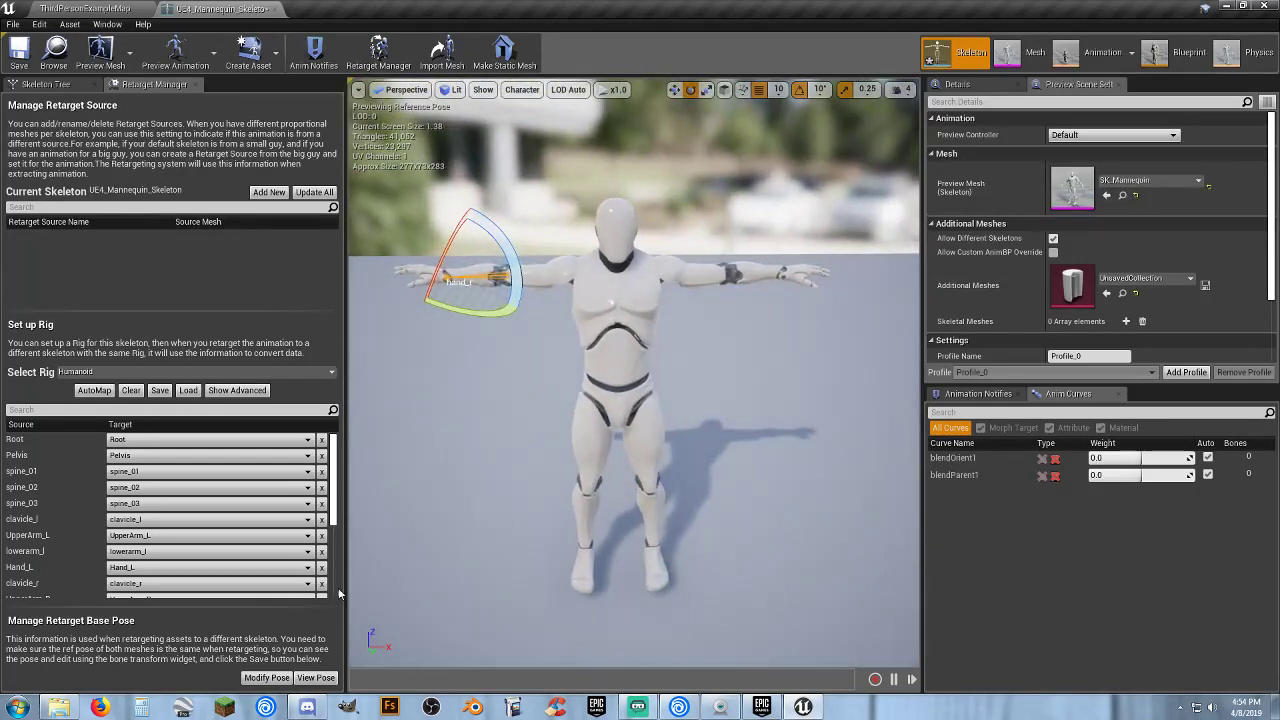
left_click(279, 679)
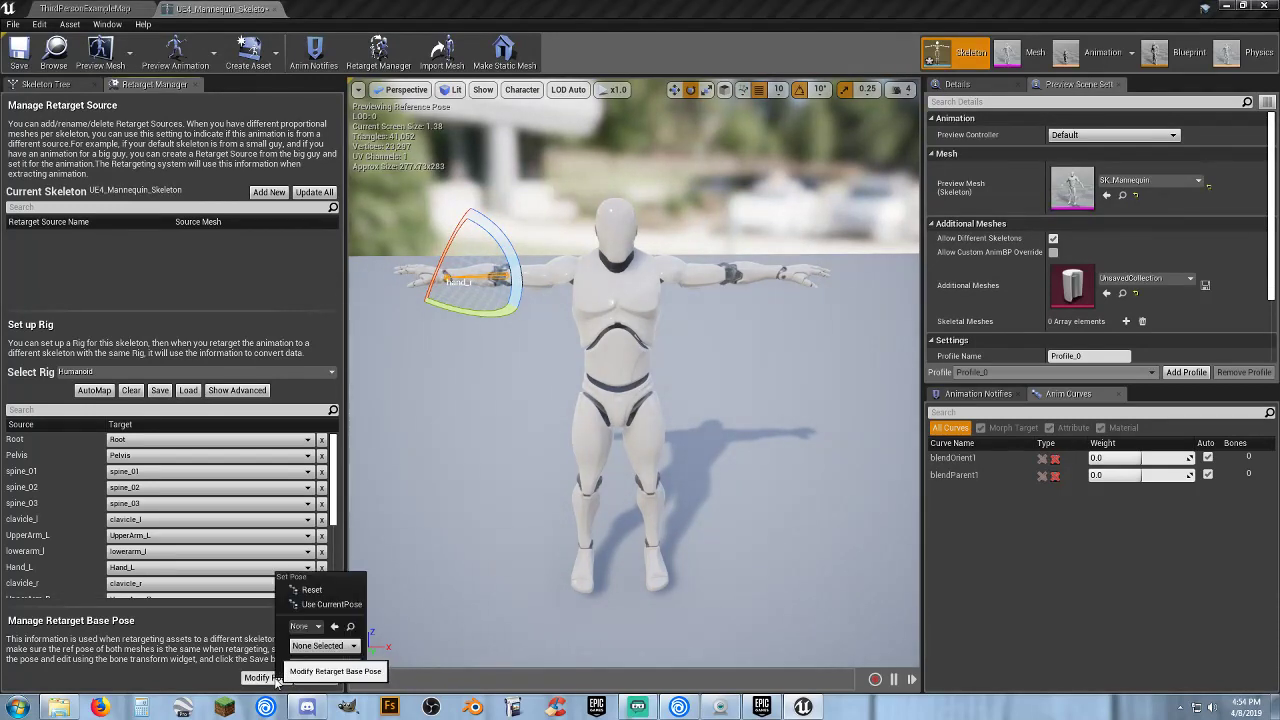
left_click(350, 605)
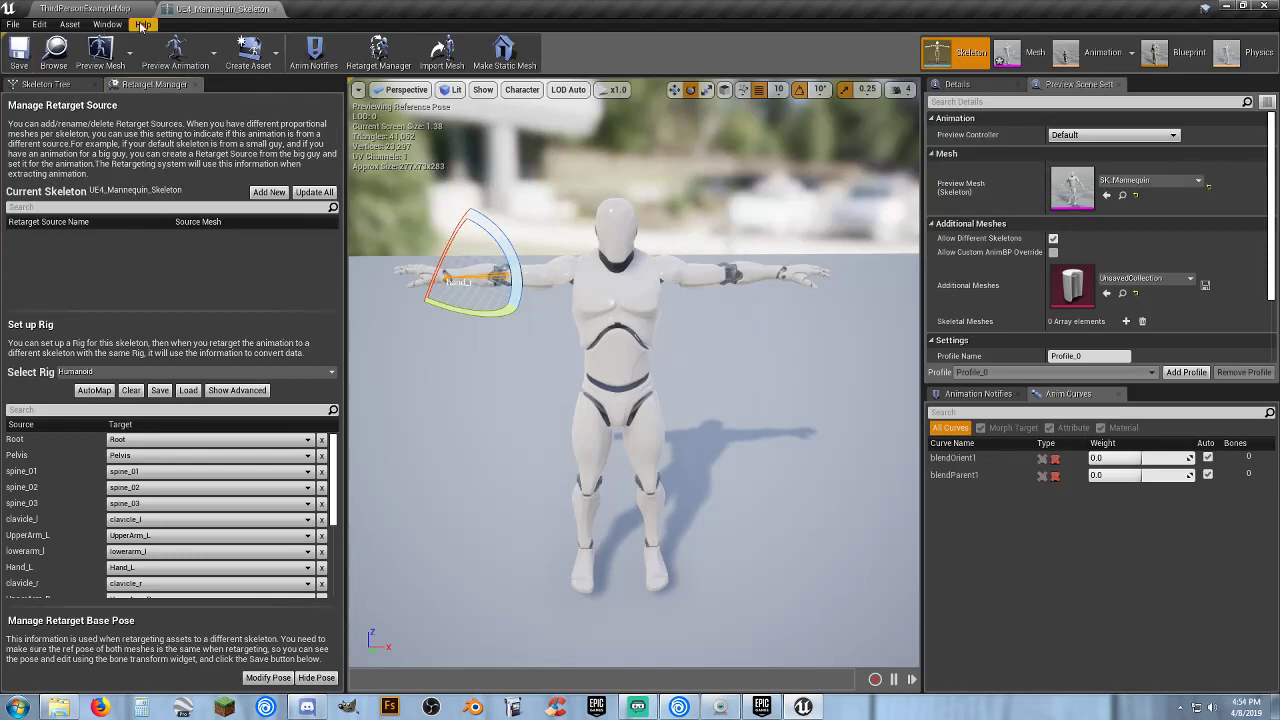
- Close the mannequin skeleton editor and save the modified SK_Mannequin mesh
left_click(85, 8)
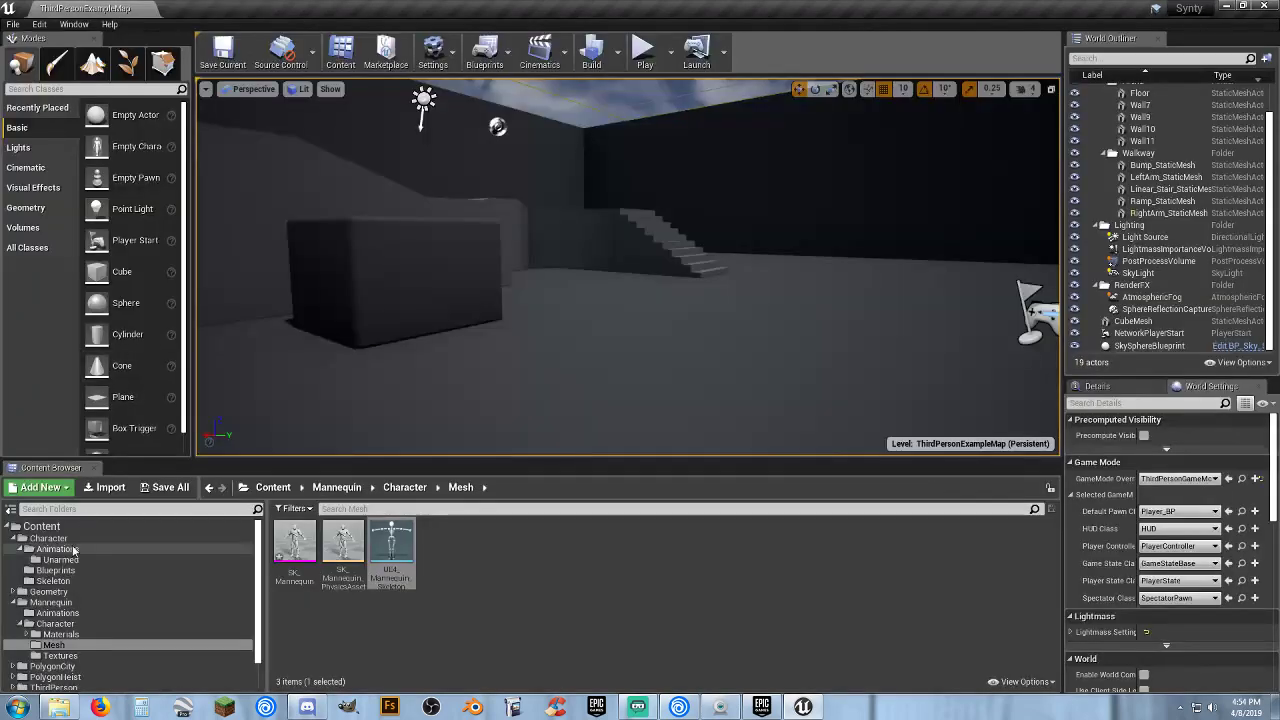
left_click(166, 487)
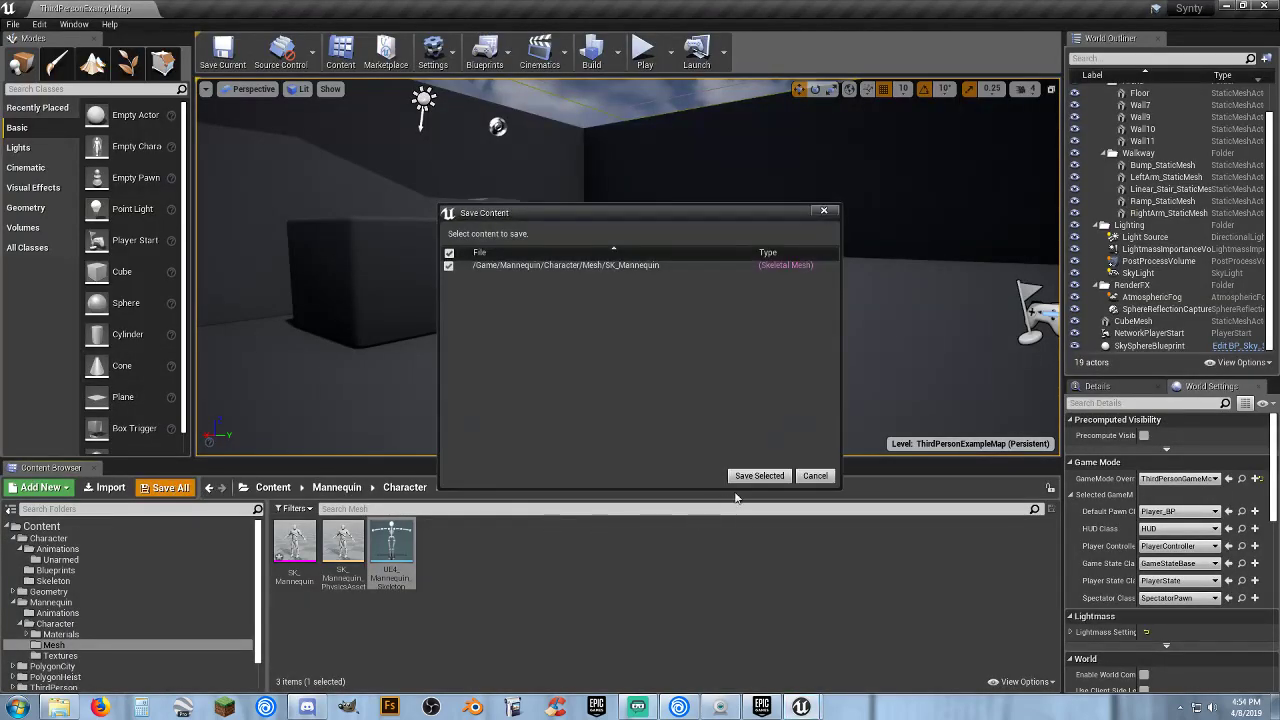
left_click(757, 475)
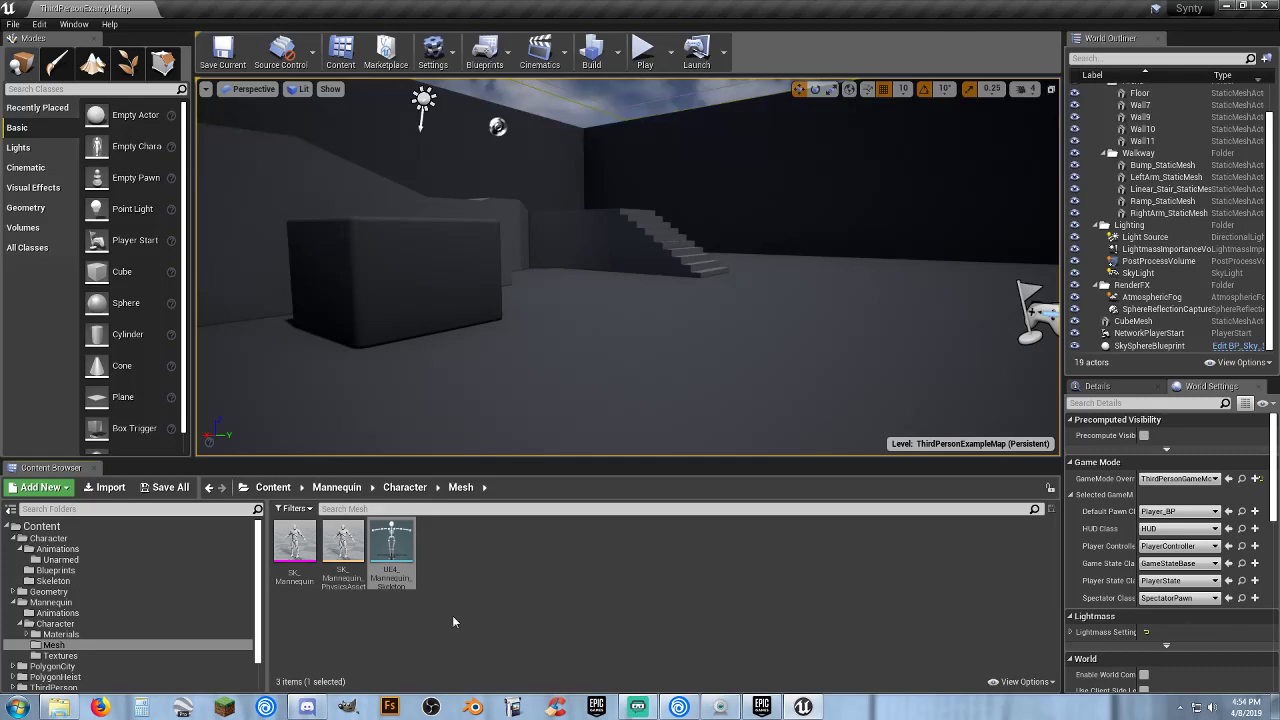
- Copy the name of the ThirdPerson_AnimBP asset in the Mannequin/Animations folder without renaming it
left_click(21, 624)
left_click(57, 613)
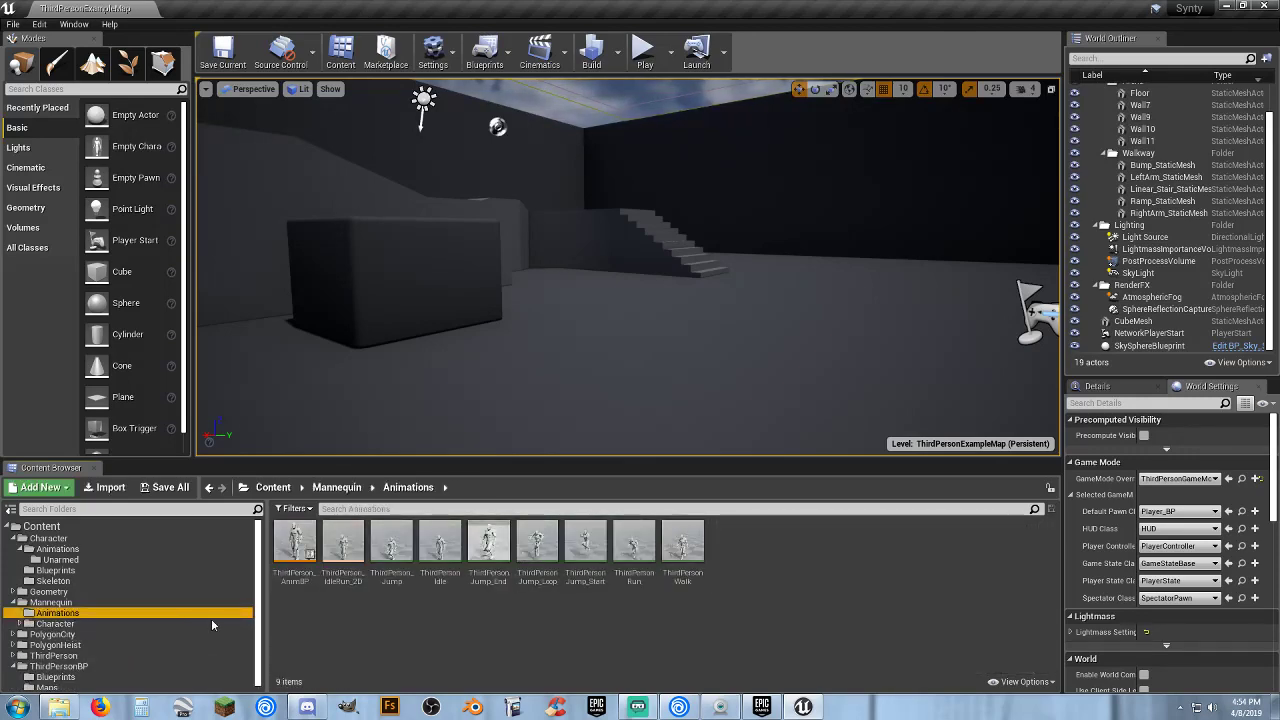
left_click(295, 565)
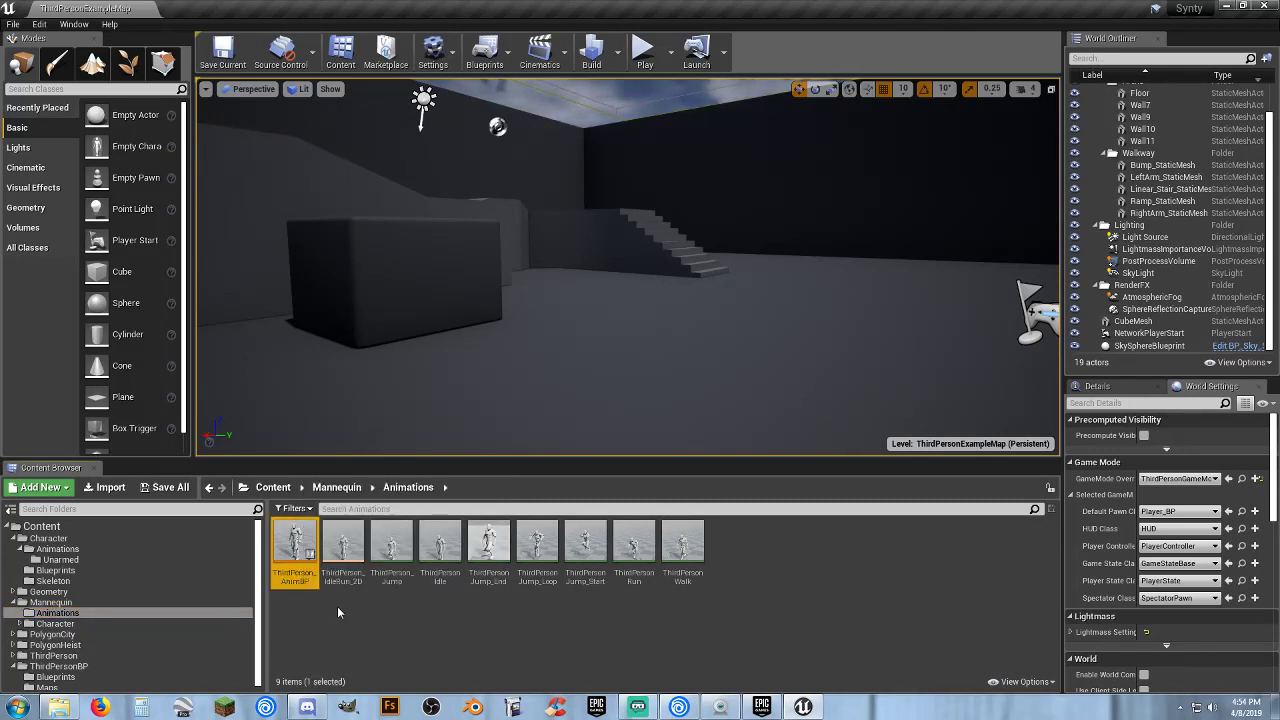
key("F2")
key("ctrl+c")
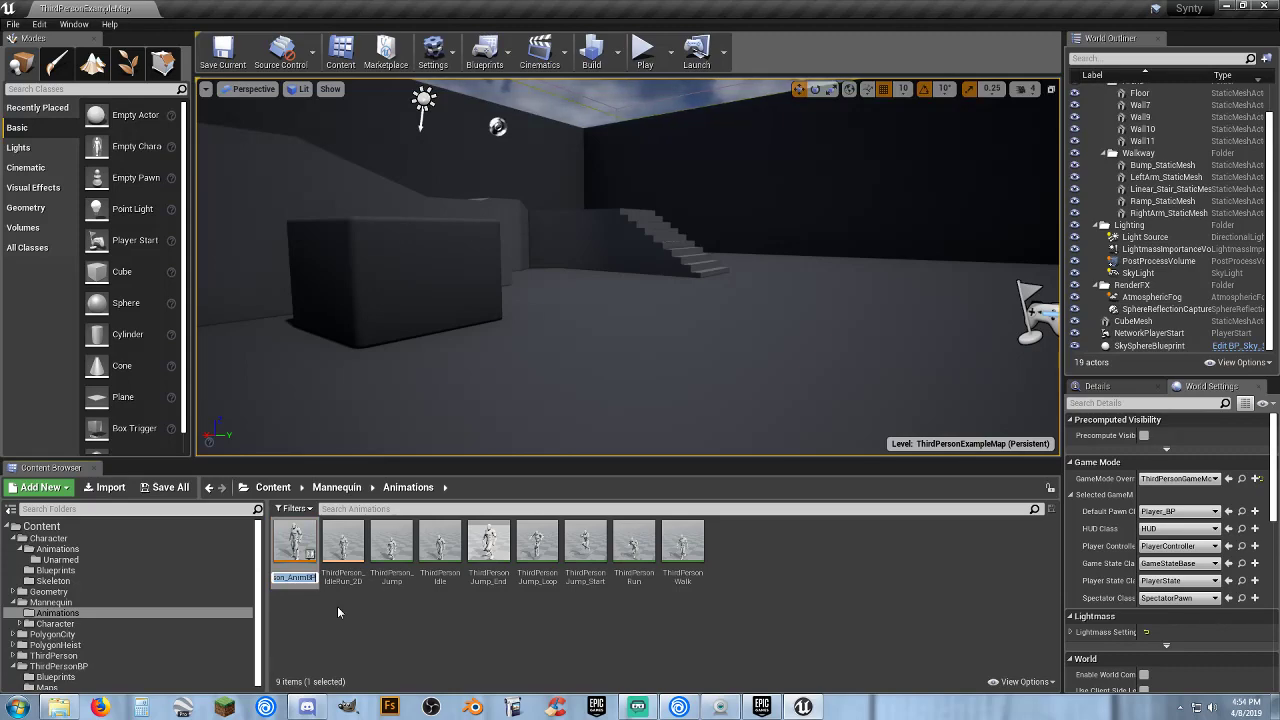
left_click(337, 606)
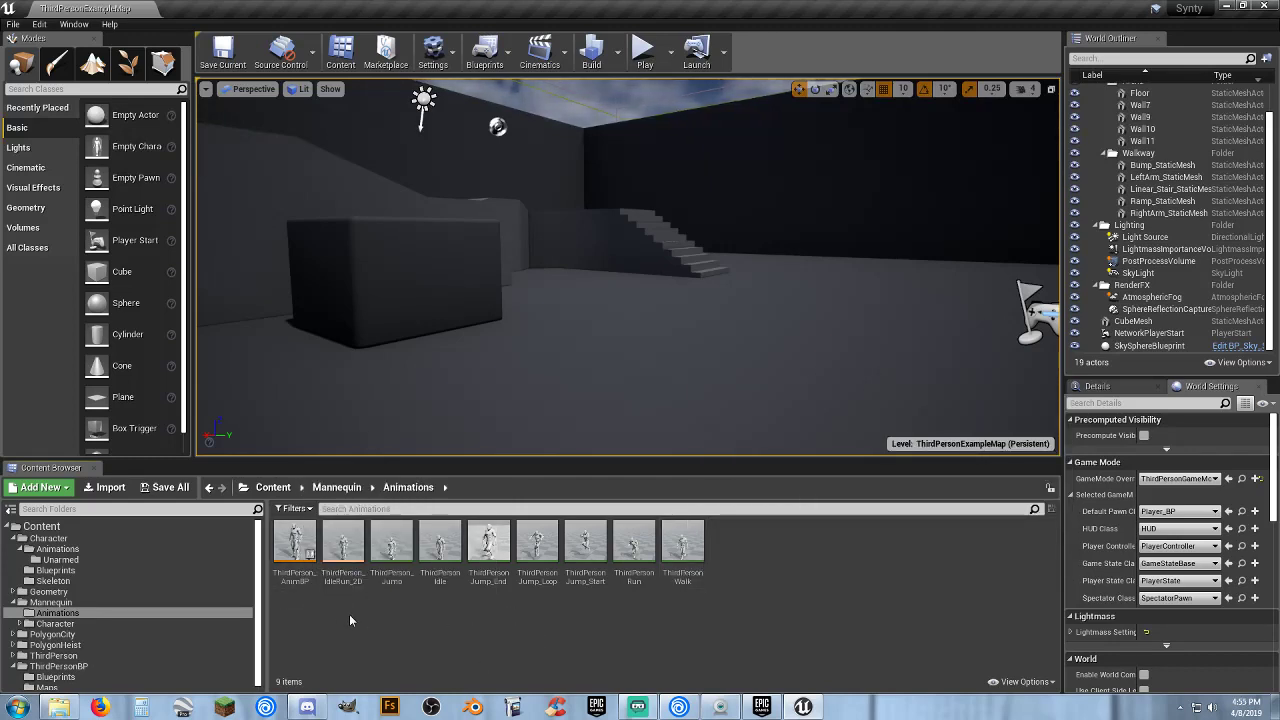
- Start duplicating and retargeting ThirdPerson_AnimBP with SK_Polygon as the target skeleton
right_click(290, 582)
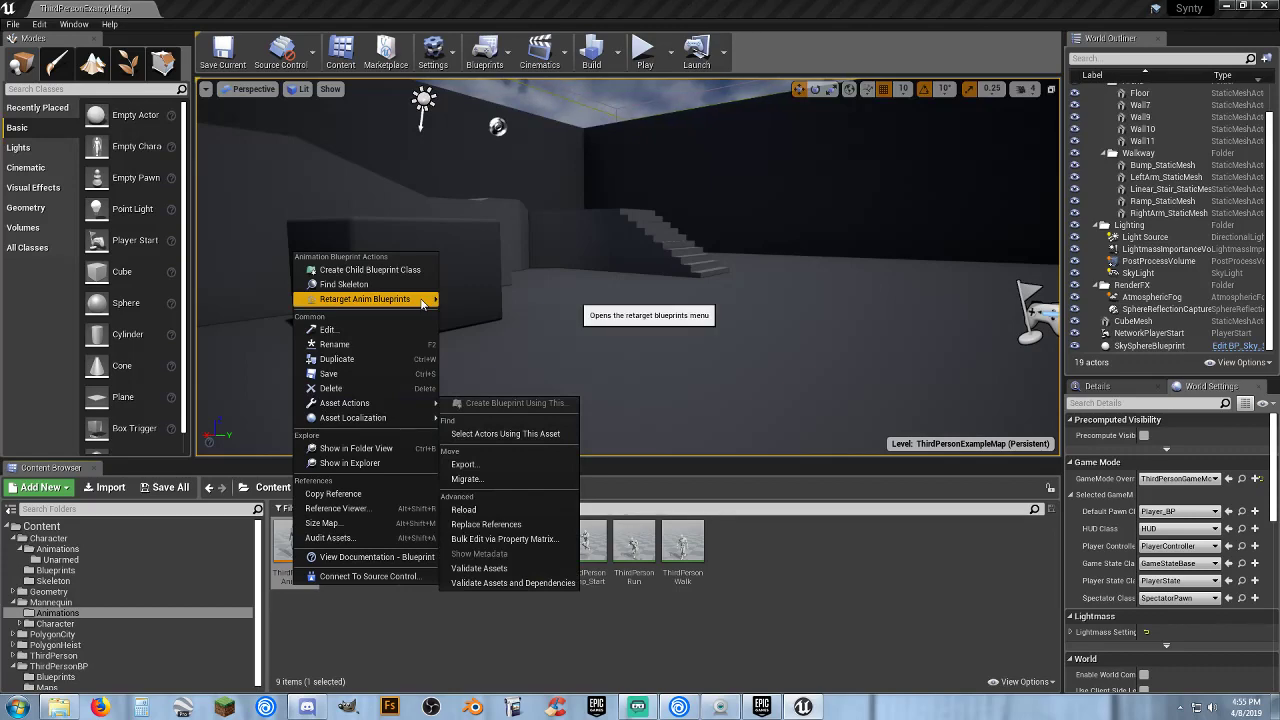
mouse_move(422, 302)
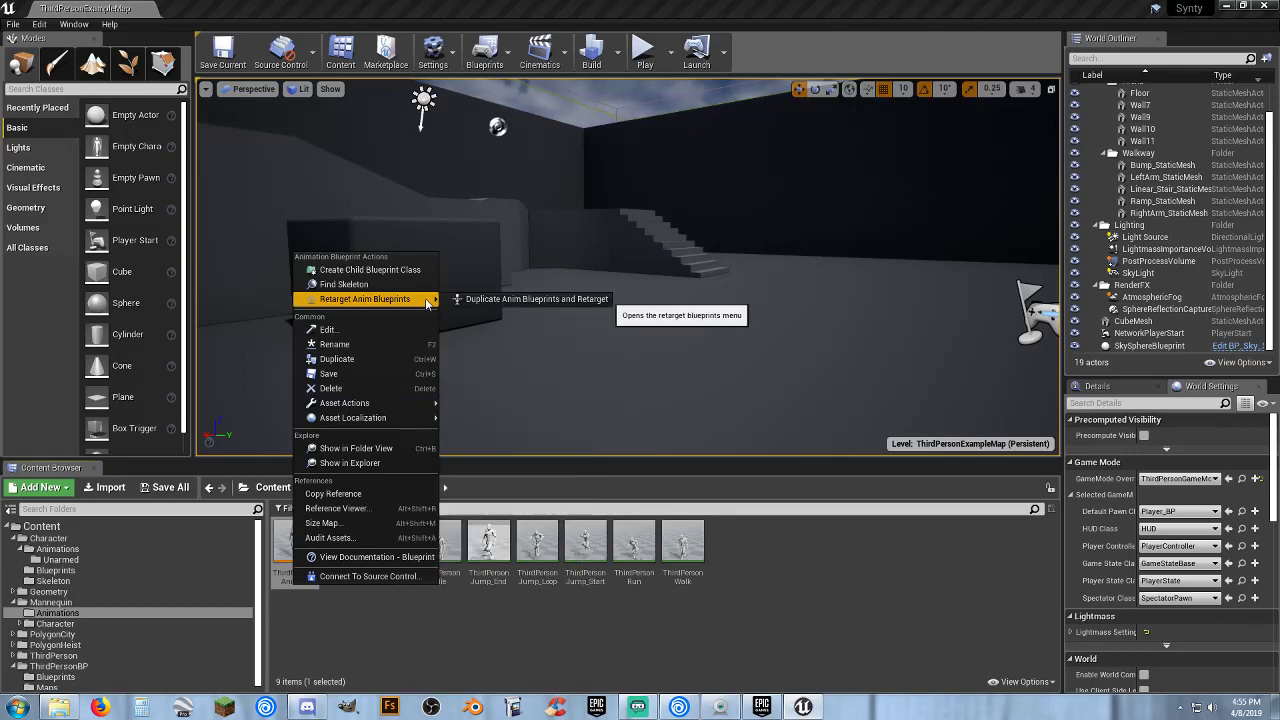
left_click(521, 302)
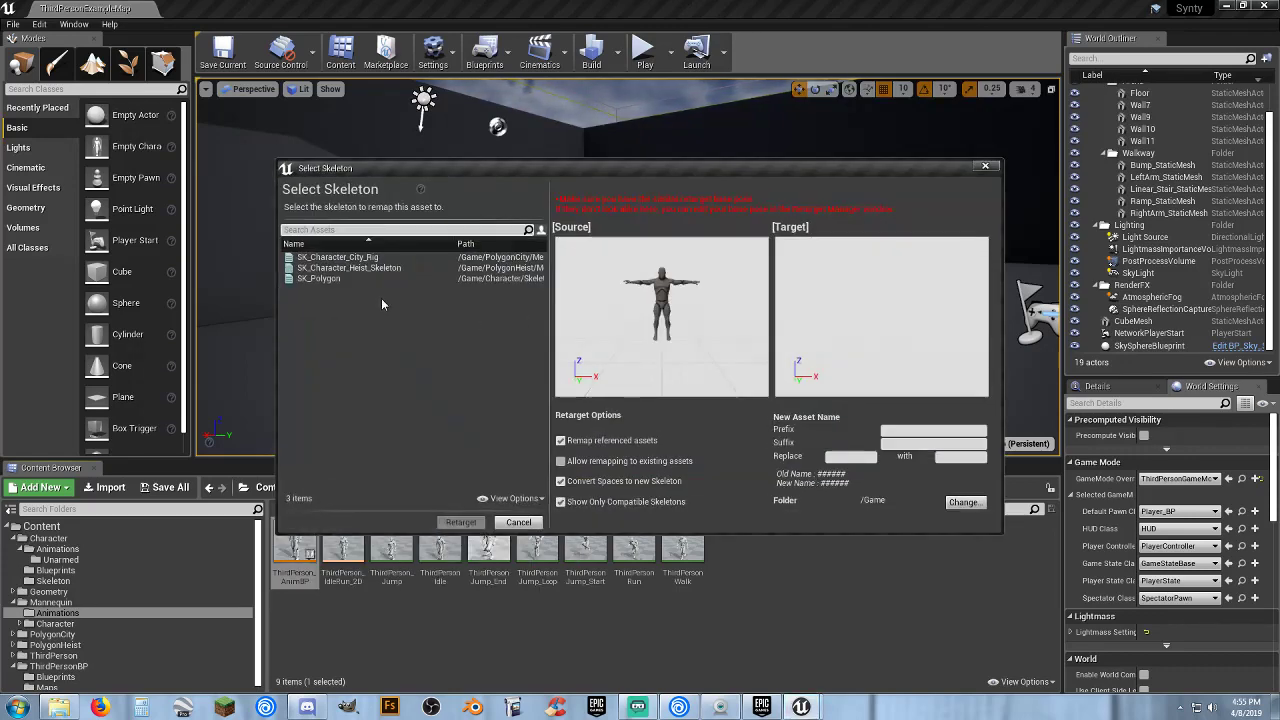
left_click(340, 278)
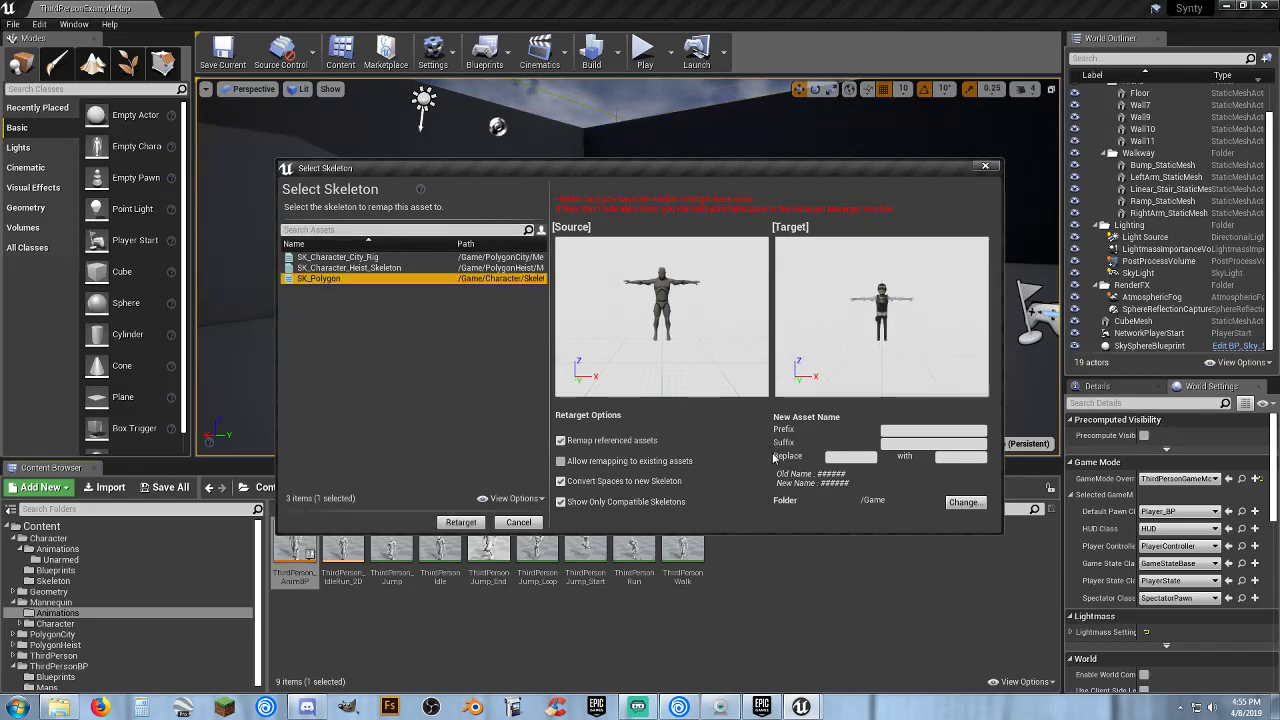
- Set the retargeted asset's naming to replace ThirdPerson_AnimBP with Unarmed_ABP
left_click(829, 456)
left_click(831, 457)
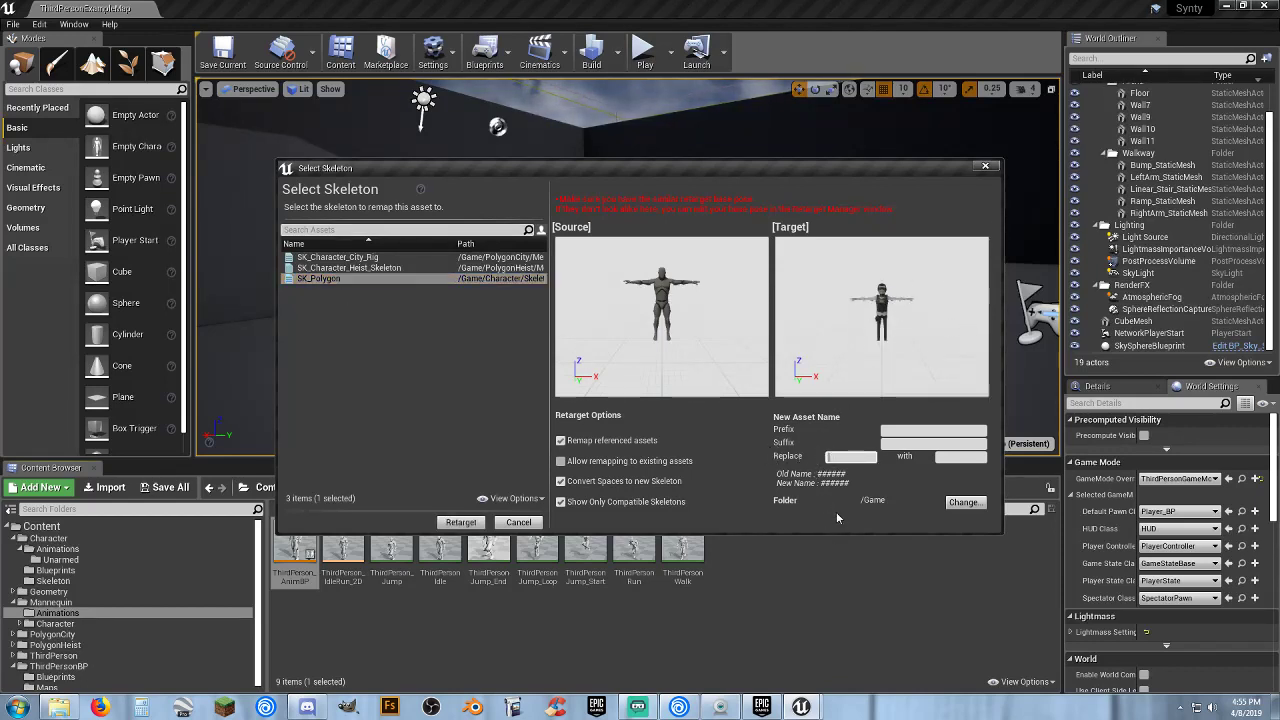
key("ctrl+v")
left_click(948, 456)
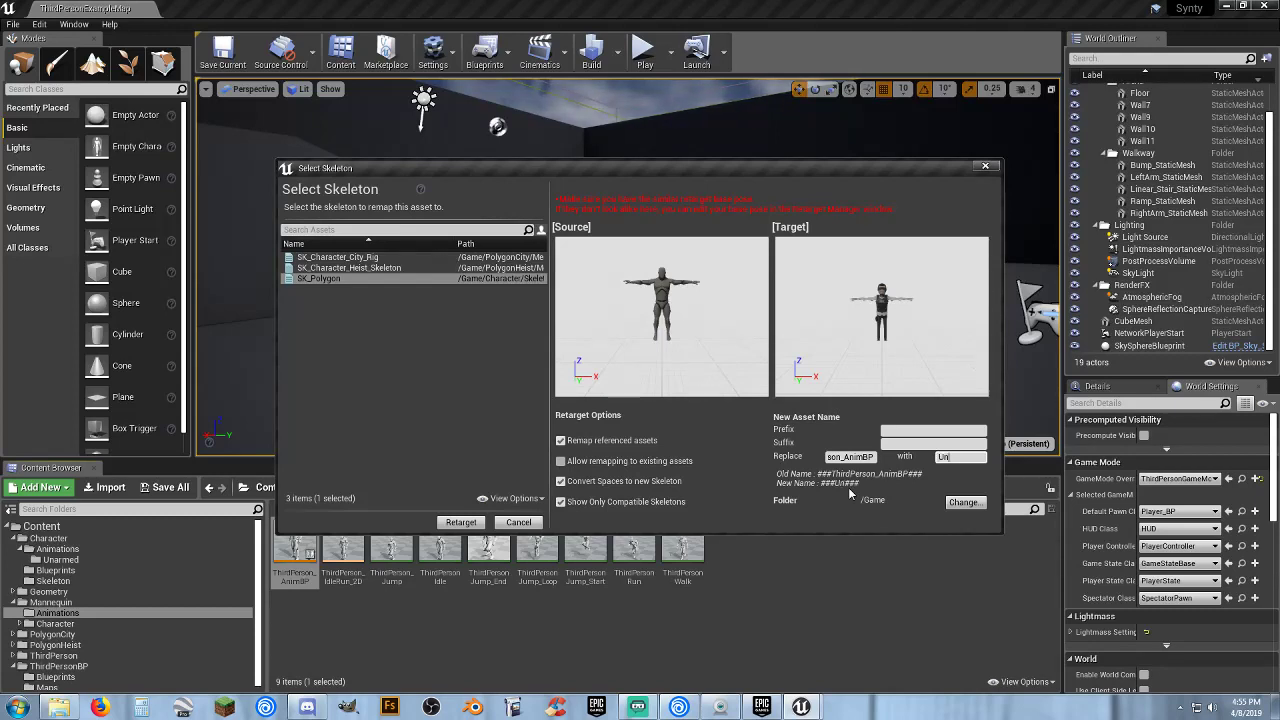
type("armed_")
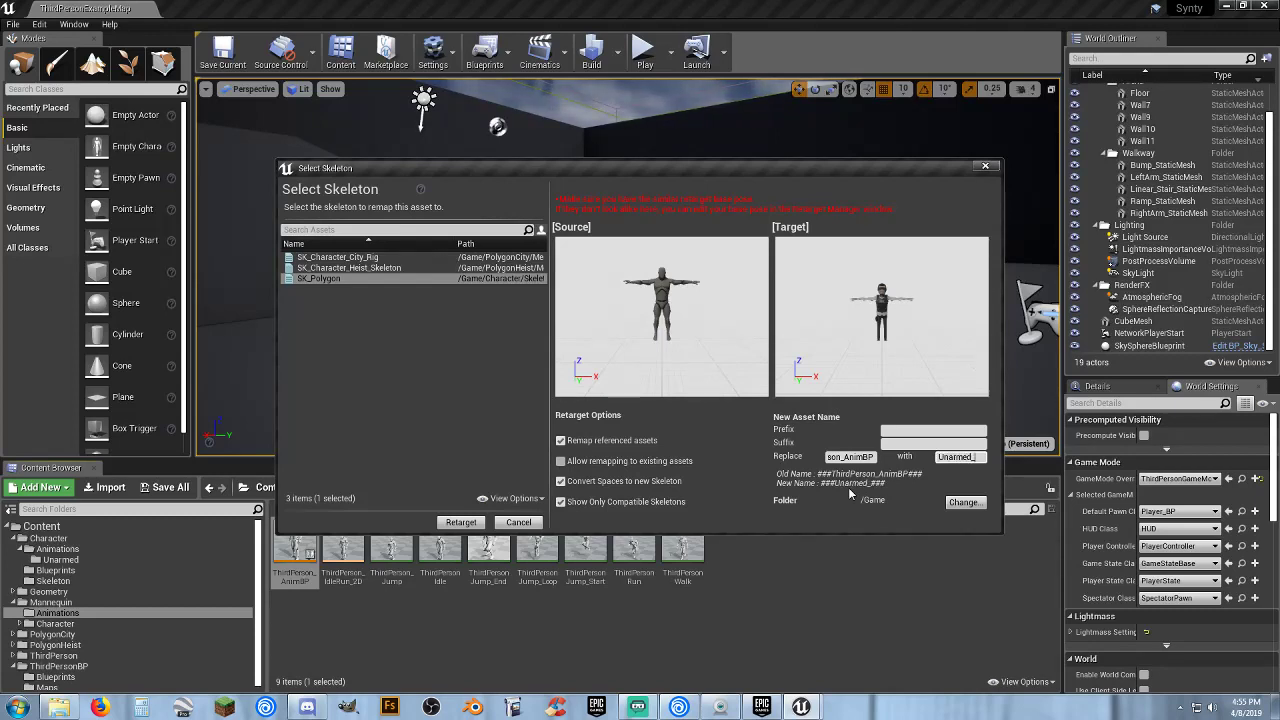
type("ABP")
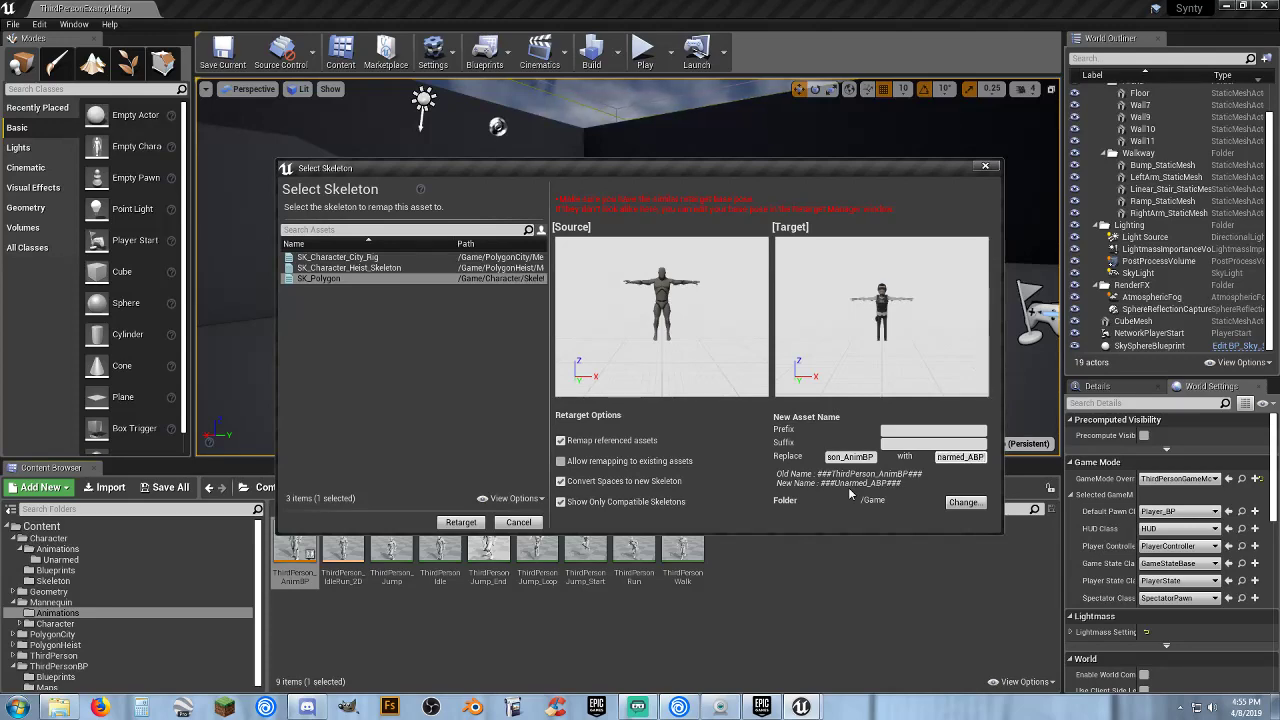
- Retarget the animation blueprint into the Character/Animations/Unarmed folder and save all the modified content
left_click(956, 506)
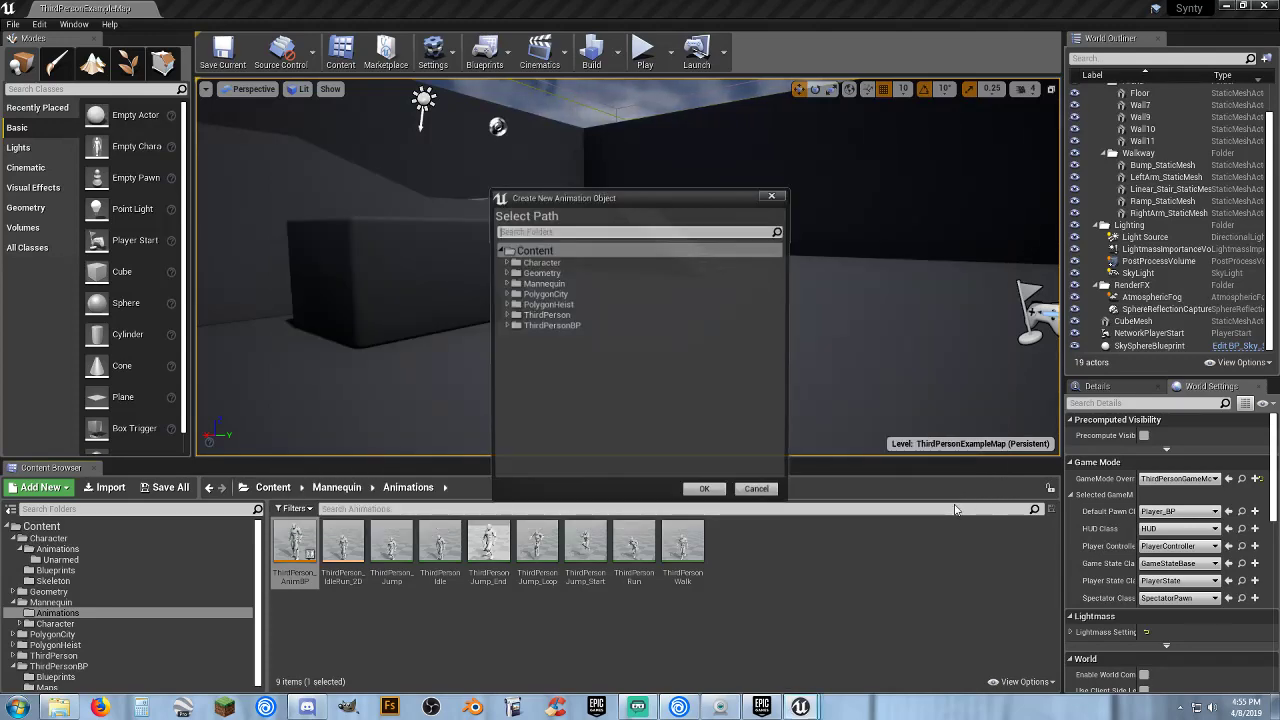
left_click(505, 262)
left_click(514, 273)
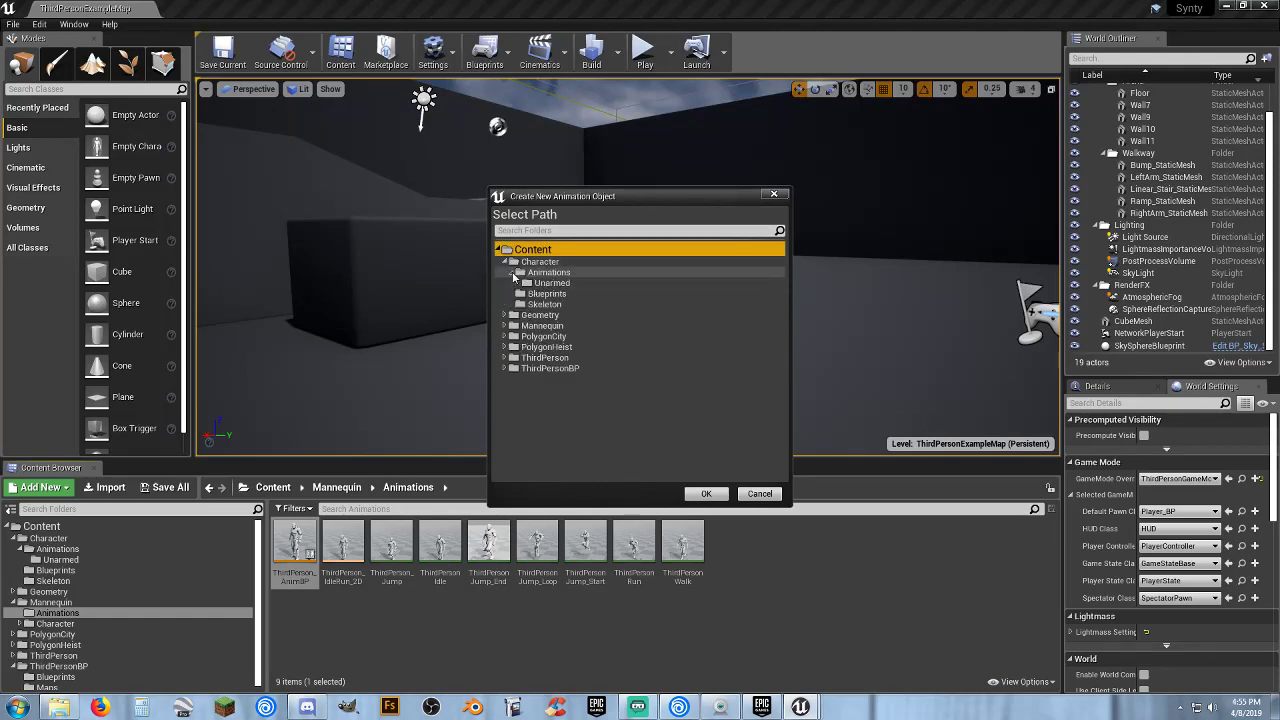
left_click(551, 283)
left_click(706, 494)
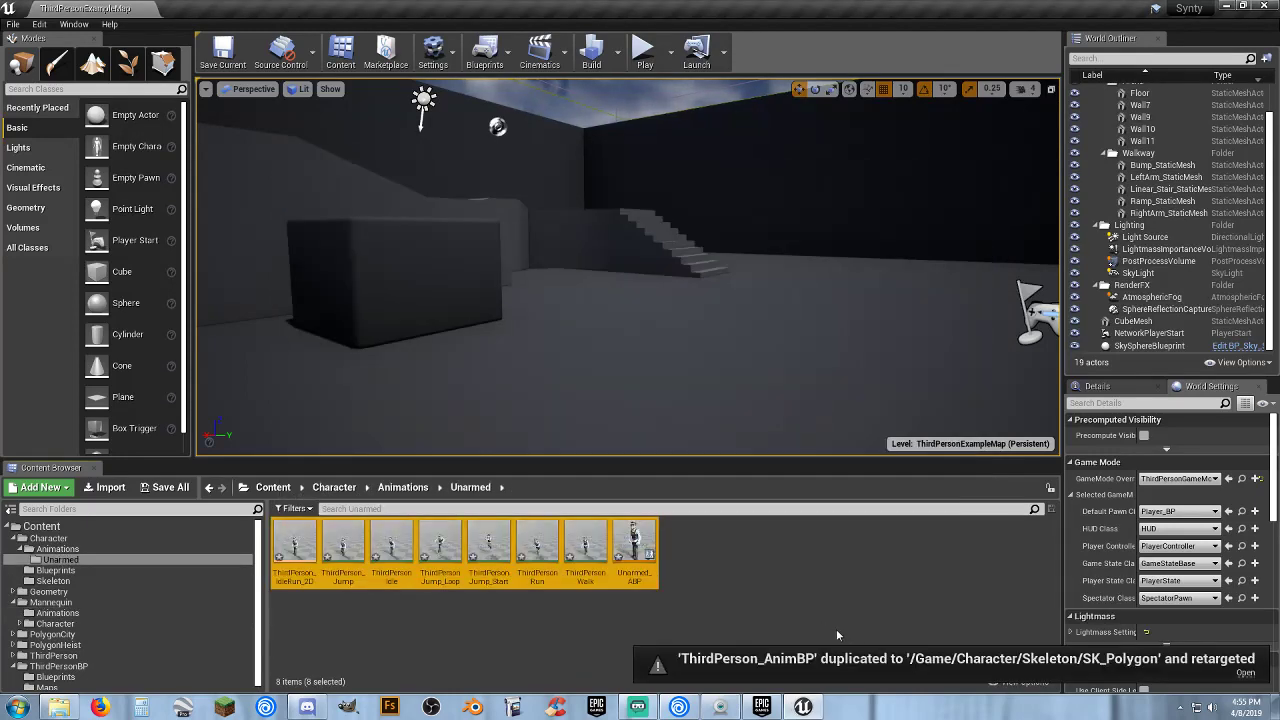
left_click(166, 487)
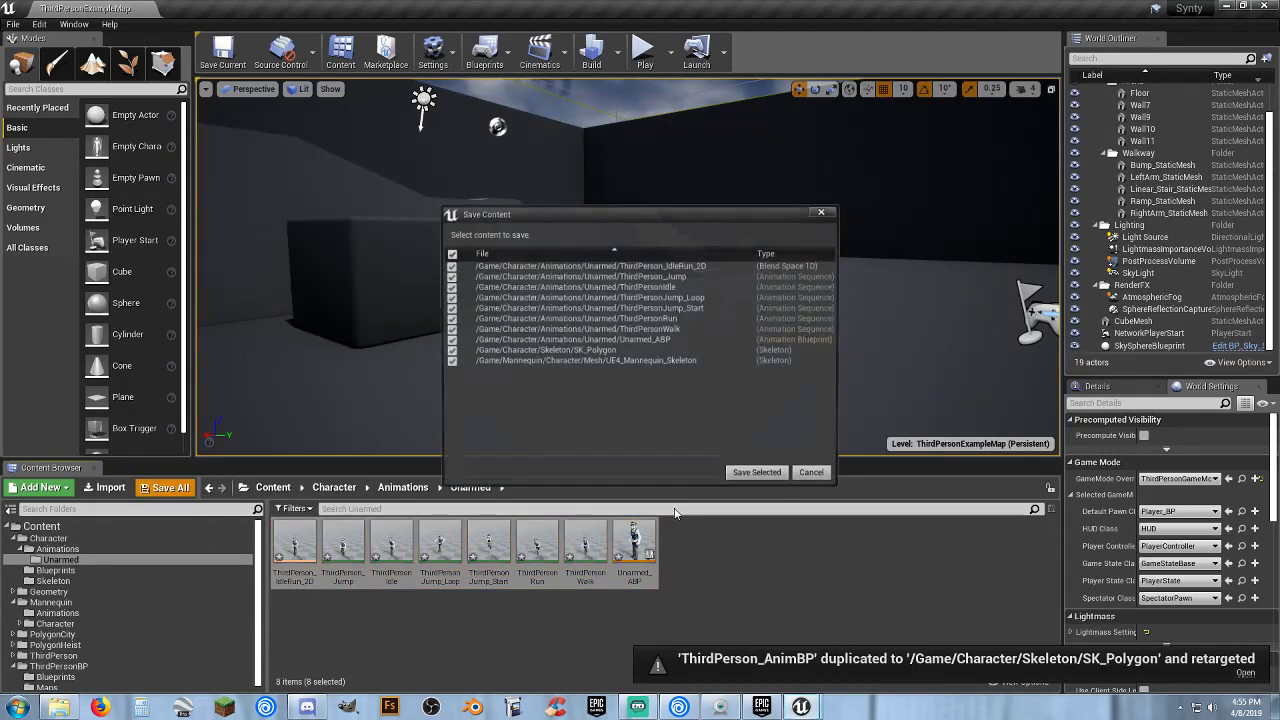
left_click(747, 484)
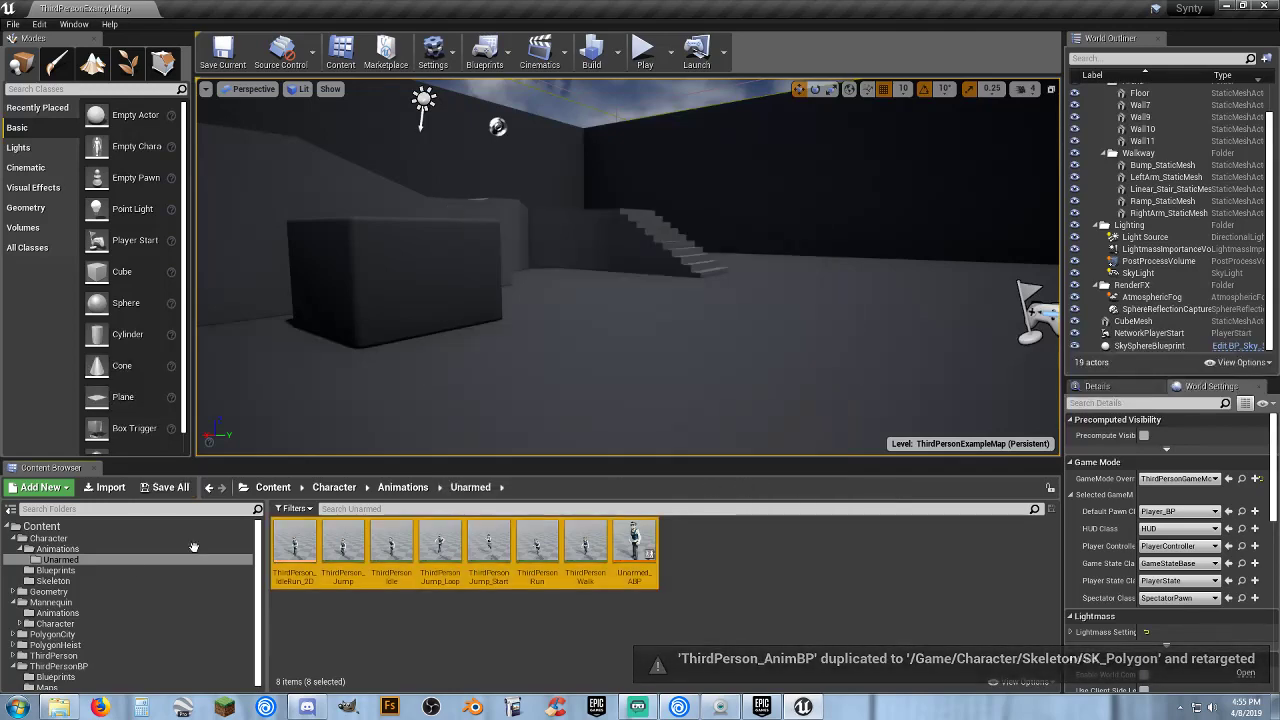
- Open Player_BP from Character/Blueprints and set its Mesh component's skeletal mesh to SK_Character_Male_Police
left_click(72, 572)
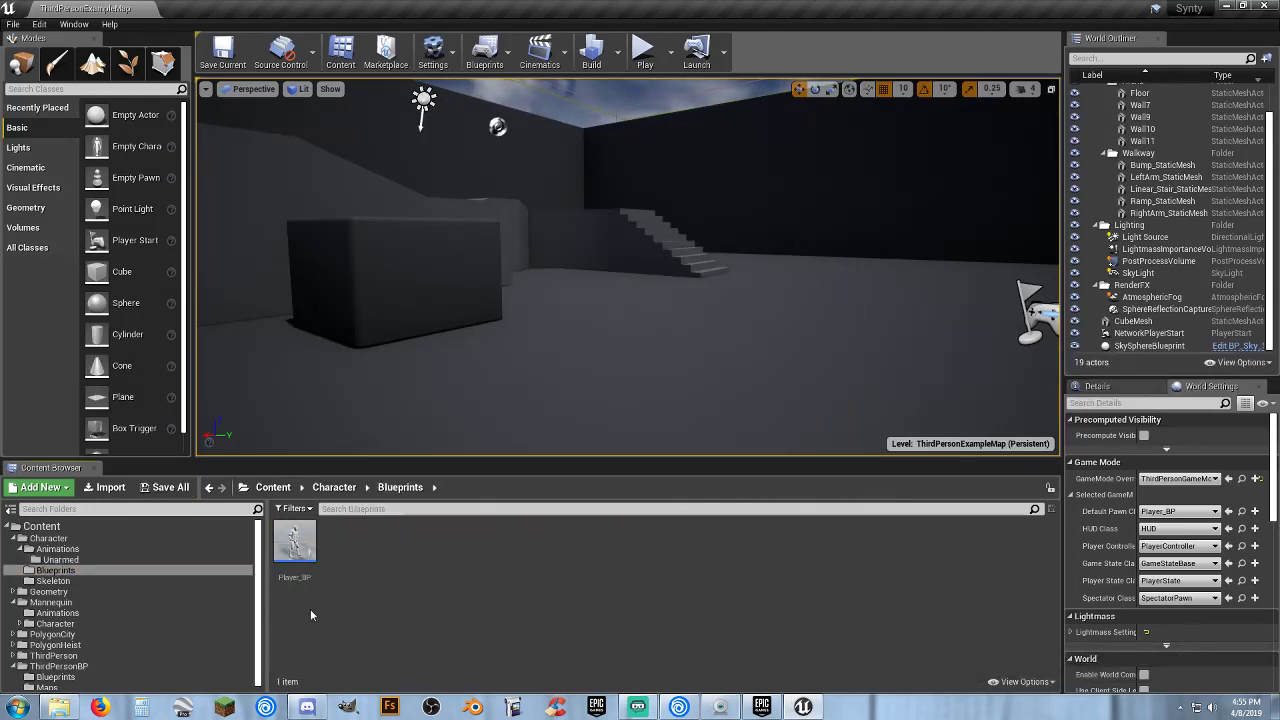
double_click(295, 550)
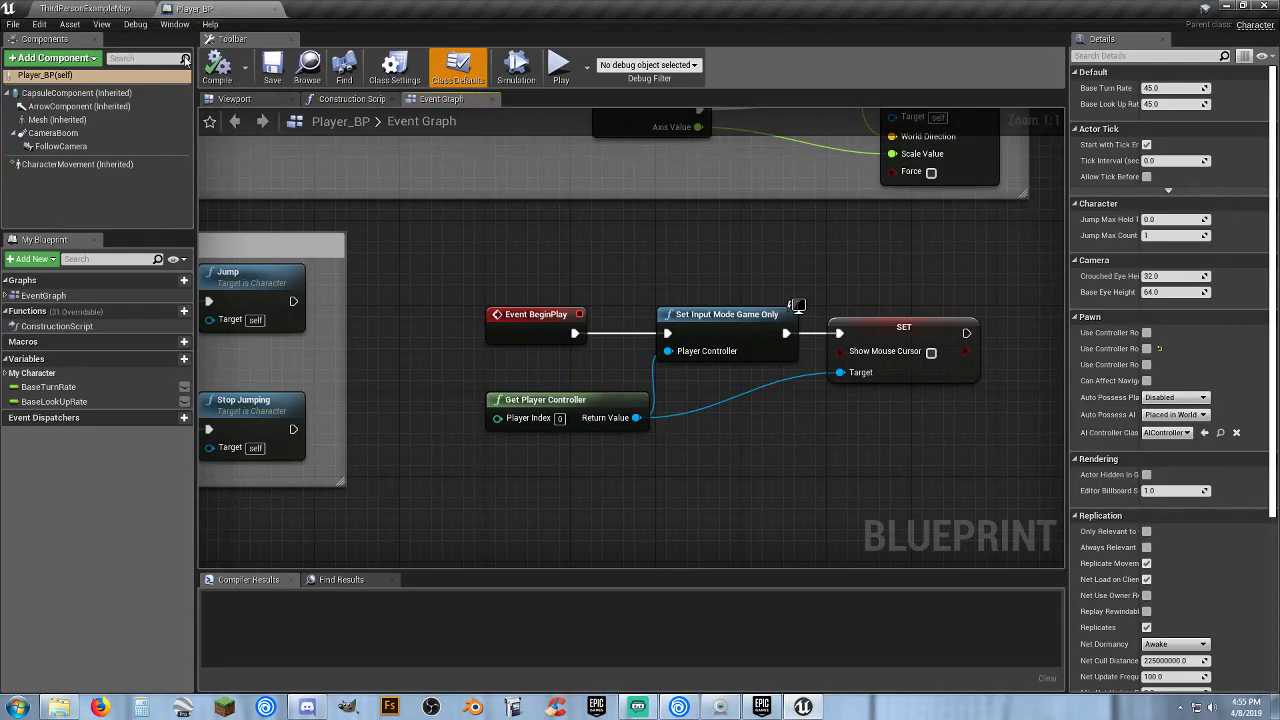
left_click(234, 99)
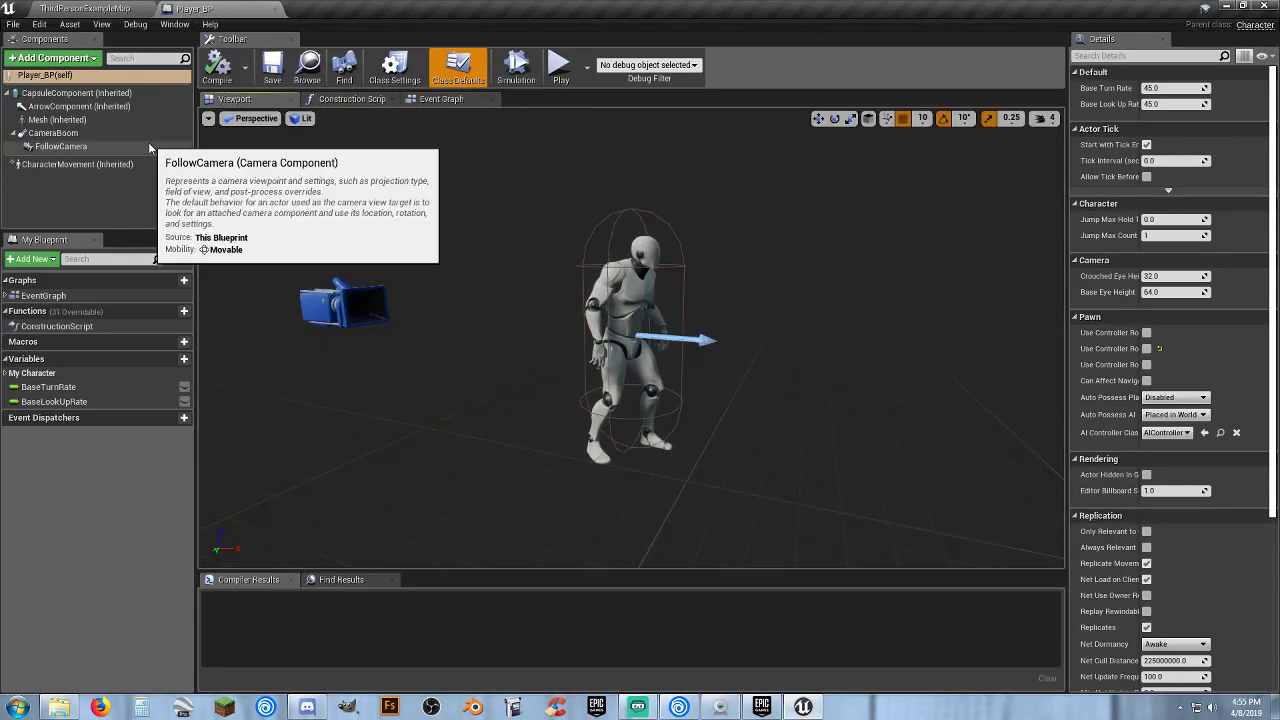
left_click(42, 120)
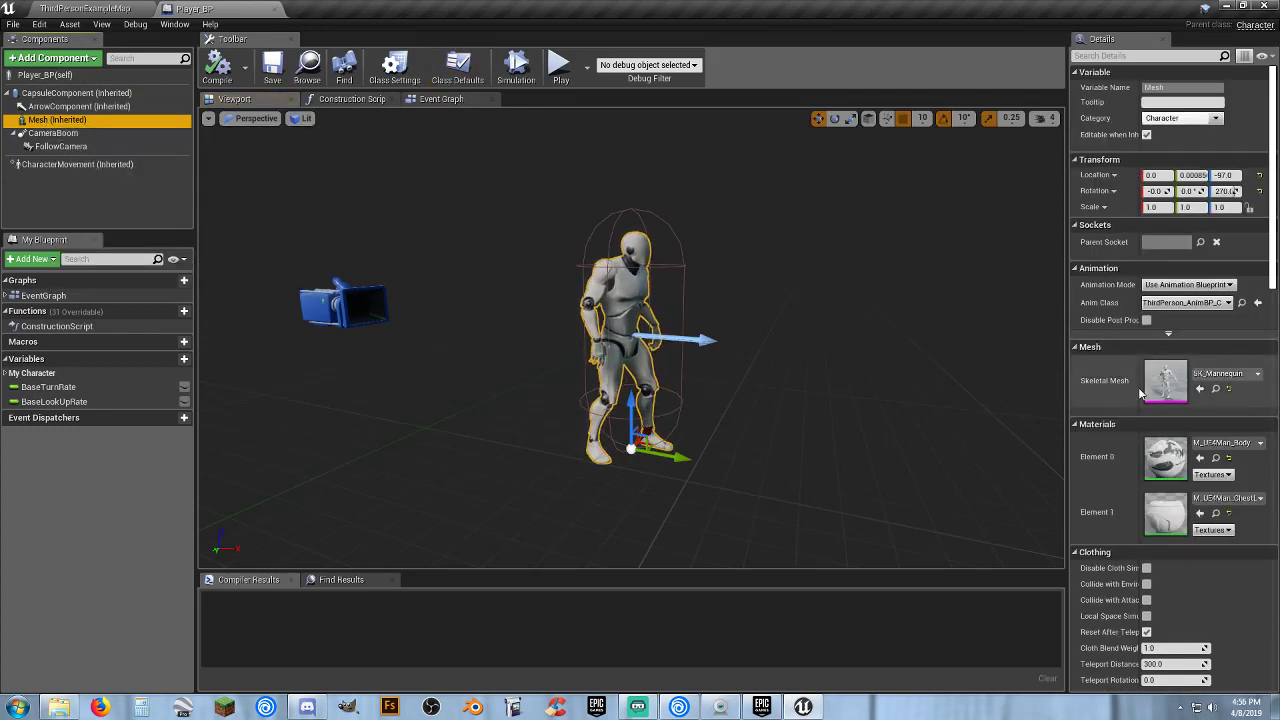
left_click(1222, 373)
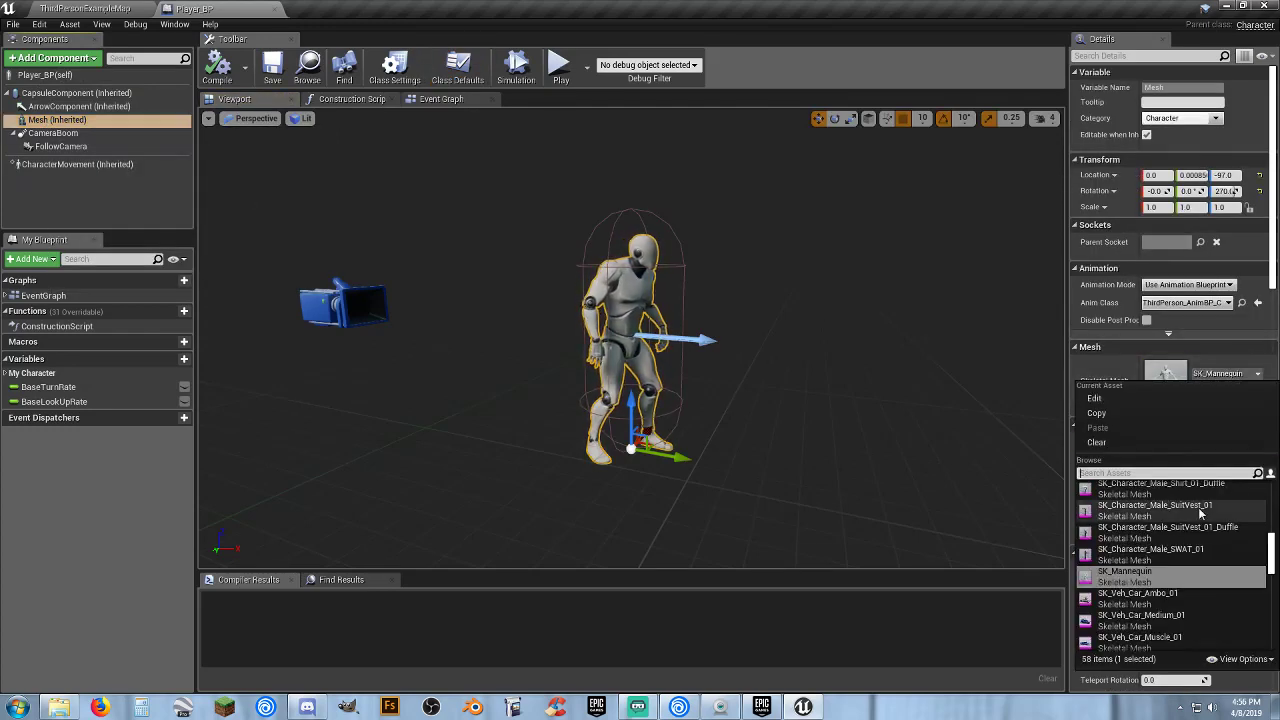
scroll(1205, 540, "up", 3)
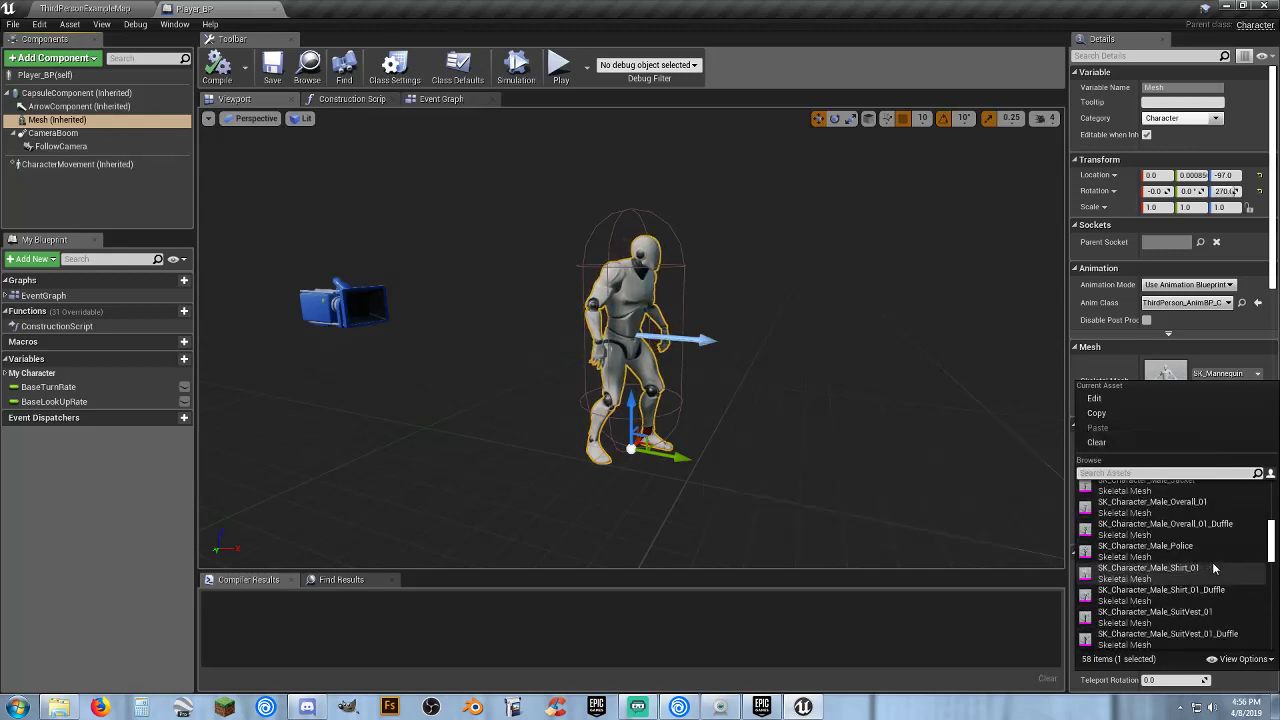
left_click(1210, 548)
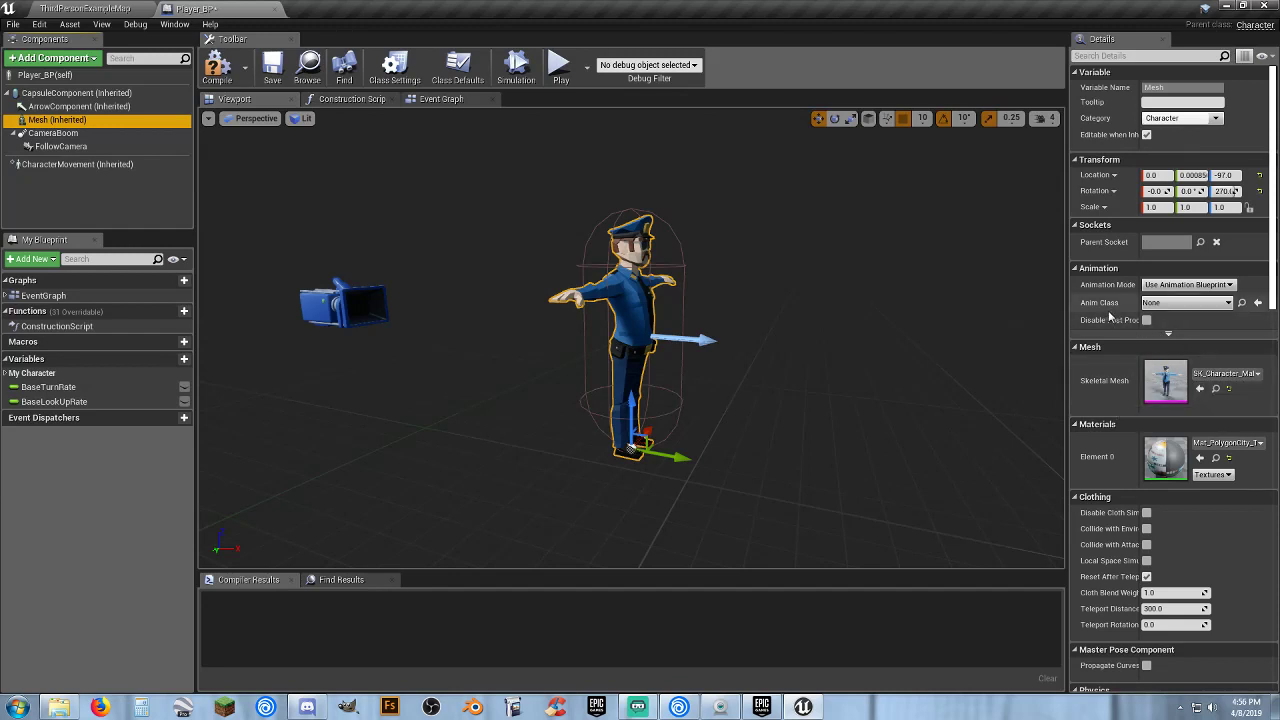
- Assign Unarmed_ABP as the Mesh component's Anim Class and compile Player_BP
left_click(1199, 303)
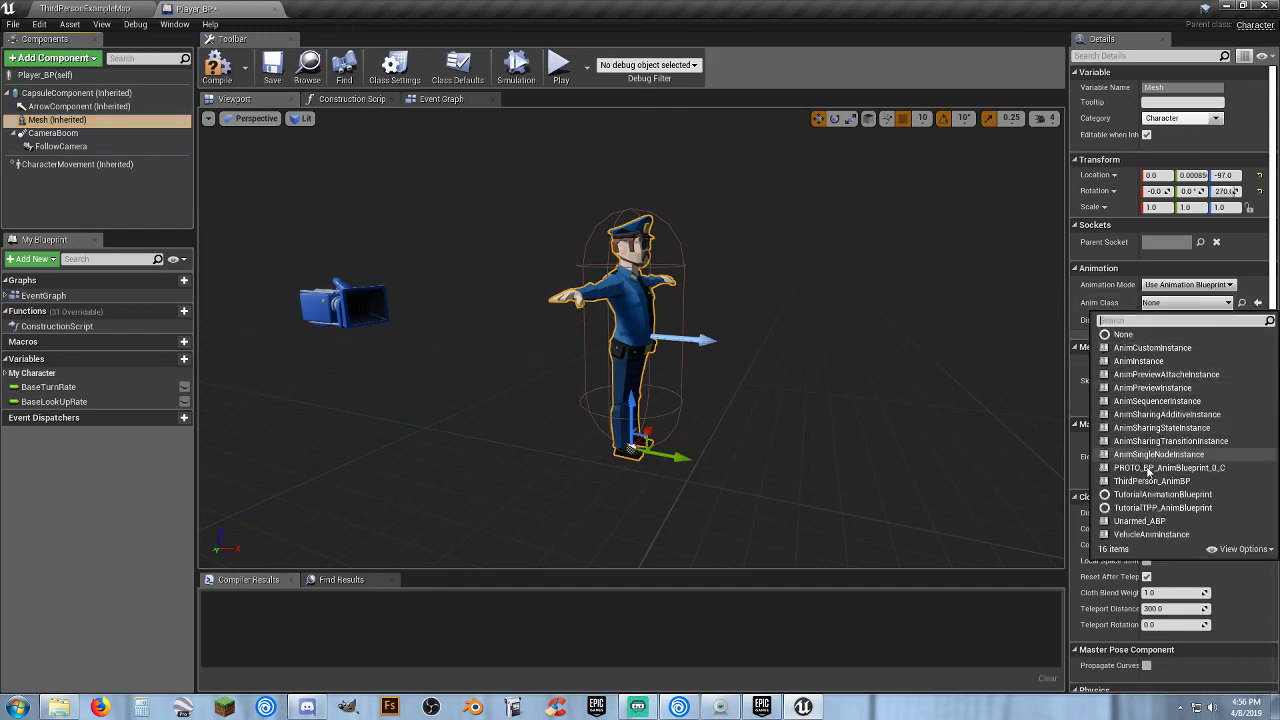
left_click(1158, 522)
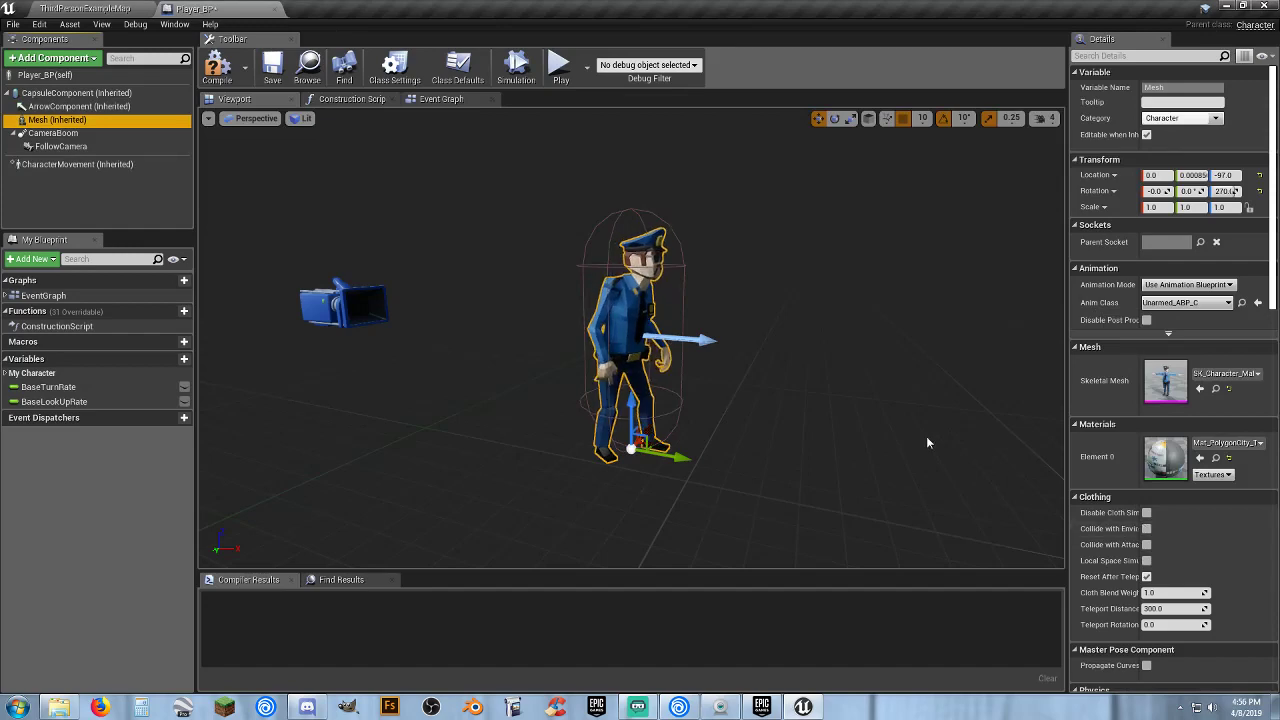
left_click(217, 66)
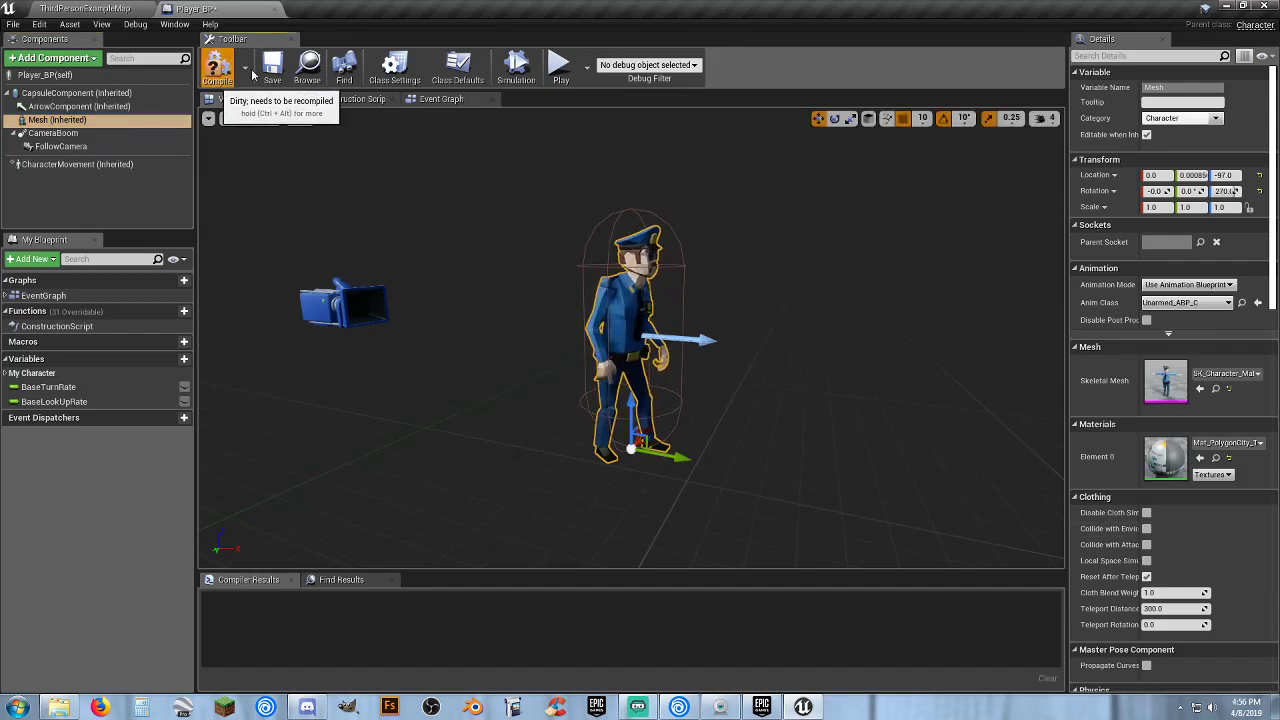
- Play ThirdPersonExampleMap and check the police character's idle, run and jump animations before ending the session
left_click(85, 8)
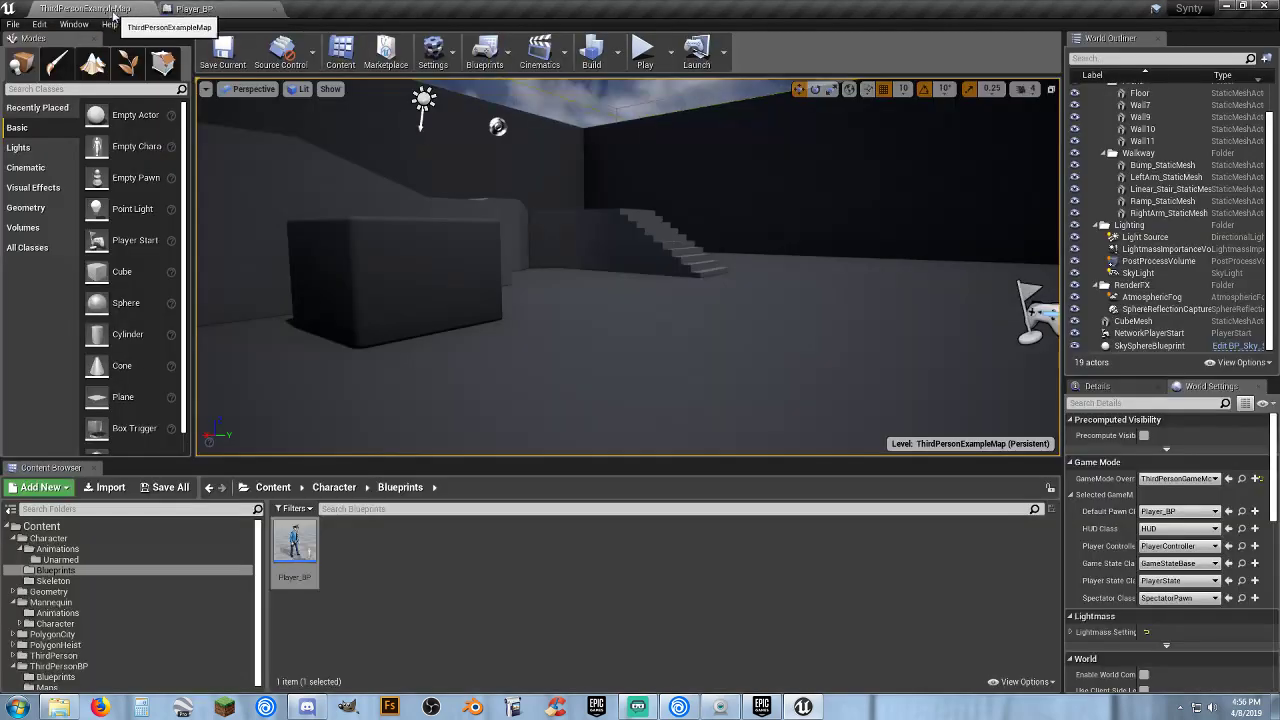
left_click(642, 55)
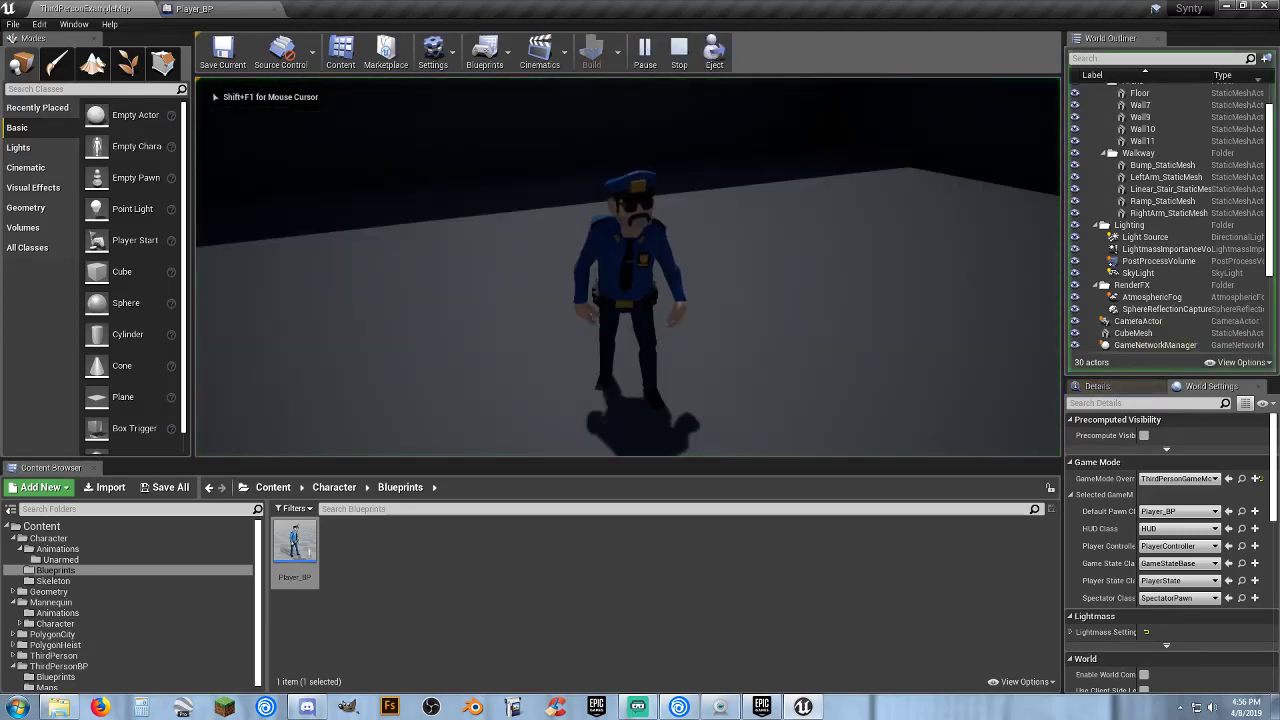
key("w")
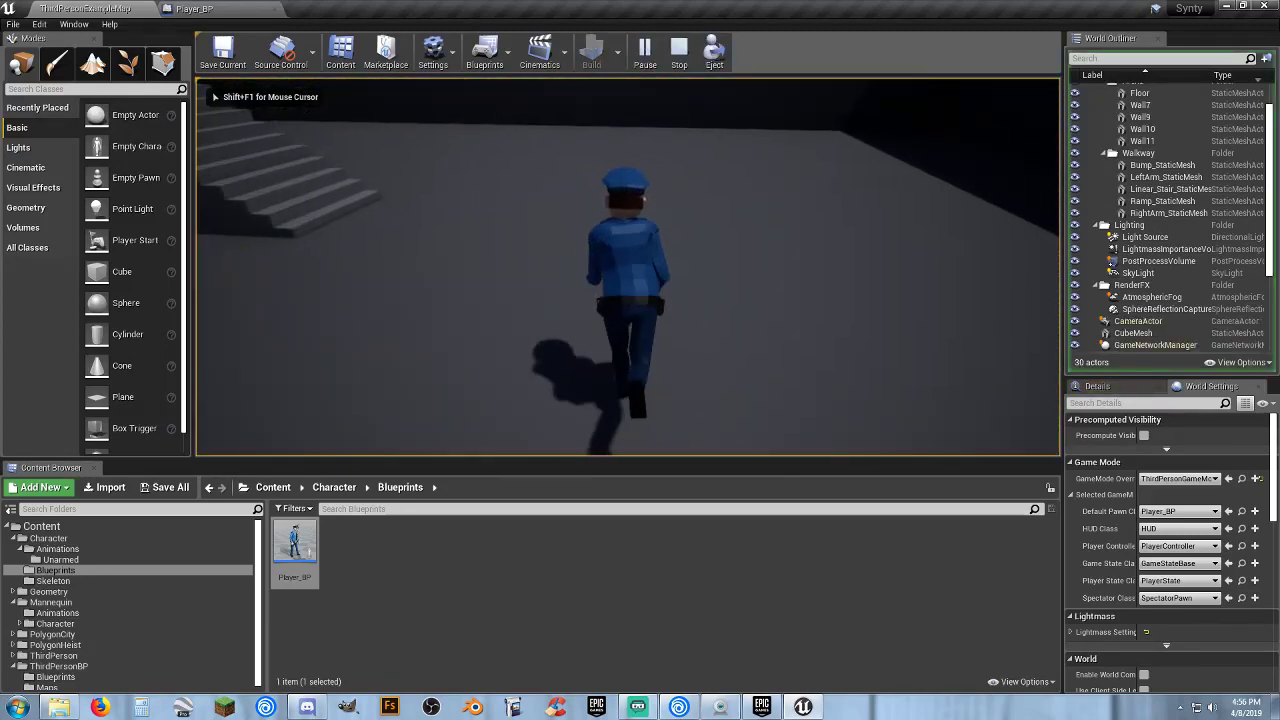
key("d")
key("space")
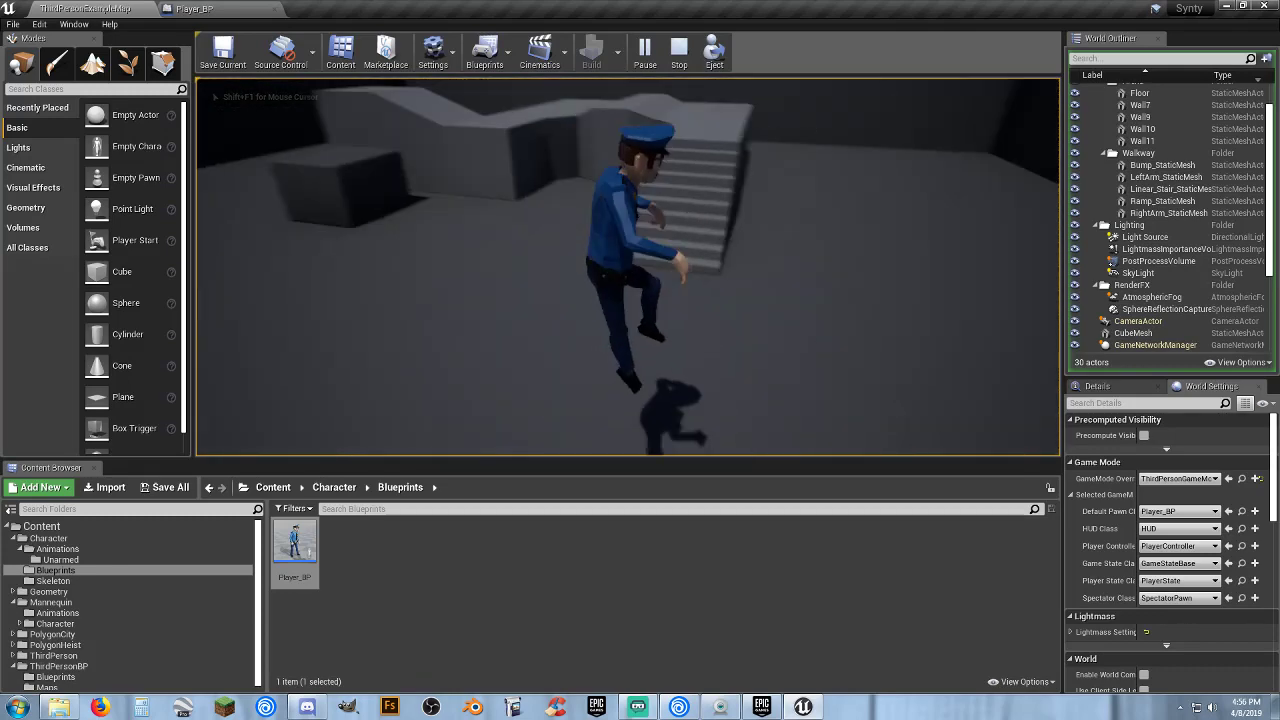
key("w")
key("w")
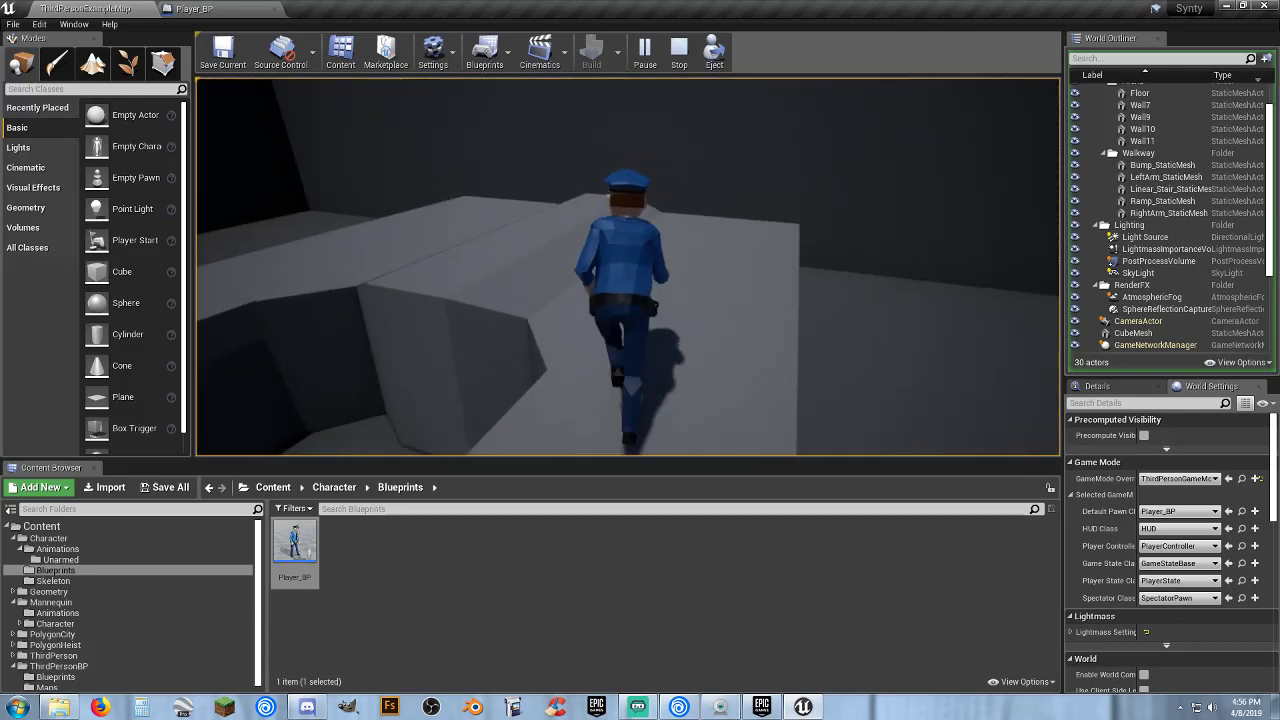
key("w")
key("space")
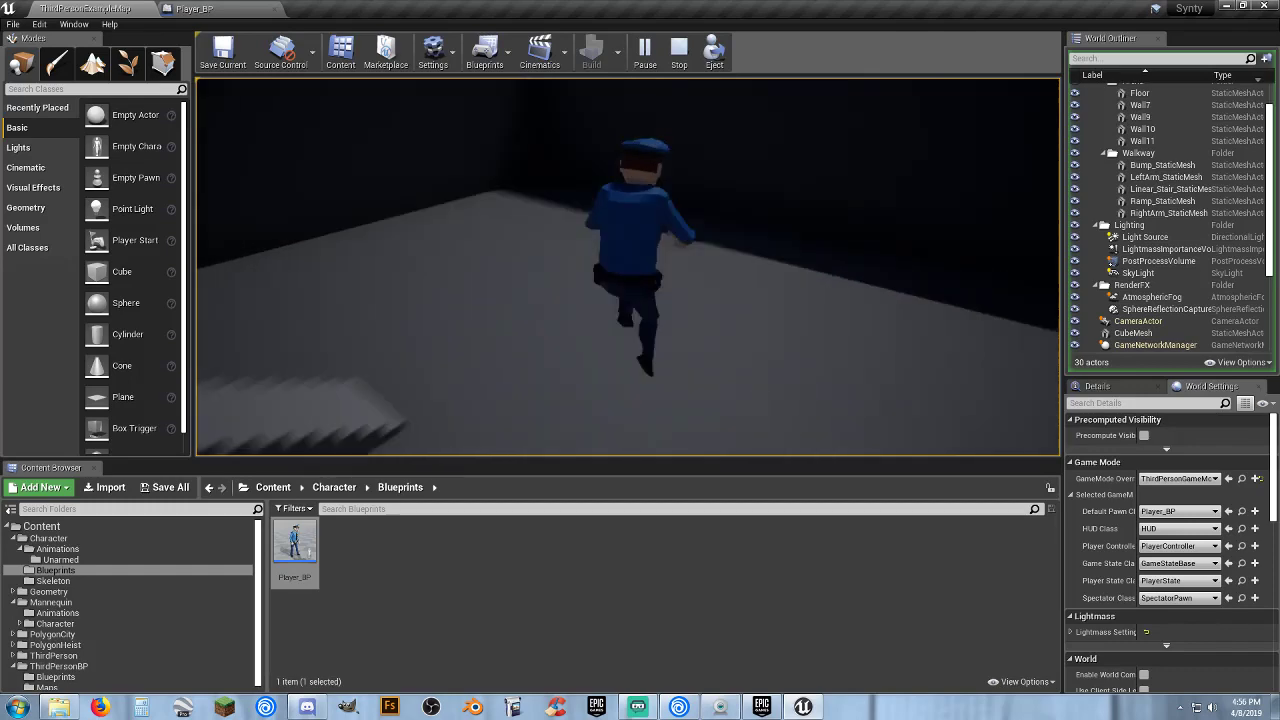
key("w")
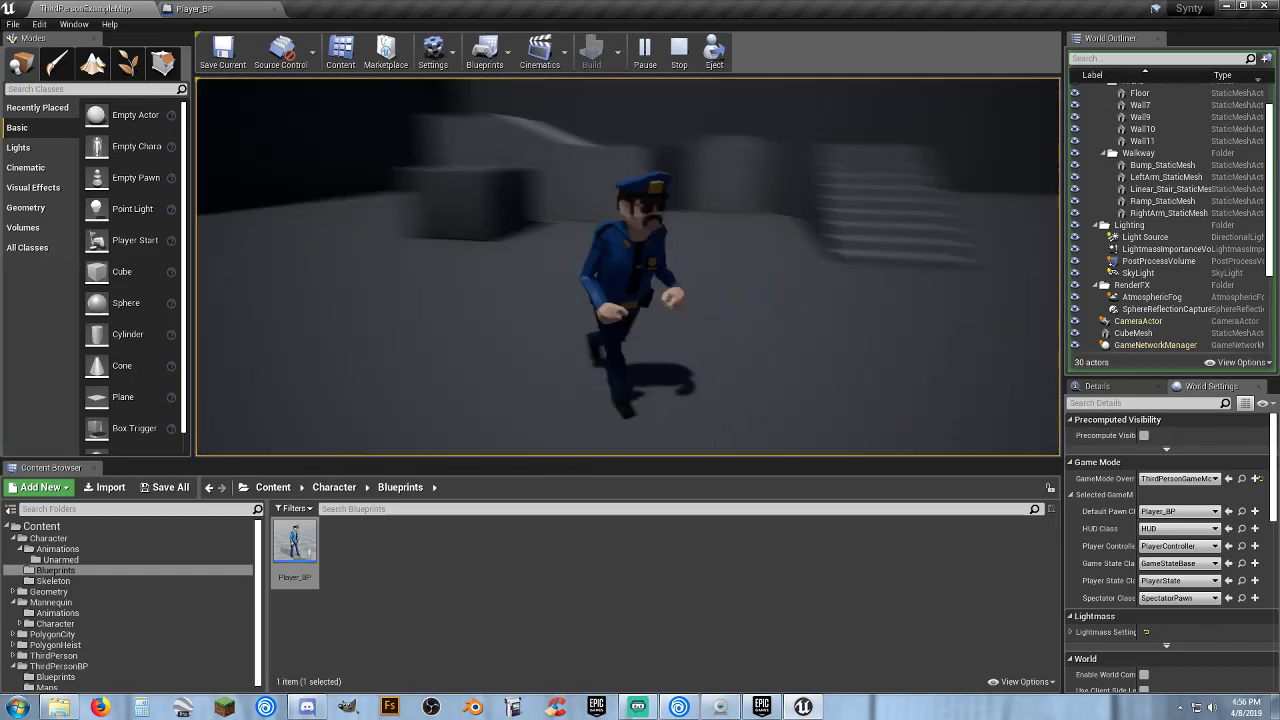
key("Escape")
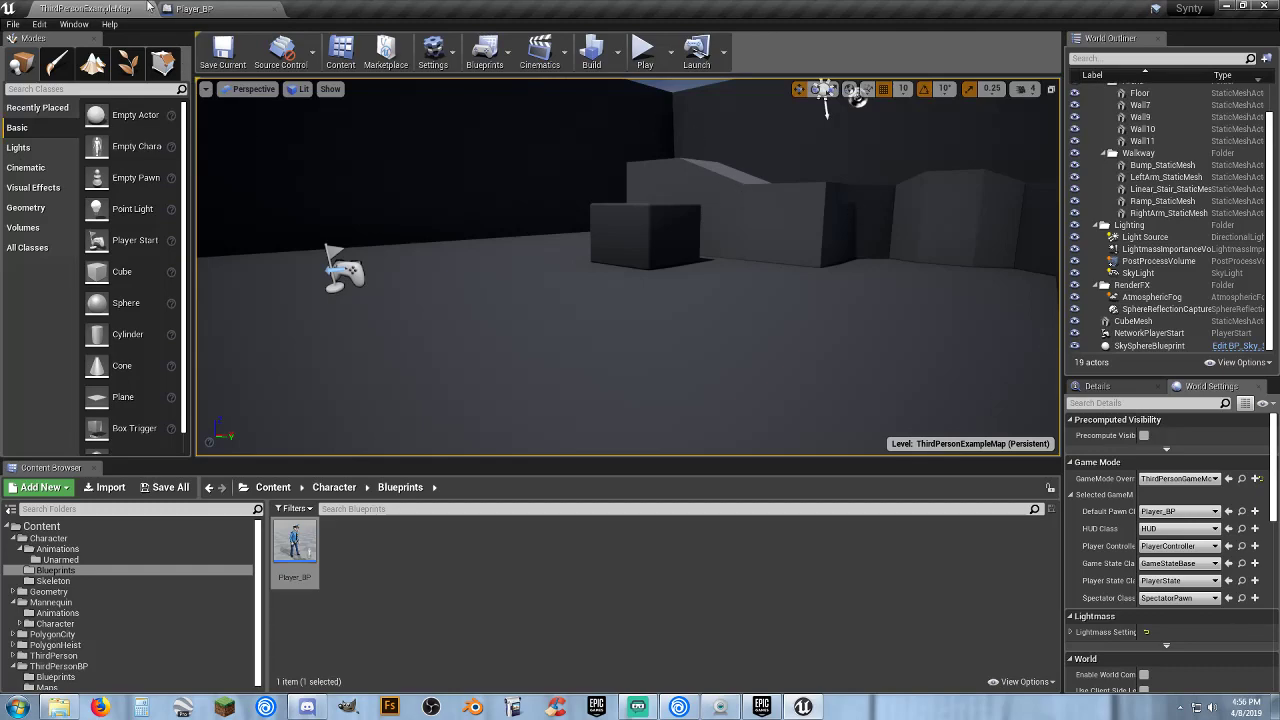
- Switch the skeletal mesh of Player_BP's Mesh component to SK_Character_Male_FBI, then compile and save the blueprint
left_click(194, 8)
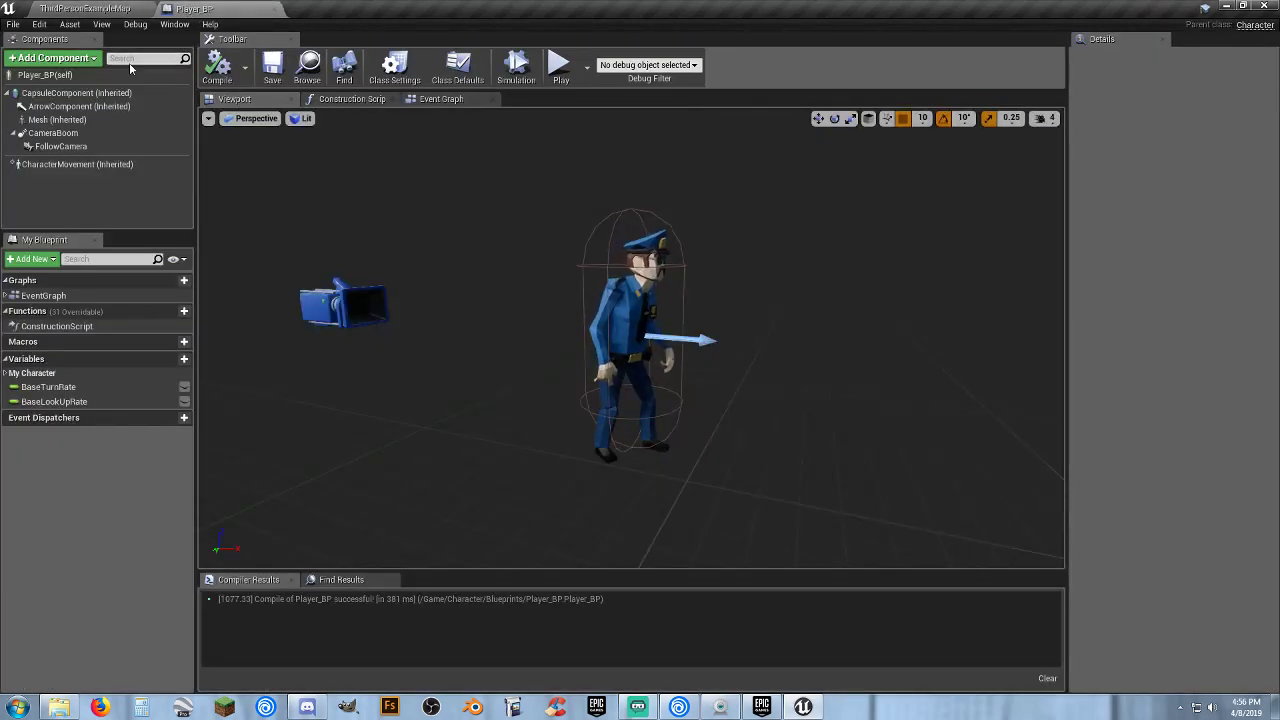
left_click(57, 119)
left_click(1228, 374)
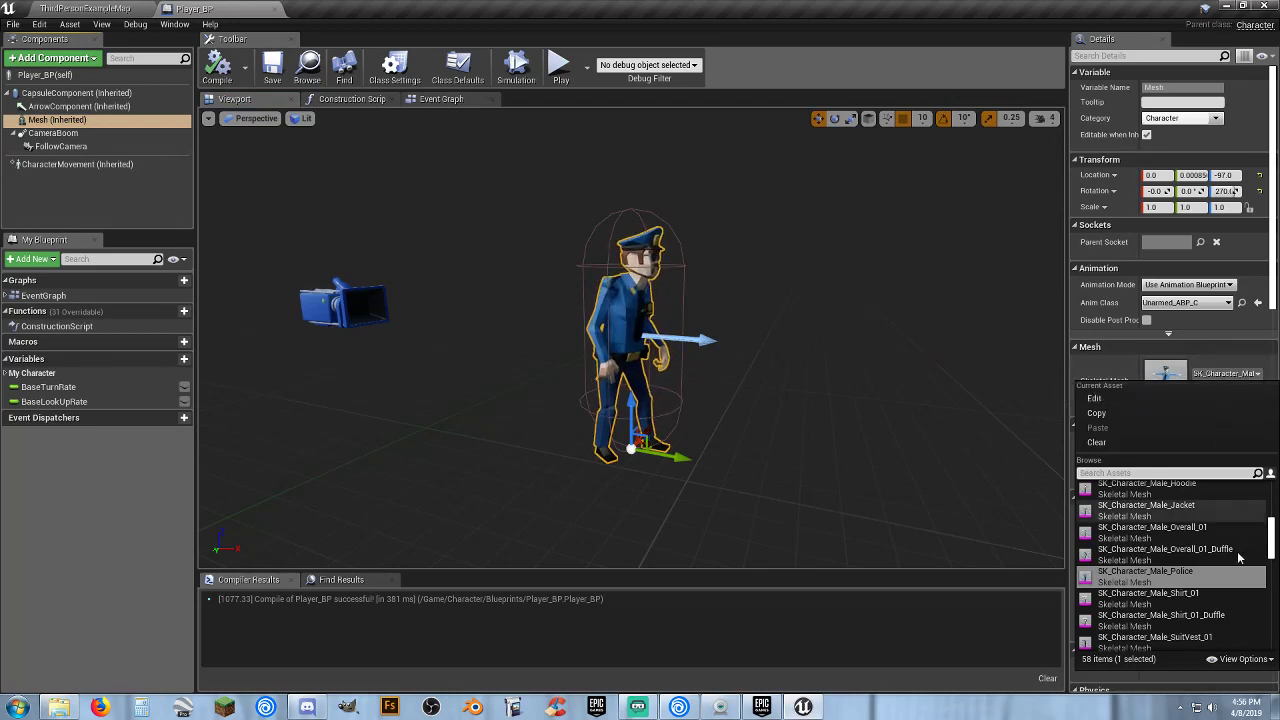
scroll(1160, 528, "up", 3)
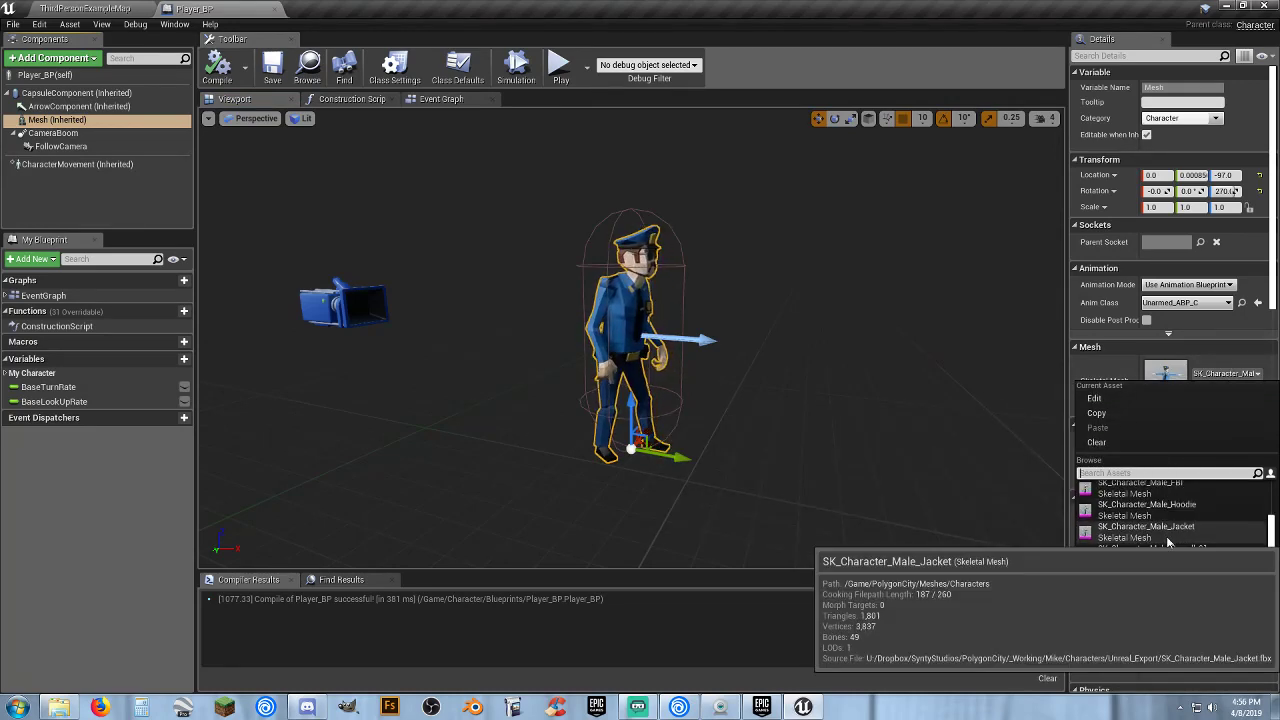
left_click(1170, 533)
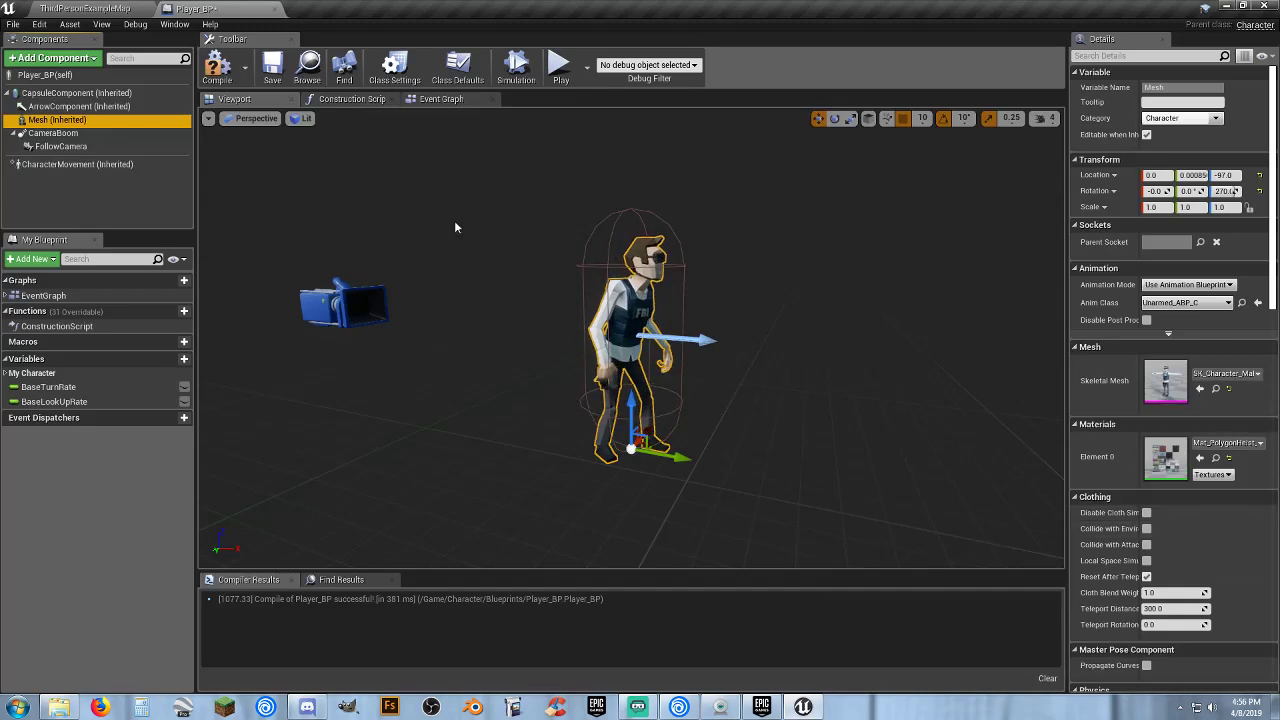
left_click(217, 66)
left_click(272, 66)
- Play ThirdPersonExampleMap and check the FBI character's run and jump animations before ending the session
left_click(115, 8)
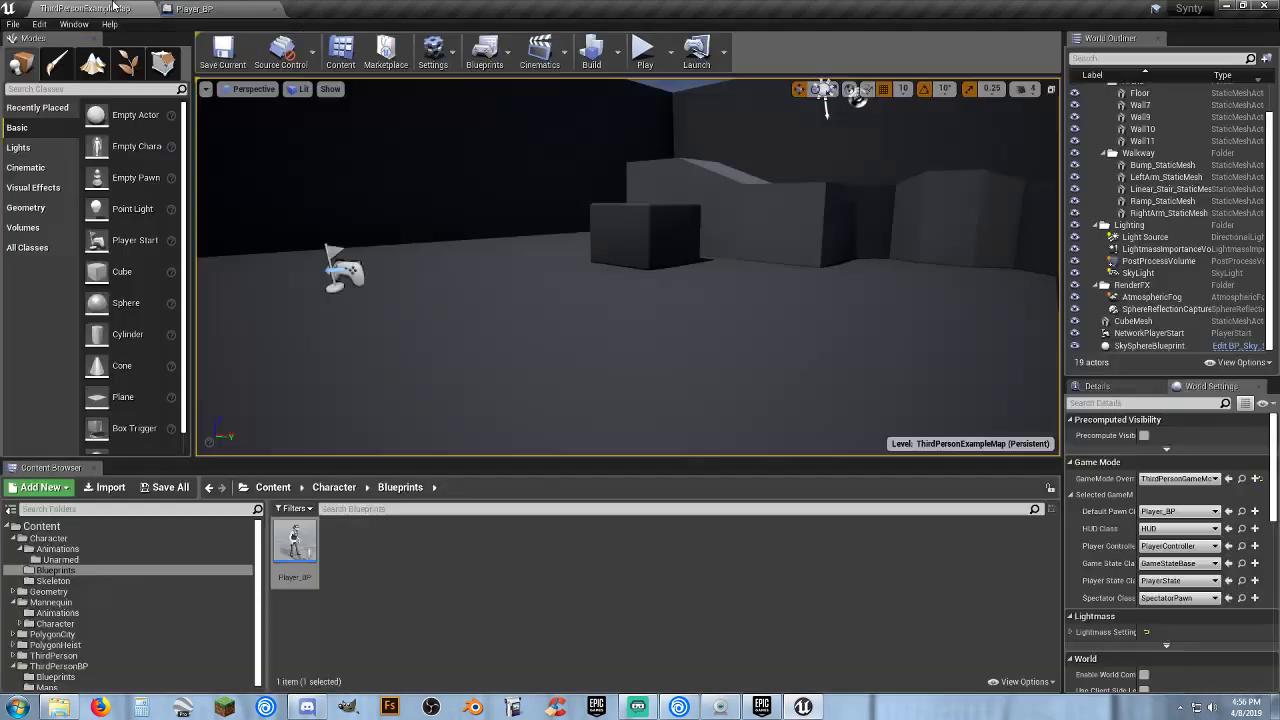
left_click(643, 50)
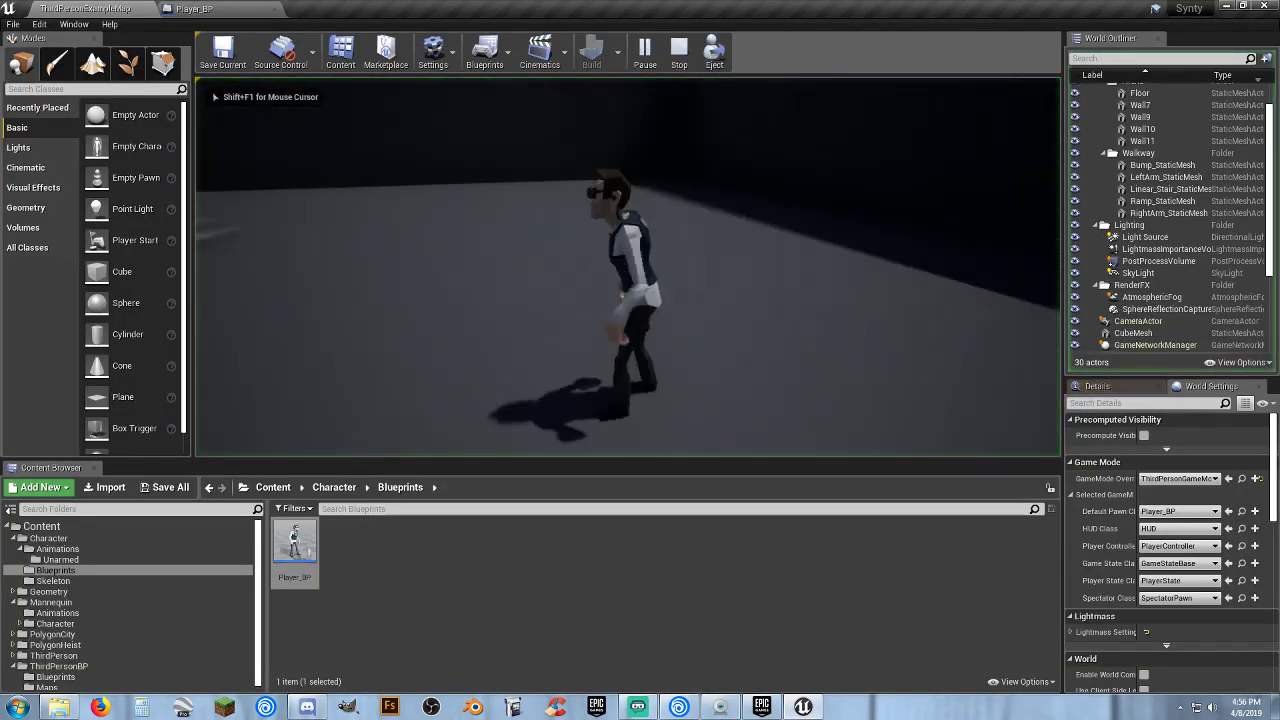
key("space")
key("w")
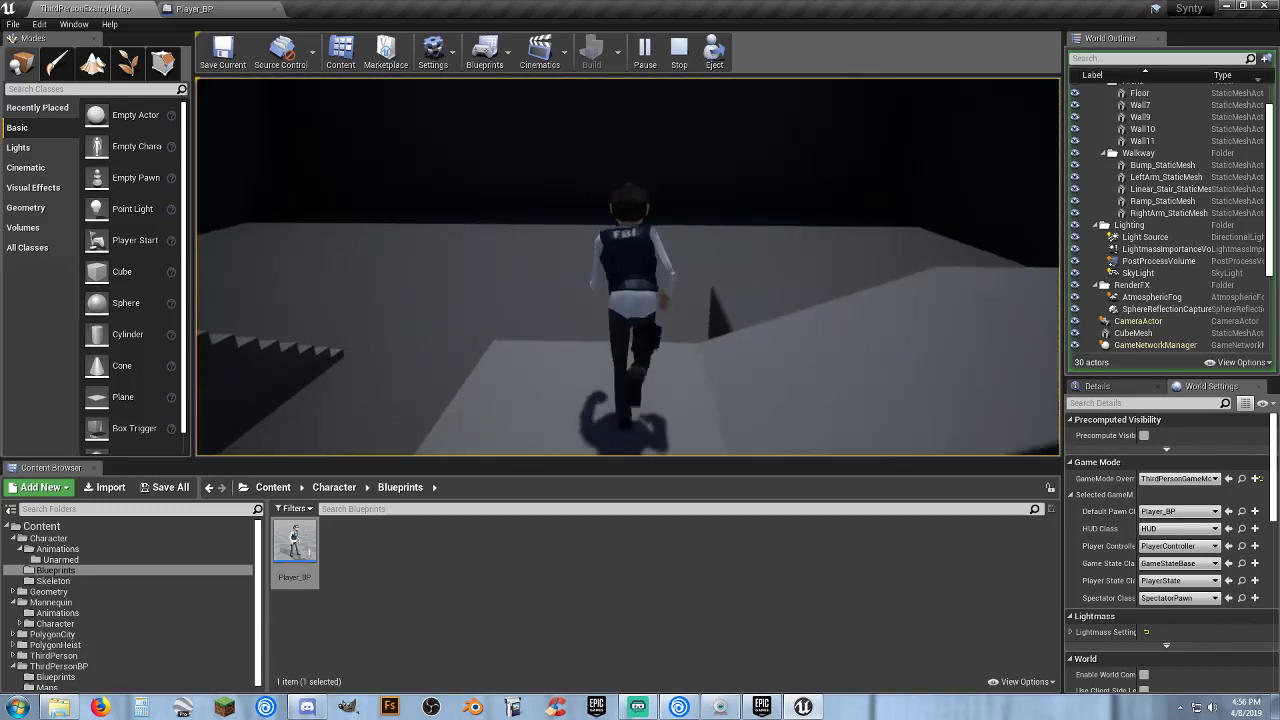
key("space")
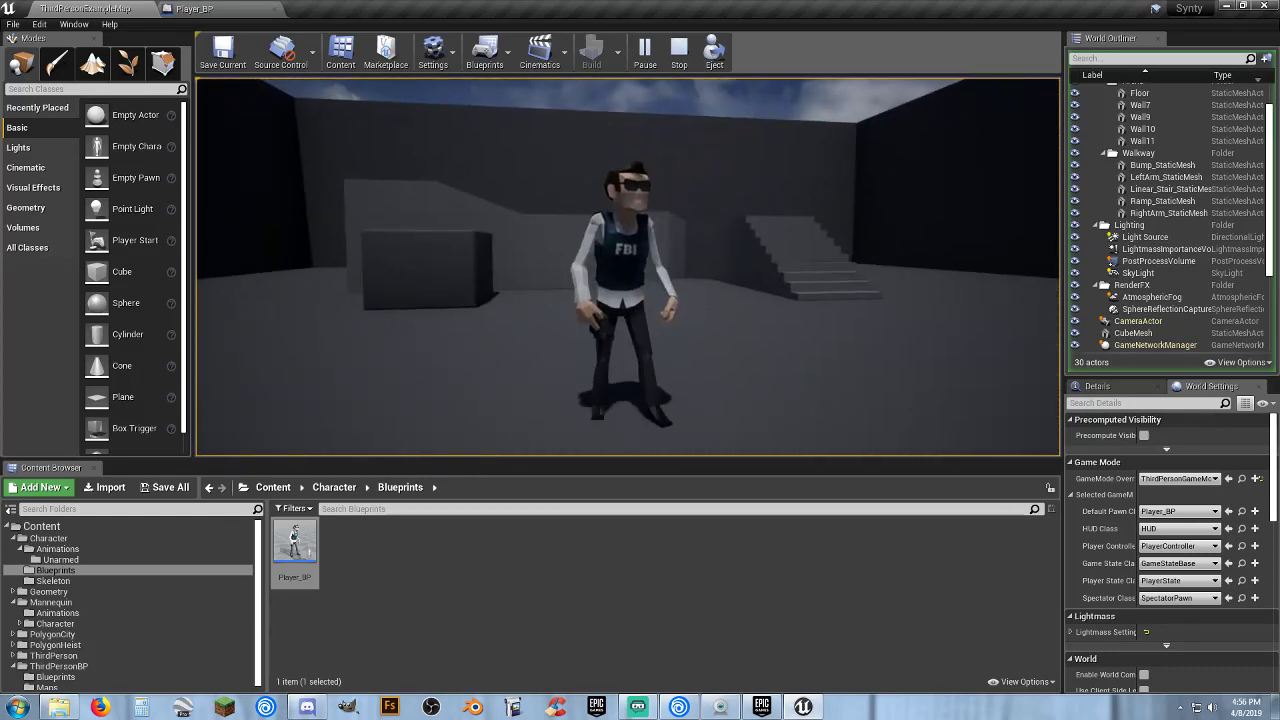
key("shift+F1")
key("Escape")
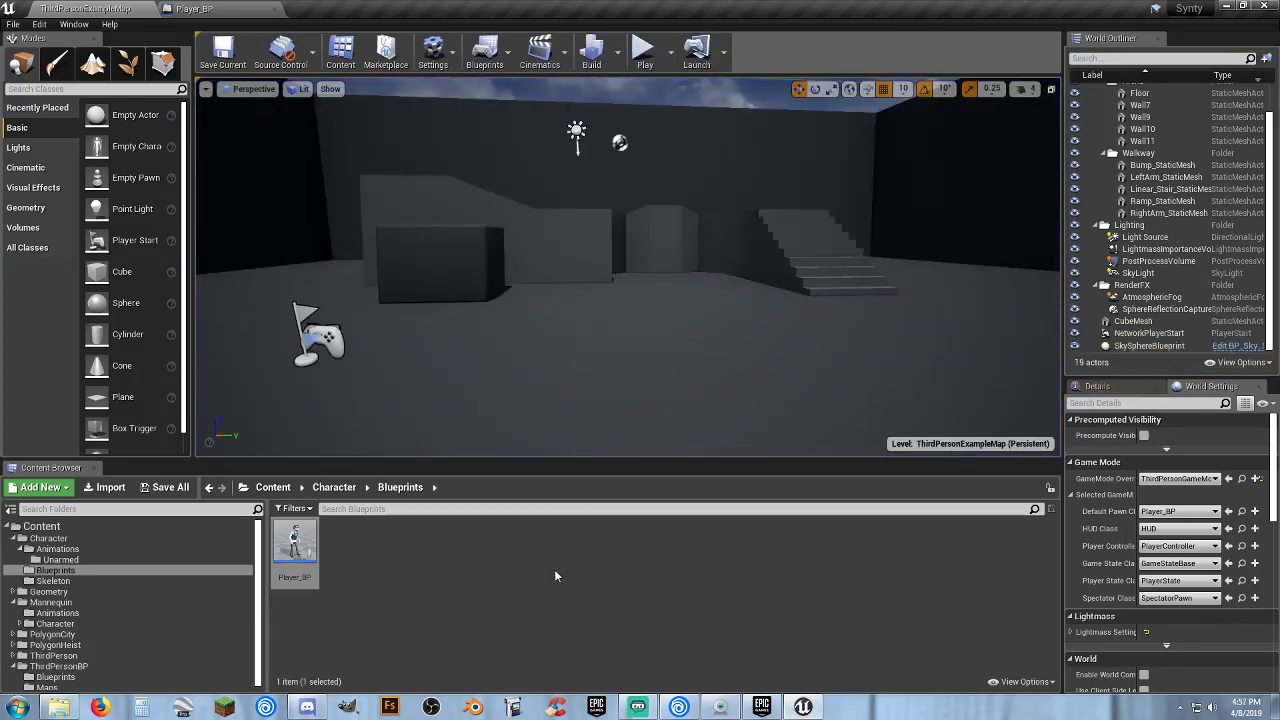
- Switch to the Epic Games Launcher and add the POLYGON - Explorer Kit to the Synty project using version 4.21, then minimize the launcher
left_click(762, 706)
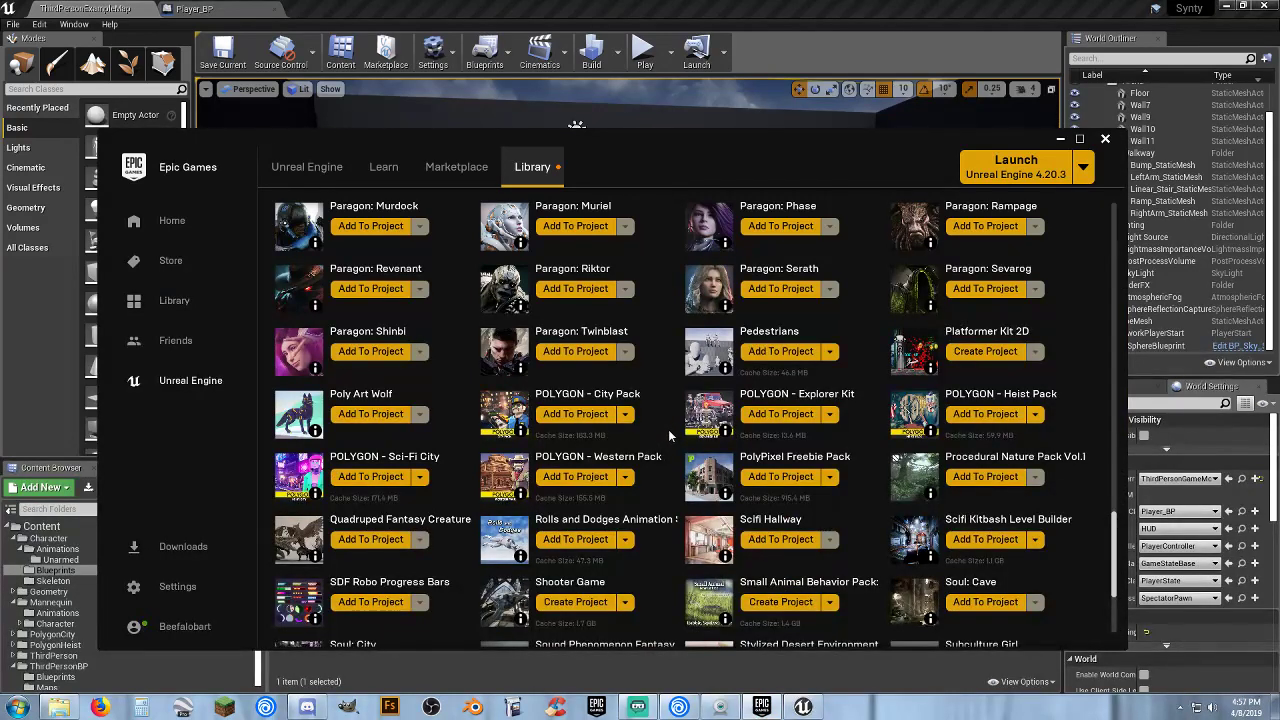
left_click(780, 414)
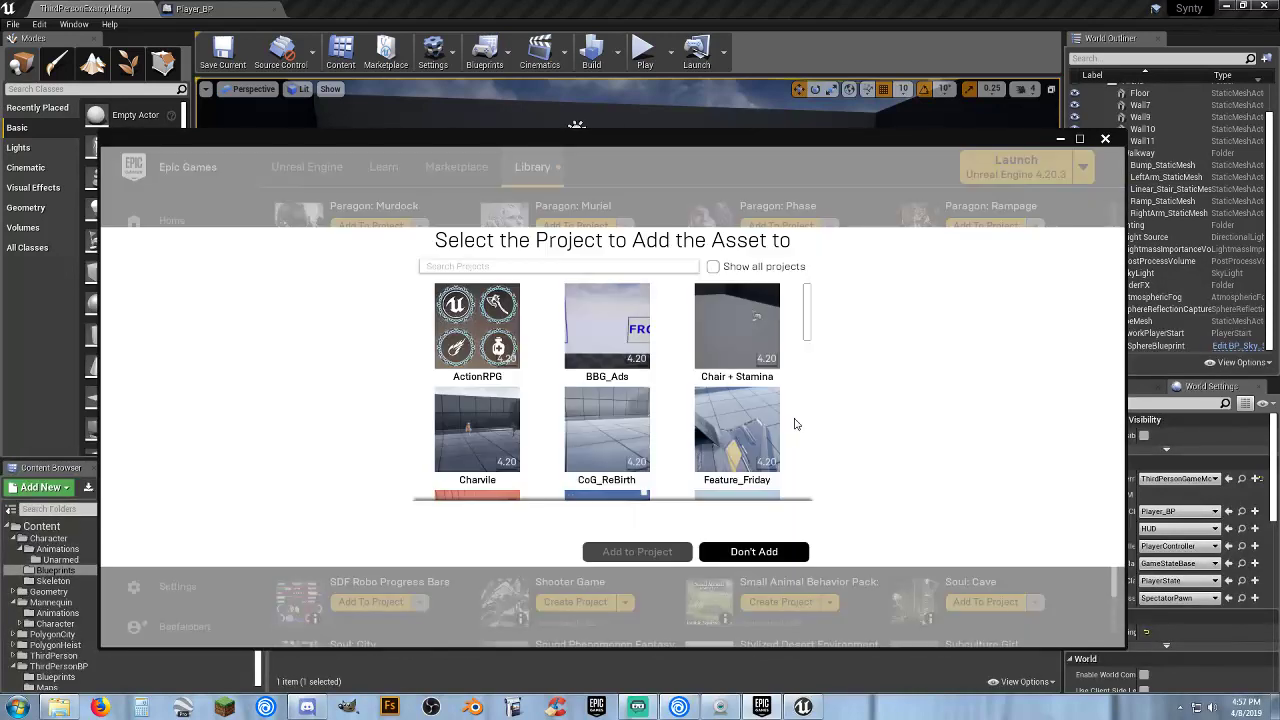
left_click_drag(810, 317, 831, 436)
left_click(713, 267)
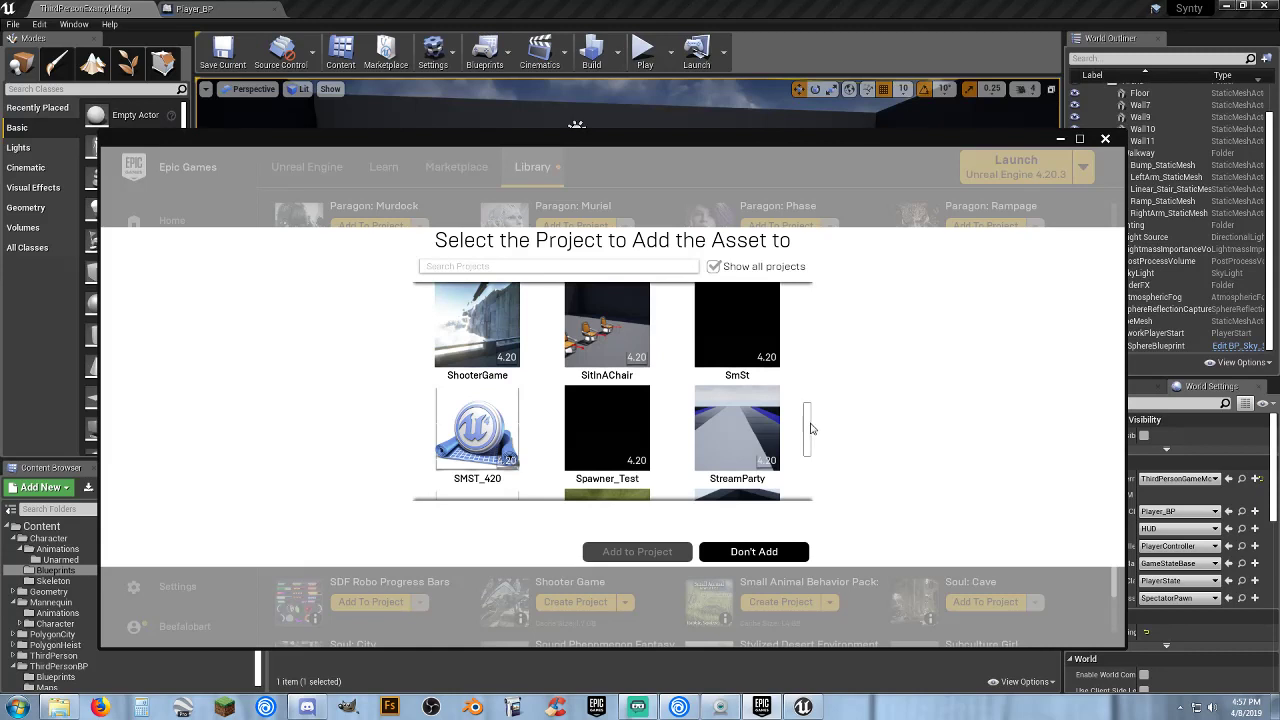
left_click_drag(811, 429, 809, 458)
left_click(477, 340)
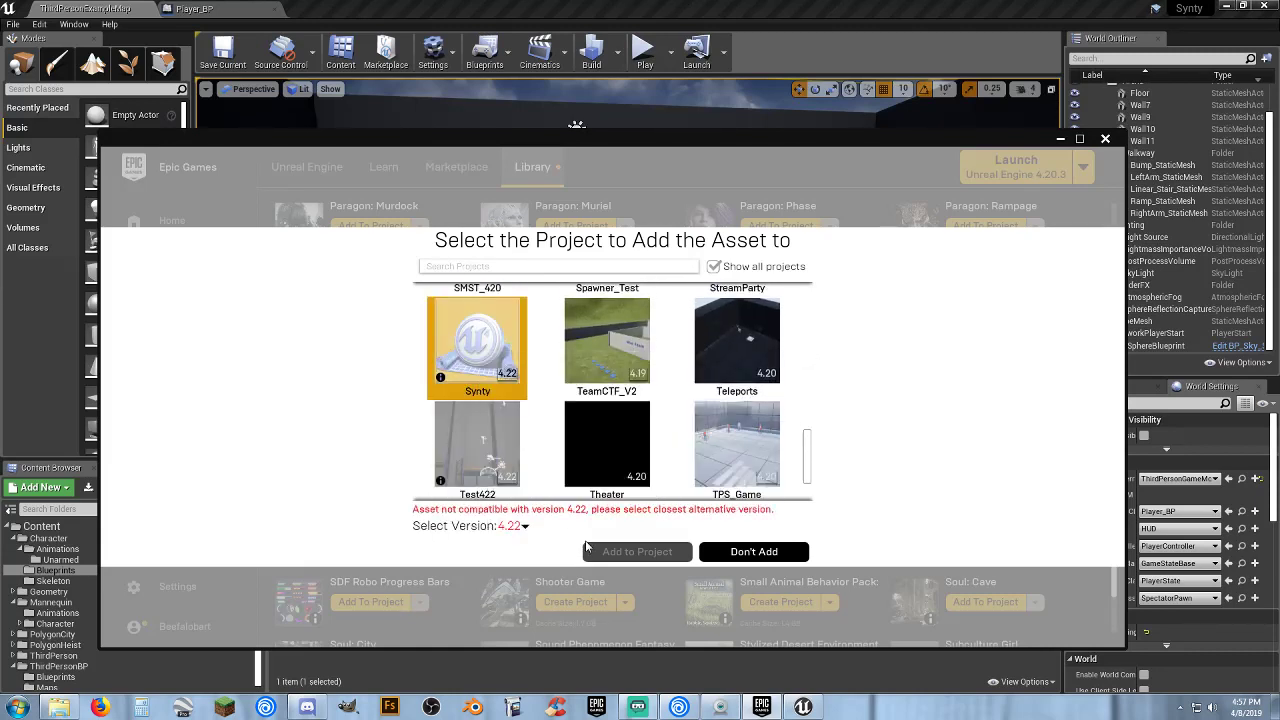
left_click(524, 526)
left_click(518, 505)
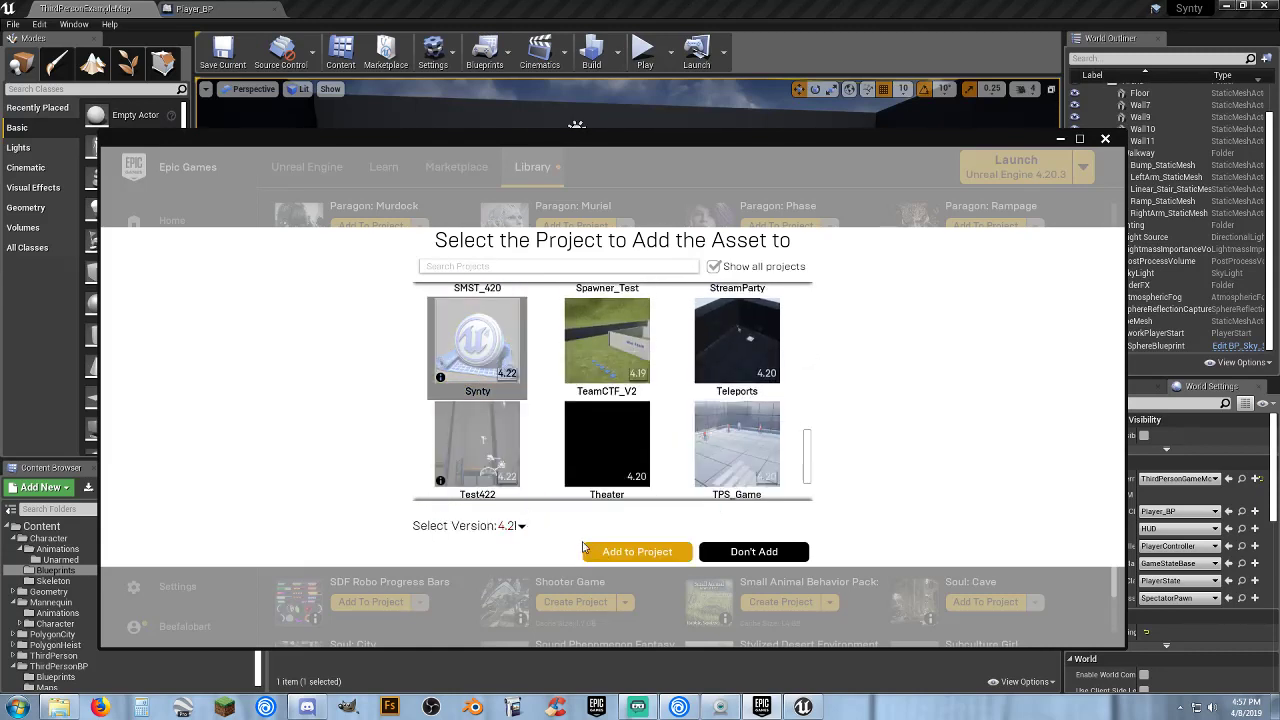
left_click(616, 553)
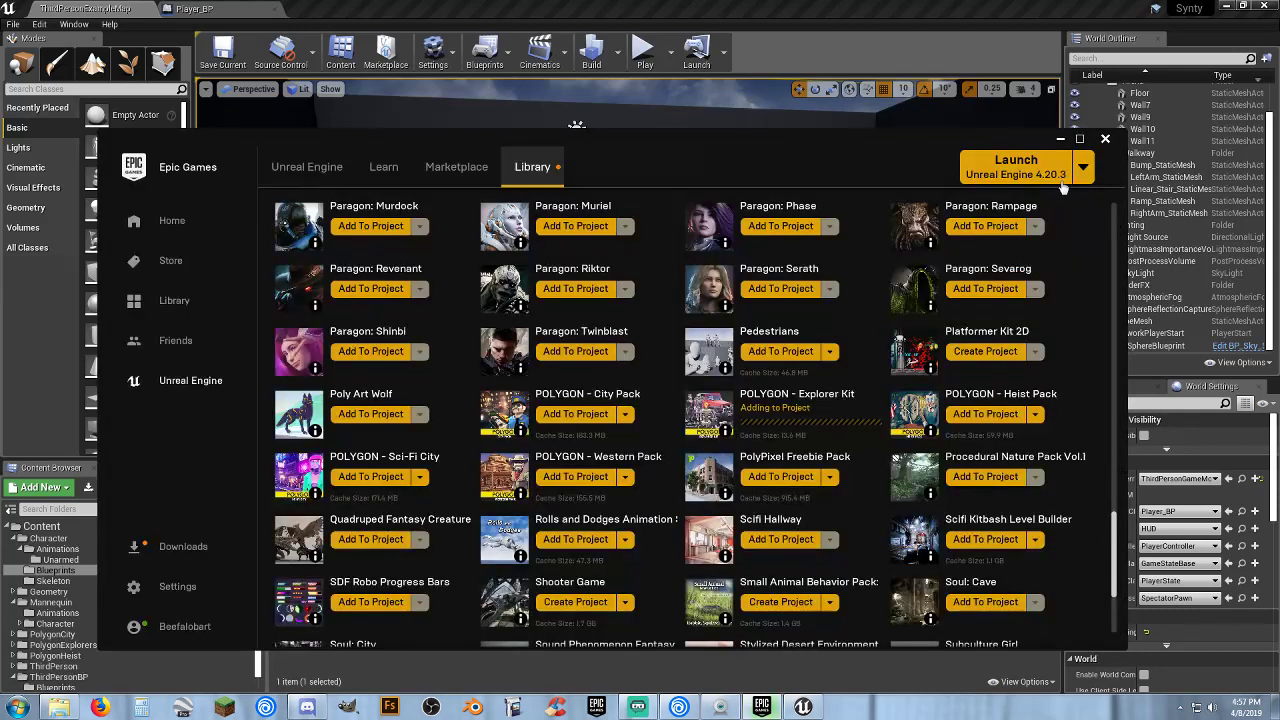
left_click(1061, 139)
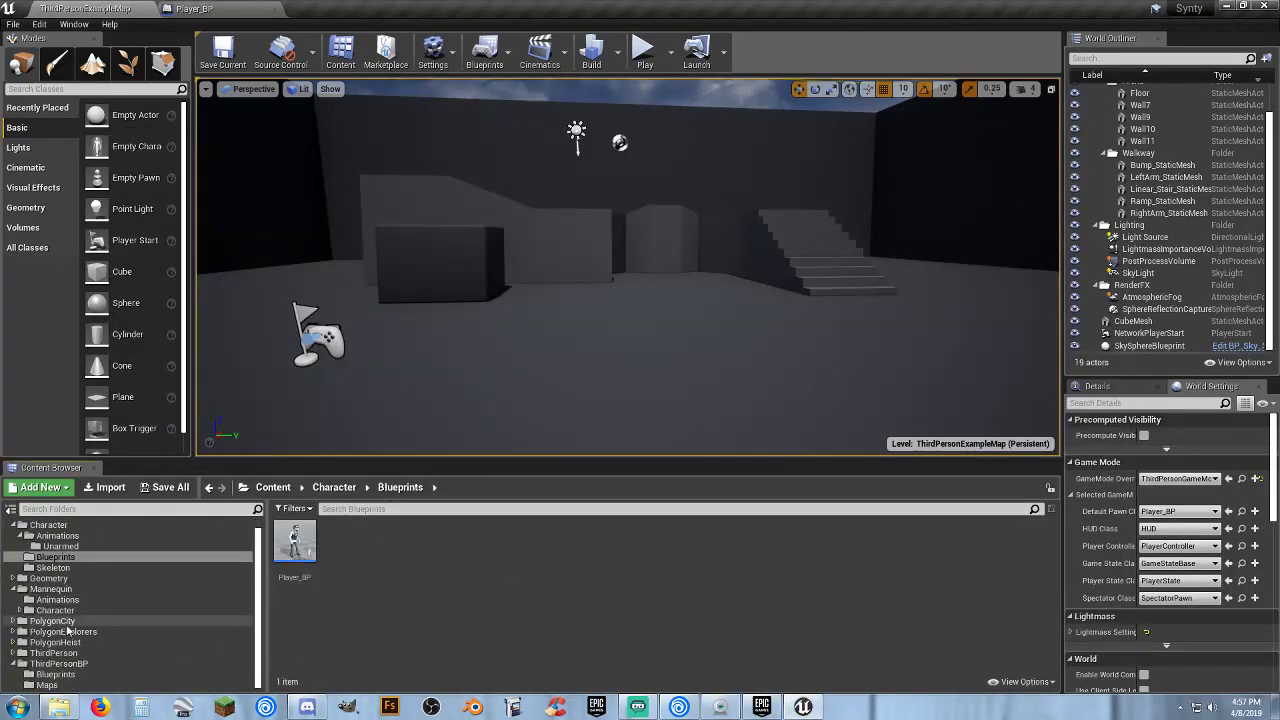
- Open the PolygonExplorers/Meshes/Character folder in the project content
left_click(62, 631)
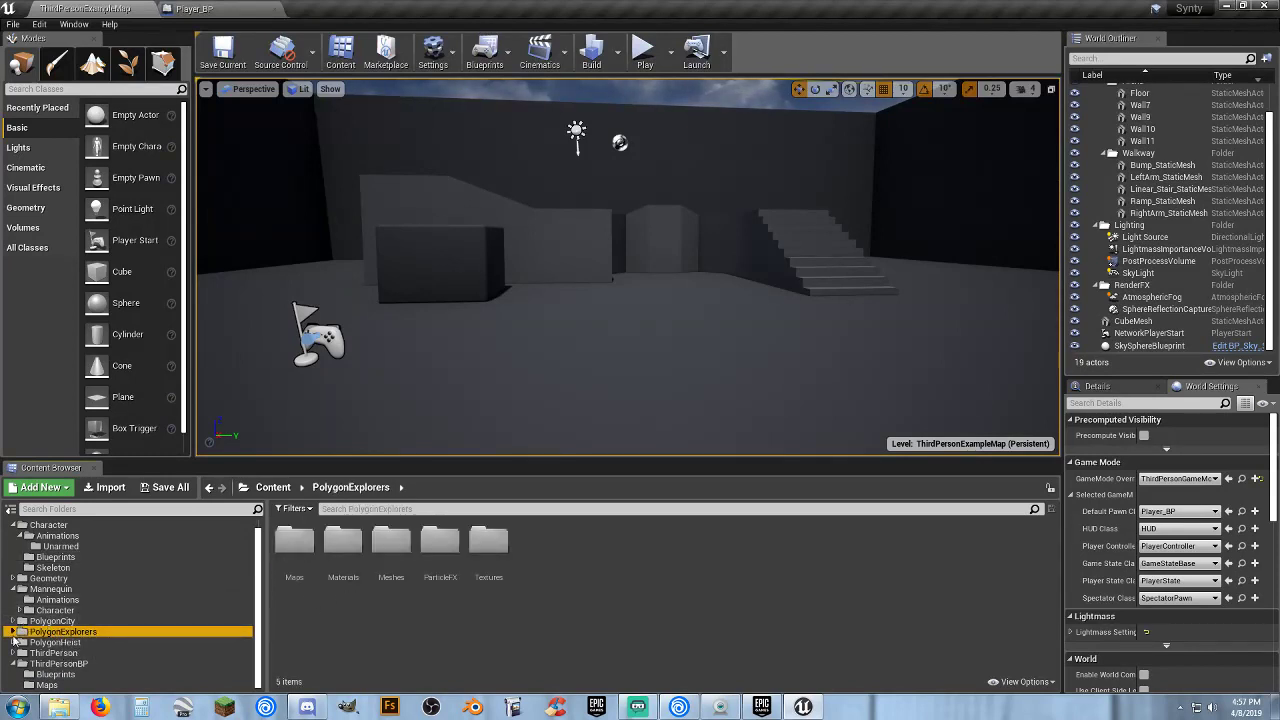
scroll(20, 640, "down", 2)
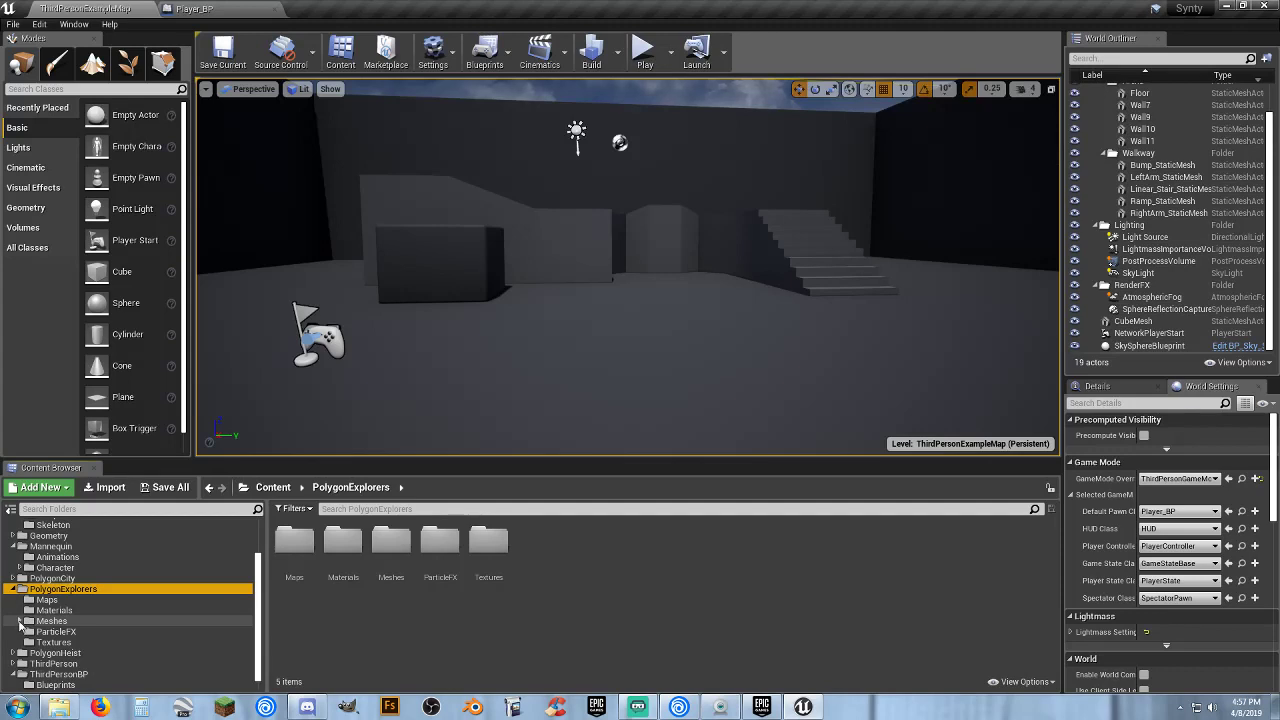
left_click(20, 621)
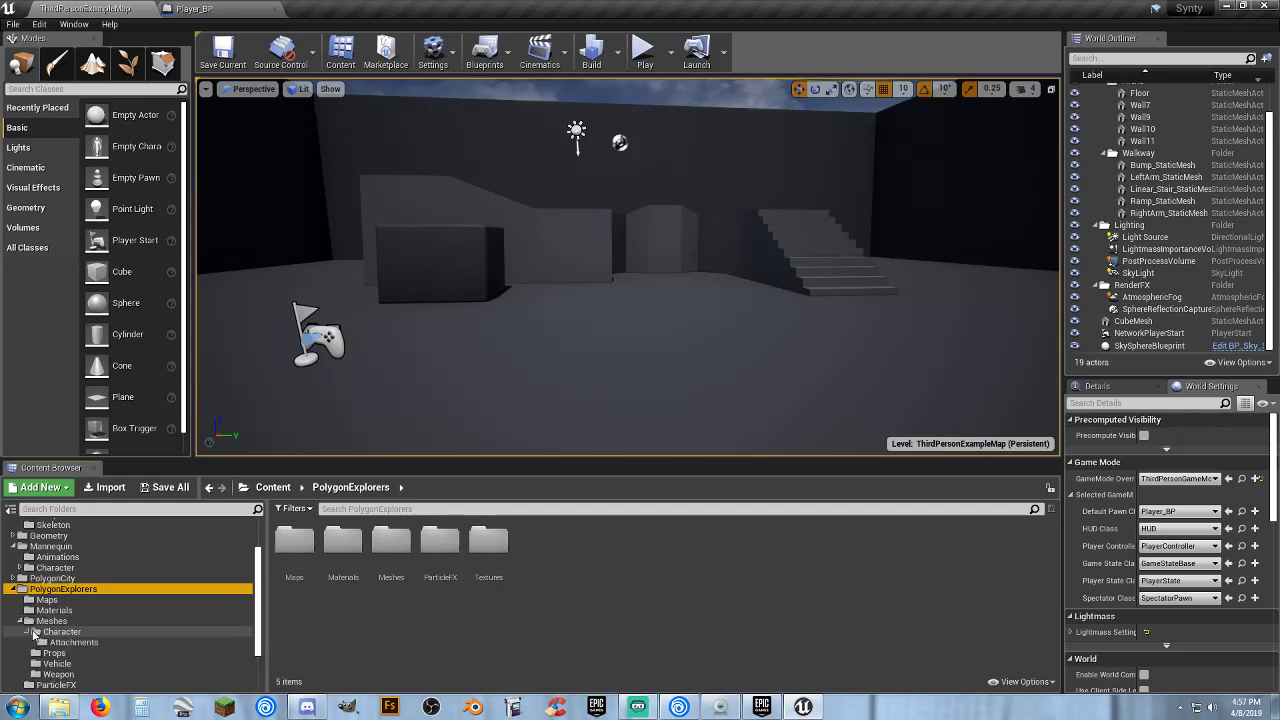
left_click(60, 632)
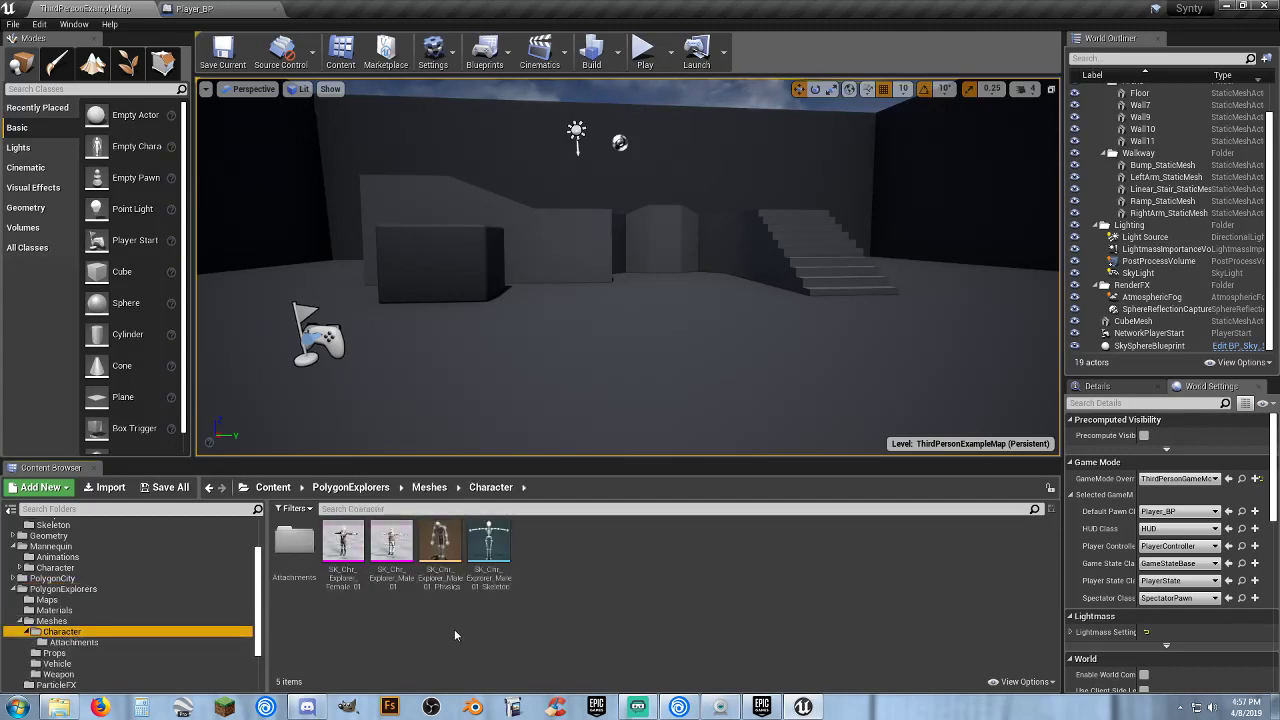
- Assign the SK_Polygon skeleton to SK_Chr_Explorer_Female_01 and SK_Chr_Explorer_Male_01, merging all the offered ik bones, and save all modified content
left_click(335, 577)
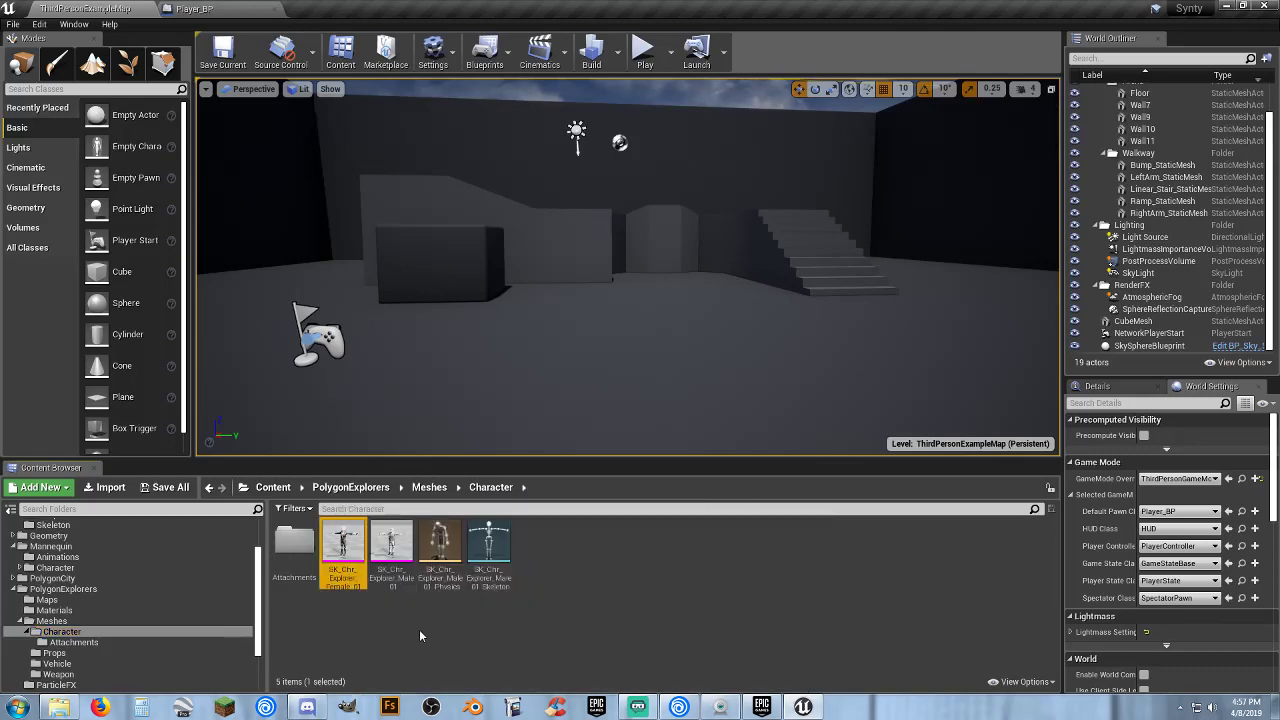
left_click(389, 585, "ctrl")
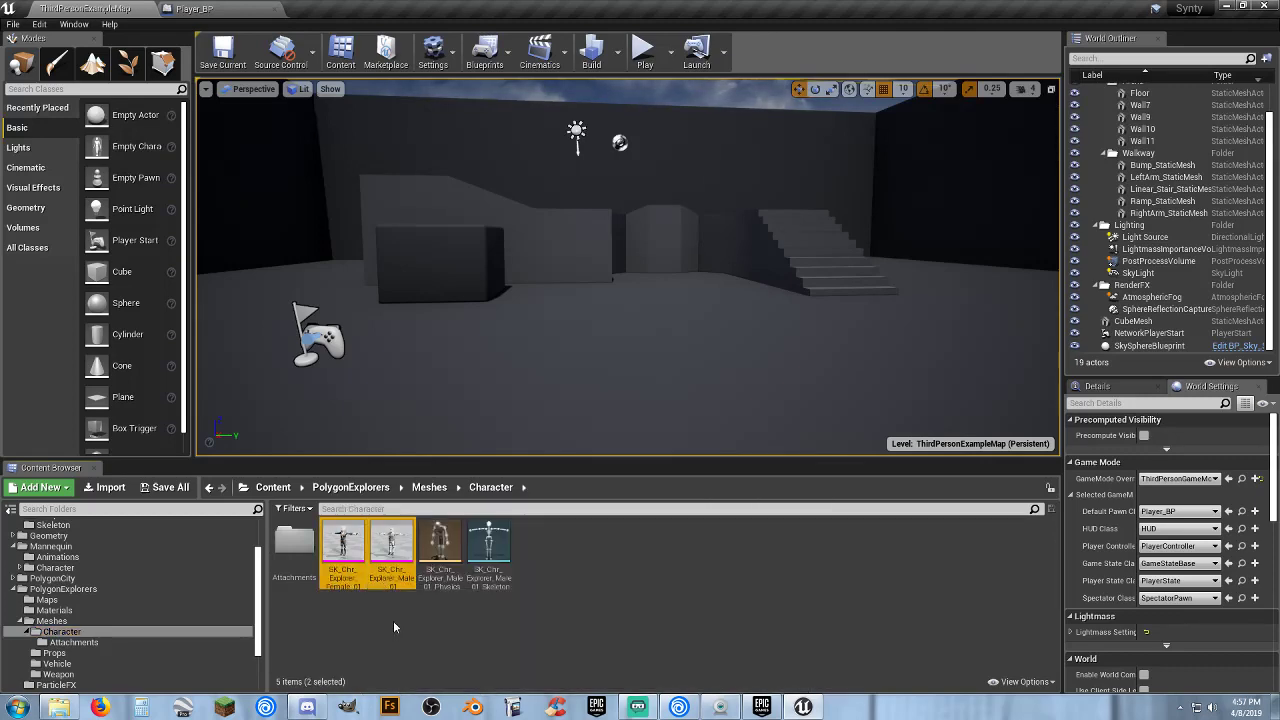
right_click(383, 582)
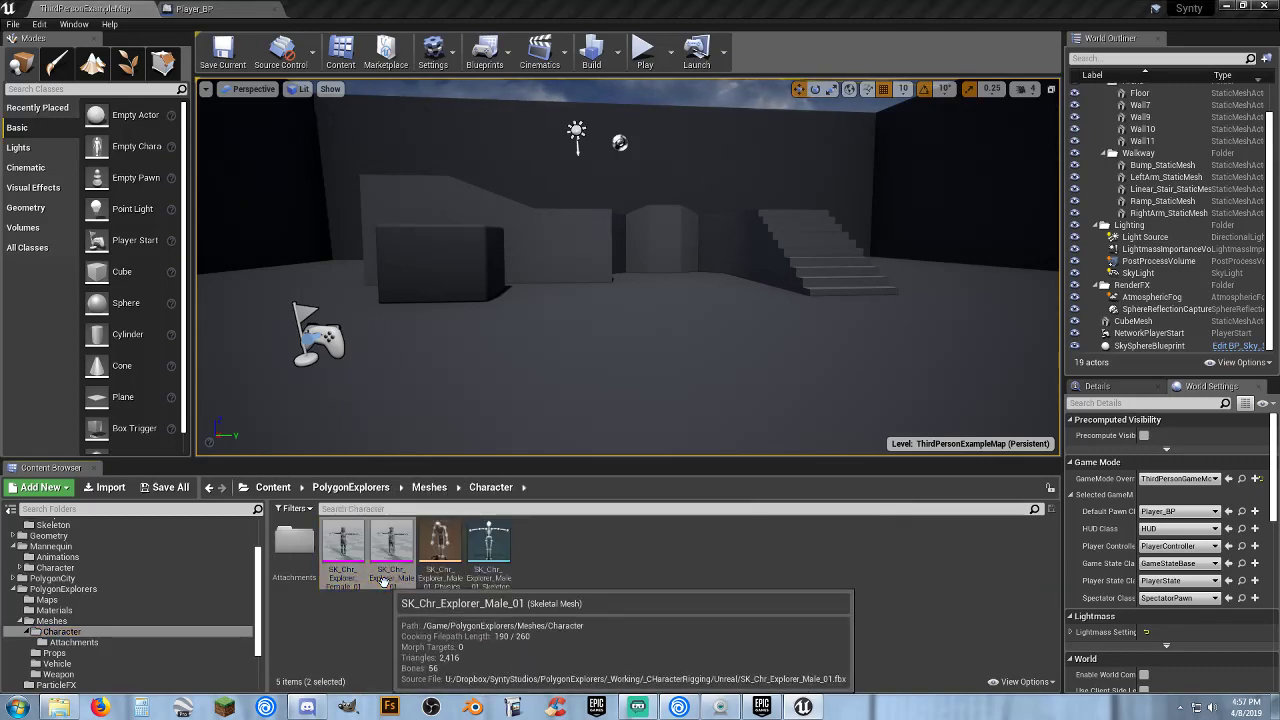
mouse_move(484, 207)
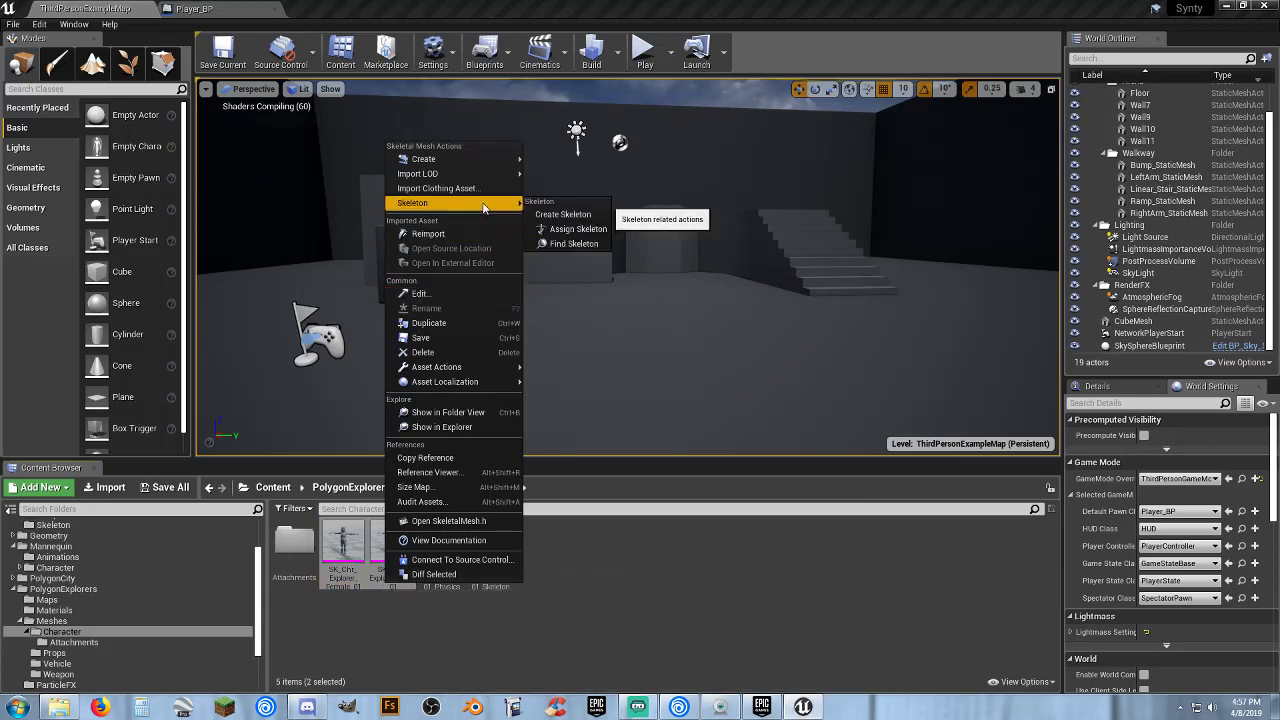
left_click(578, 229)
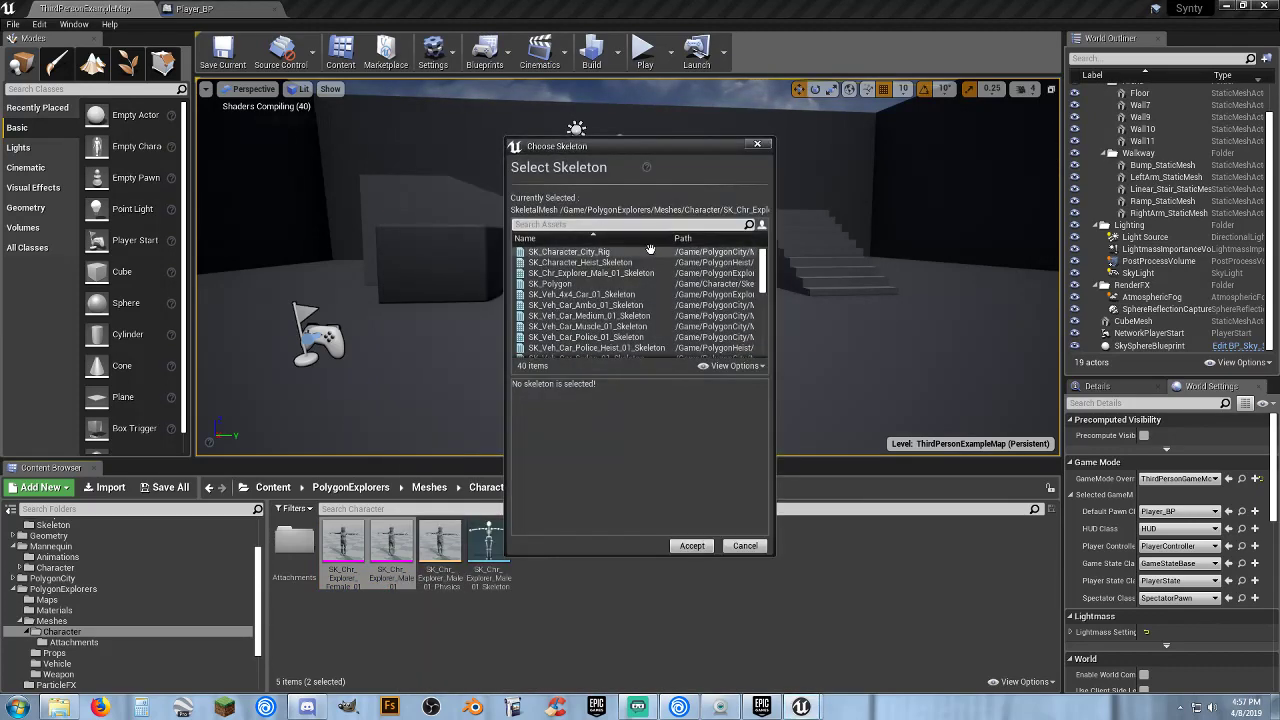
left_click(560, 284)
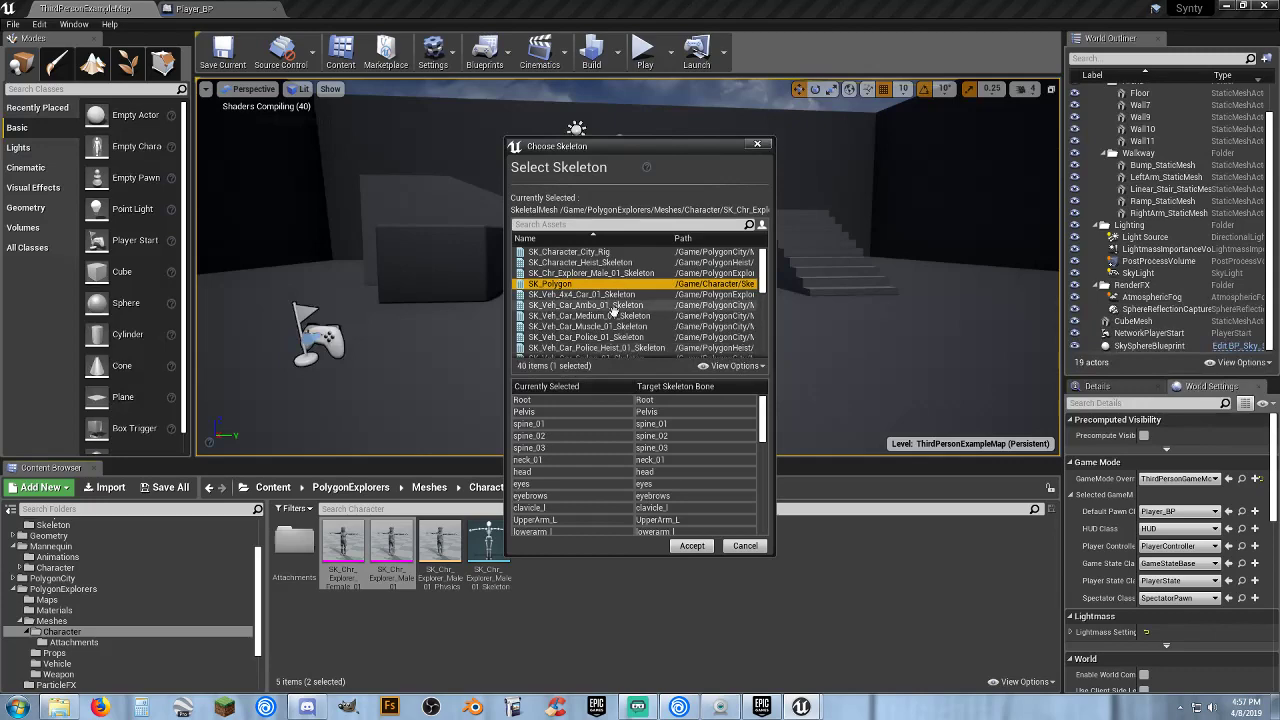
left_click(692, 546)
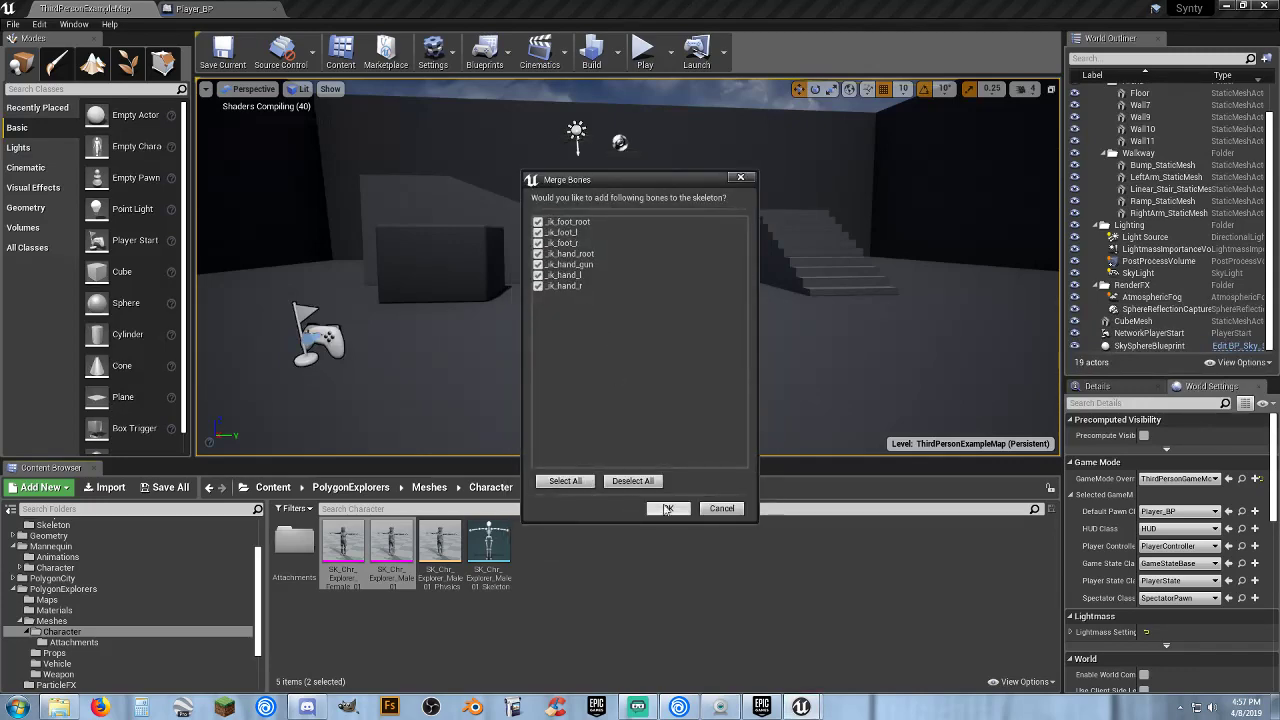
left_click(667, 510)
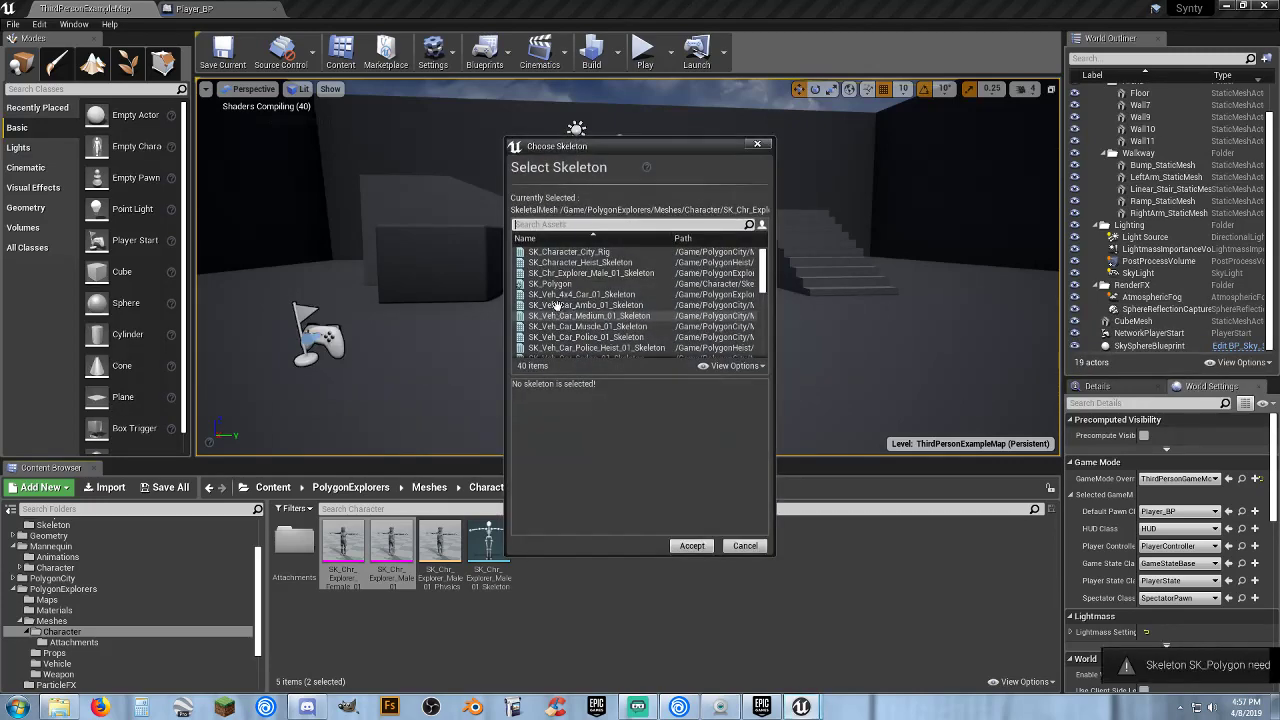
left_click(560, 284)
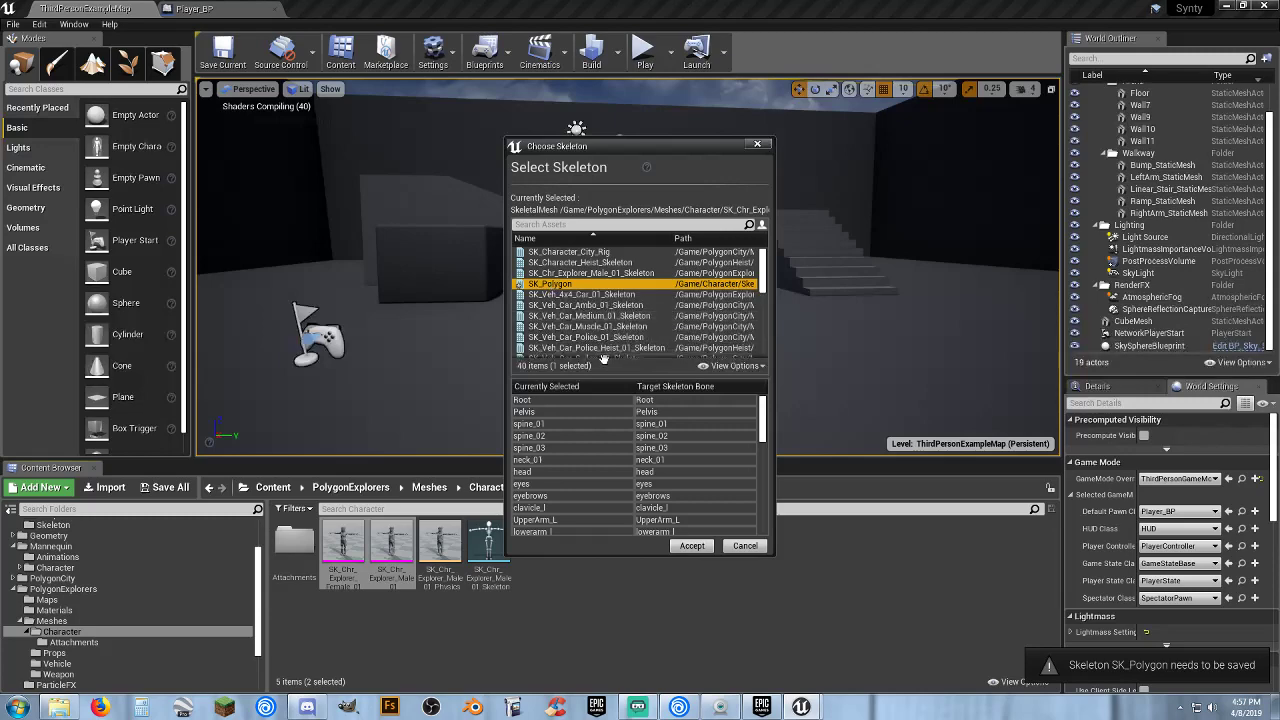
left_click(692, 546)
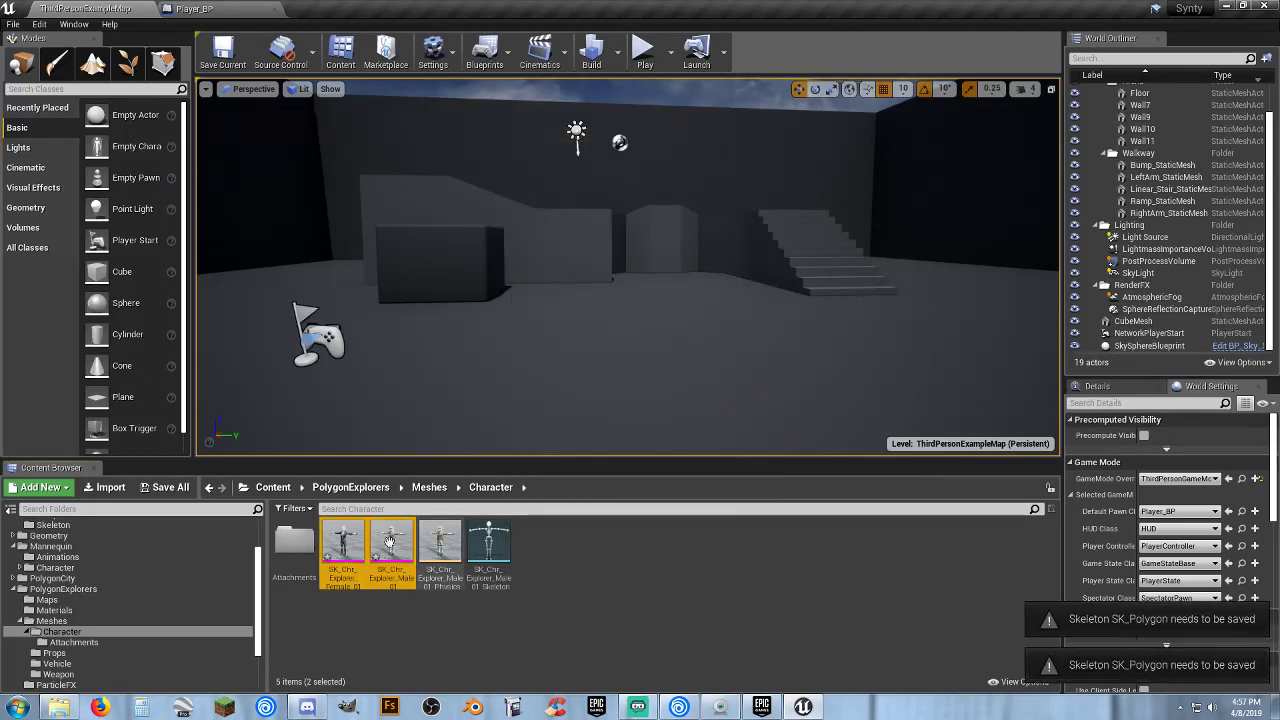
left_click(188, 489)
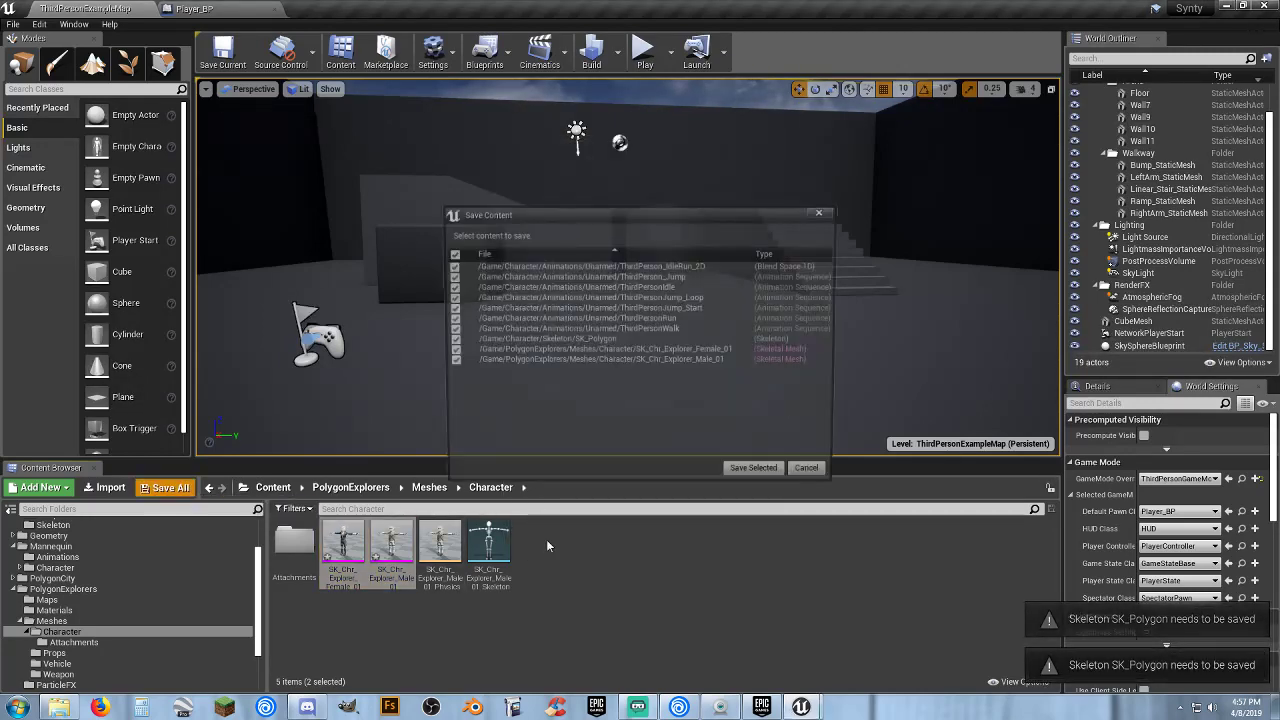
left_click(758, 476)
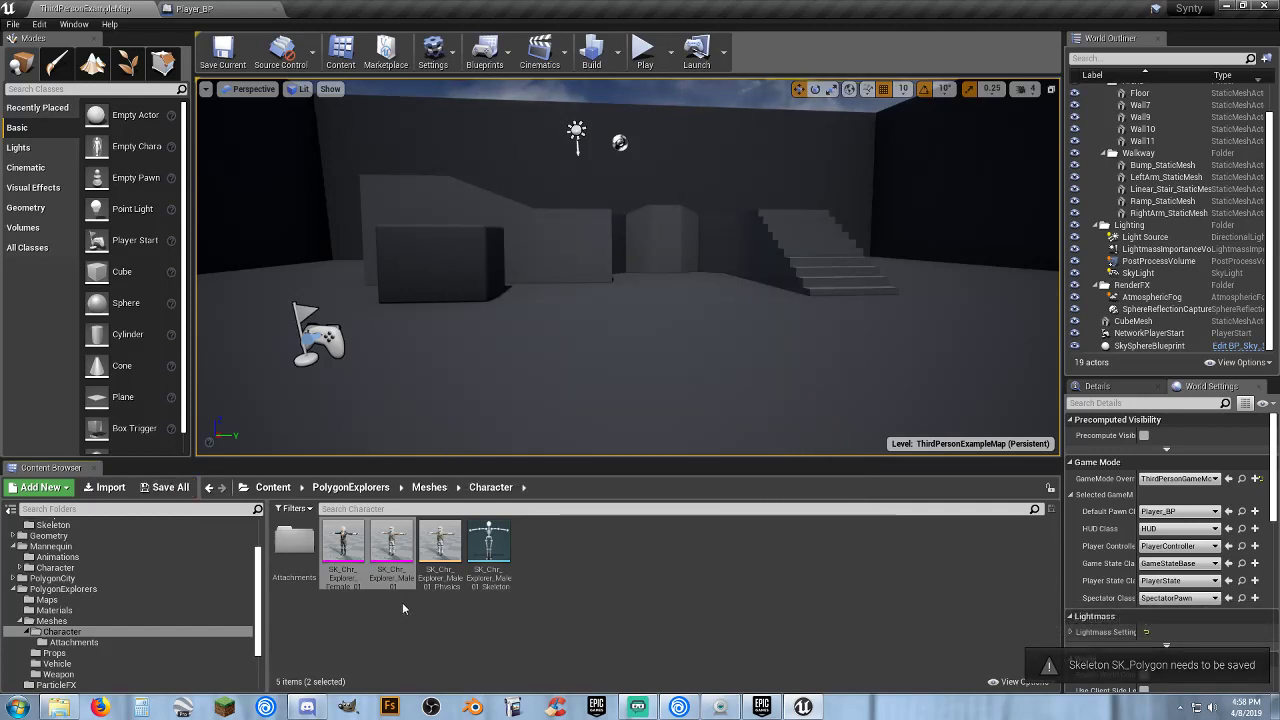
- Set the skeletal mesh of Player_BP's Mesh component to SK_Chr_Explorer_Male_01 and compile the blueprint
left_click(195, 8)
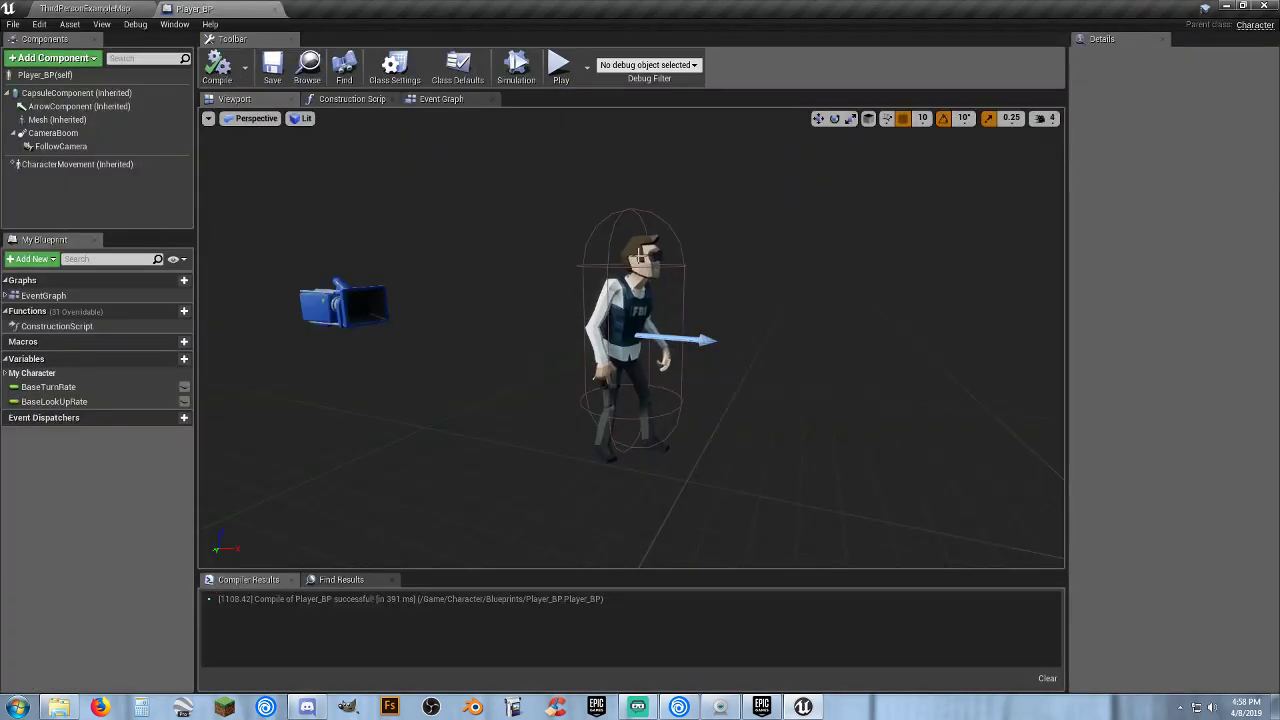
left_click(55, 119)
left_click(1224, 373)
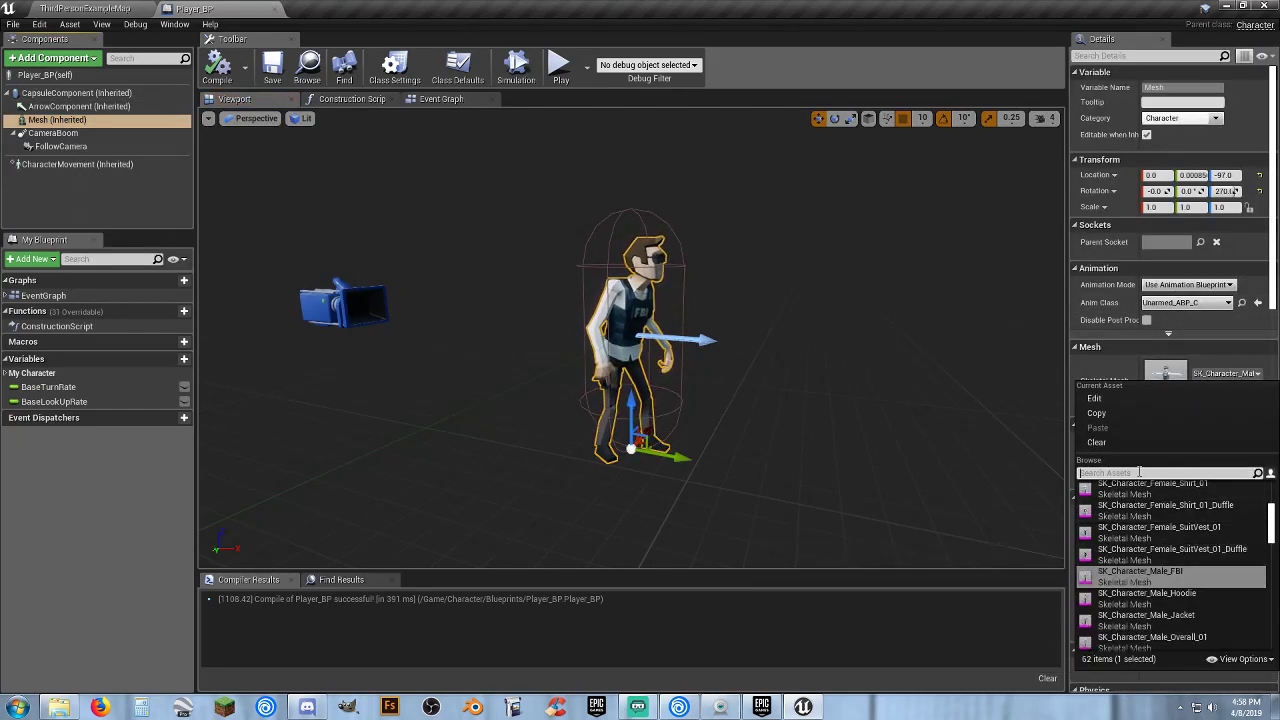
type("explo")
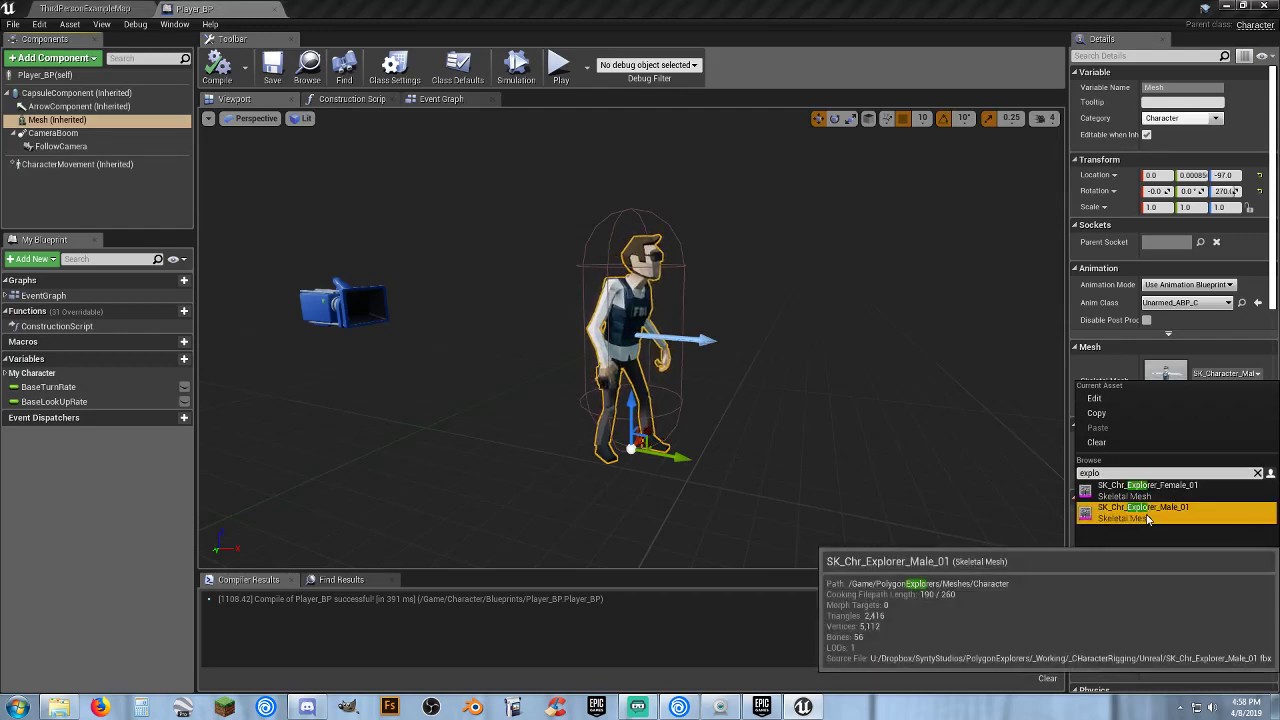
left_click(1148, 512)
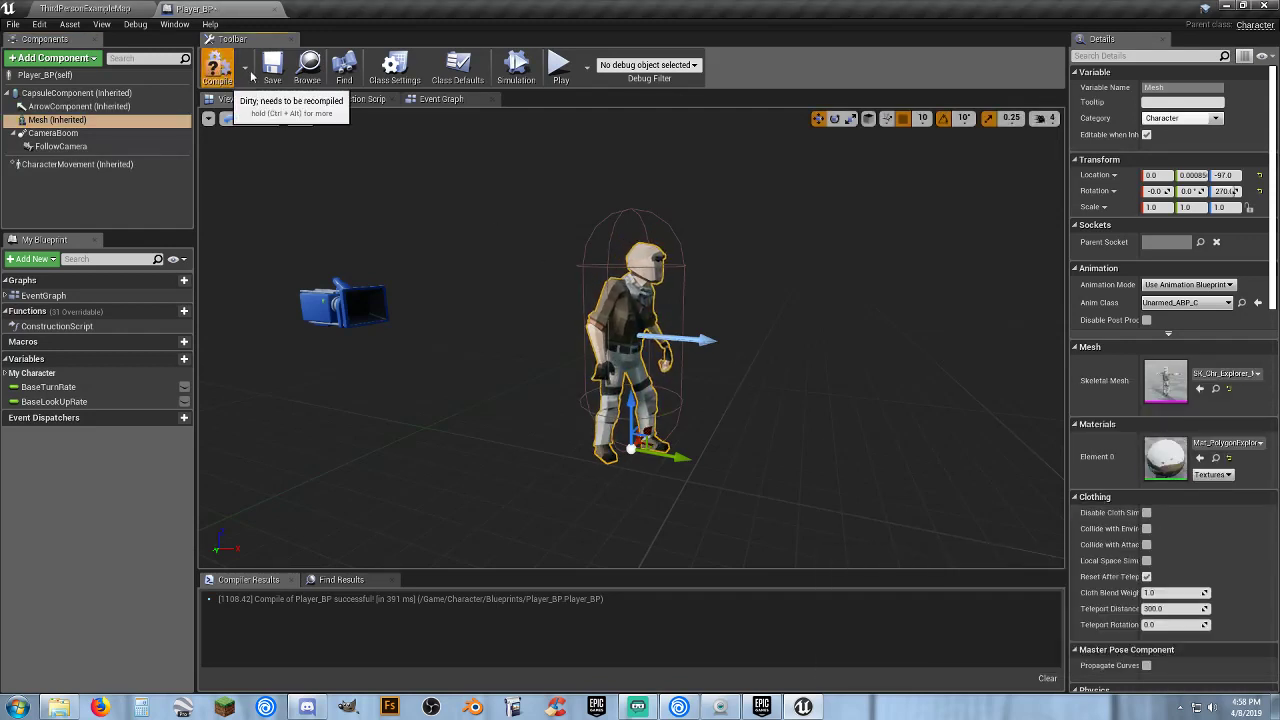
left_click(218, 68)
- Play the ThirdPersonExampleMap level, run and jump the explorer character around the stairs and ramps to check its animations, and end the play session
left_click(117, 10)
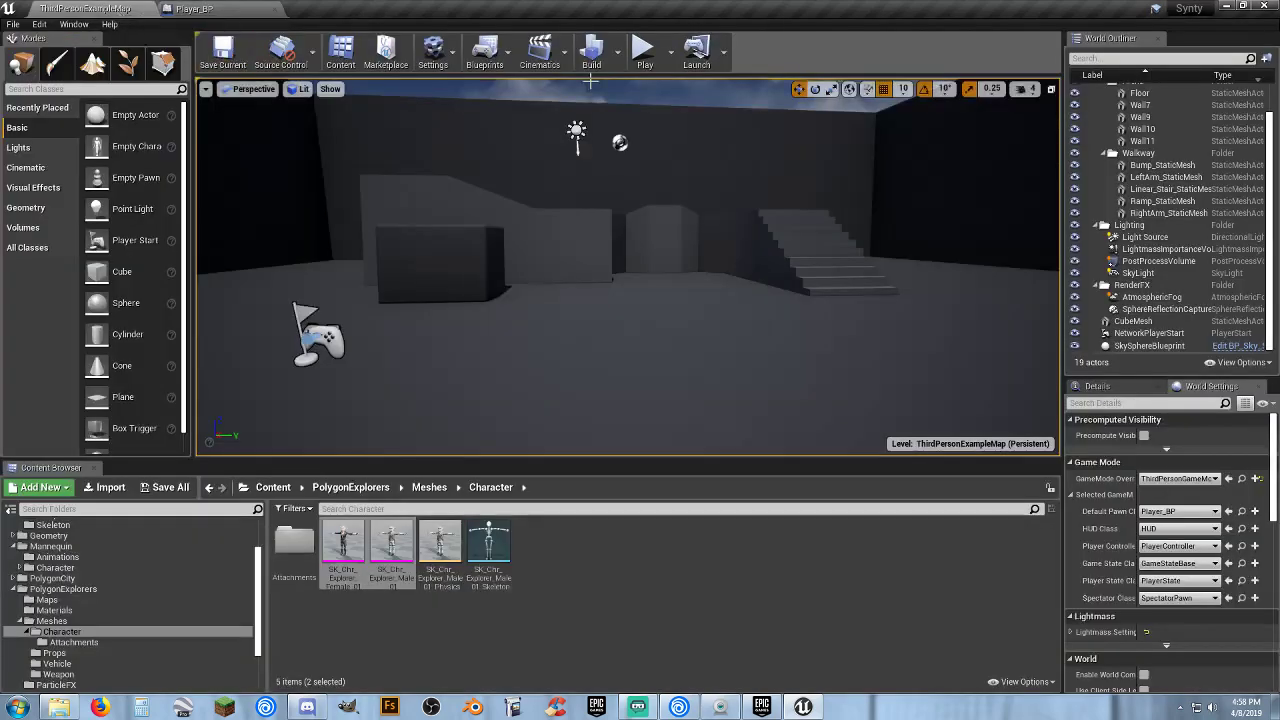
left_click(643, 48)
key("w")
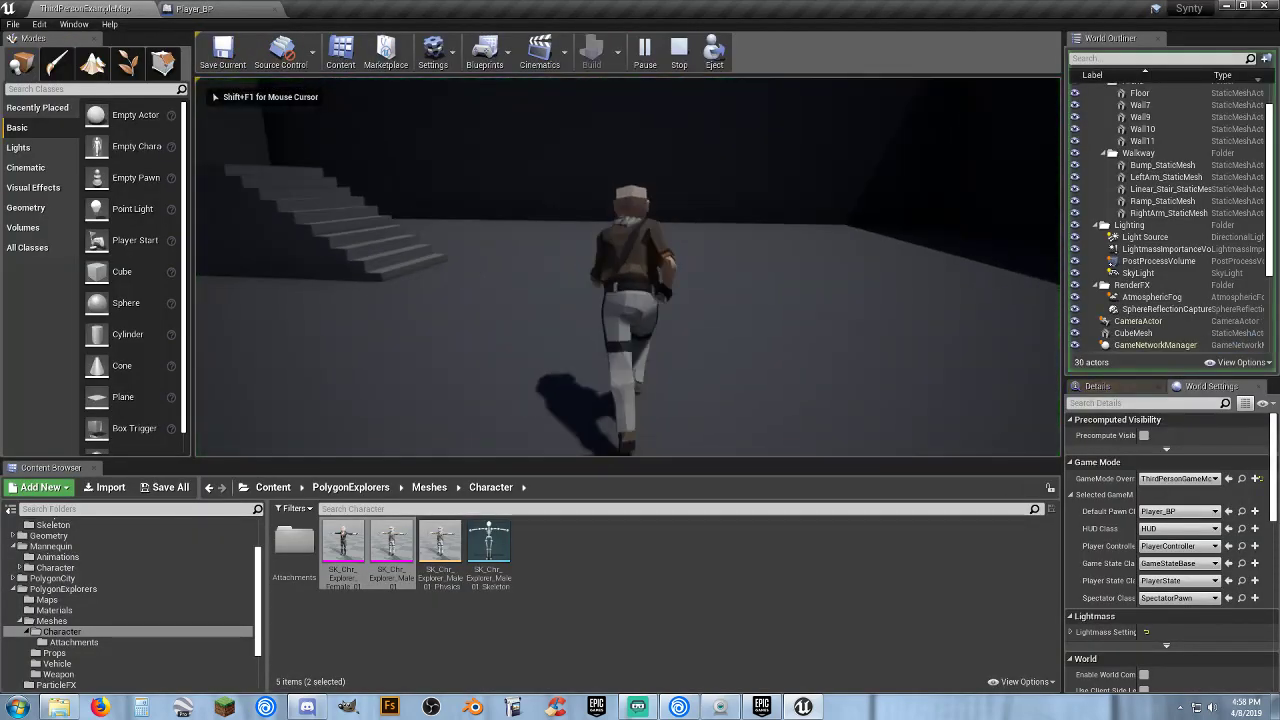
key("w")
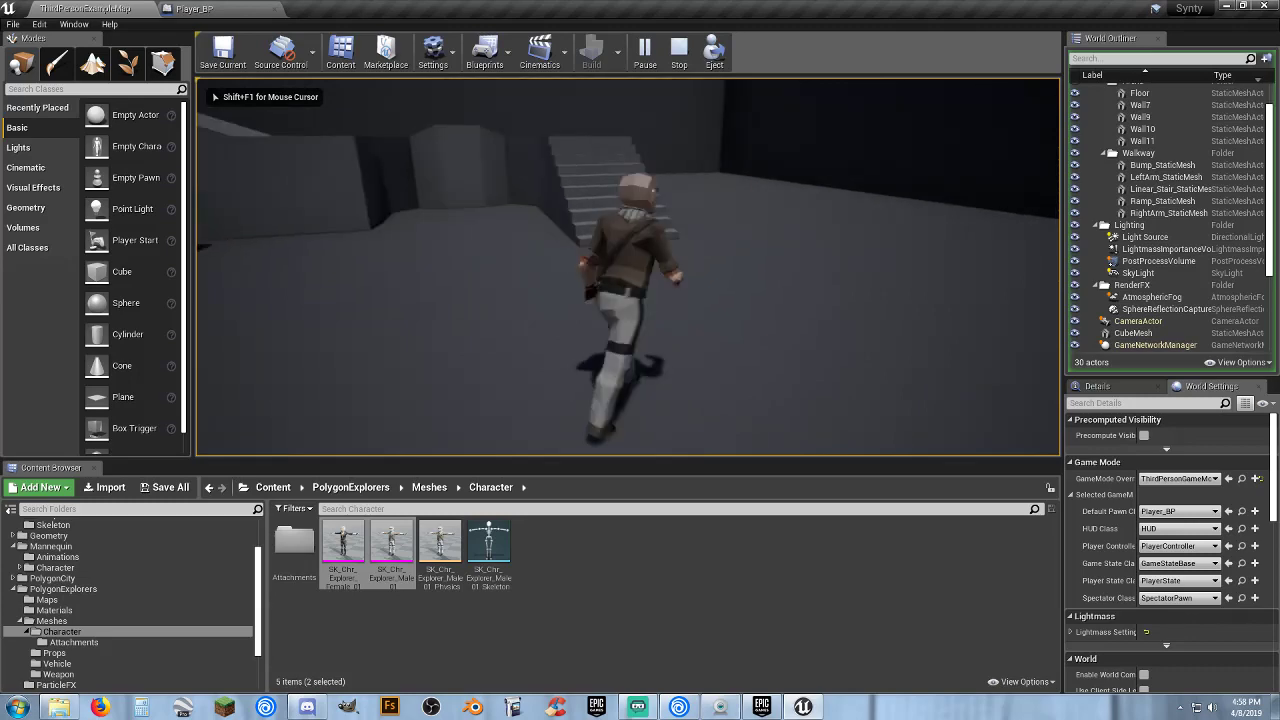
key("w")
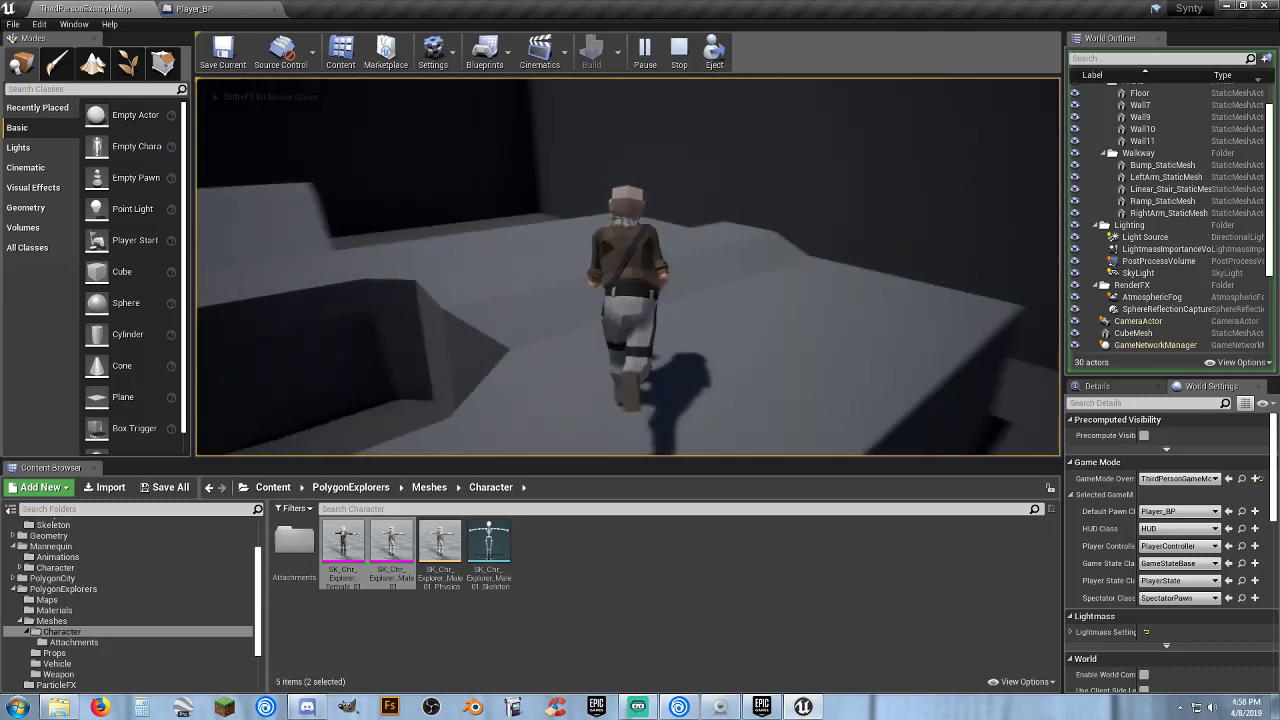
key("w")
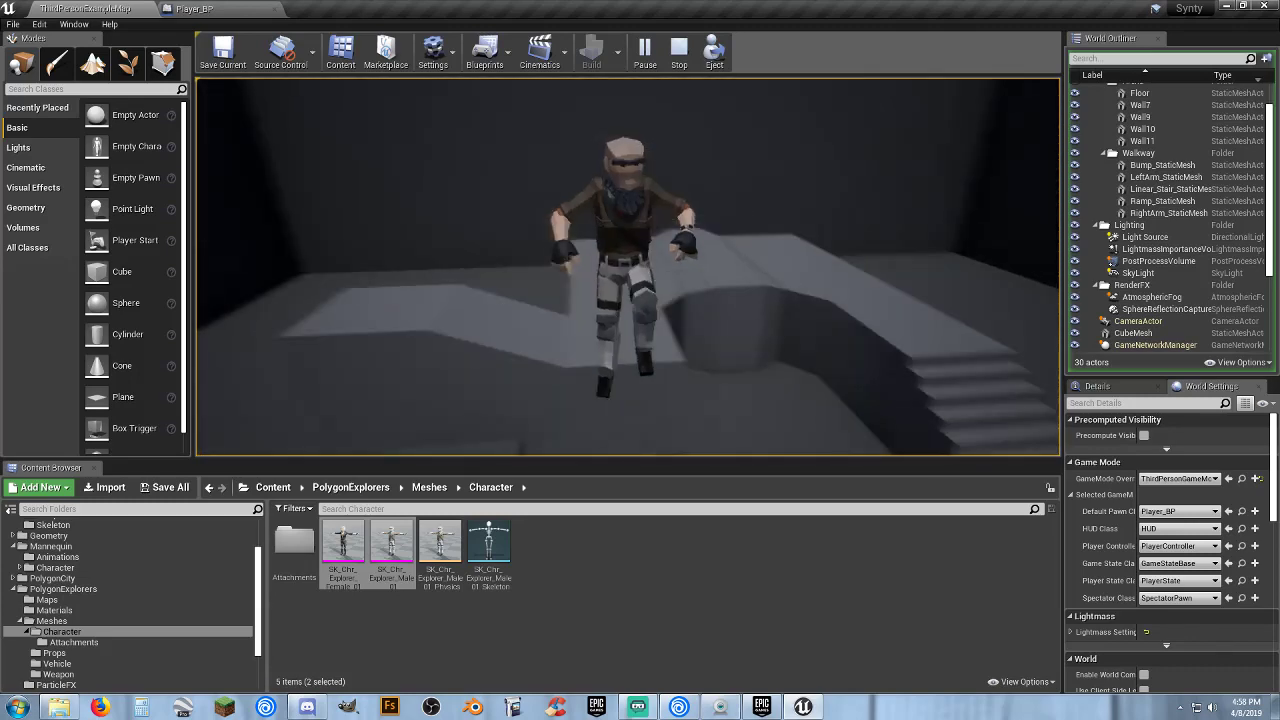
key("w")
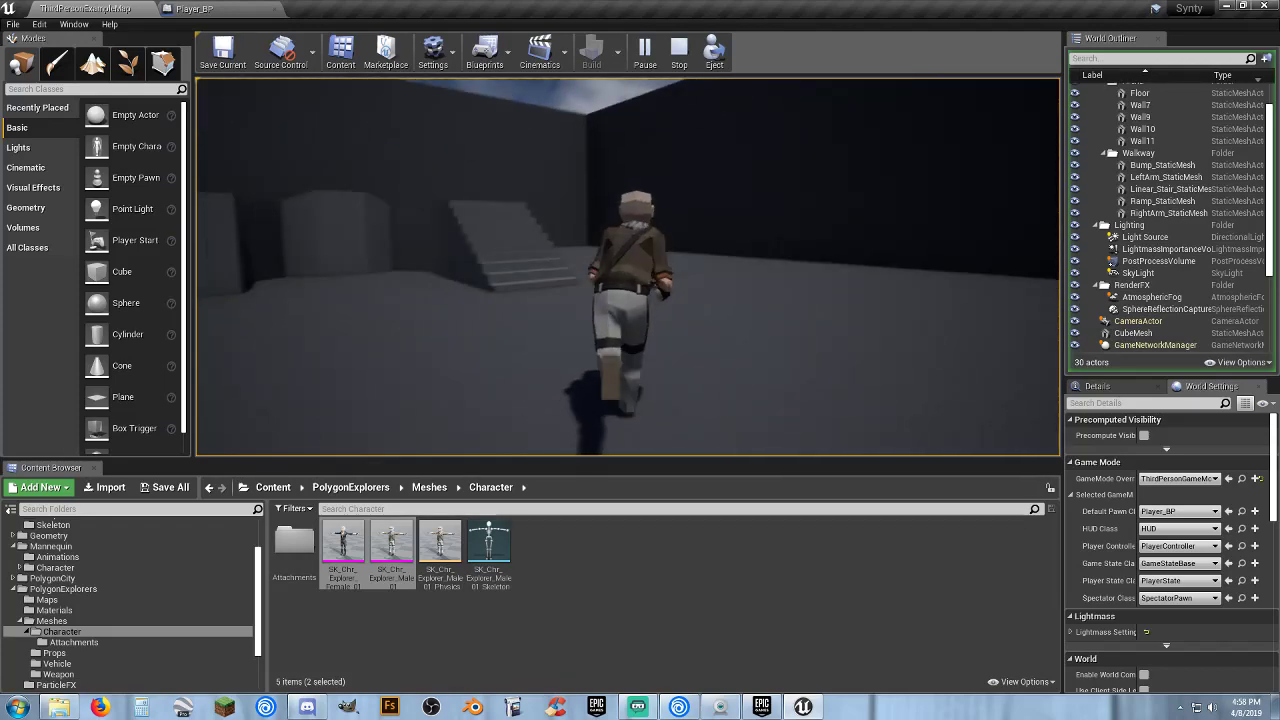
key("space")
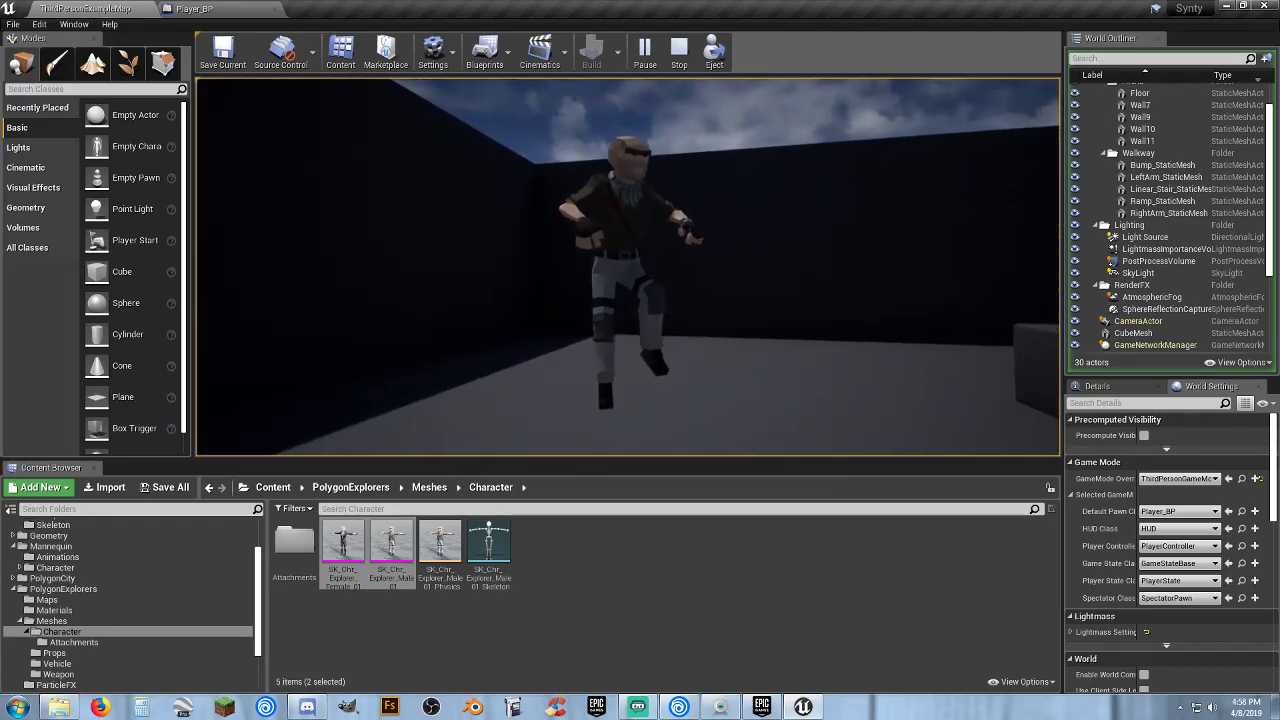
key("w")
key("w")
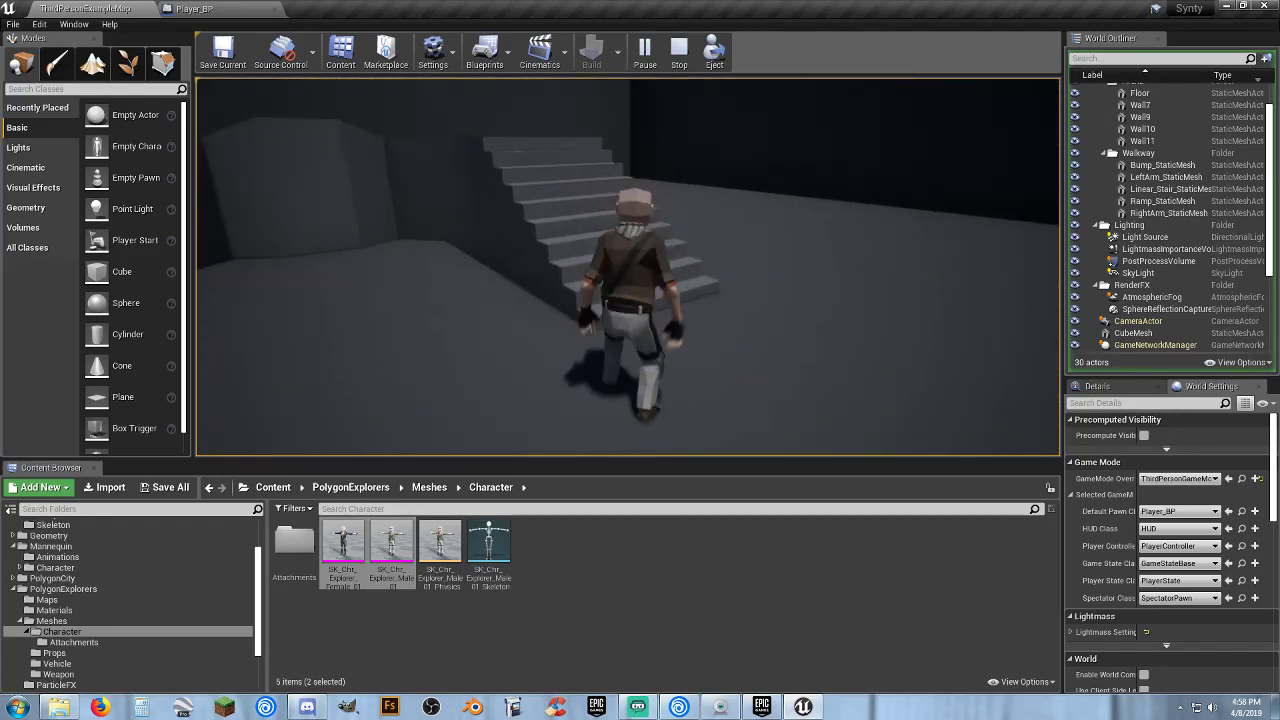
key("w")
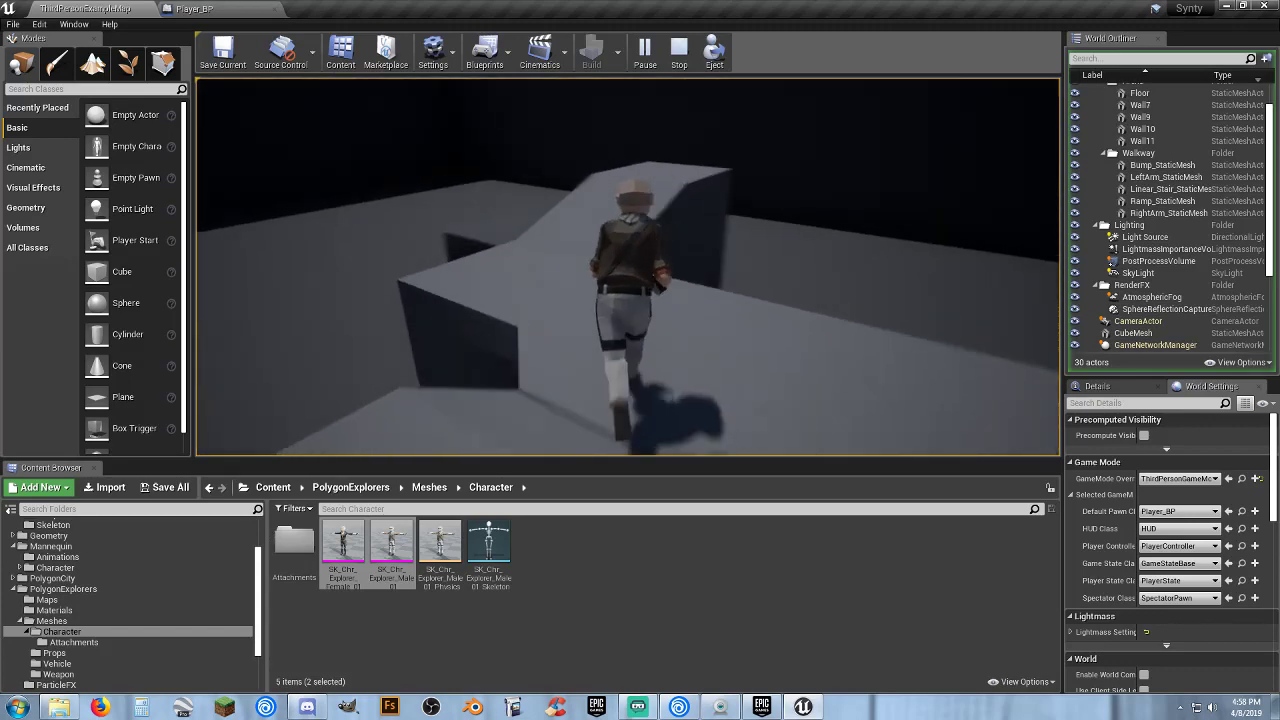
key("space")
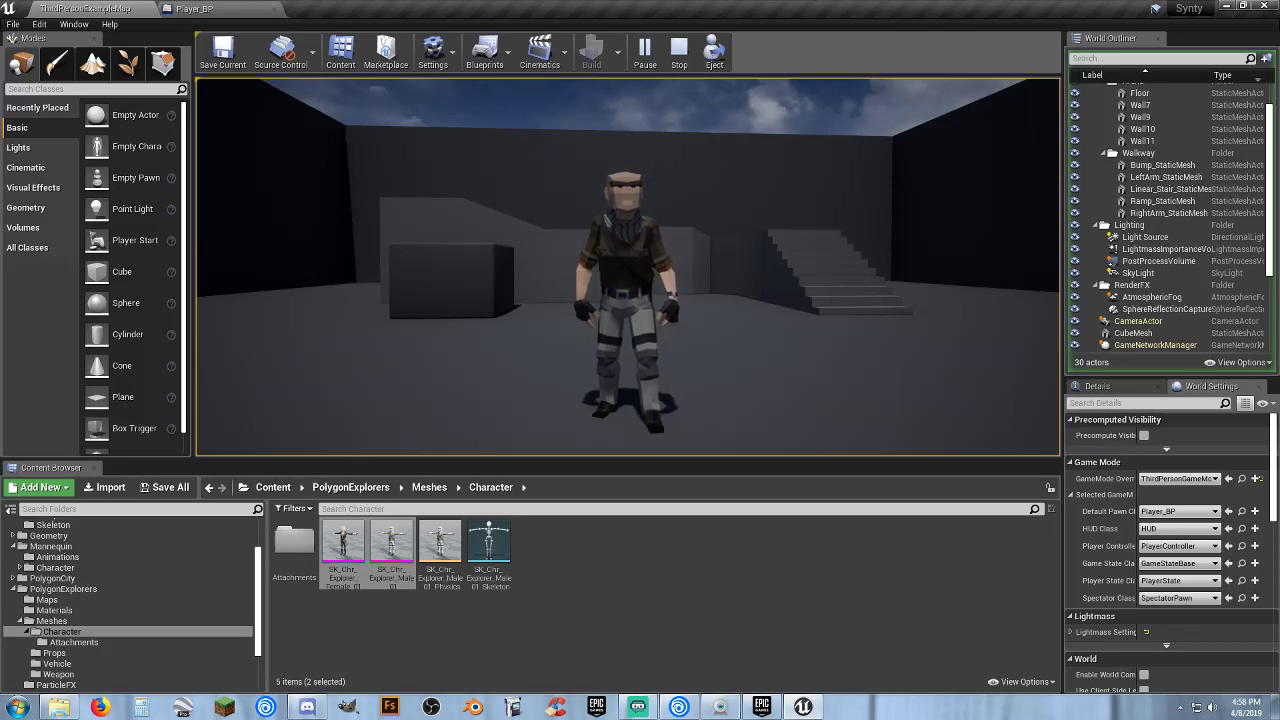
key("Escape")
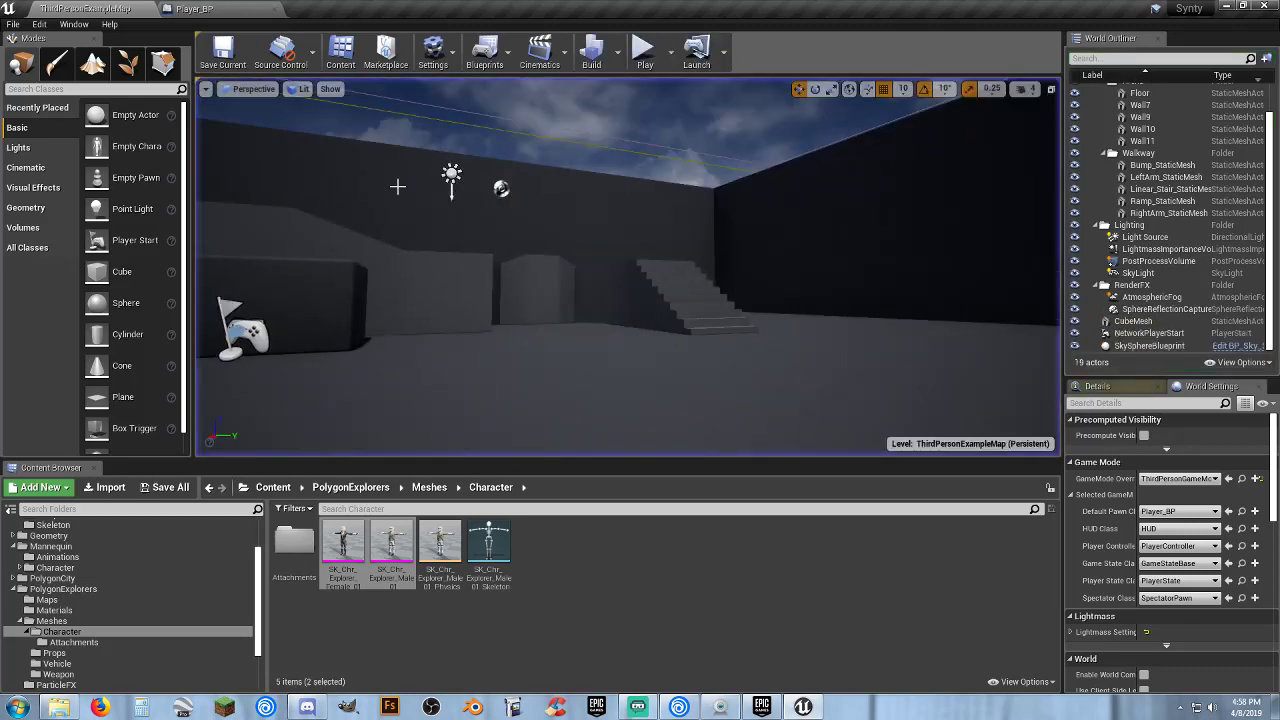
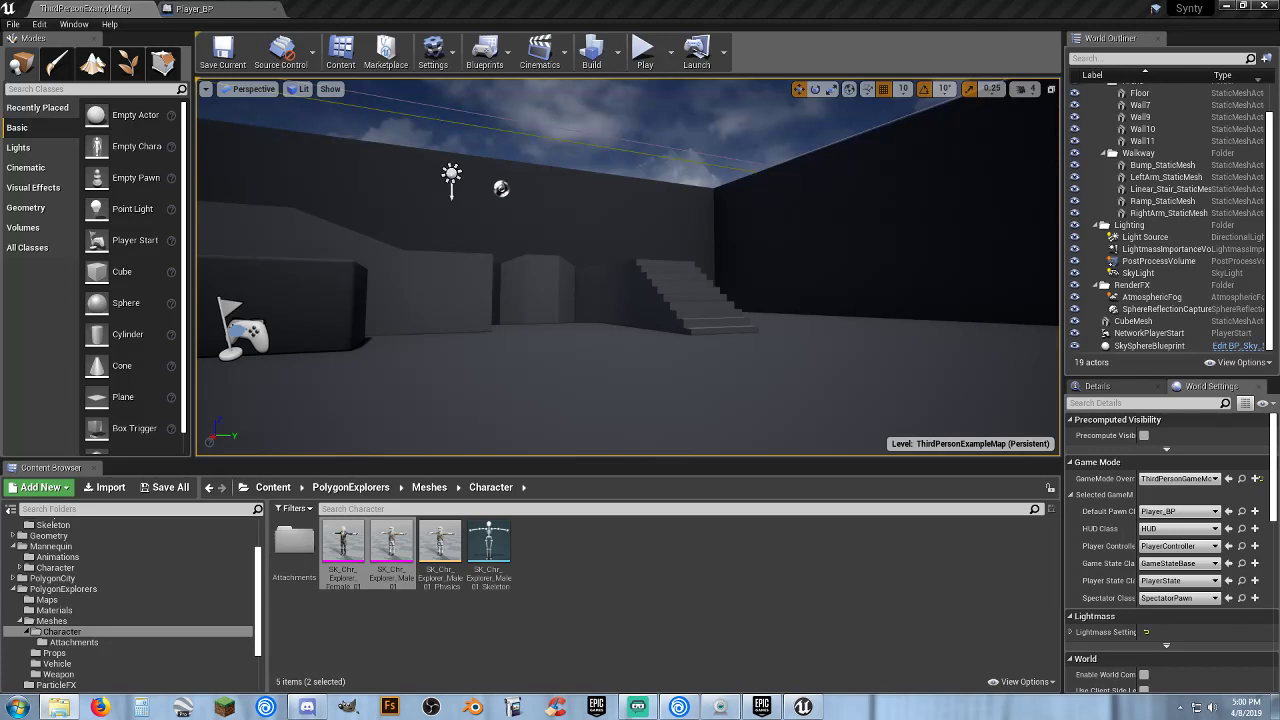
- Clear the asset selection and open the Character/Skeleton folder that holds the shared SK_Polygon skeleton
left_click(648, 596)
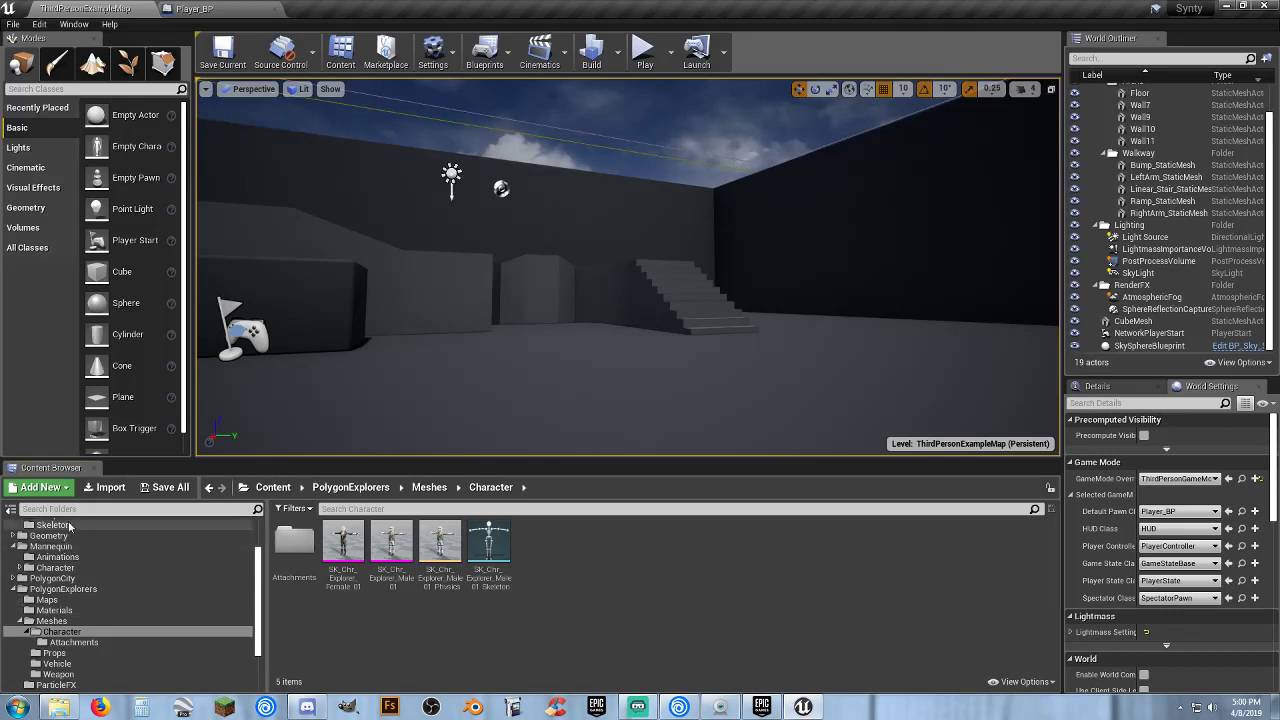
left_click(143, 525)
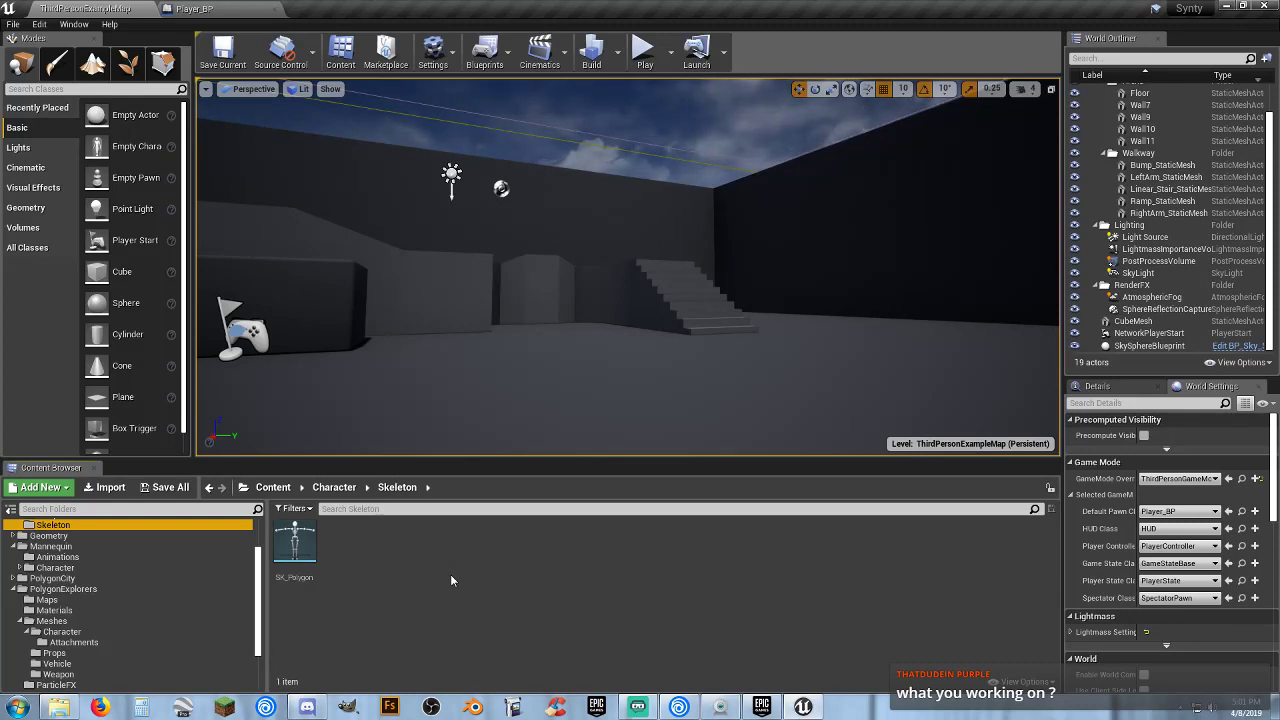
left_click(449, 579)
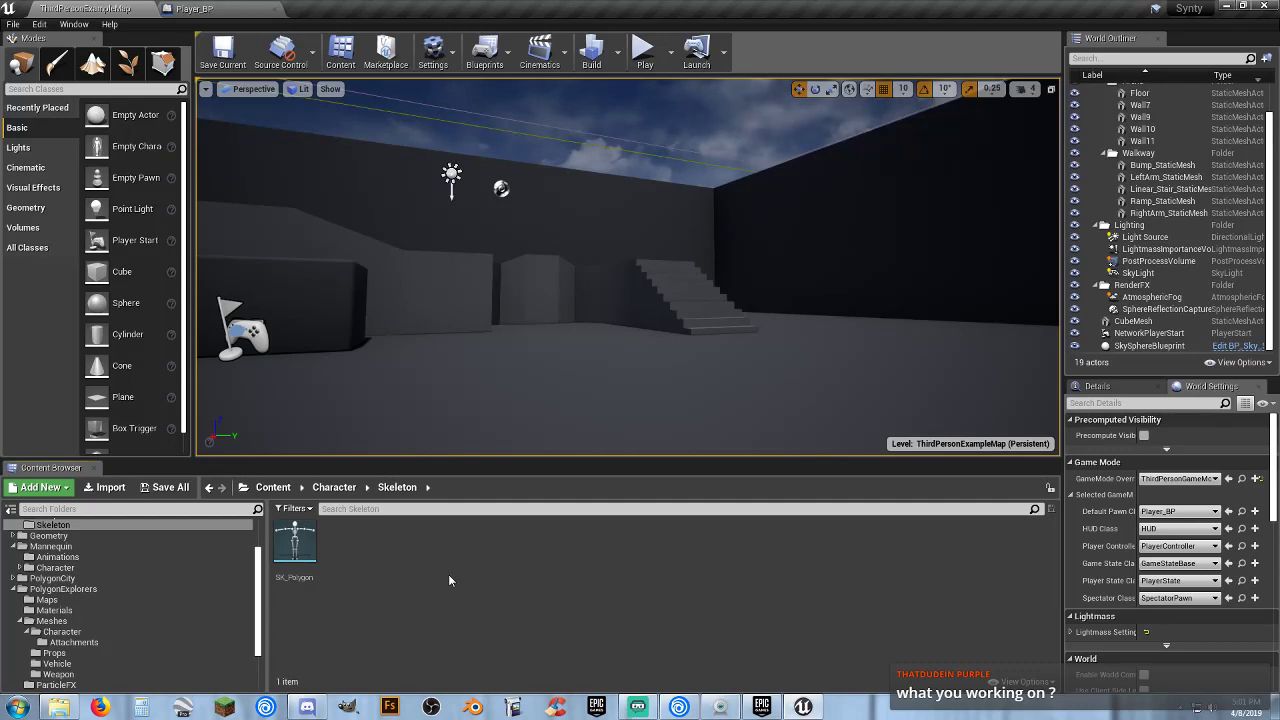